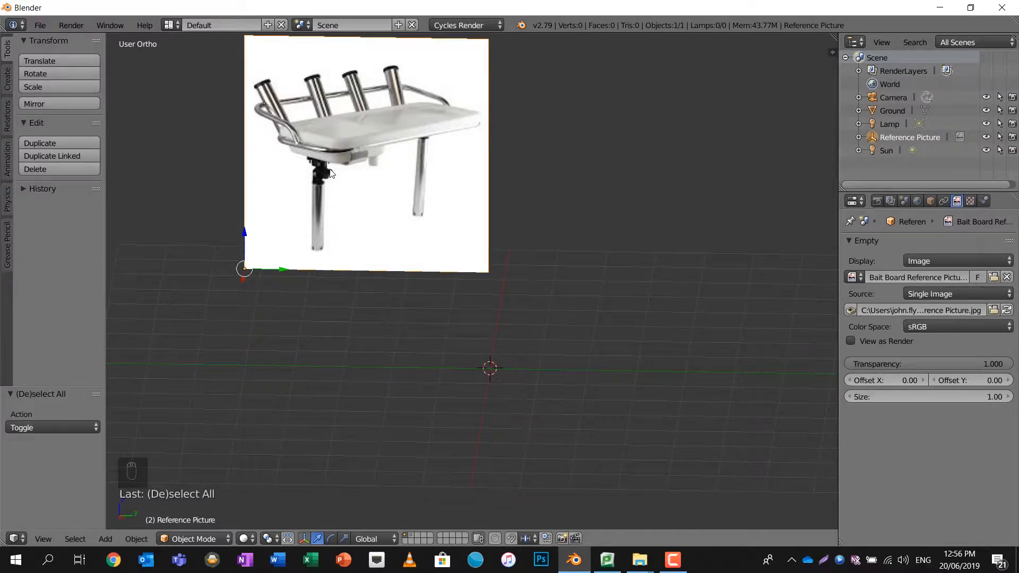
Add a Bezier curve to the scene and open it for point editing.
key(shift+a)
mouse_move(330, 169)
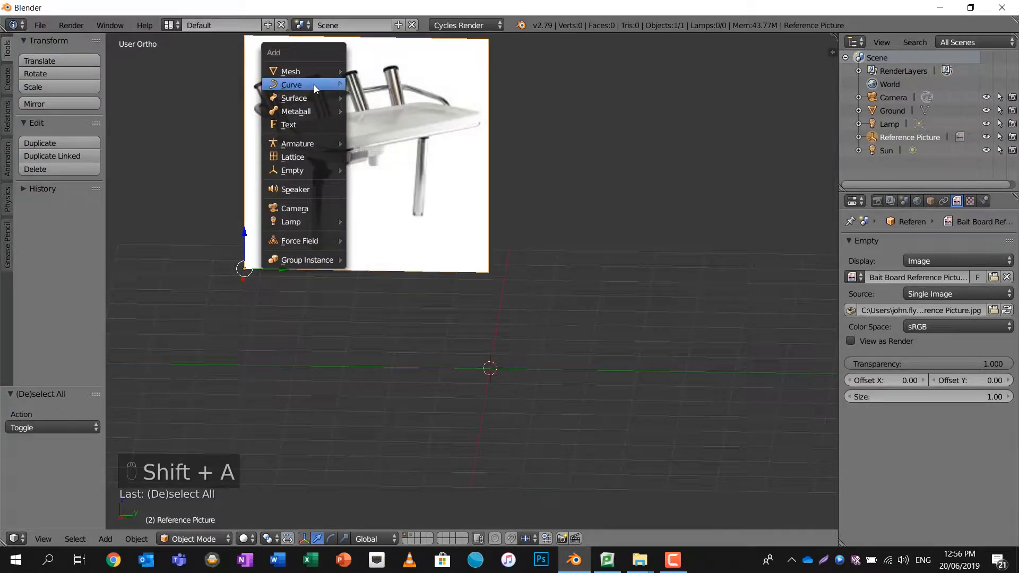
mouse_move(314, 85)
click(372, 84)
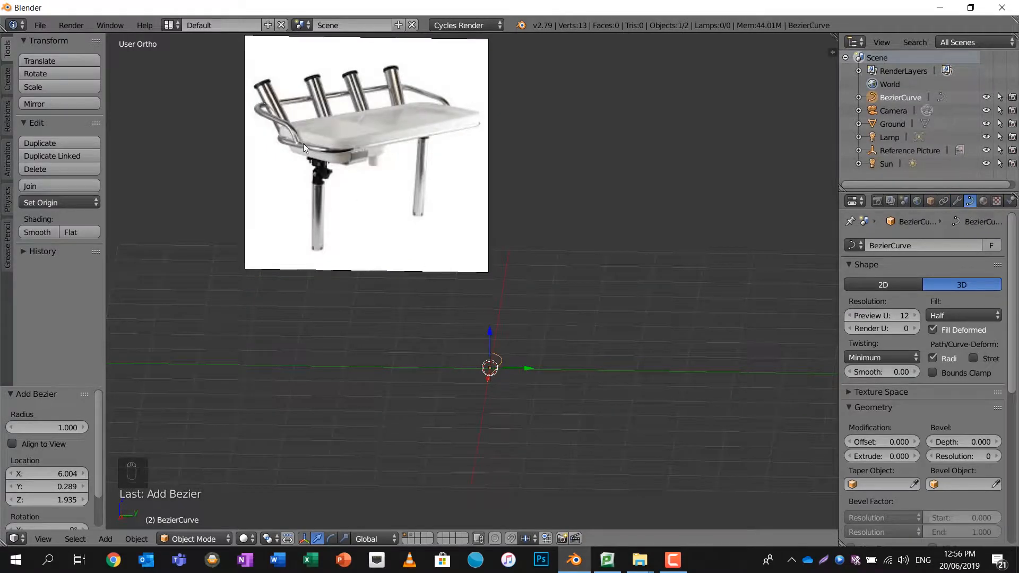
middle_drag(502, 384, 489, 286)
key(Tab)
Flatten the whole curve into a straight line by scaling all its points to 0 along Z and Y.
key(a)
key(a)
key(a)
key(a)
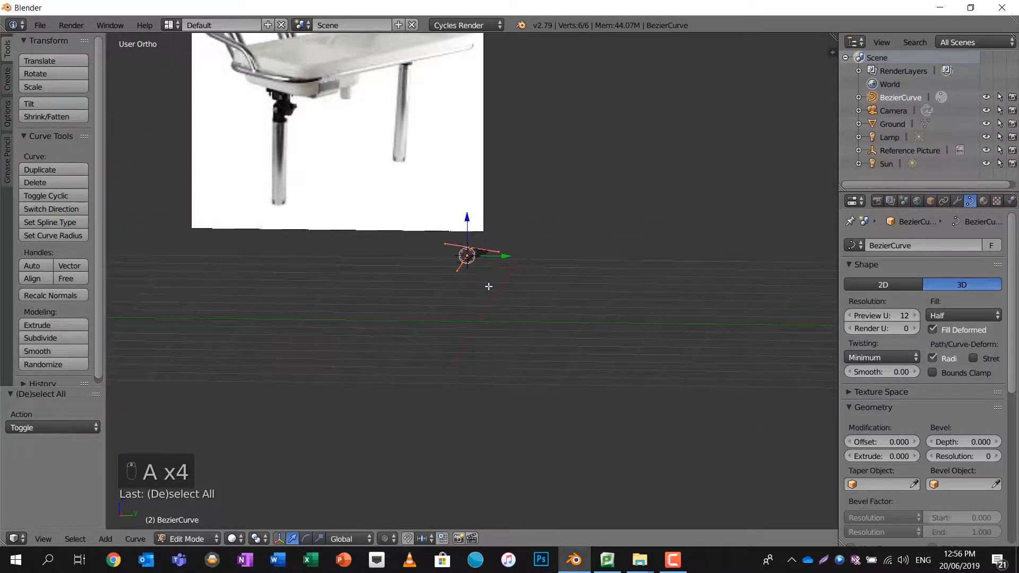
key(s)
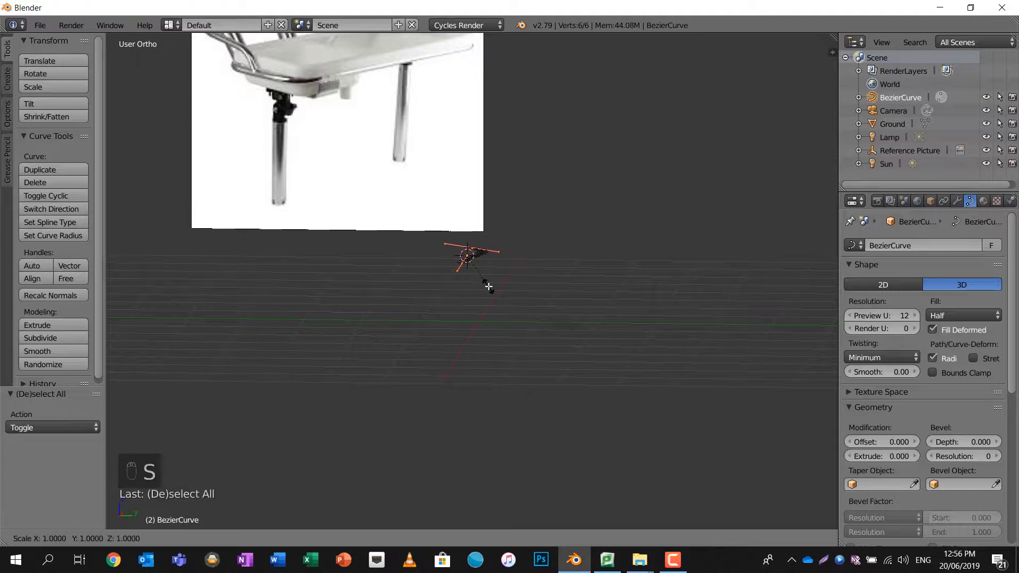
text(z0)
key(Return)
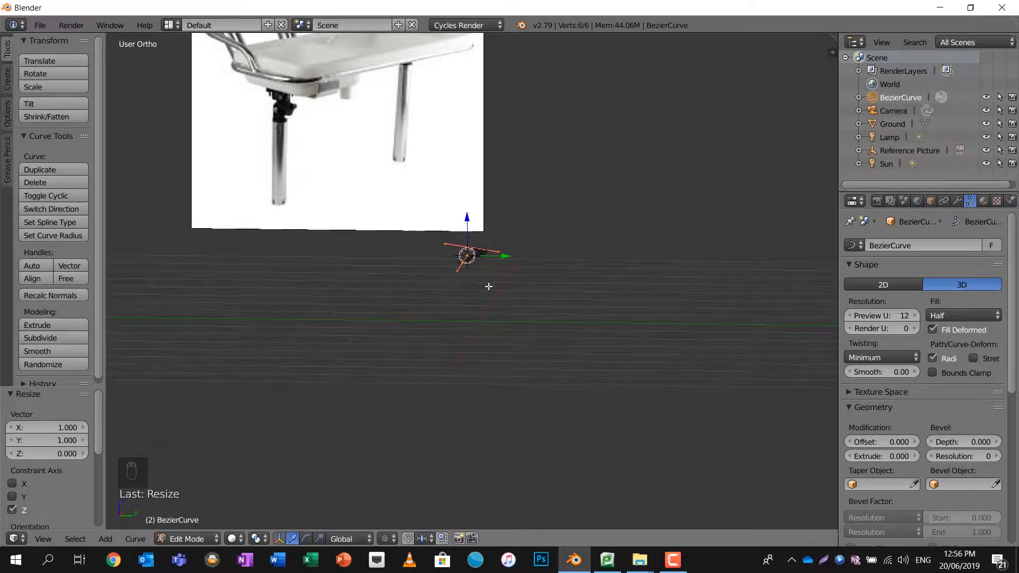
key(s)
text(y0)
click(488, 287)
Extrude the curve's negative-X end point and move the new point about 2.69 units along negative X in top view.
middle_drag(497, 264, 514, 283)
scroll(459, 257, up, 5)
scroll(446, 306, up, 2)
shift+middle_drag(446, 306, 497, 299)
right_click(390, 329)
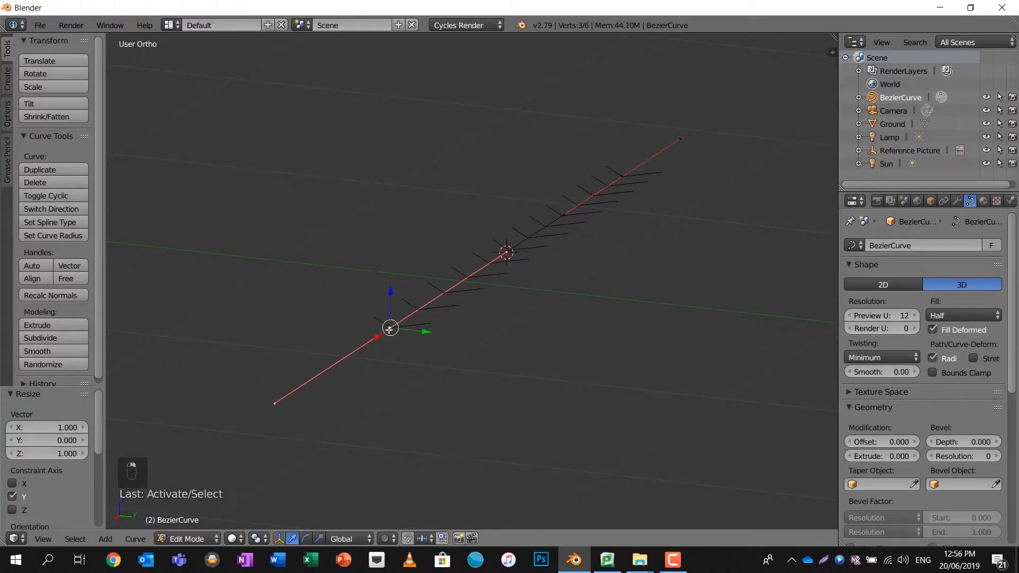
key(g)
right_click(336, 274)
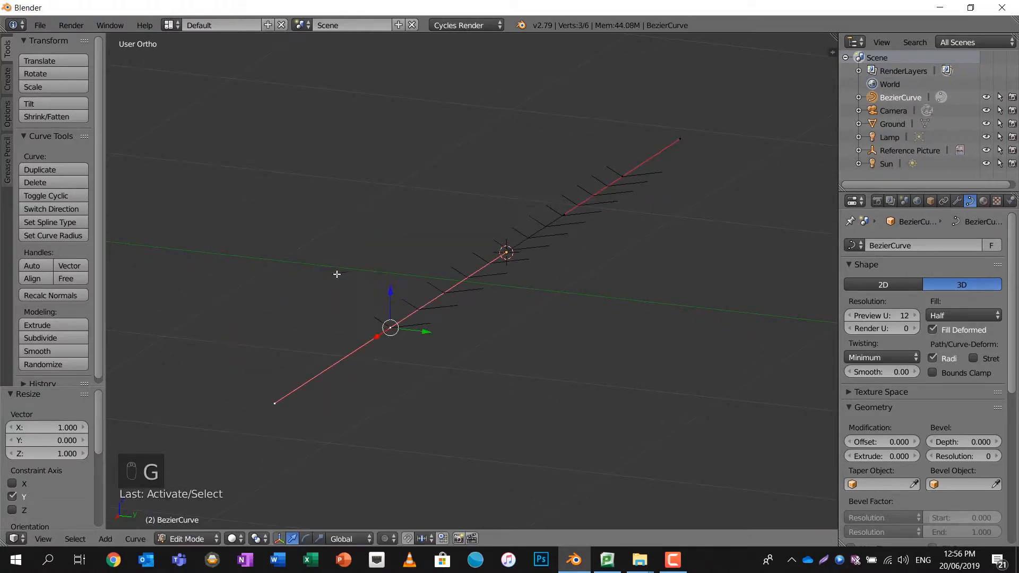
middle_drag(446, 278, 599, 306)
key(KP_7)
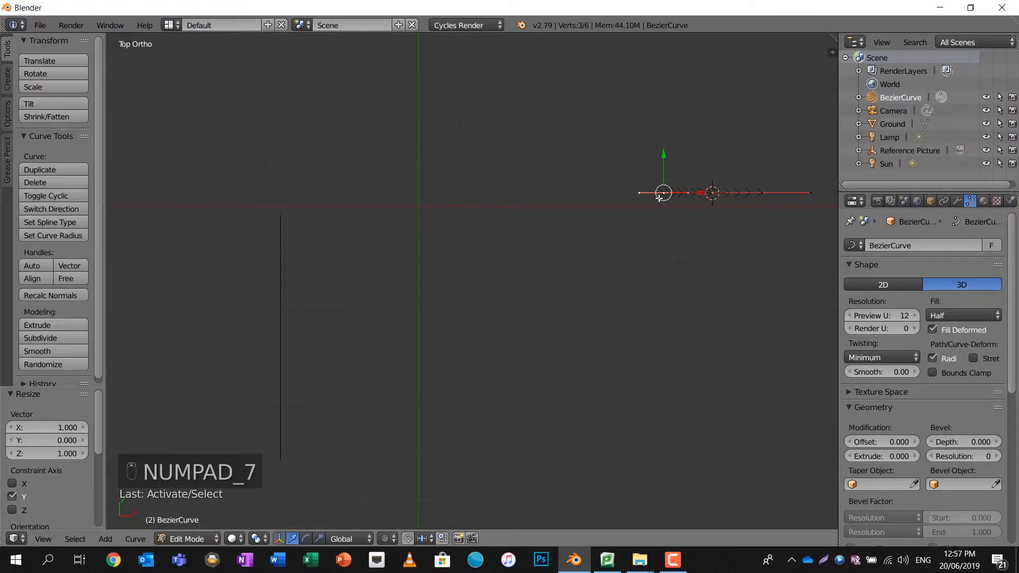
key(e)
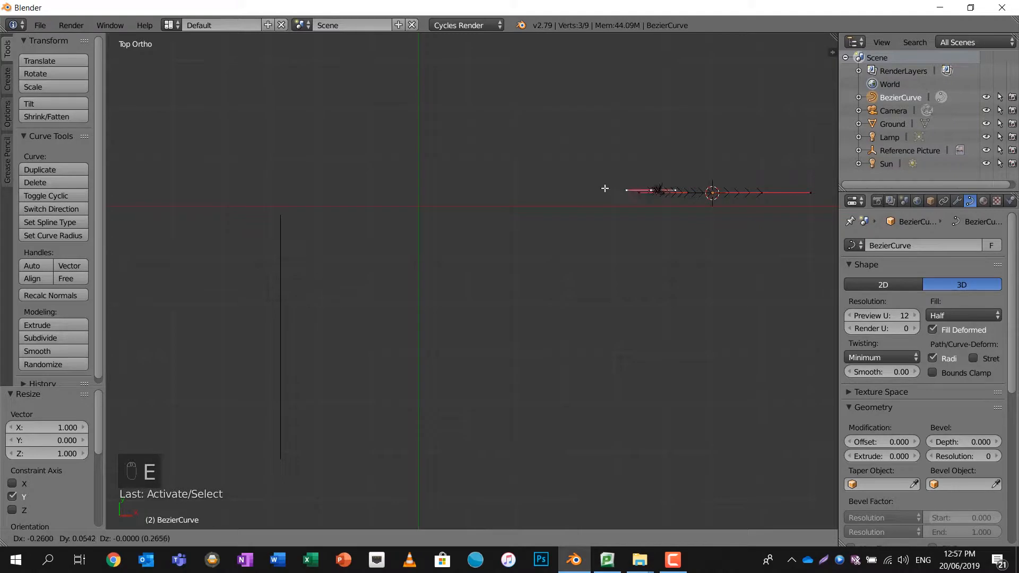
key(Escape)
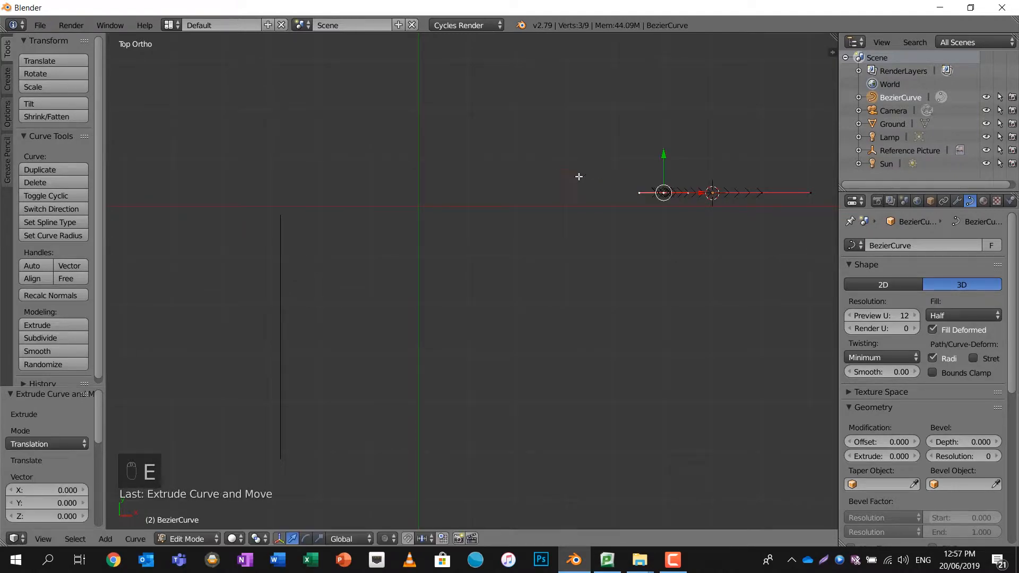
key(g)
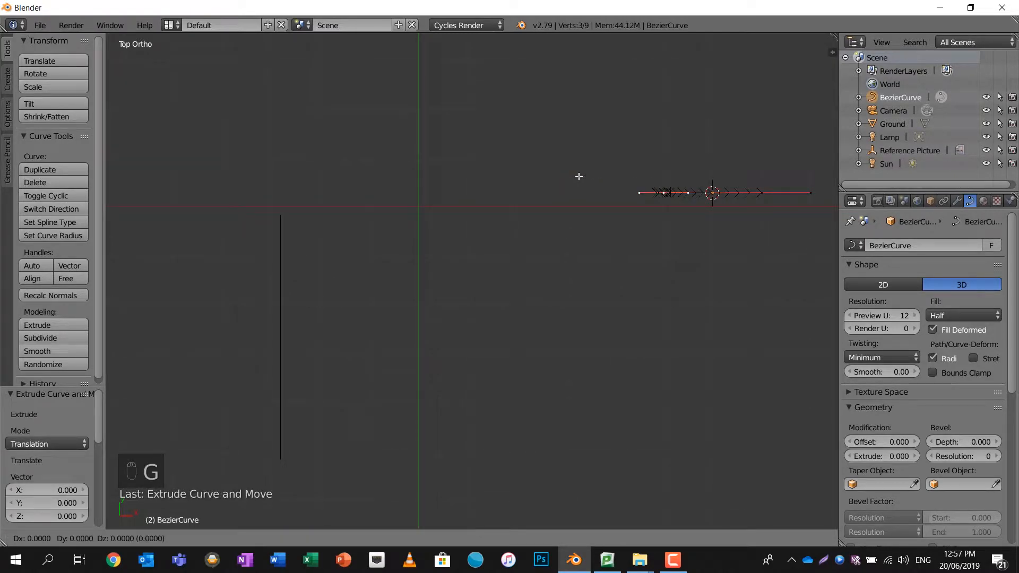
key(x)
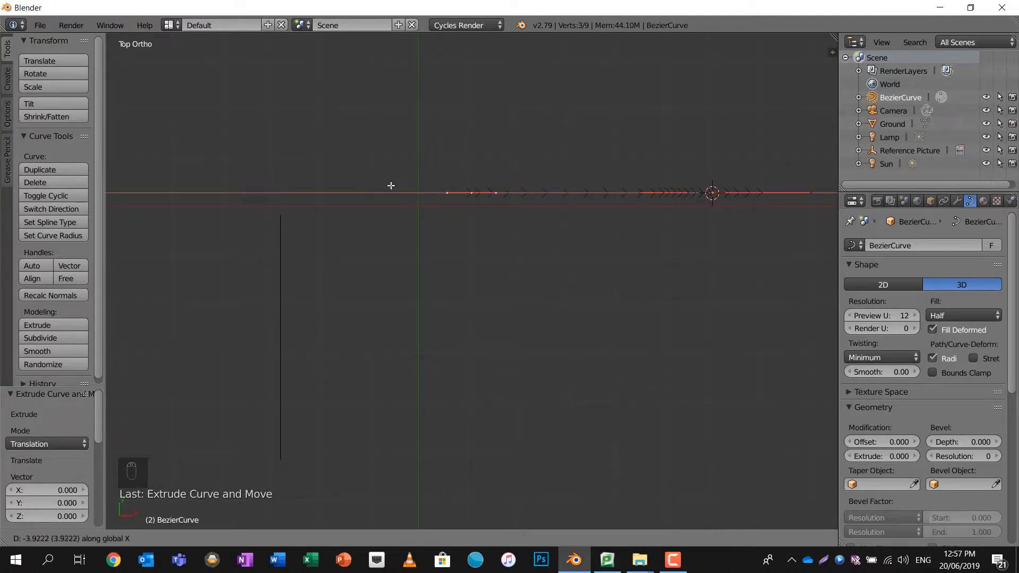
click(449, 190)
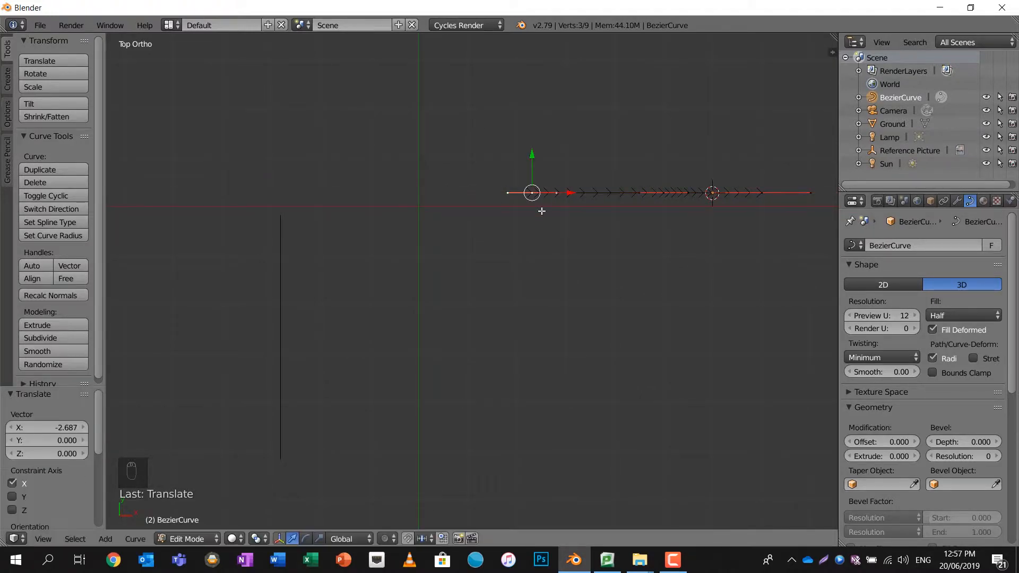
Shorten the handles of the curve's positive-X end point by scaling them to about 0.59.
right_click(762, 194)
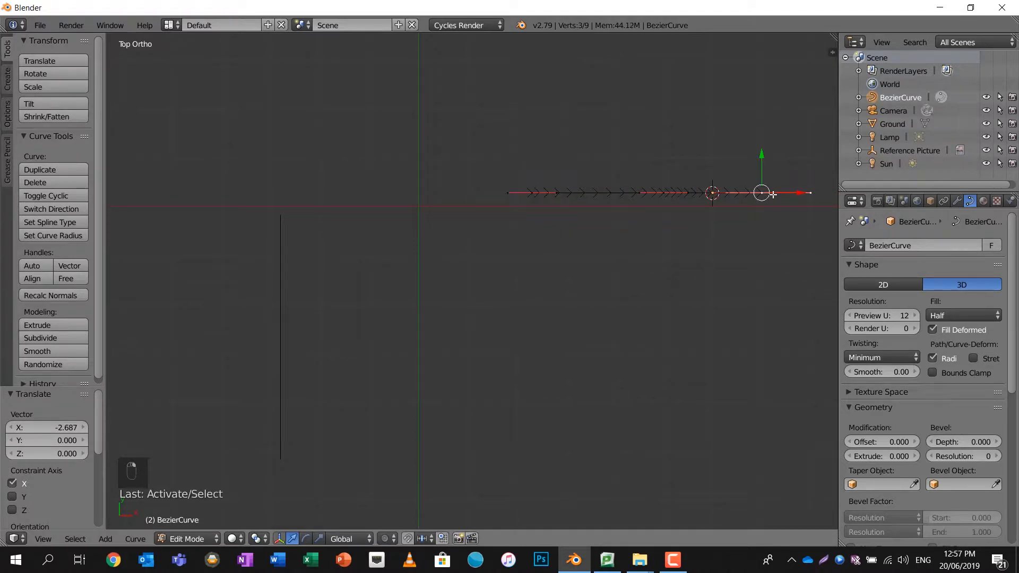
key(s)
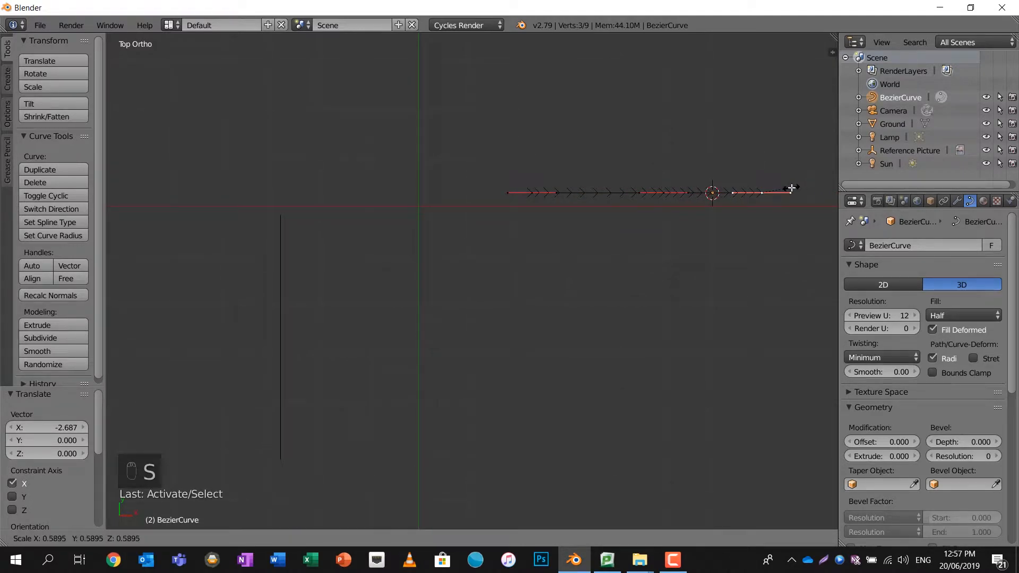
click(791, 188)
Set the curve's fill mode to Full.
shift+middle_drag(788, 215, 688, 228)
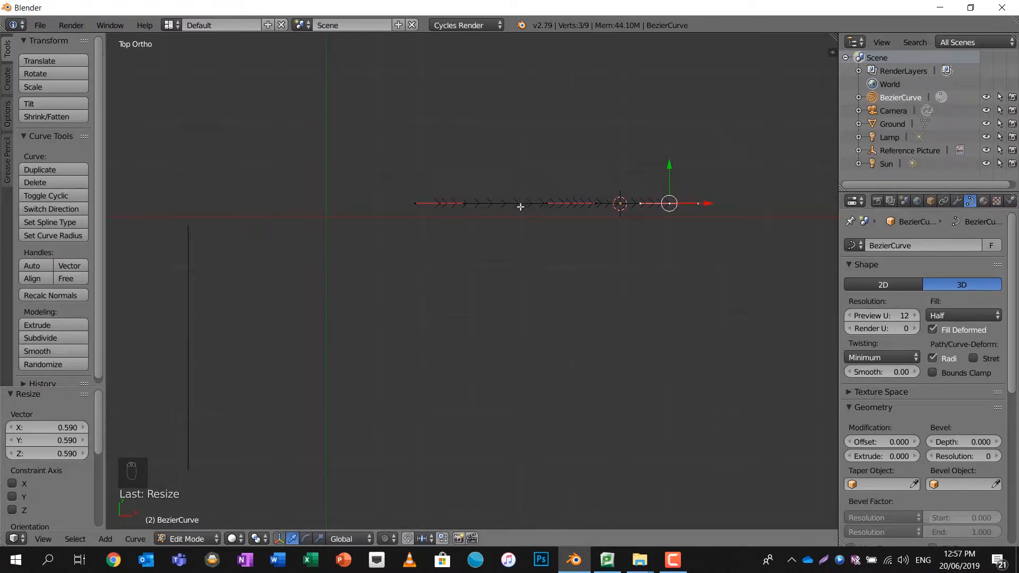
key(a)
key(a)
key(a)
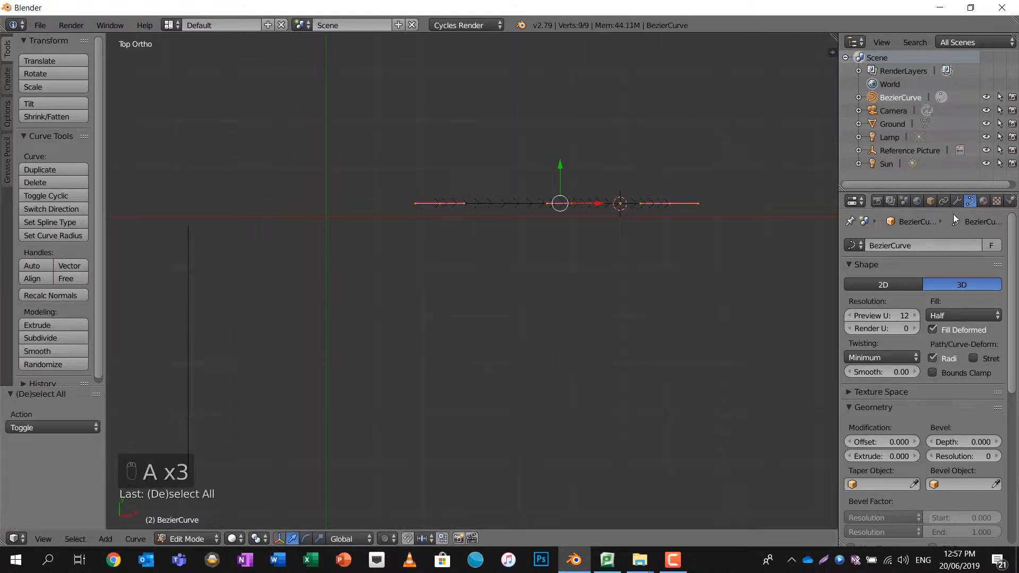
scroll(955, 202, down, 2)
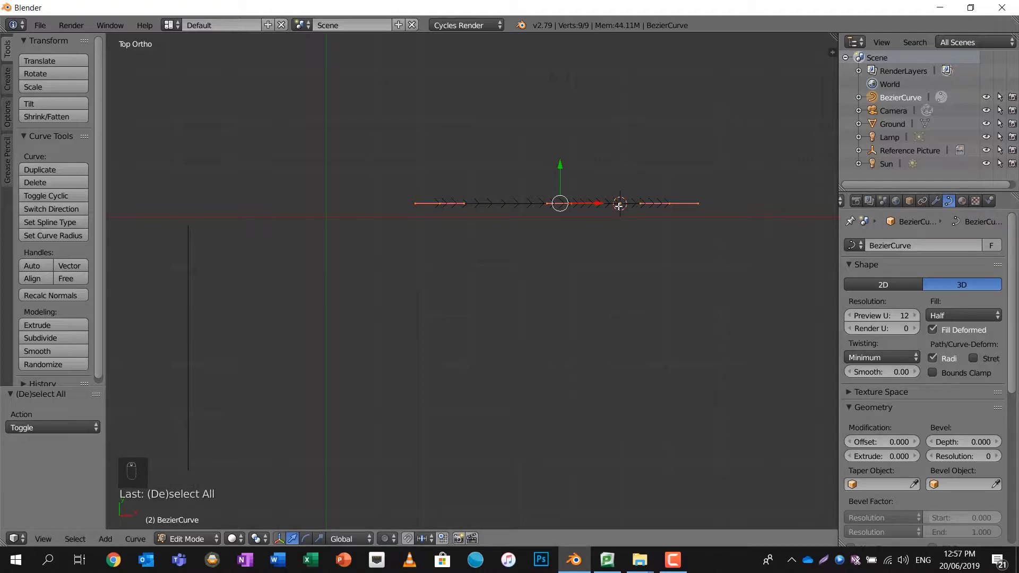
middle_drag(619, 204, 528, 186)
right_click(528, 186)
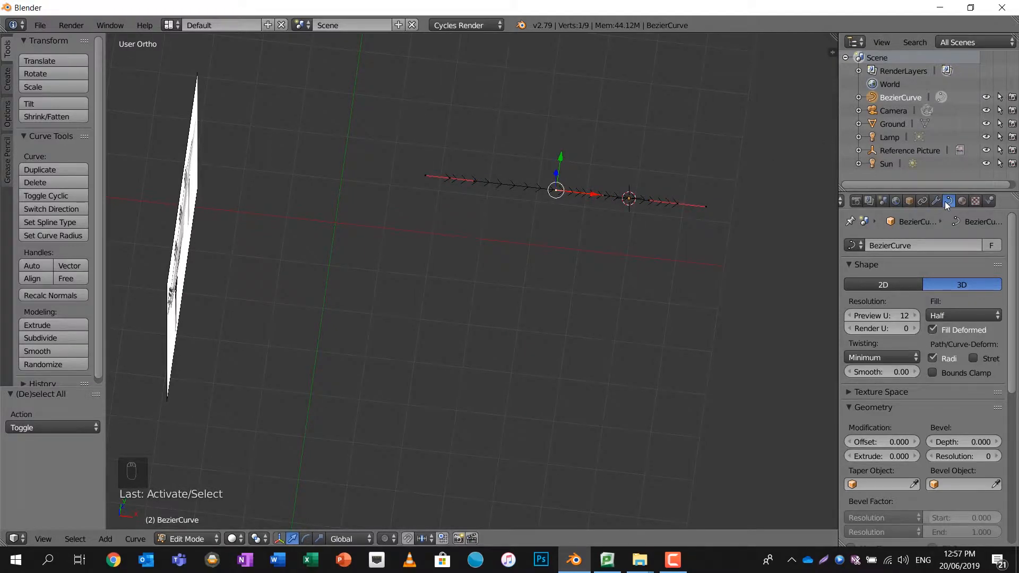
click(948, 317)
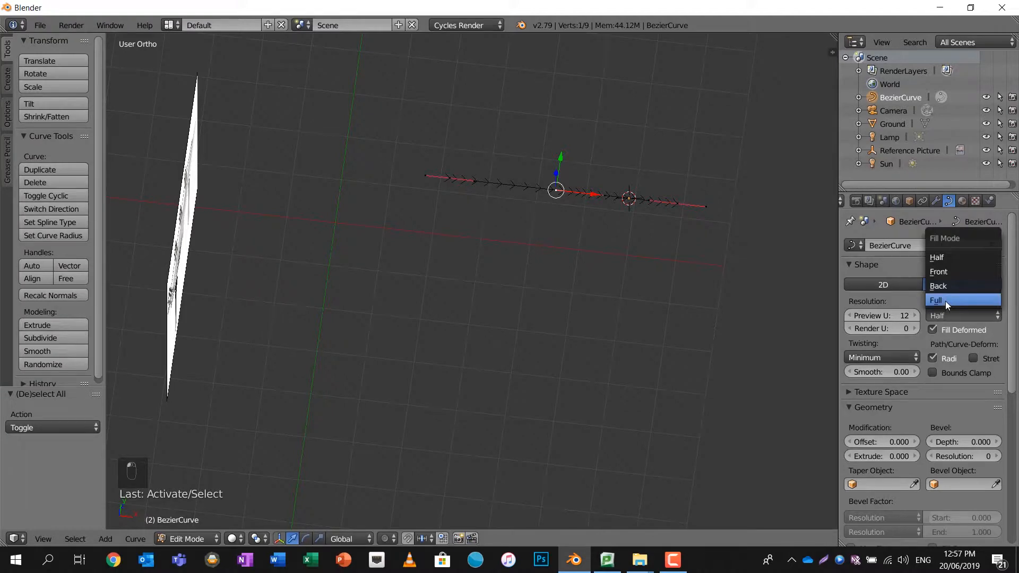
click(945, 301)
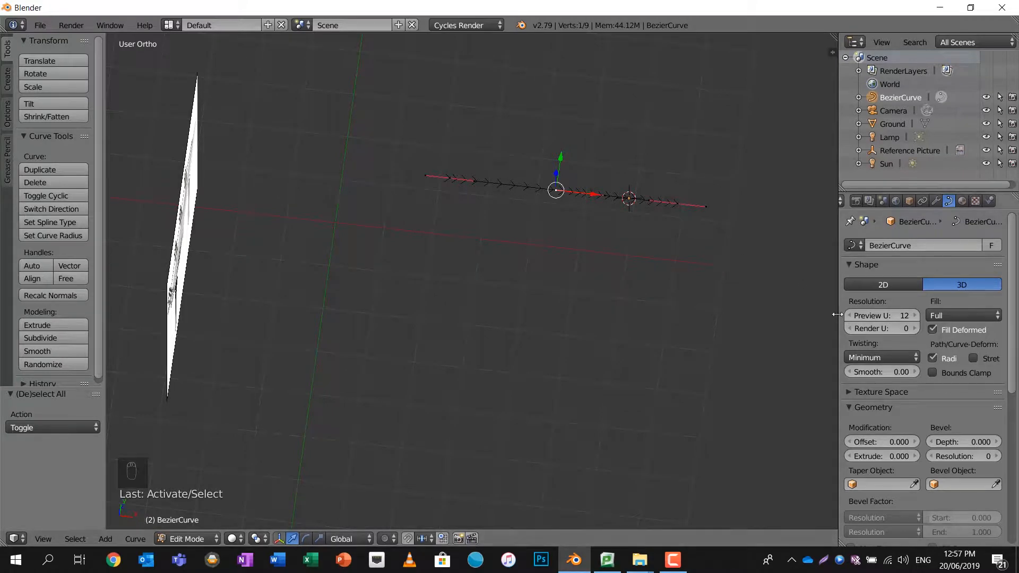
Set the curve's geometry offset to 0.1 and its bevel depth to 0.1.
drag(838, 314, 749, 316)
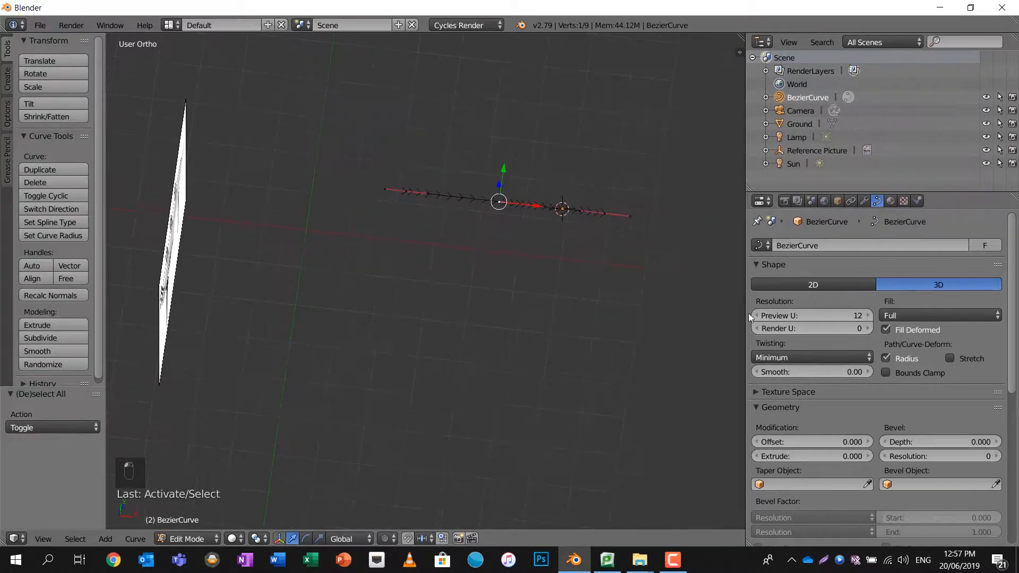
scroll(855, 361, down, 3)
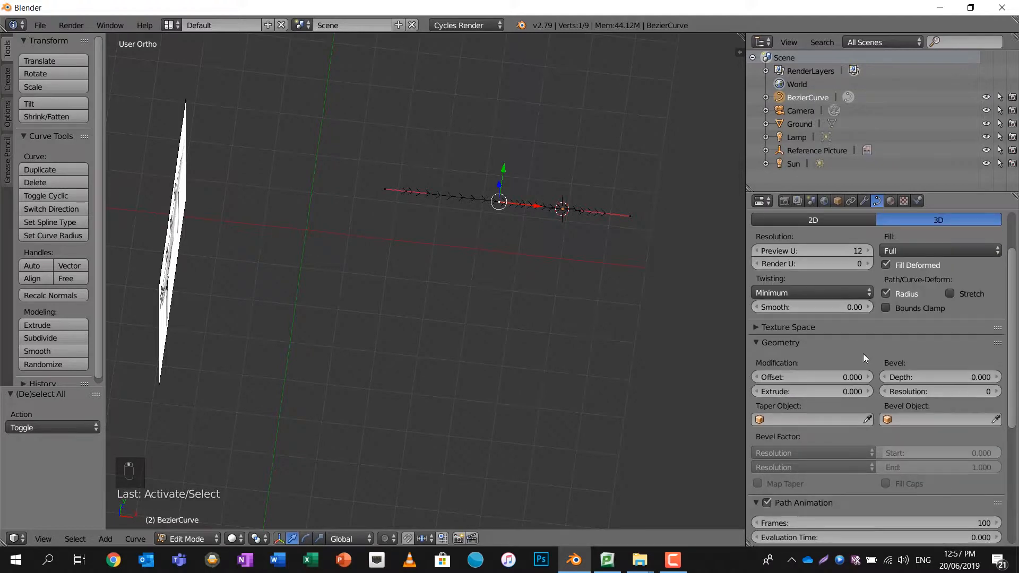
scroll(597, 229, down, 1)
scroll(602, 212, up, 5)
shift+middle_drag(601, 212, 492, 250)
click(847, 378)
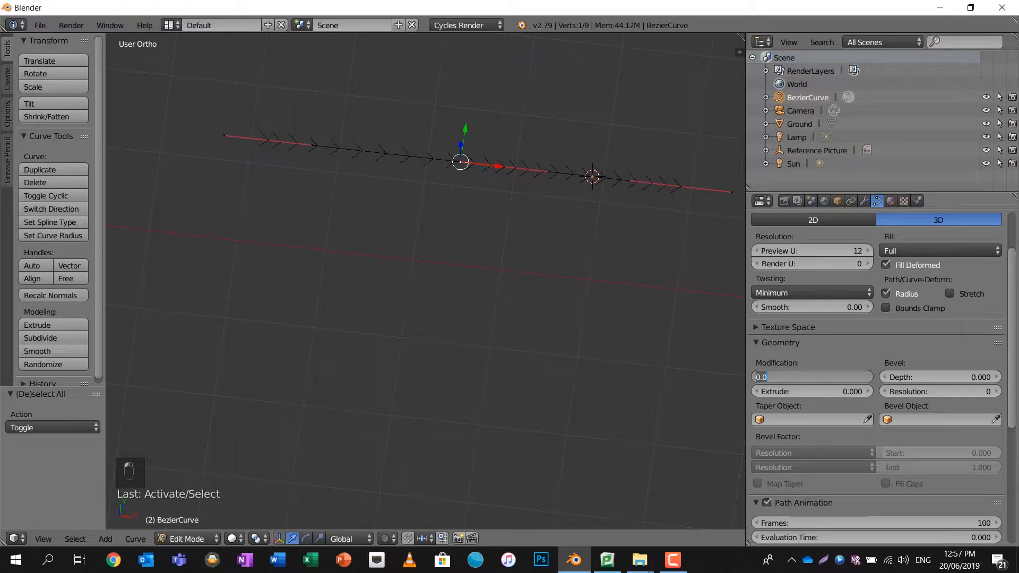
text(0.1)
key(Return)
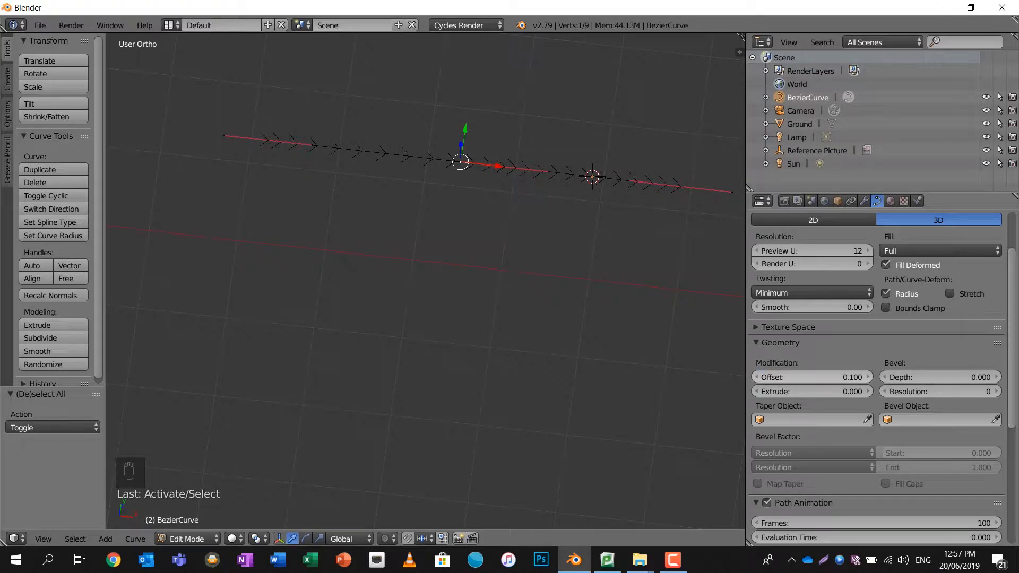
click(940, 378)
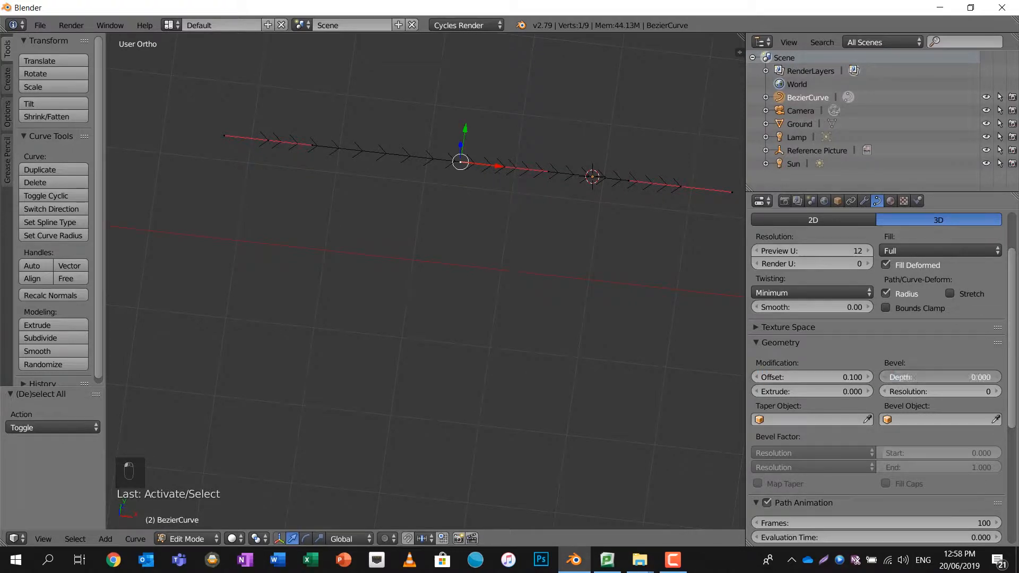
text(0.1)
key(Return)
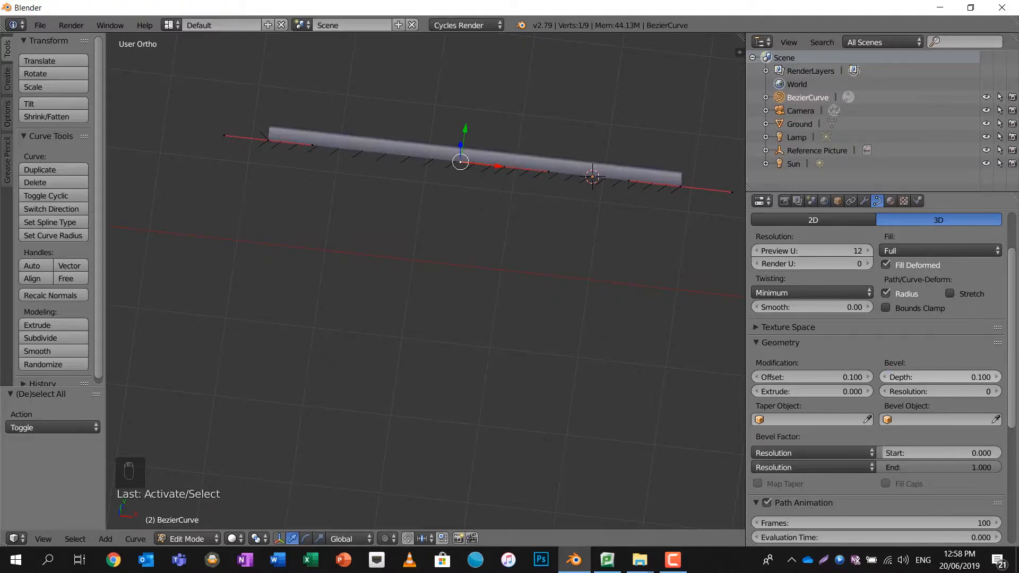
Try the Half fill mode on the bevelled curve and set it back to Full.
middle_drag(712, 268, 606, 194)
scroll(582, 259, up, 4)
shift+middle_drag(645, 250, 495, 298)
scroll(529, 304, up, 1)
shift+middle_drag(628, 291, 538, 299)
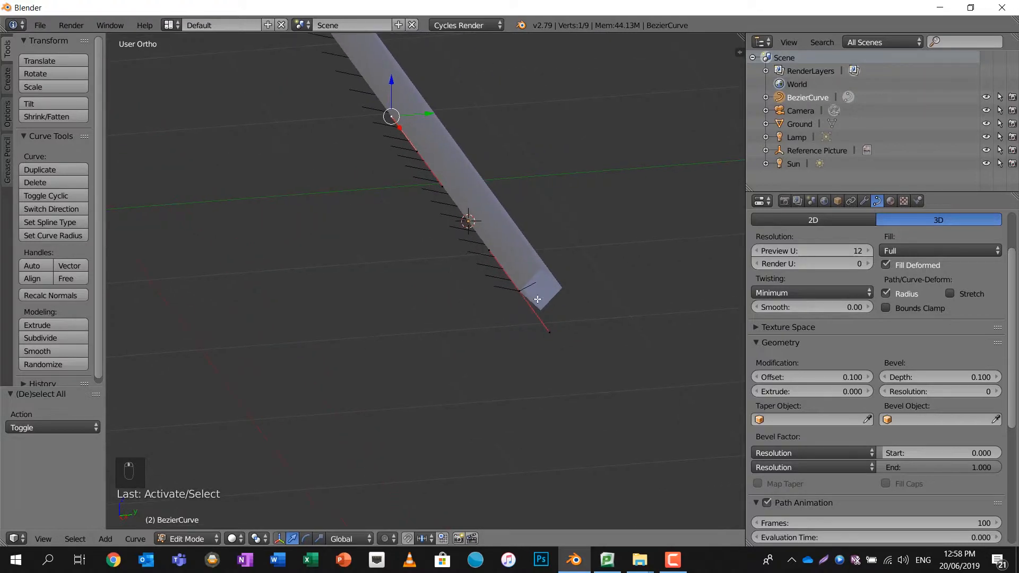
scroll(538, 299, up, 2)
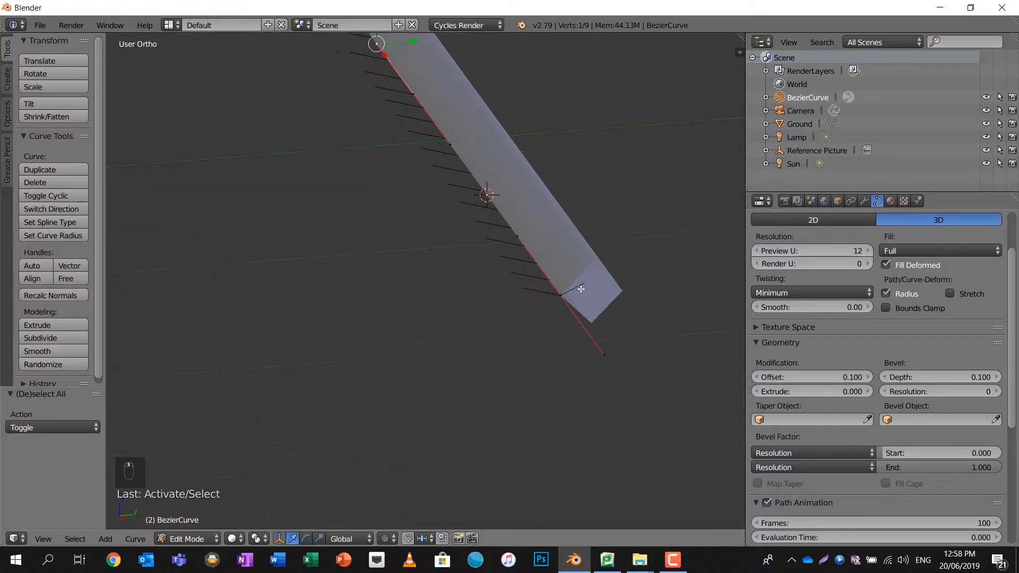
click(925, 253)
click(903, 192)
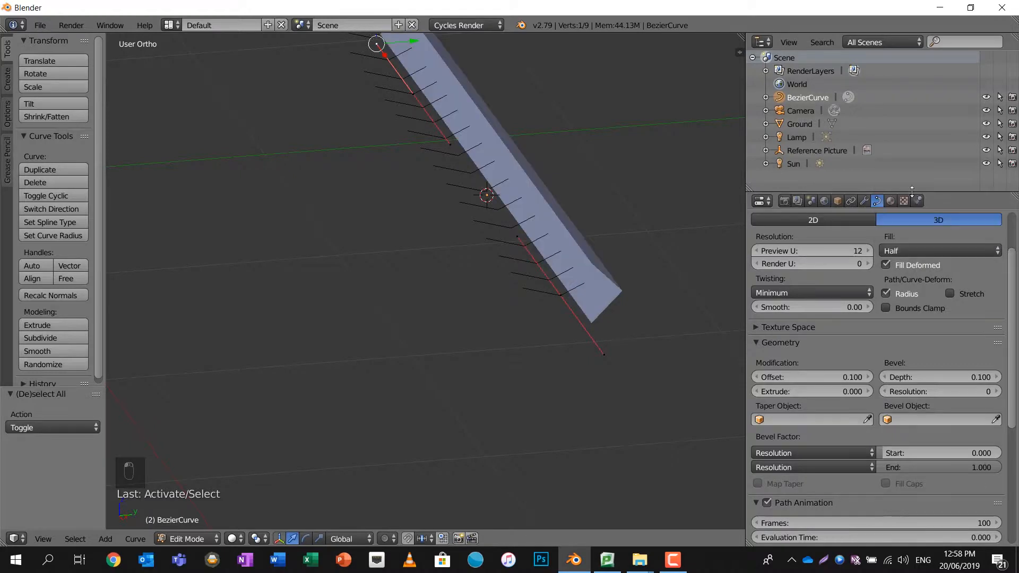
middle_drag(689, 278, 668, 258)
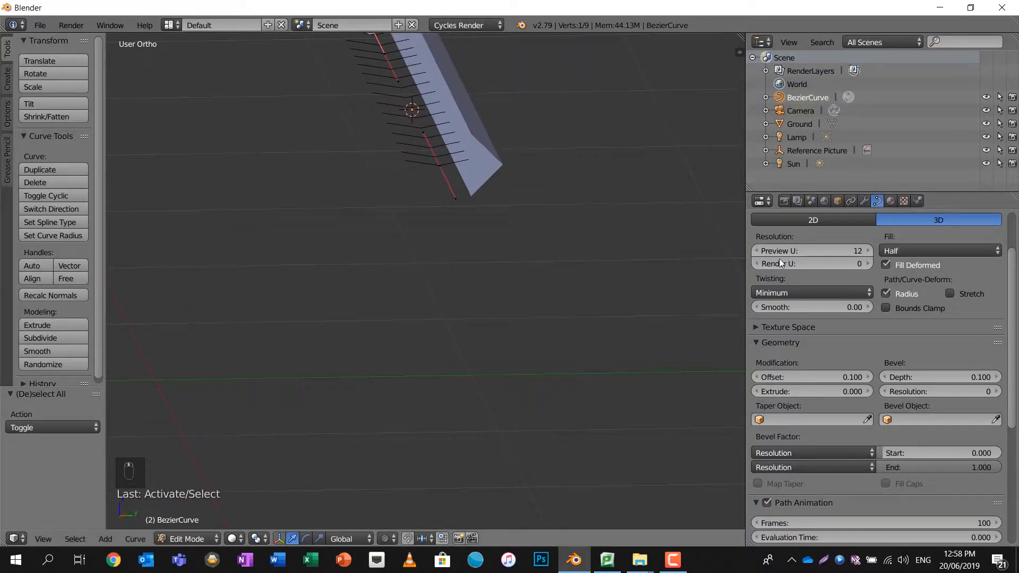
click(927, 252)
click(902, 234)
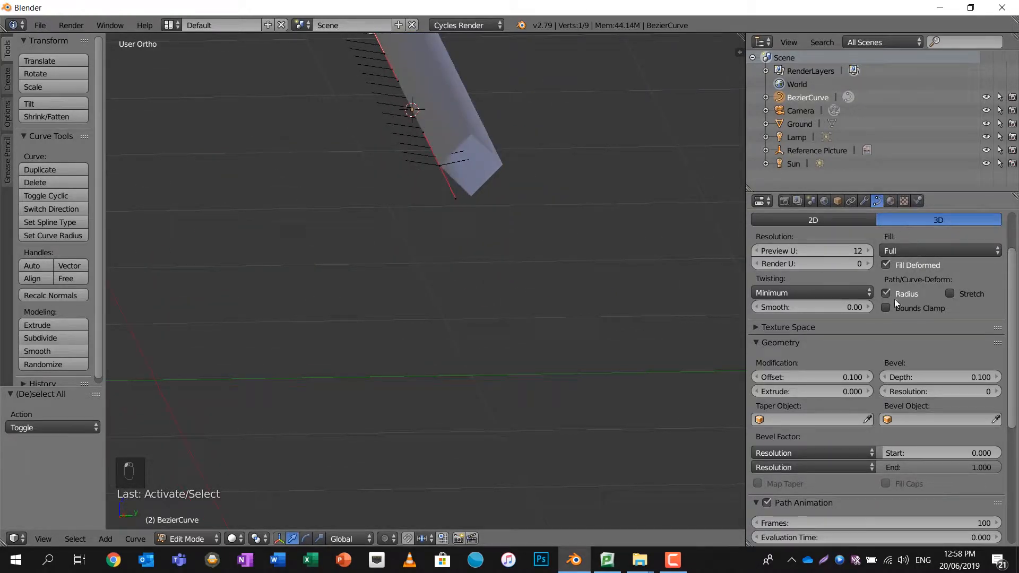
Raise the curve's bevel resolution to 2 to round the tube.
click(998, 391)
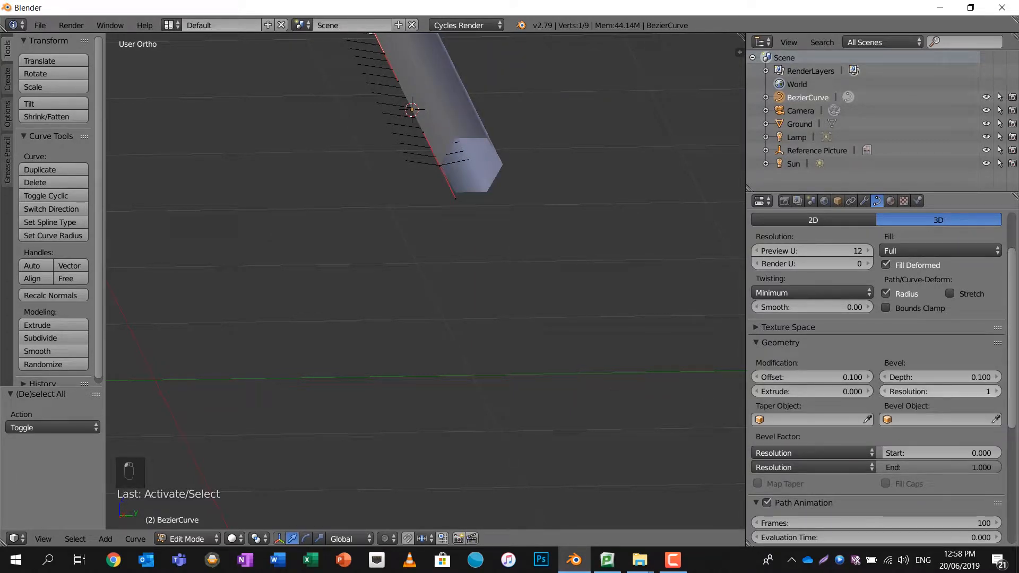
click(998, 392)
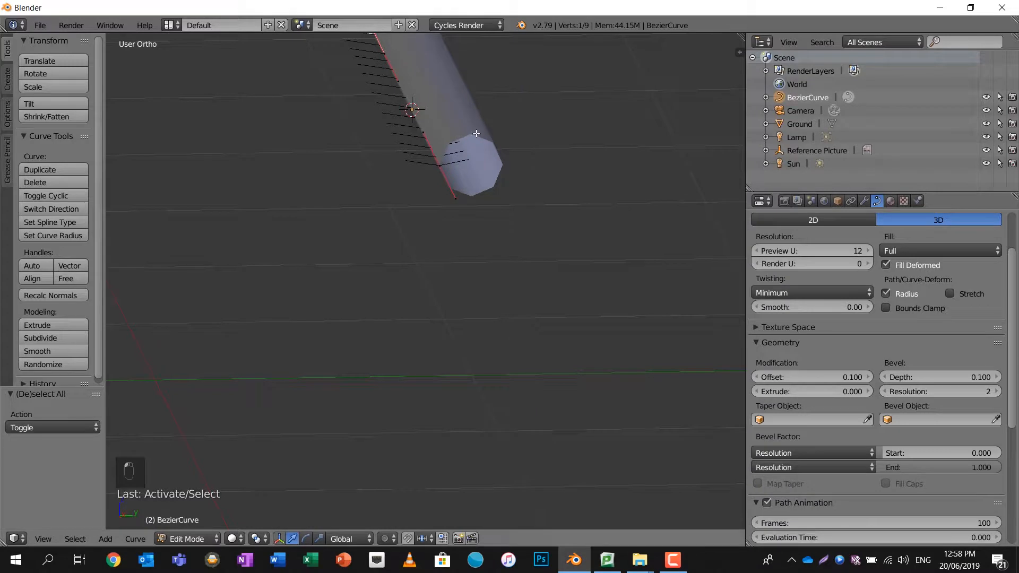
middle_drag(509, 197, 516, 246)
scroll(519, 207, down, 3)
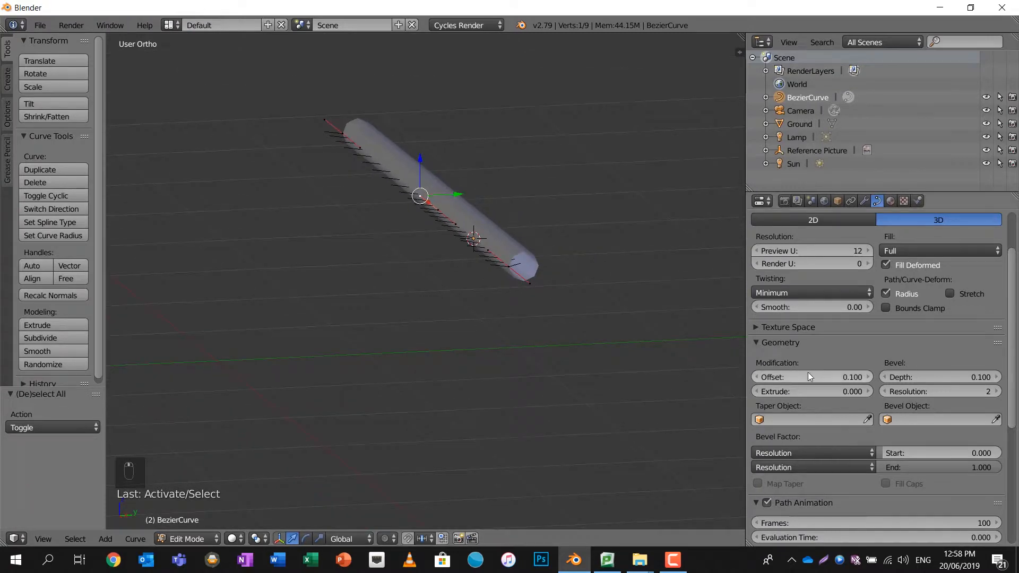
Set the curve's geometry offset to 0, then try extruding it and set the extrude value back to 0.
drag(813, 377, 860, 391)
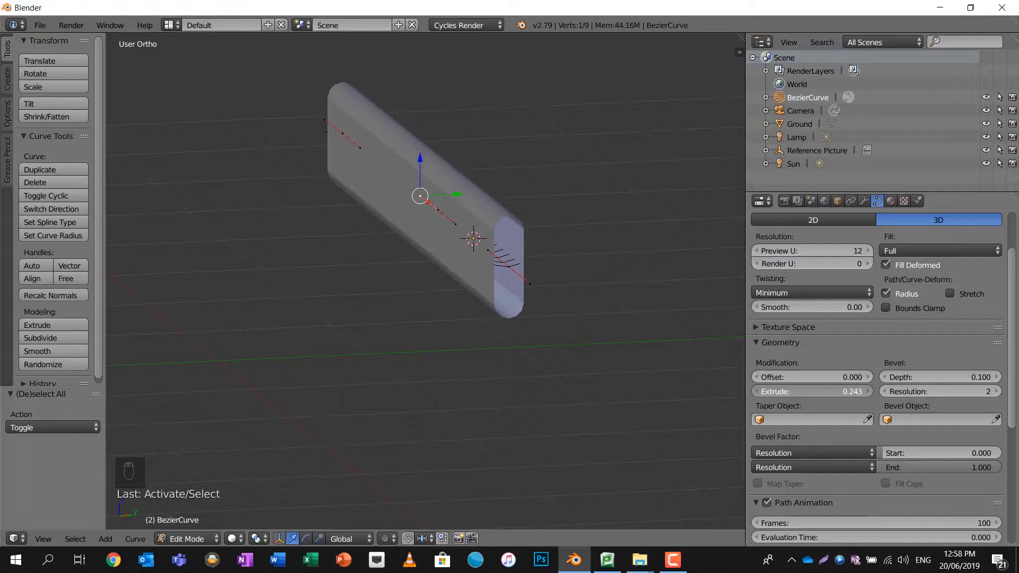
click(788, 390)
text(0)
key(Return)
middle_drag(485, 257, 467, 274)
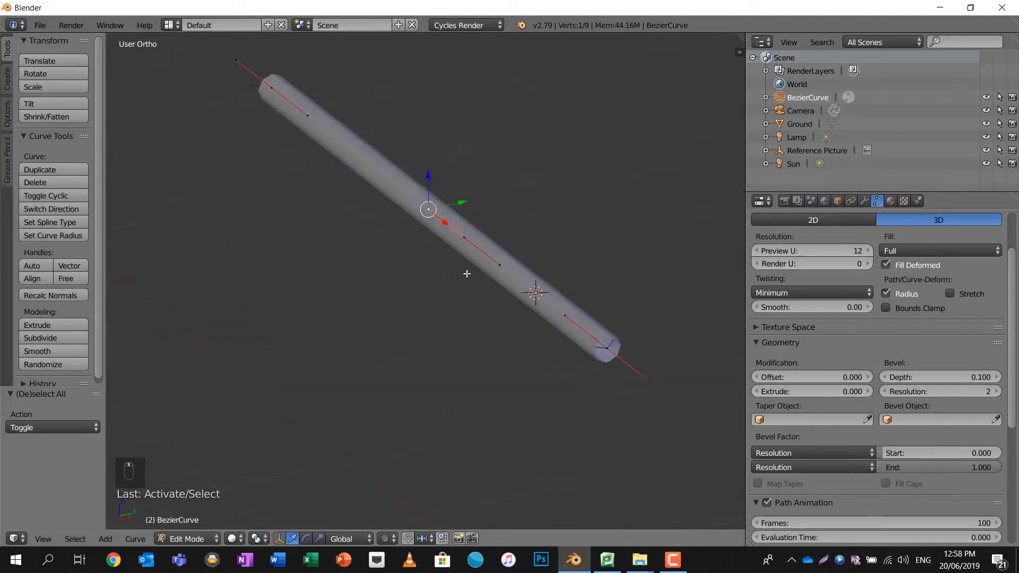
In top view, rotate the curve's left end point 90° and move it just below the middle point to form a corner.
key(KP_7)
scroll(463, 310, down, 1)
right_click(278, 287)
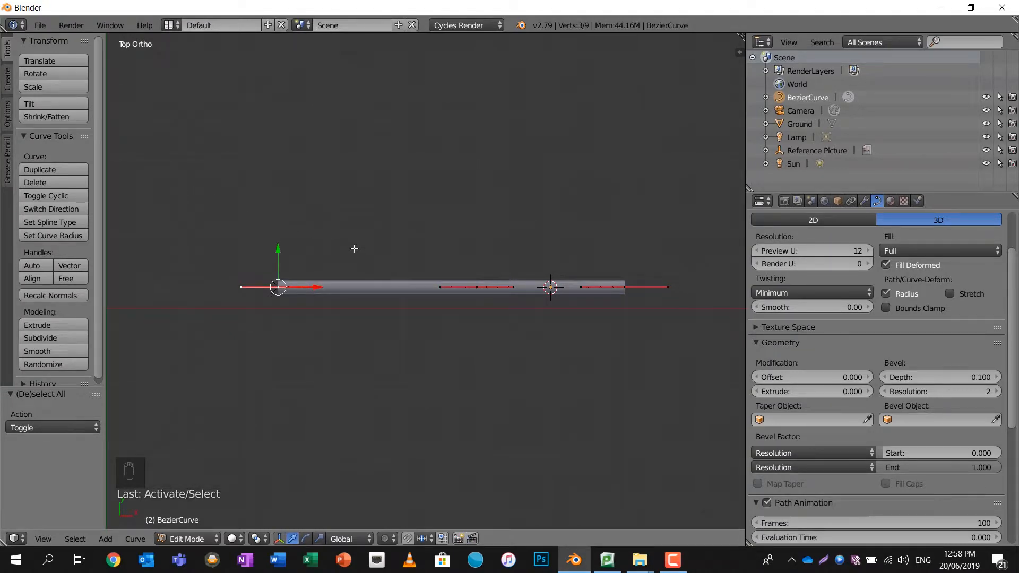
text(r90)
key(Return)
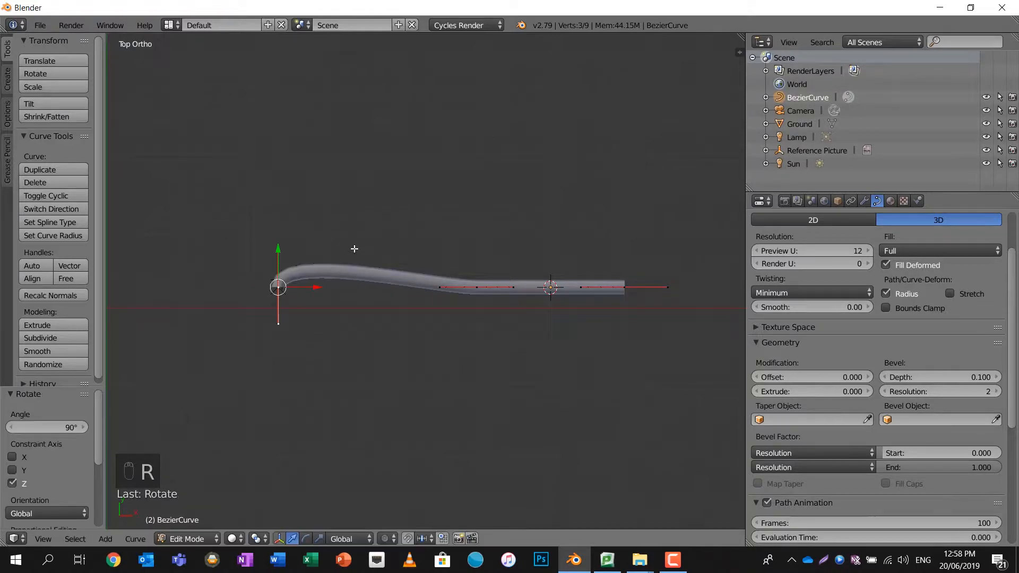
drag(274, 258, 474, 312)
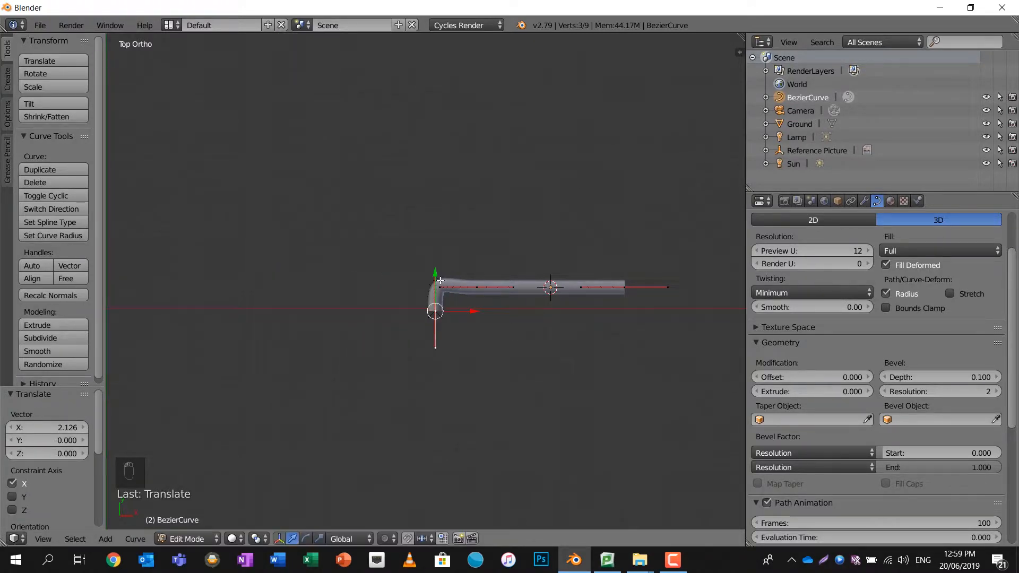
Lower the upper handle of the corner's end point by 0.18 along Y, level with the horizontal tube's centreline.
scroll(440, 281, up, 5)
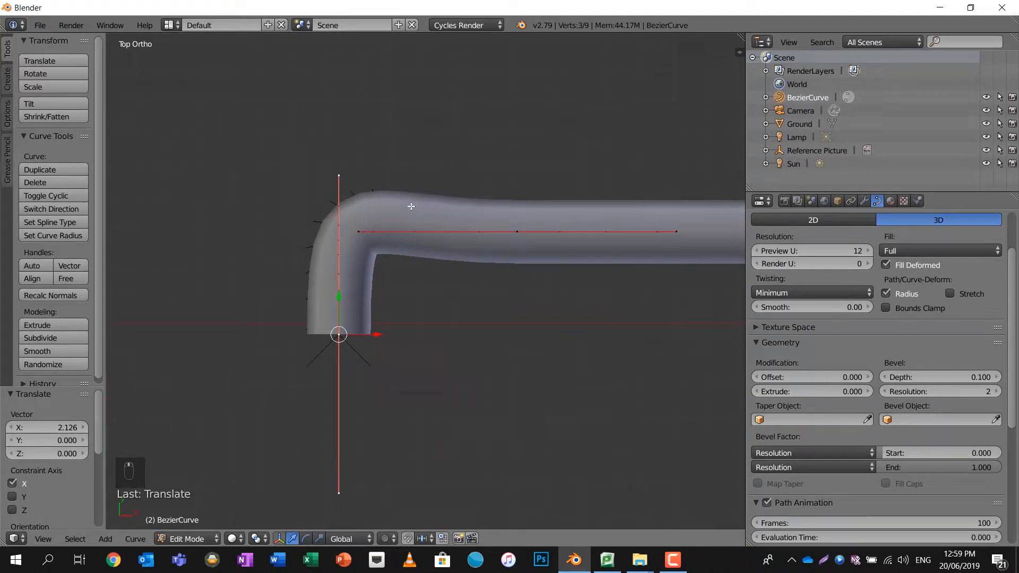
key(a)
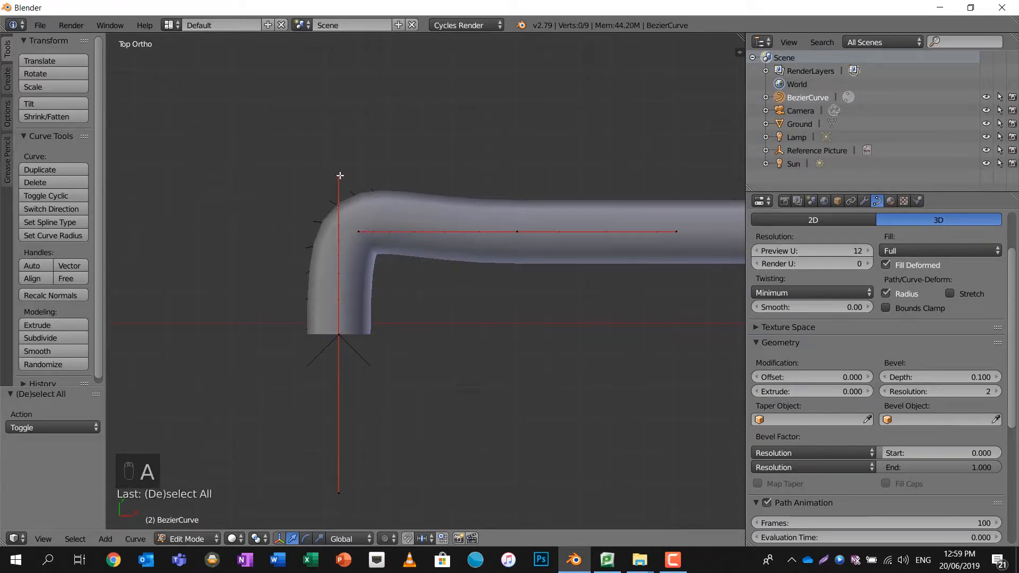
key(b)
drag(313, 161, 352, 189)
drag(338, 134, 338, 192)
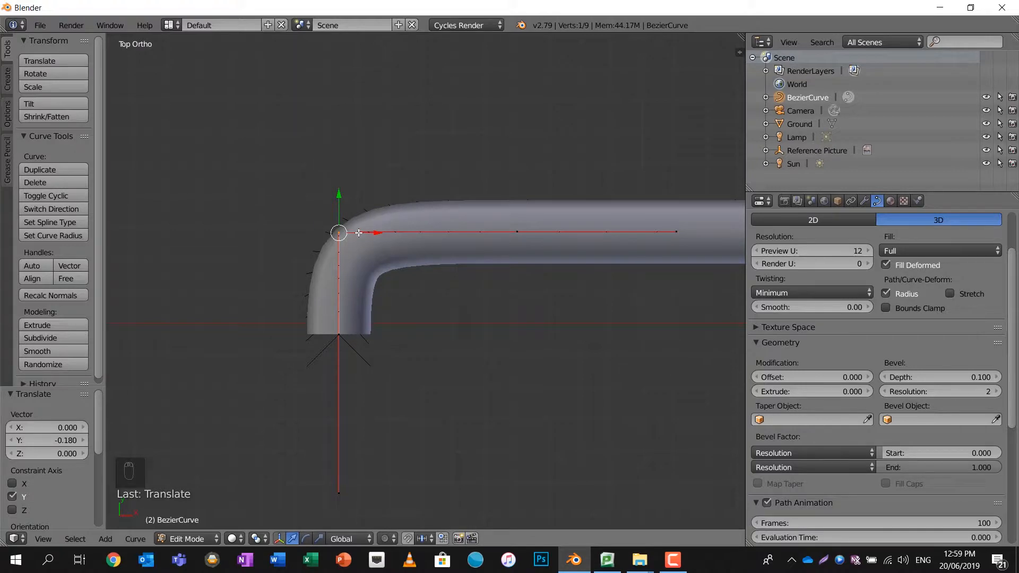
Move the middle point's left handle 0.229 along X, away from the corner, to round the bend.
key(a)
key(b)
drag(350, 225, 466, 232)
scroll(557, 246, down, 3)
scroll(430, 232, down, 3)
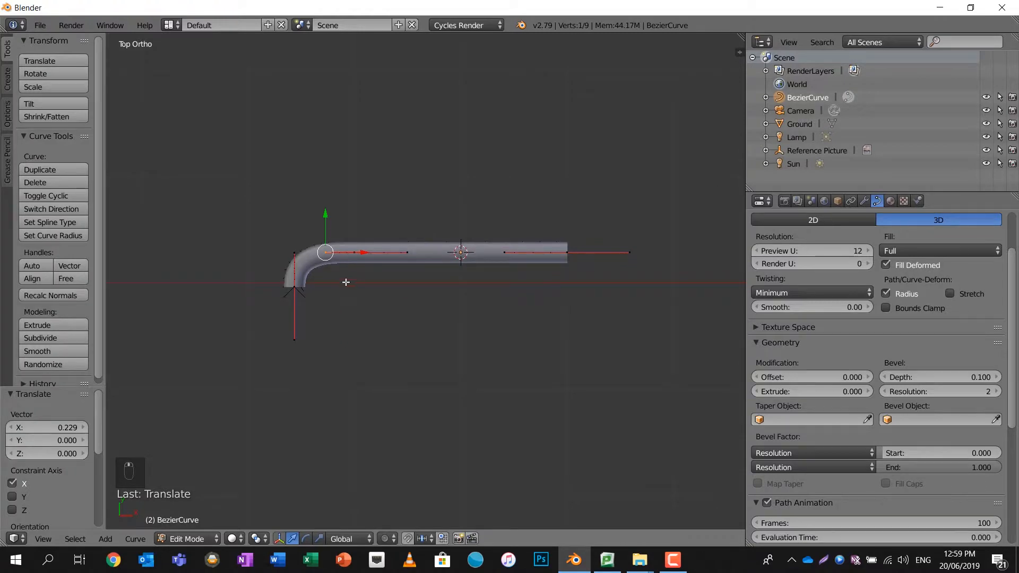
Extrude a new point from the lower end of the bend and move it -1.695 along Y to form the leg.
right_click(299, 288)
shift+middle_drag(357, 296, 403, 200)
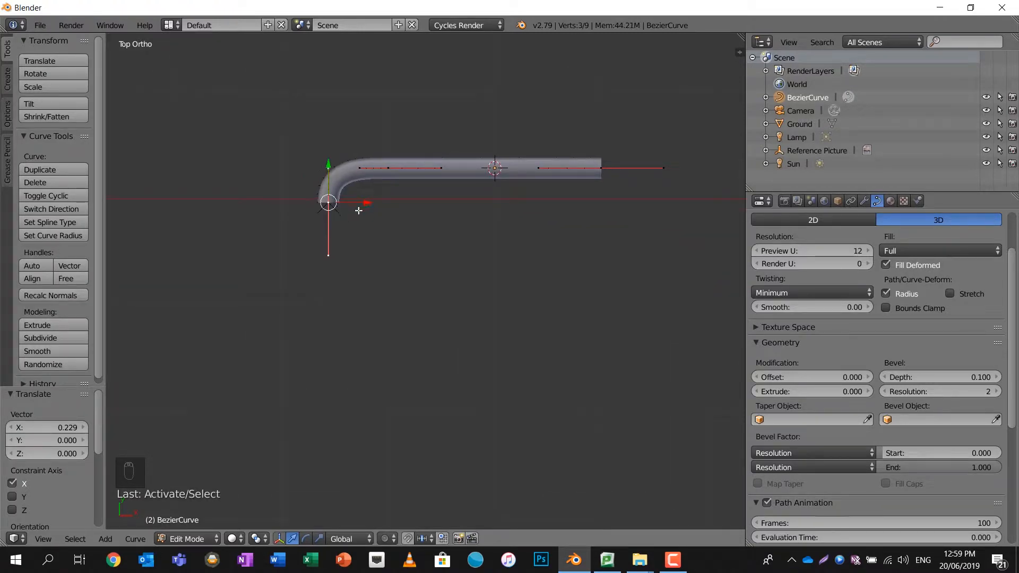
key(e)
right_click(413, 277)
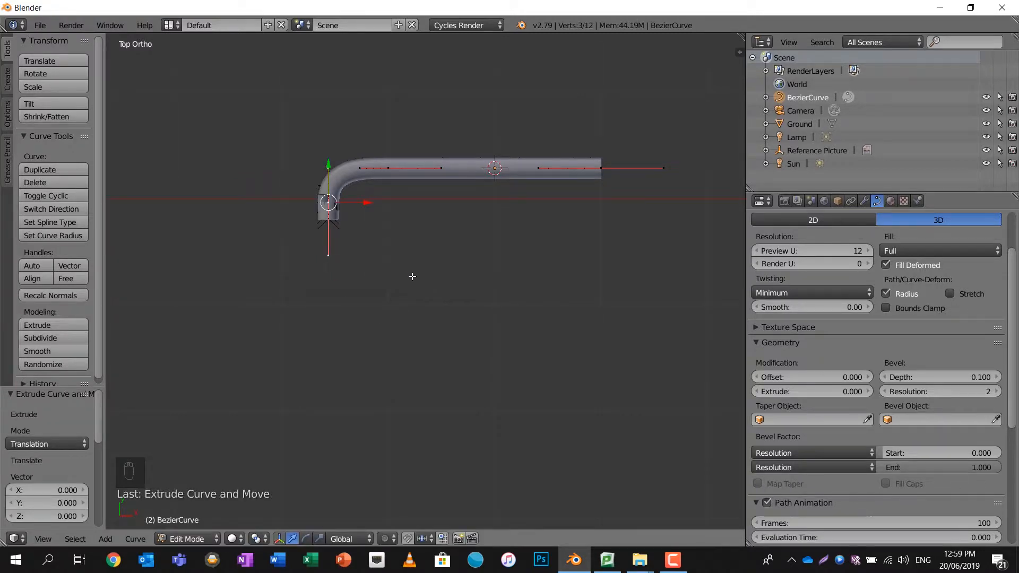
key(g)
key(y)
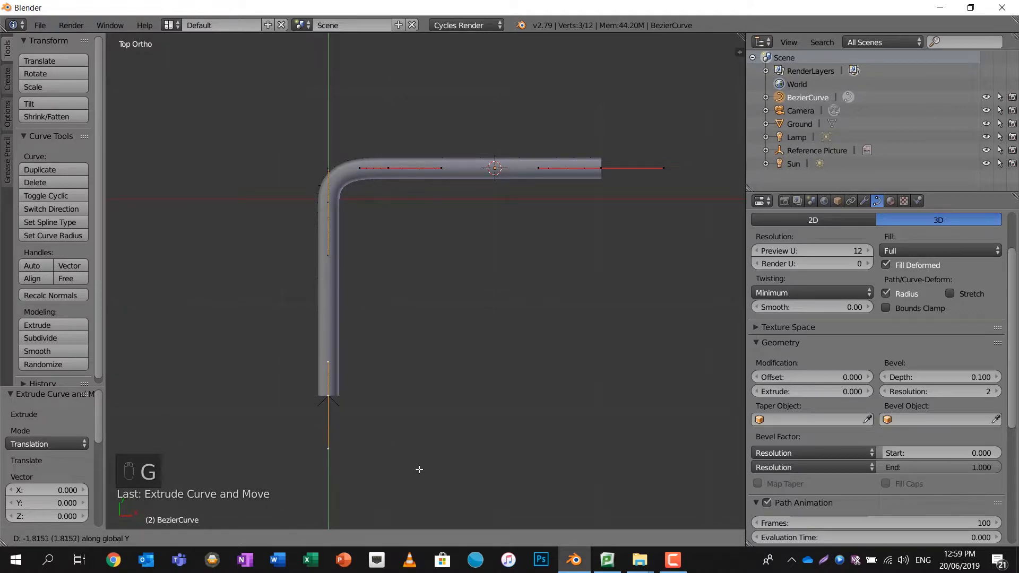
click(417, 459)
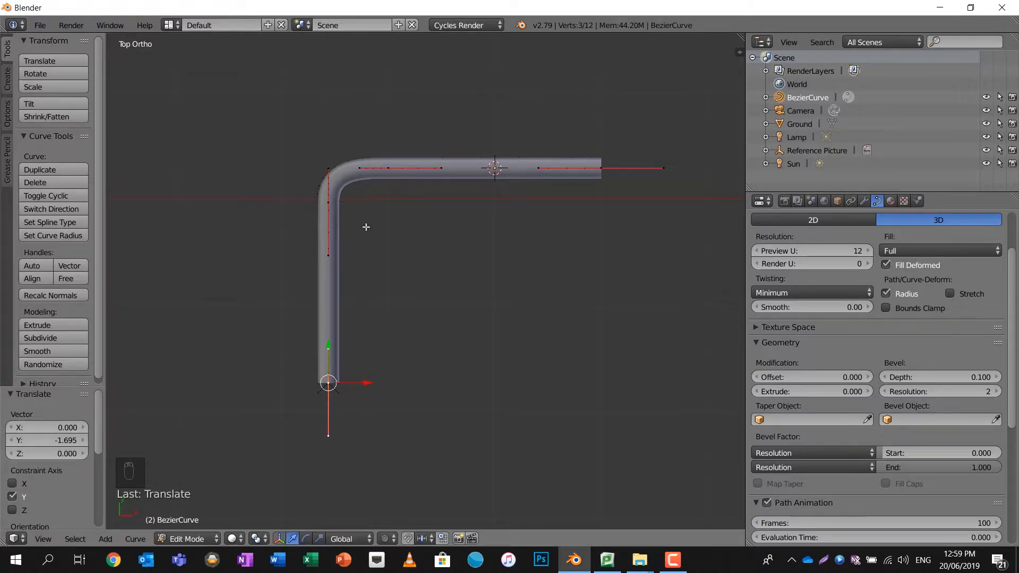
Select the control points of the horizontal tube and raise them 0.254 along Y to widen the corner bend.
shift+middle_drag(445, 257, 448, 194)
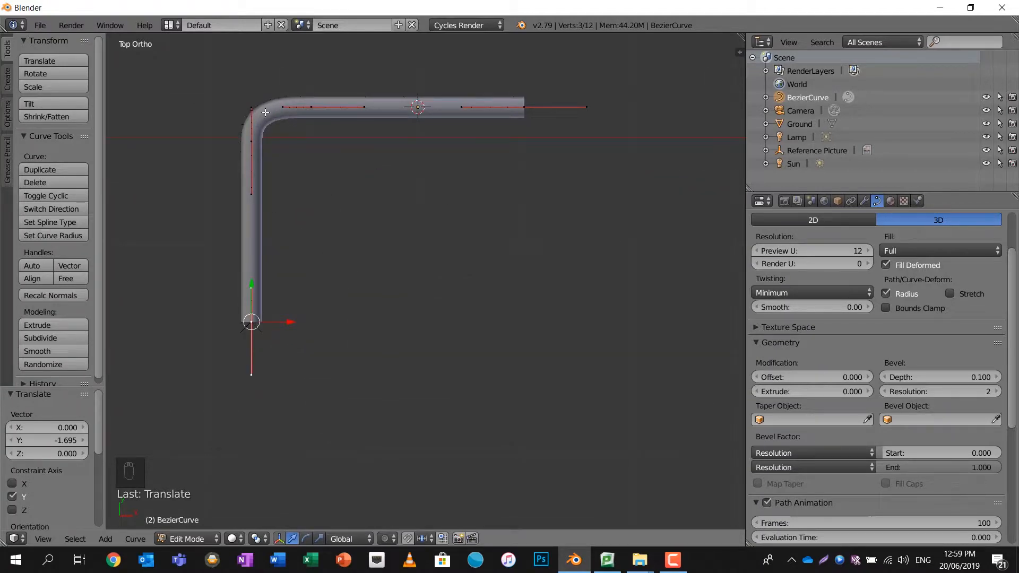
key(a)
key(b)
drag(301, 86, 586, 163)
drag(419, 67, 420, 40)
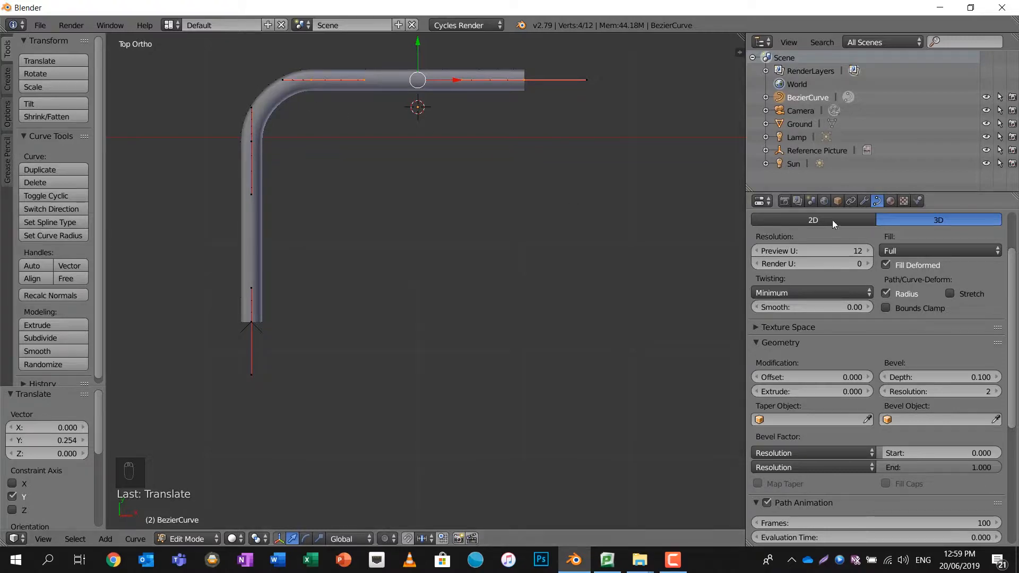
Add a Mirror modifier to the Bezier curve.
click(863, 202)
click(810, 244)
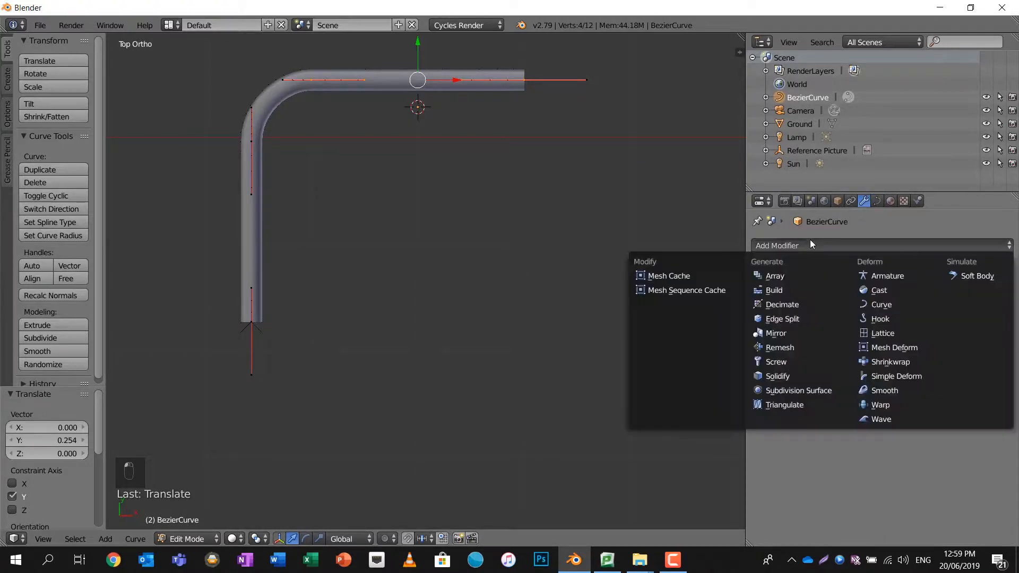
click(790, 336)
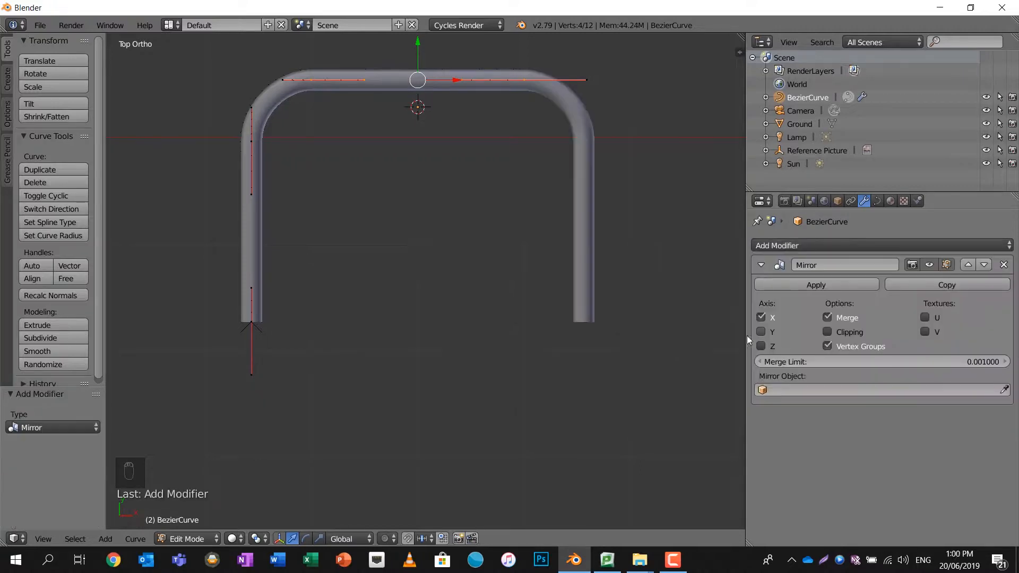
Toggle the mirror's X axis off and on to compare the rail with and without its mirrored half.
click(761, 318)
click(761, 317)
click(761, 318)
click(761, 318)
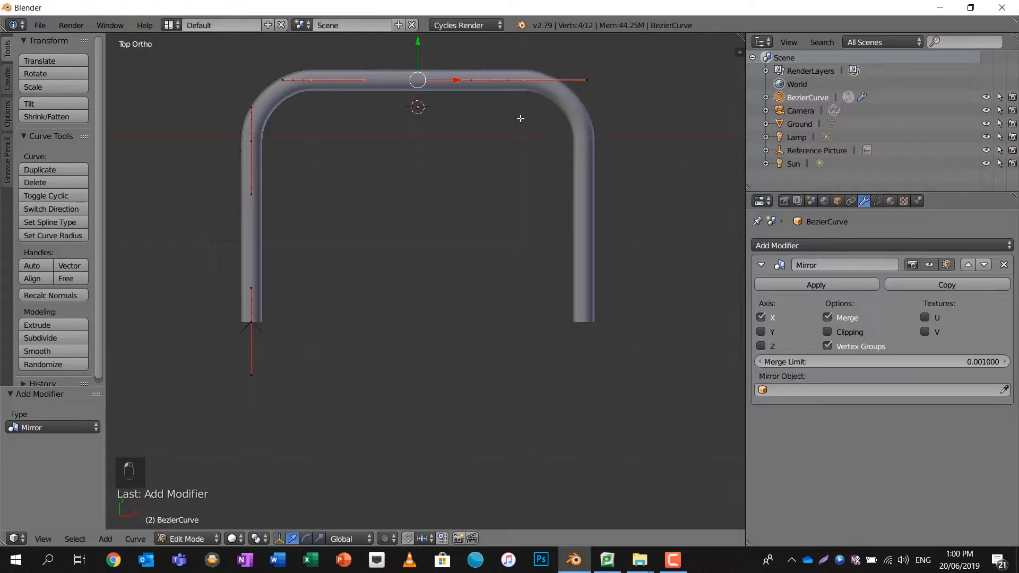
click(761, 317)
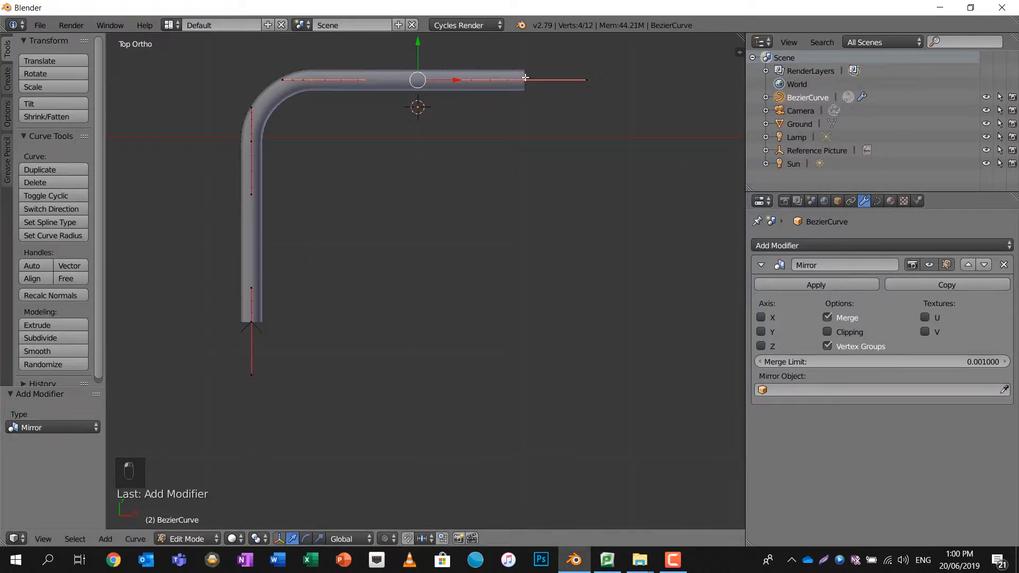
click(768, 319)
scroll(498, 193, down, 3)
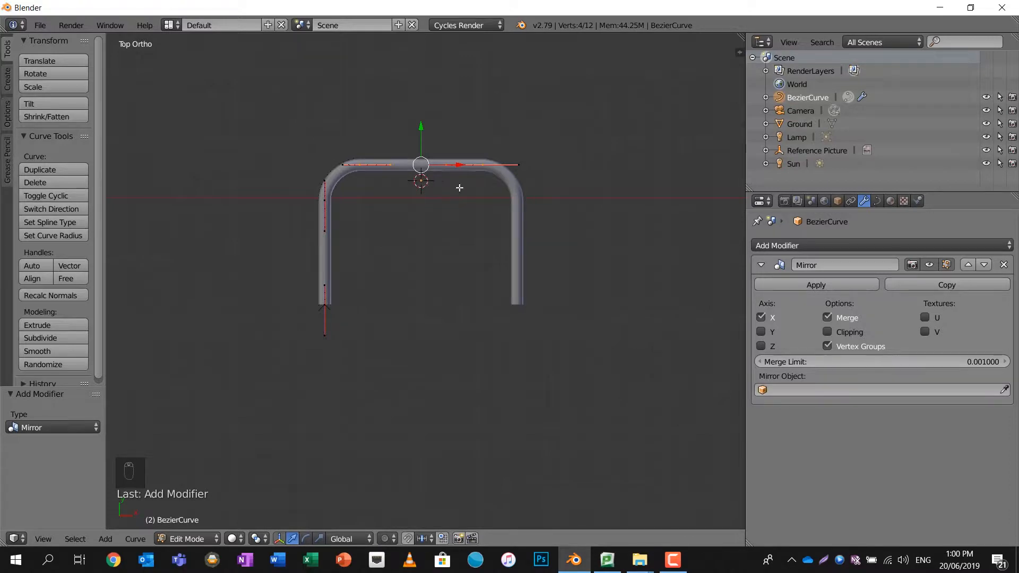
key(g)
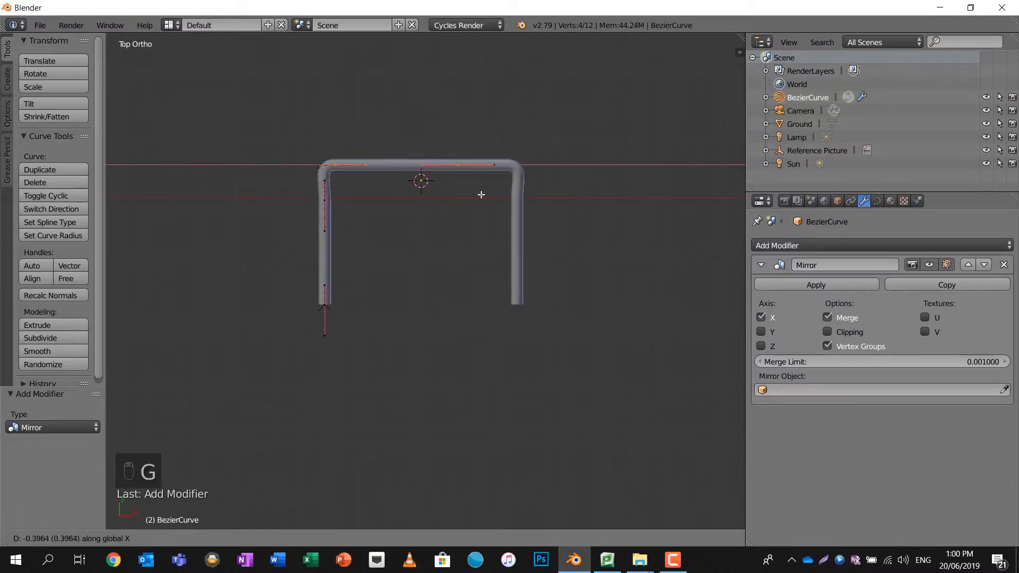
right_click(474, 195)
Select all the curve's points and move them -1.051 along X to widen the mirrored rail.
key(a)
key(a)
key(a)
key(g)
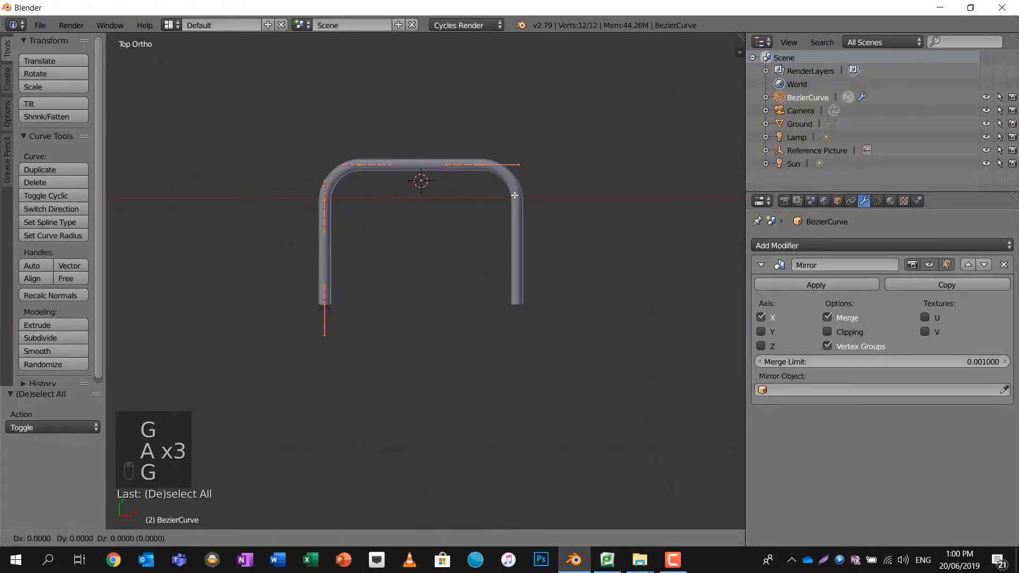
key(x)
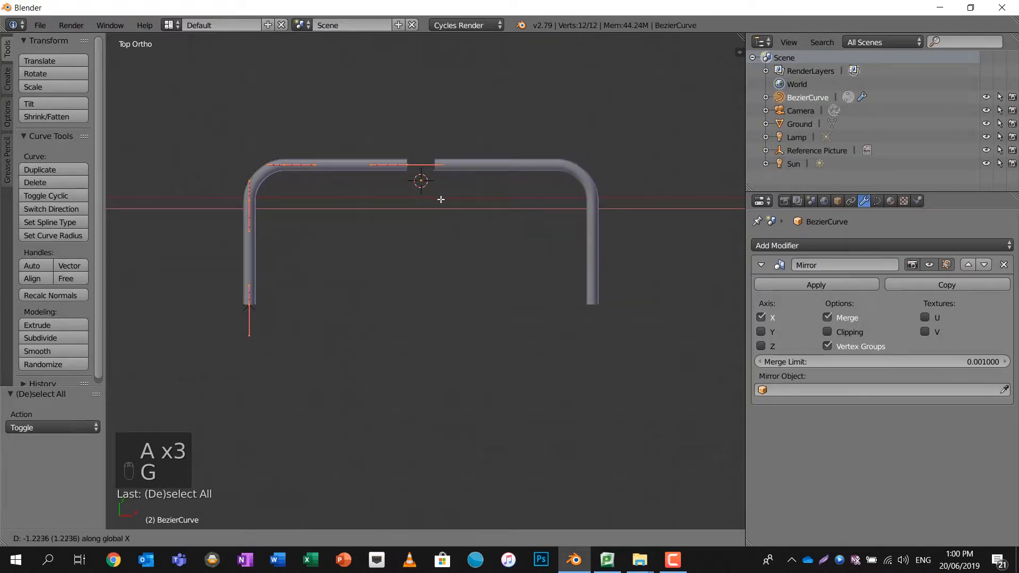
click(451, 199)
Enable Clipping on the mirror and shift all points along X, finishing with a -0.772 move that lengthens the joined rail.
scroll(428, 184, up, 2)
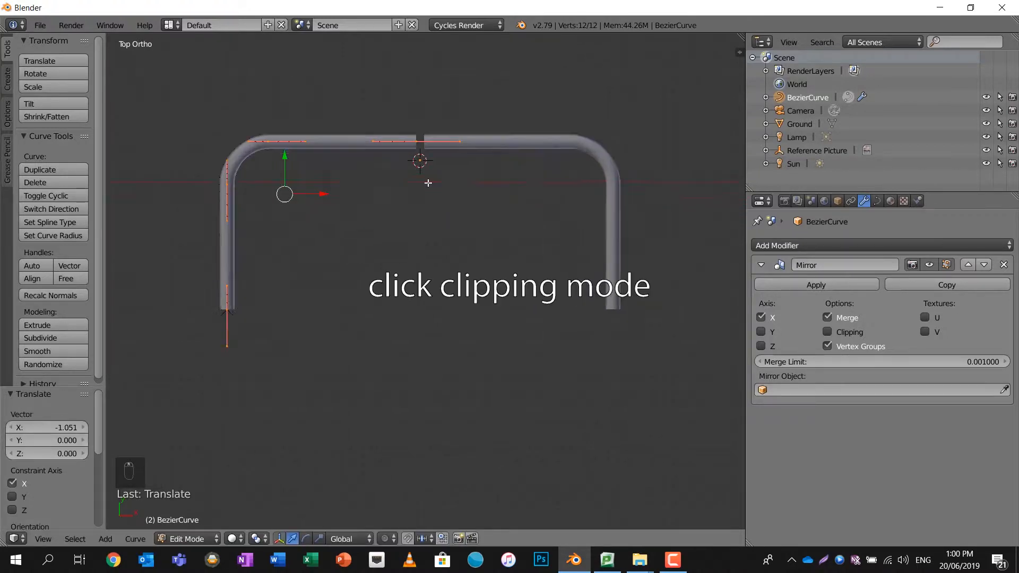
click(826, 333)
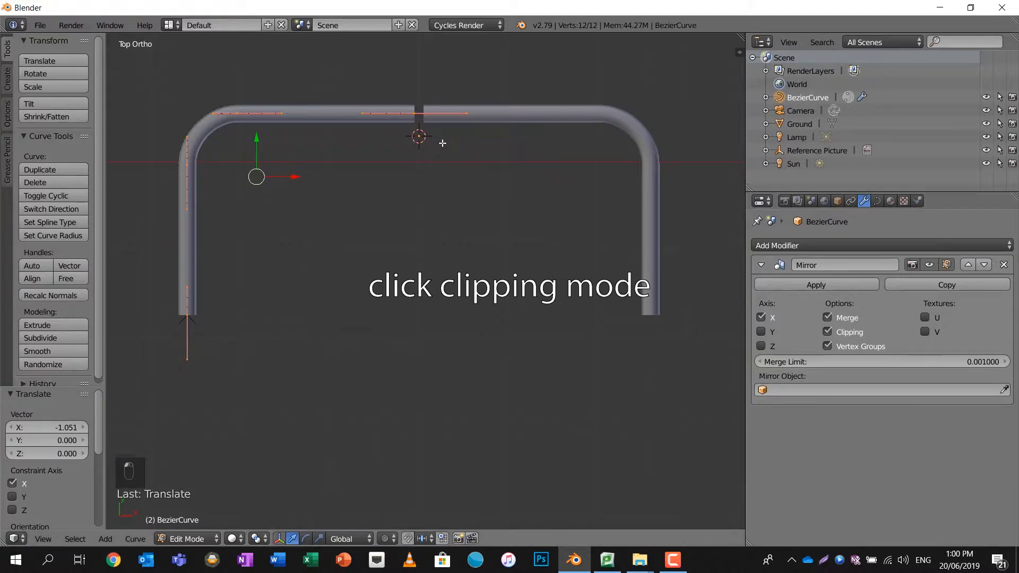
key(g)
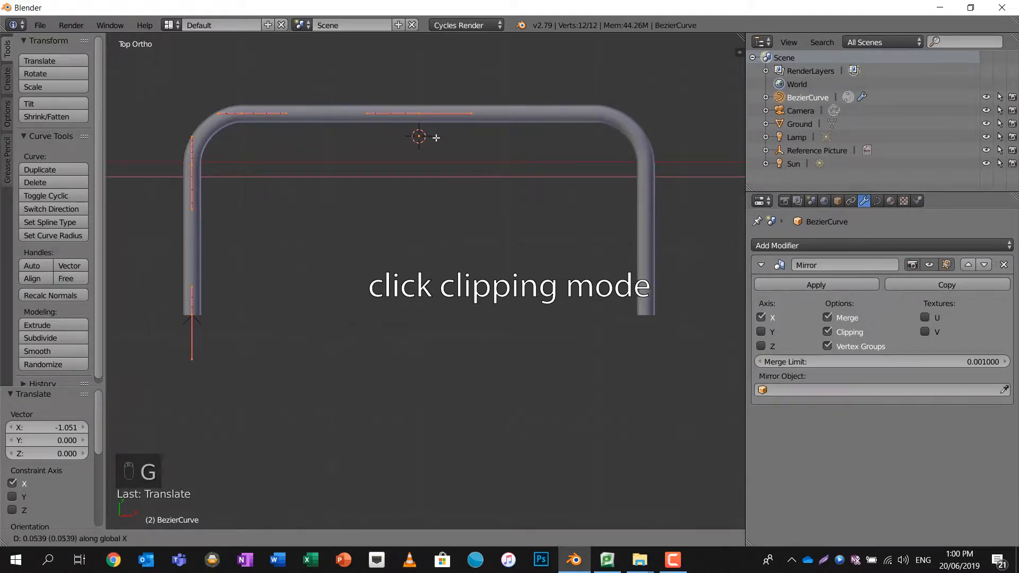
click(437, 138)
key(g)
click(450, 140)
key(g)
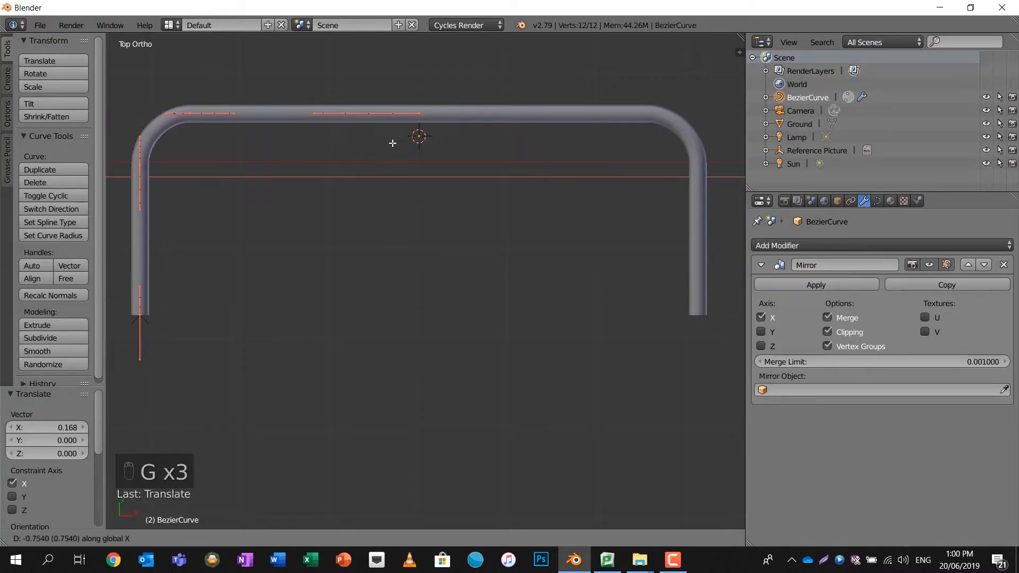
click(383, 145)
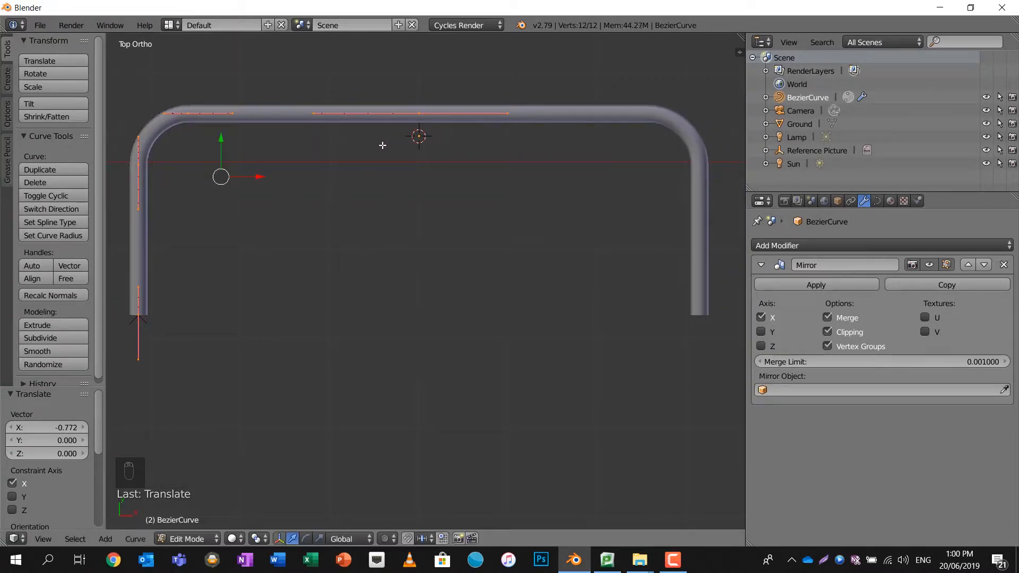
Enable Y-axis mirroring and try moving all the curve's points along Y with Clipping on.
scroll(436, 176, down, 2)
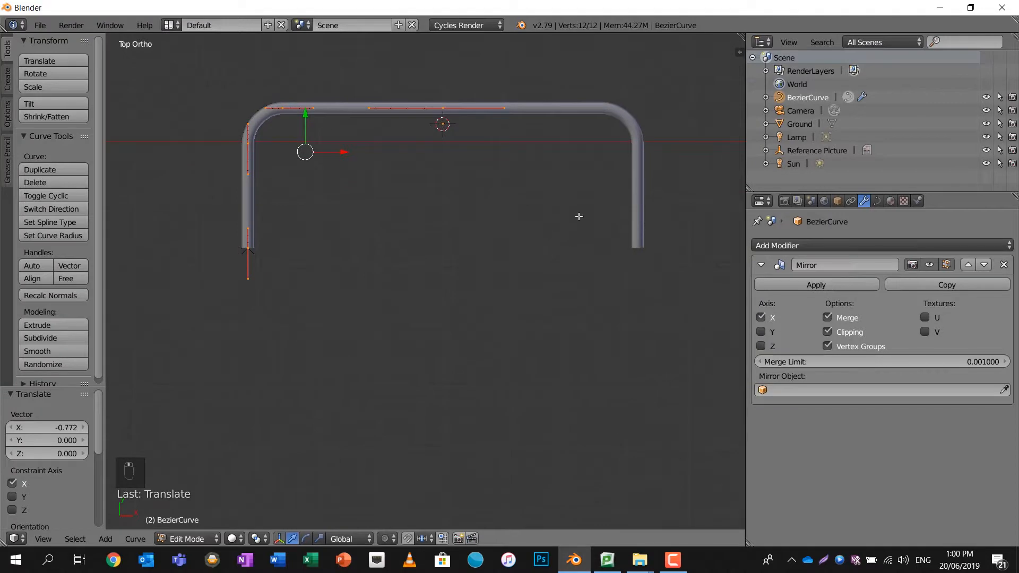
click(762, 331)
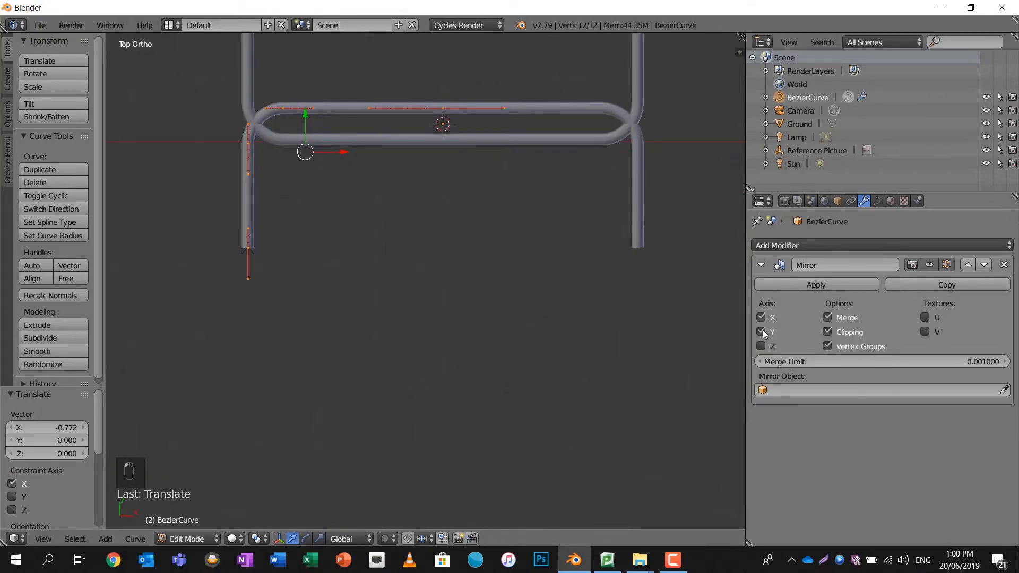
scroll(541, 218, down, 3)
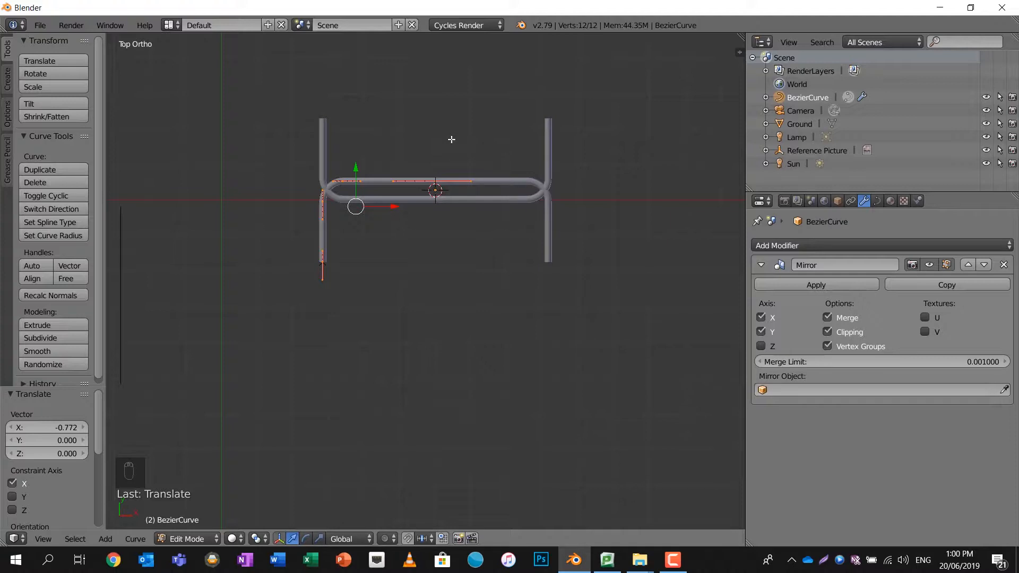
key(g)
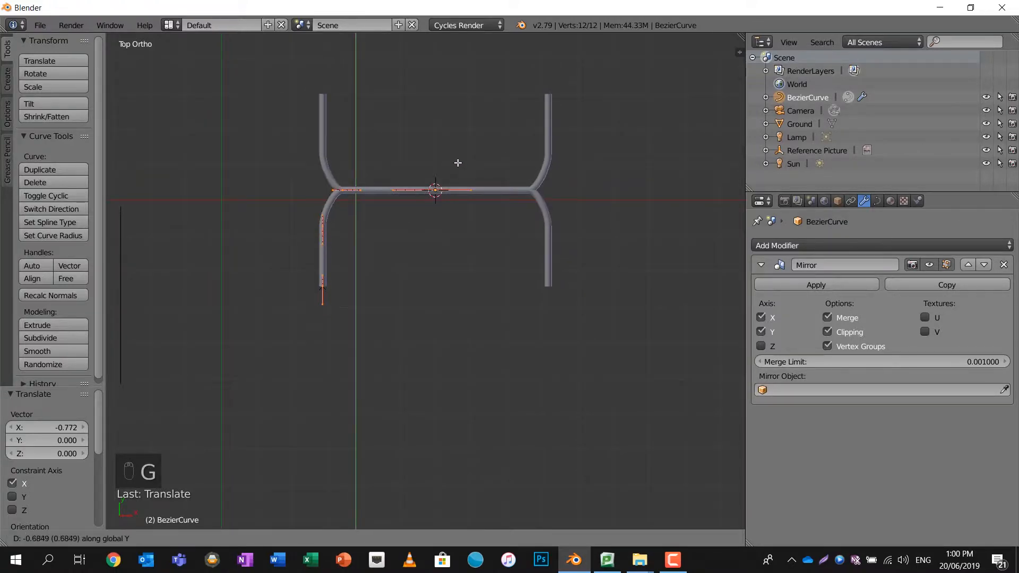
right_click(449, 154)
Turn off the mirror's Clipping and move all points about 2.1 along Y to form a rounded rectangular frame.
click(827, 332)
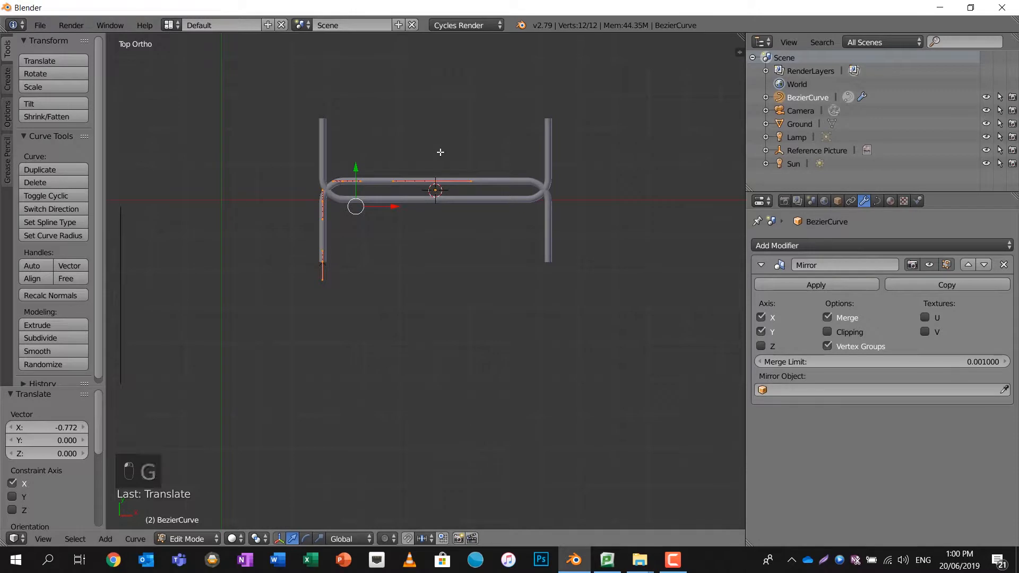
key(g)
key(y)
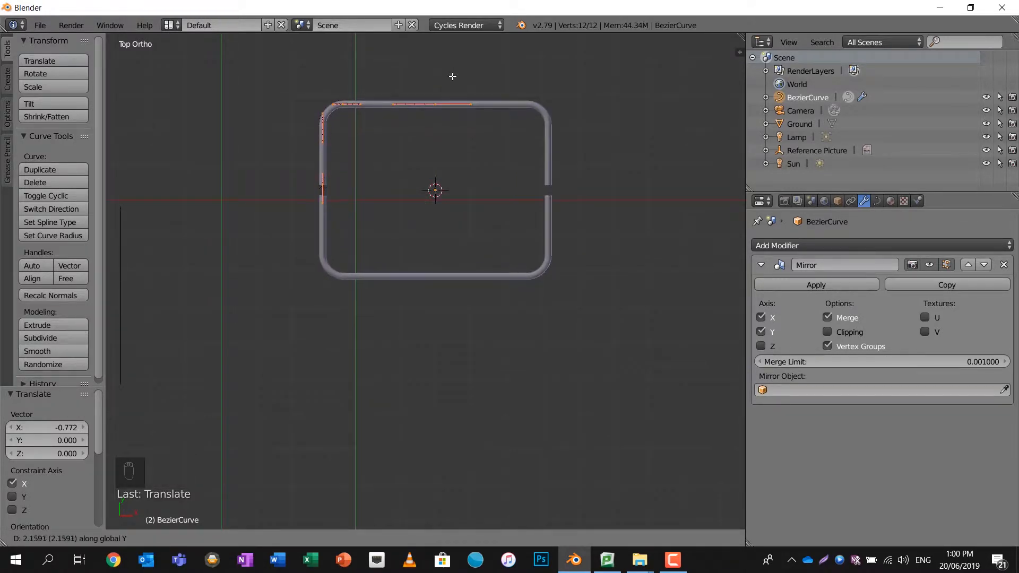
click(452, 78)
Select the end control points of the upper-left leg, move them up along Y to shorten it, and deselect everything.
key(a)
key(b)
drag(302, 180, 364, 212)
drag(322, 150, 326, 122)
key(a)
key(a)
key(a)
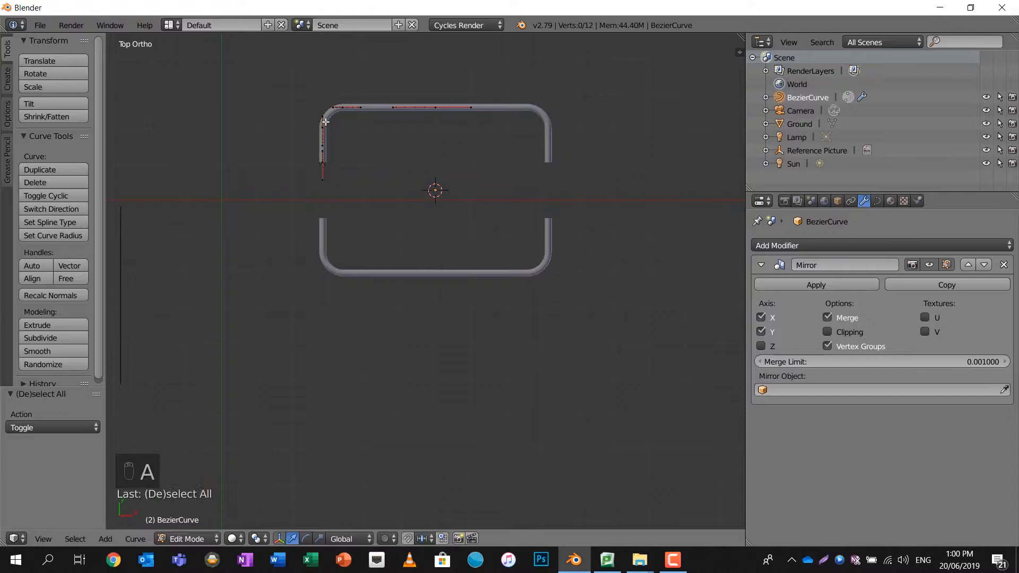
Move all the curve's points -0.789 along Y to close the mirrored halves into one rounded frame.
drag(359, 89, 356, 115)
scroll(474, 188, down, 4)
middle_drag(470, 189, 369, 79)
scroll(413, 166, up, 4)
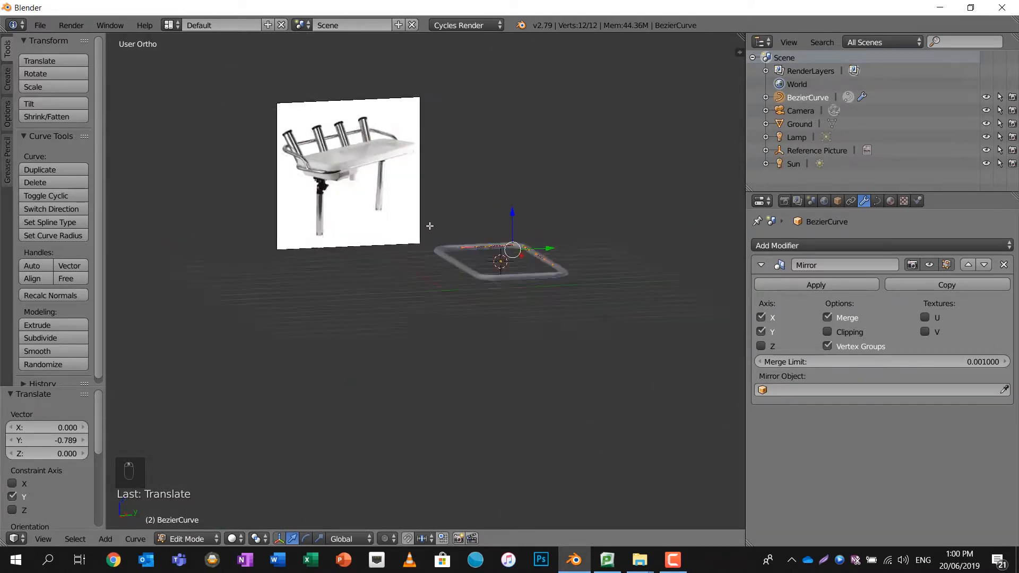
middle_drag(366, 166, 398, 223)
scroll(353, 207, up, 4)
scroll(353, 206, down, 4)
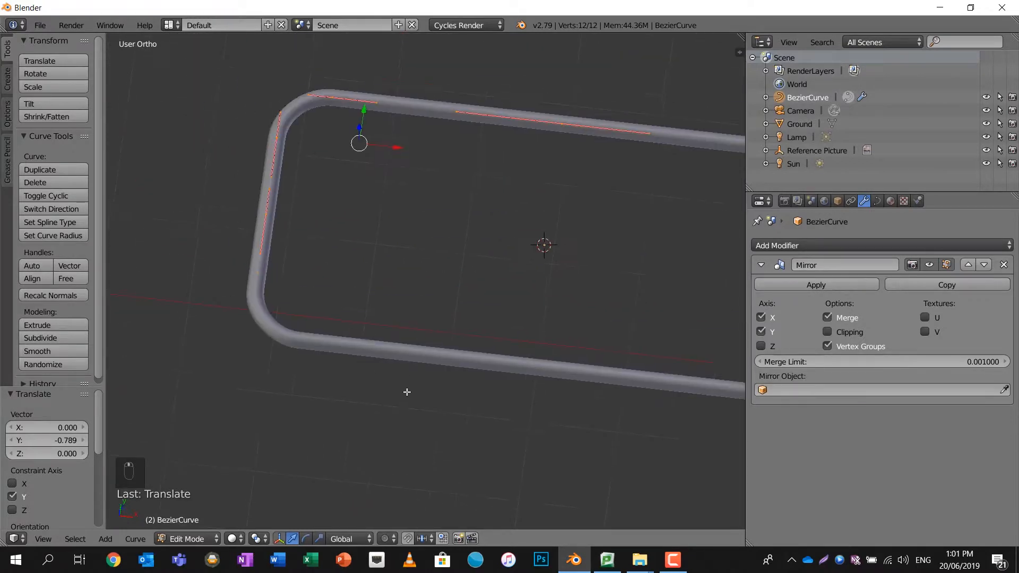
middle_drag(322, 268, 333, 245)
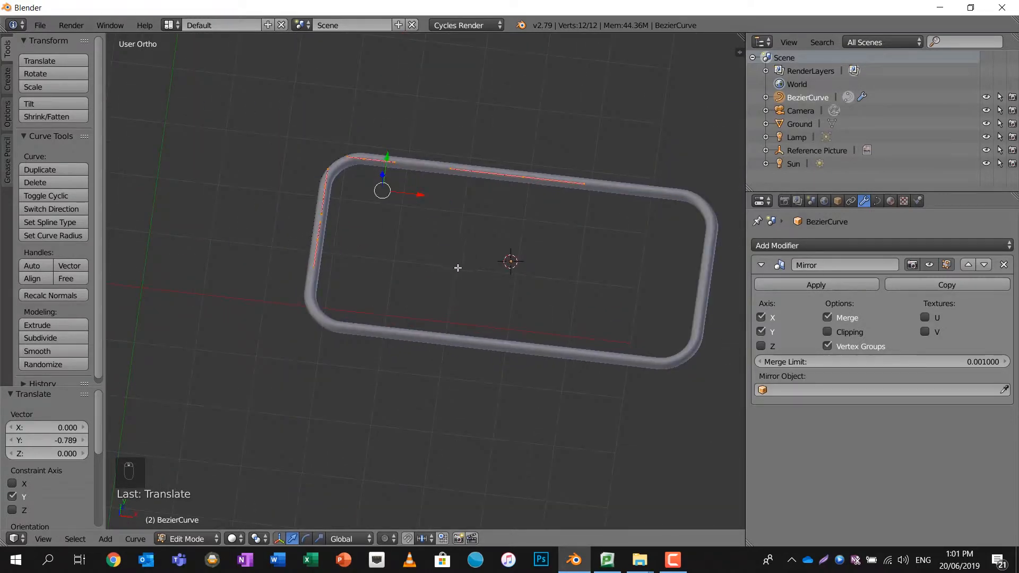
Move all the curve's points 0.153 along Y and enable Clipping on the mirror.
key(g)
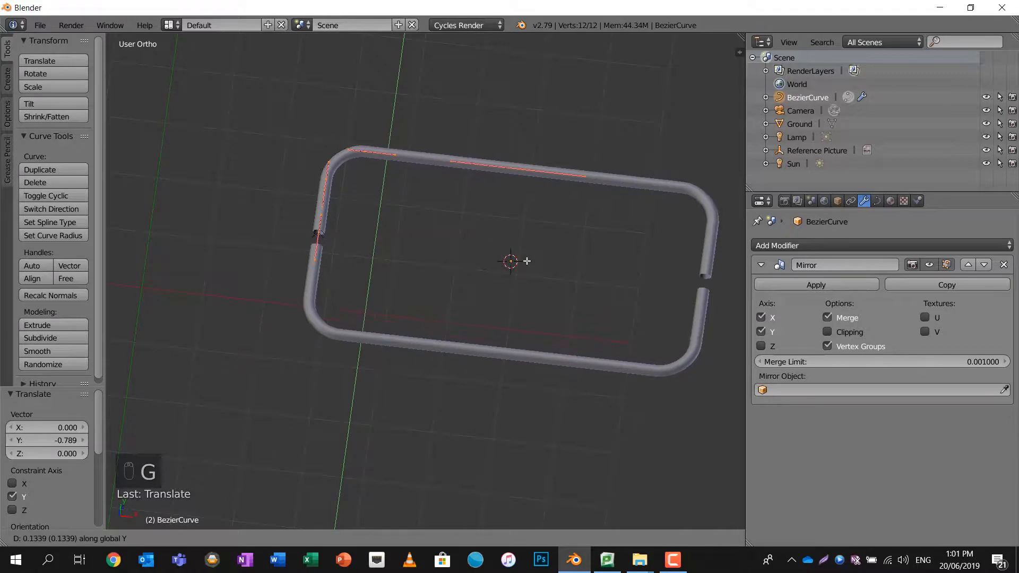
click(527, 261)
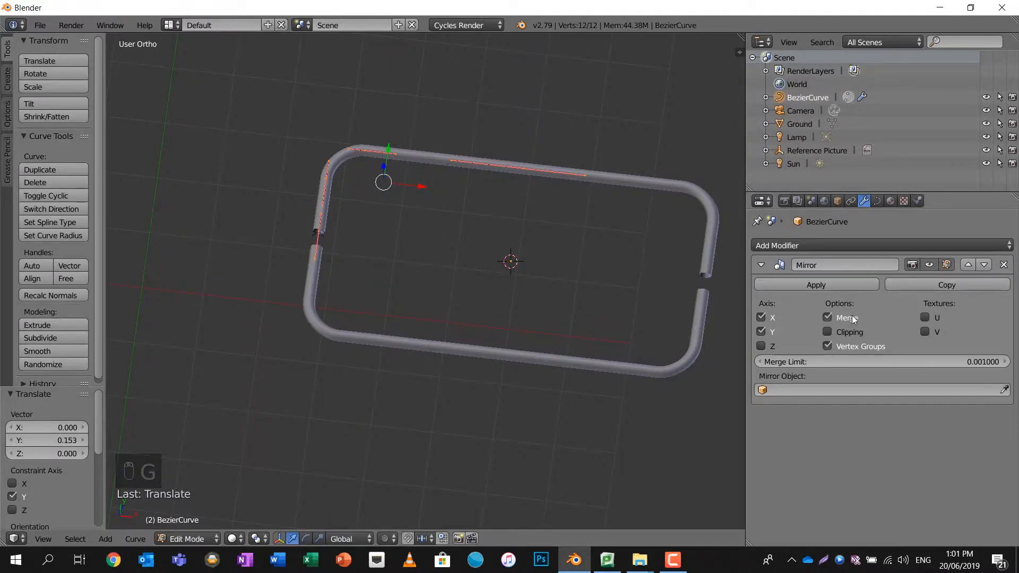
click(828, 332)
Select only the end control point of the short side and move it along Y until the frame's halves join, finishing with a 0.134 move.
key(a)
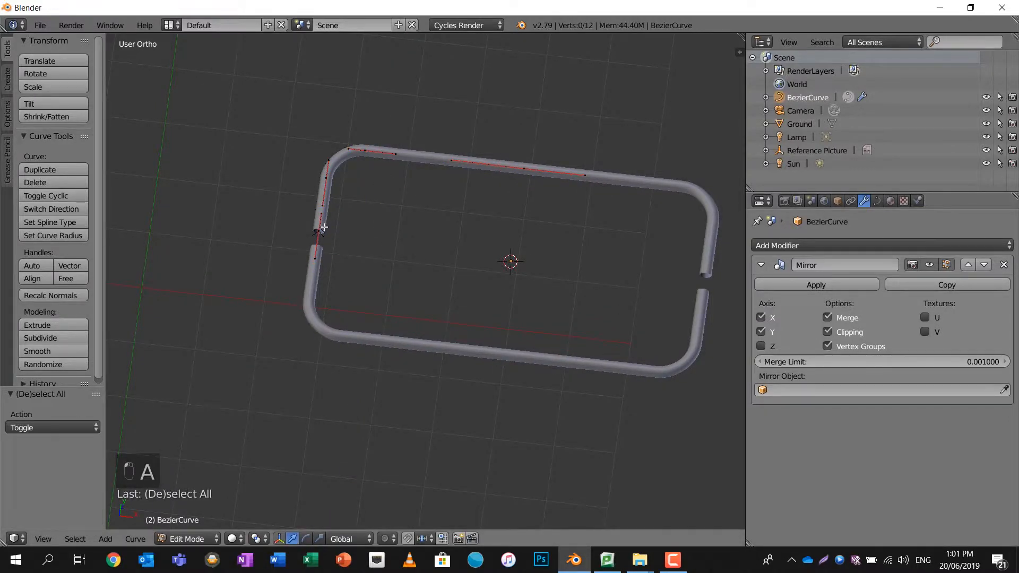
key(b)
drag(296, 211, 374, 254)
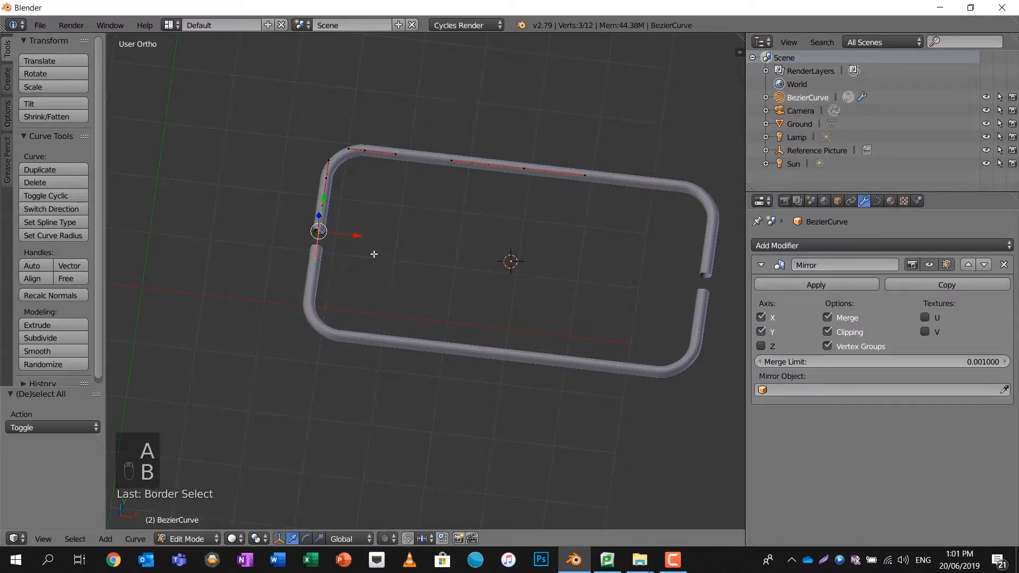
key(g)
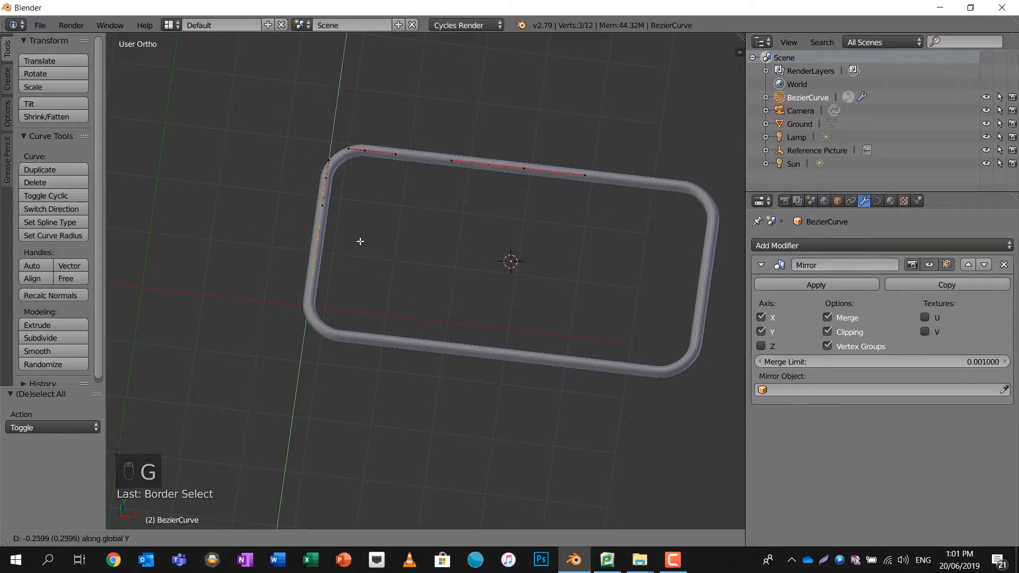
click(361, 242)
key(g)
key(y)
click(365, 234)
middle_drag(414, 240, 473, 242)
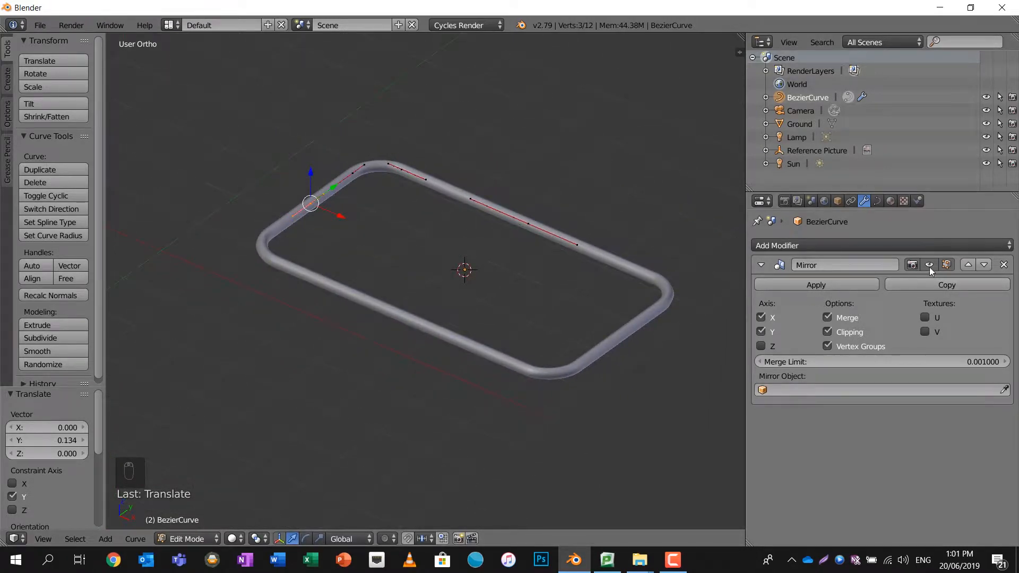
scroll(490, 271, down, 3)
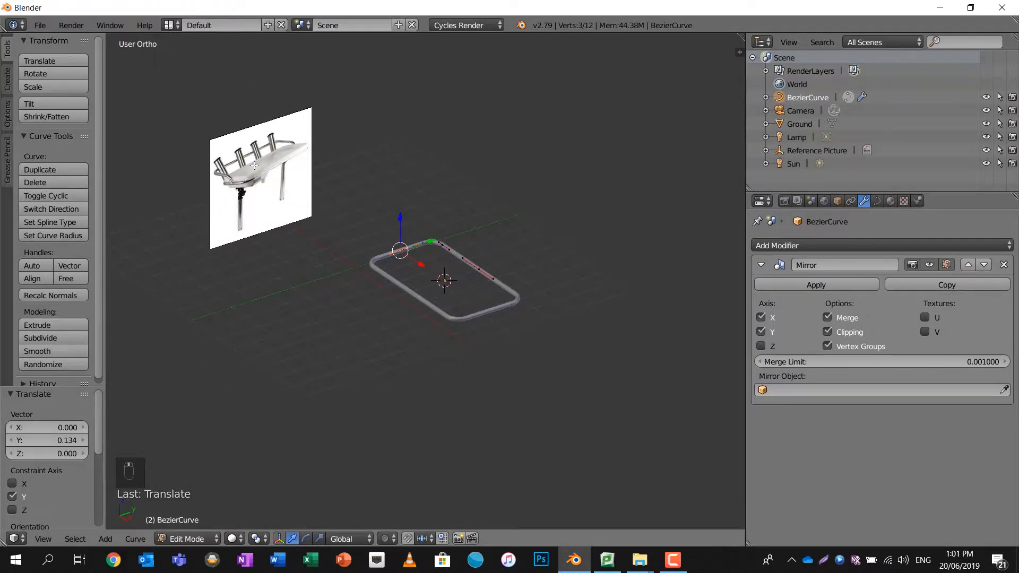
Rename the BezierCurve object as "Perimiter pipe".
double_click(797, 98)
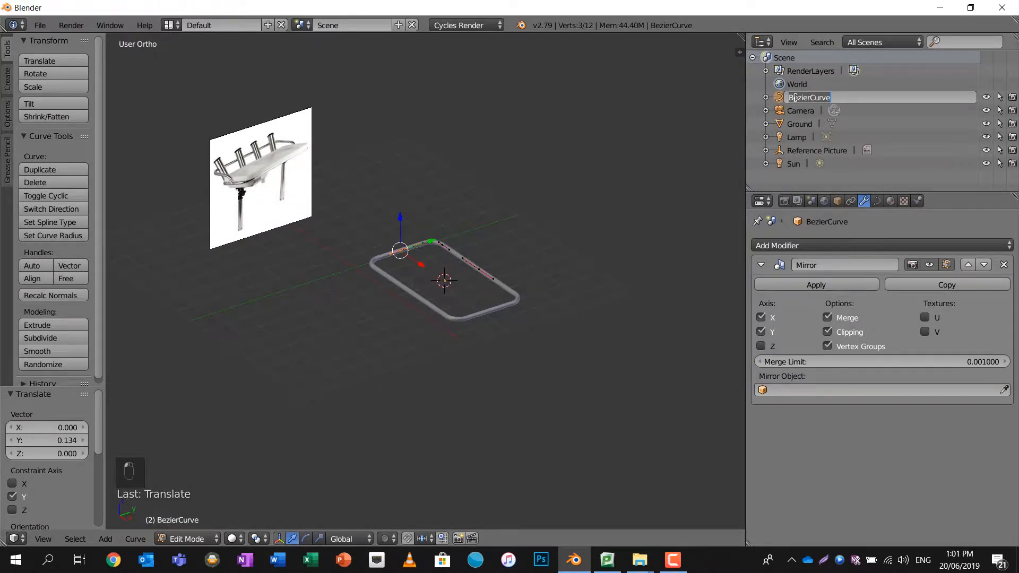
text(Perimiter pipe)
key(Return)
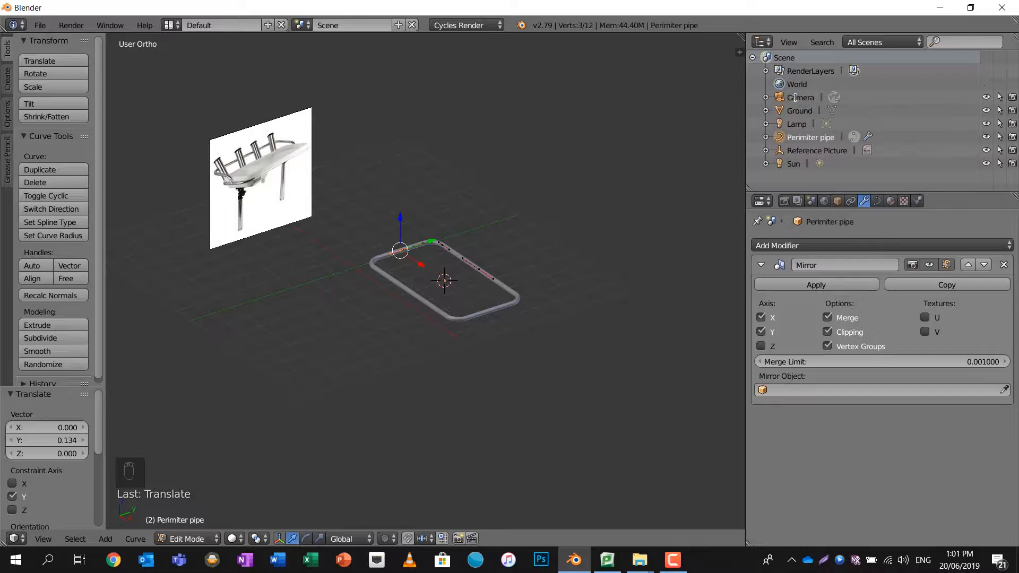
Duplicate all the pipe's curve points in place and raise the copy 0.650 along Z.
scroll(448, 317, up, 4)
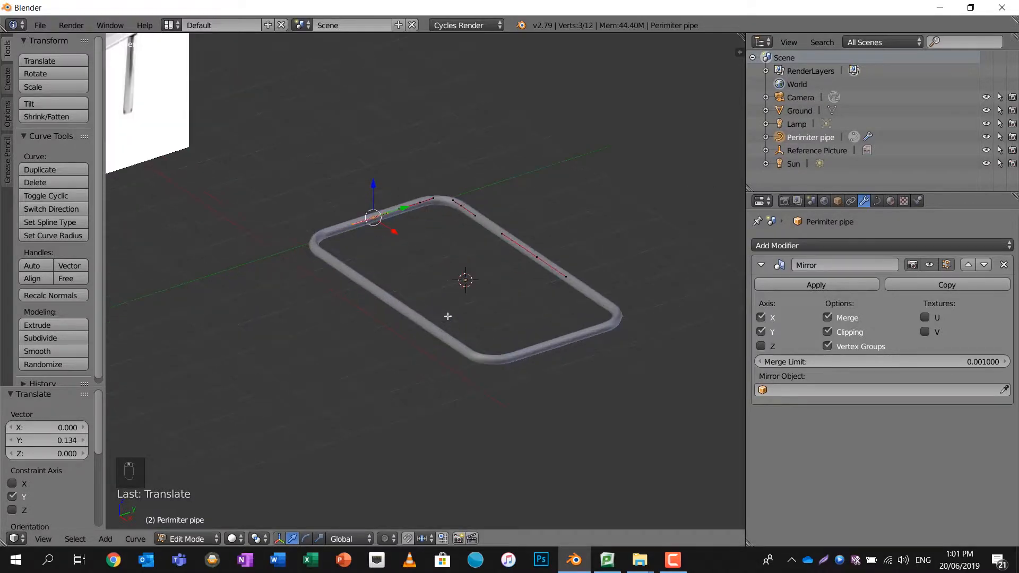
scroll(459, 294, down, 3)
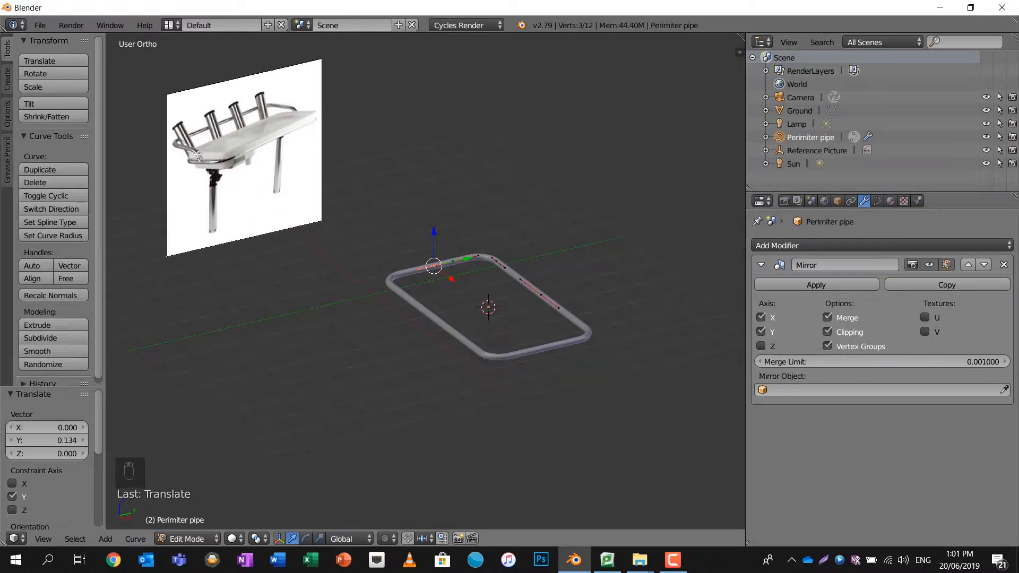
scroll(282, 128, up, 3)
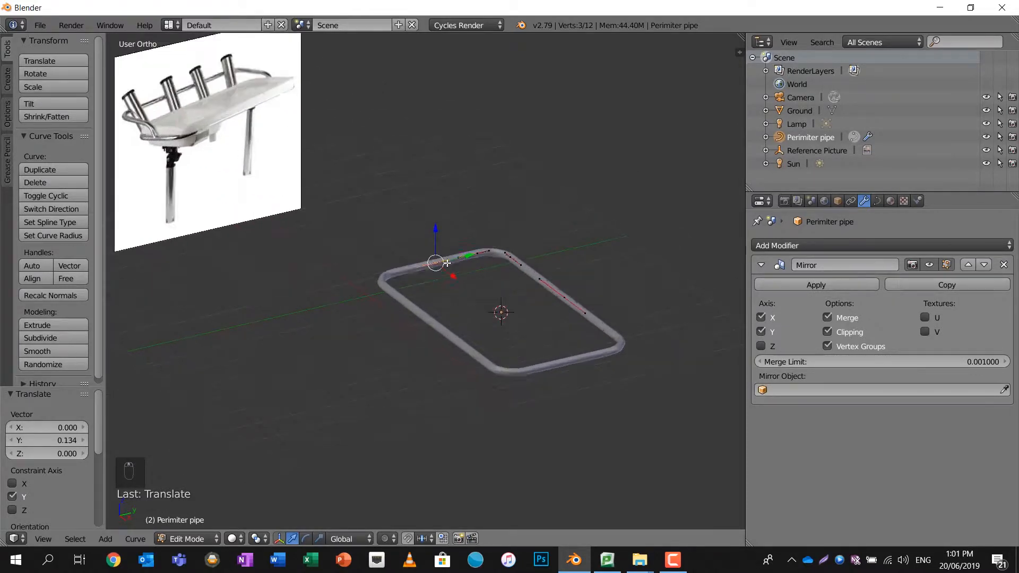
key(a)
key(a)
key(a)
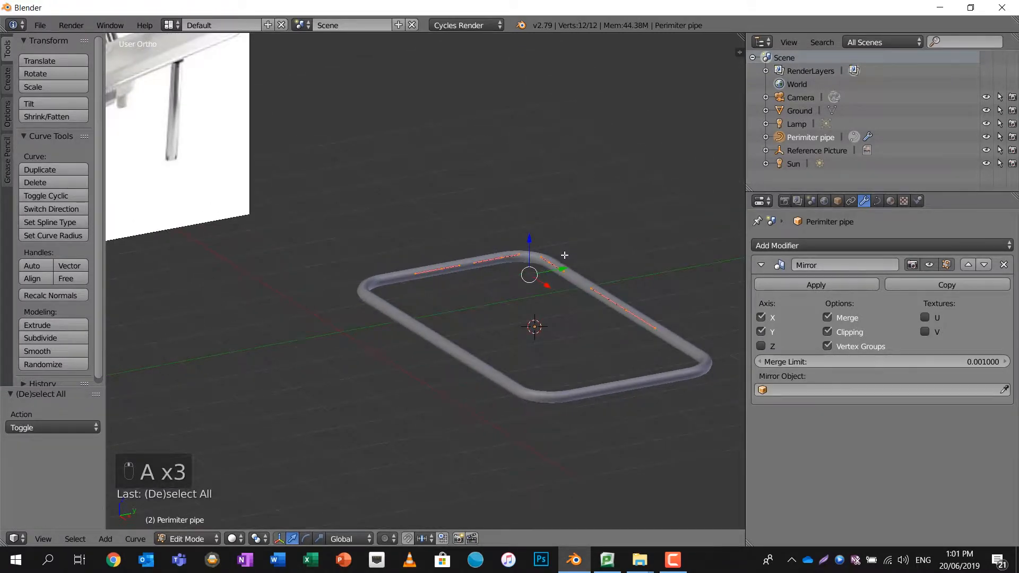
key(shift+d)
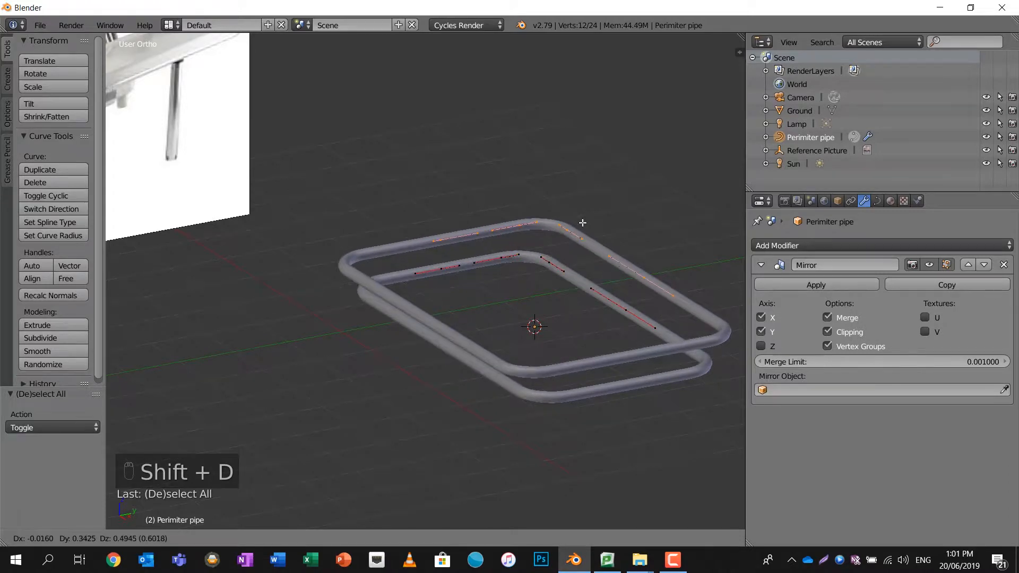
right_click(604, 214)
key(g)
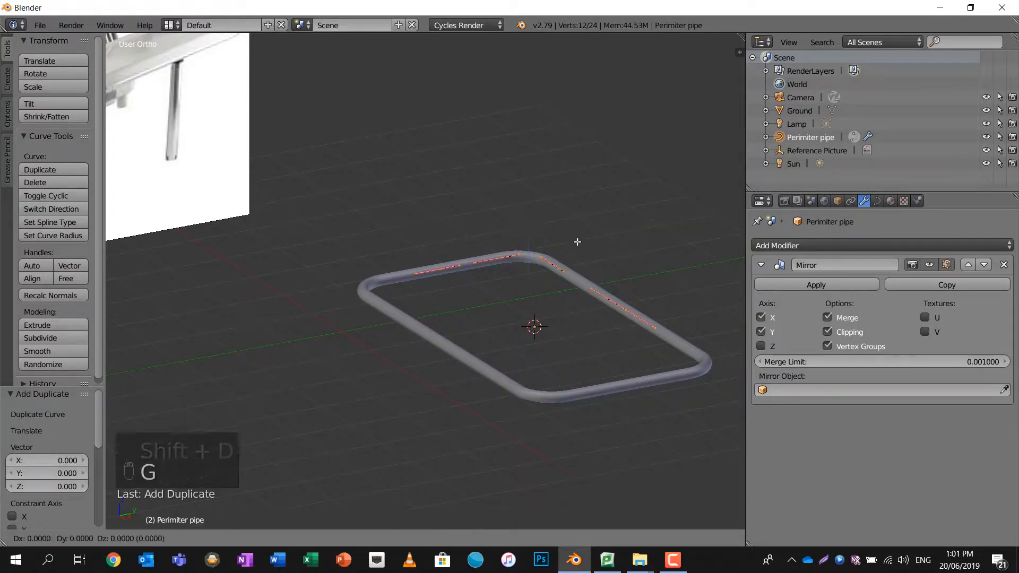
key(z)
click(577, 205)
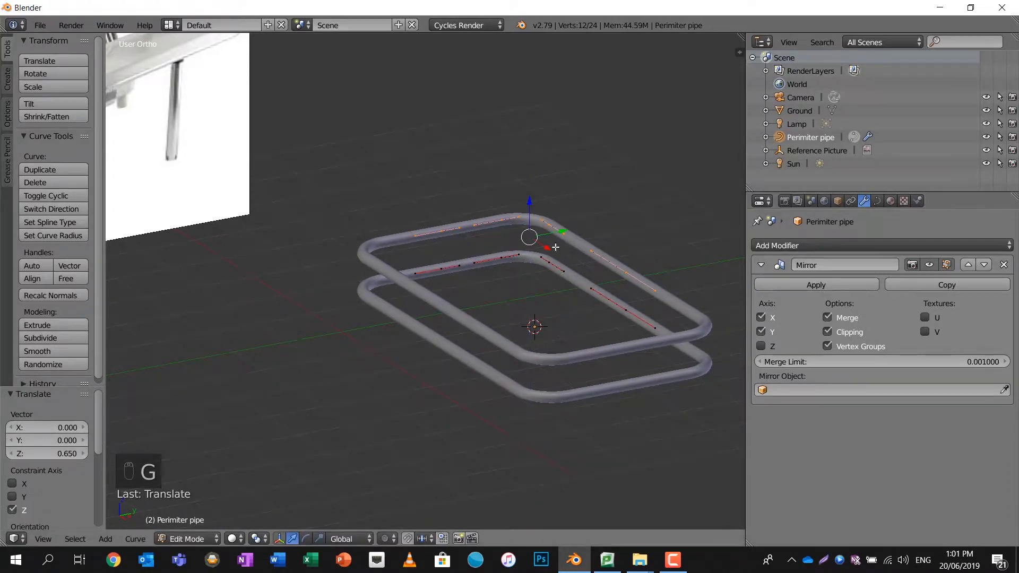
Select only the upper copy's control points and separate them into their own curve object.
key(a)
key(a)
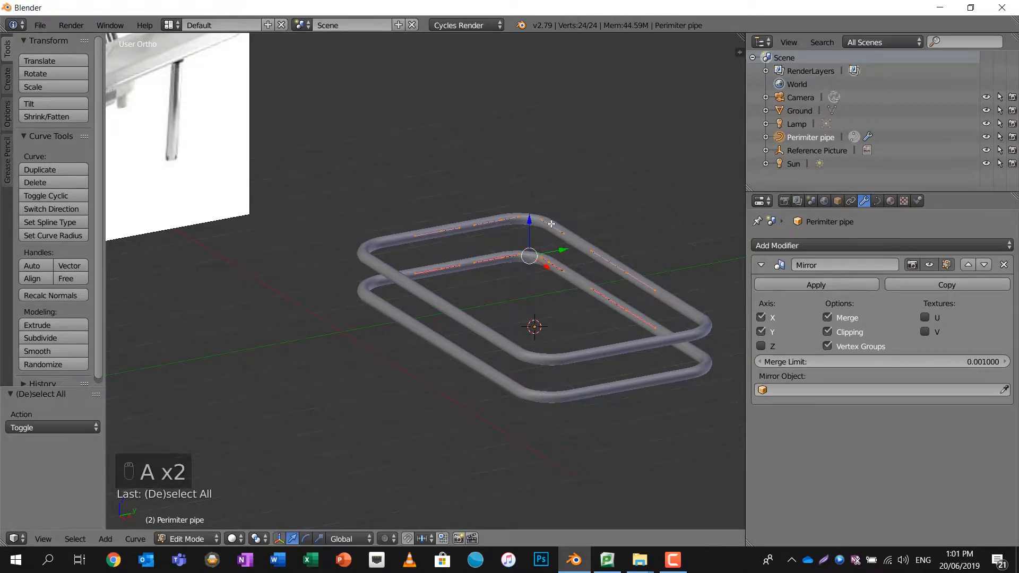
key(a)
middle_drag(555, 230, 610, 209)
key(a)
key(a)
key(b)
drag(280, 225, 640, 296)
middle_drag(581, 260, 487, 223)
key(space)
text(sep)
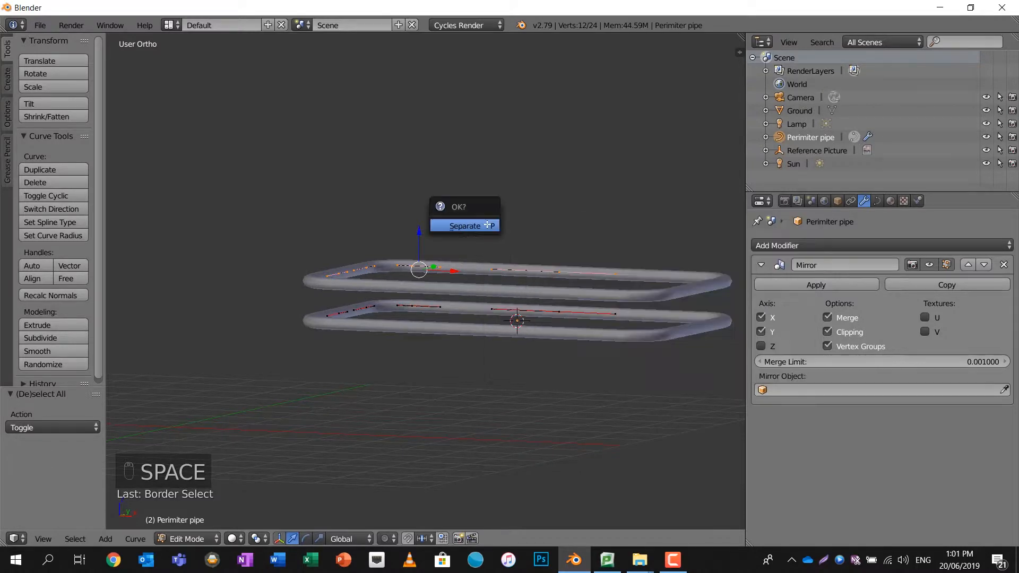
click(487, 225)
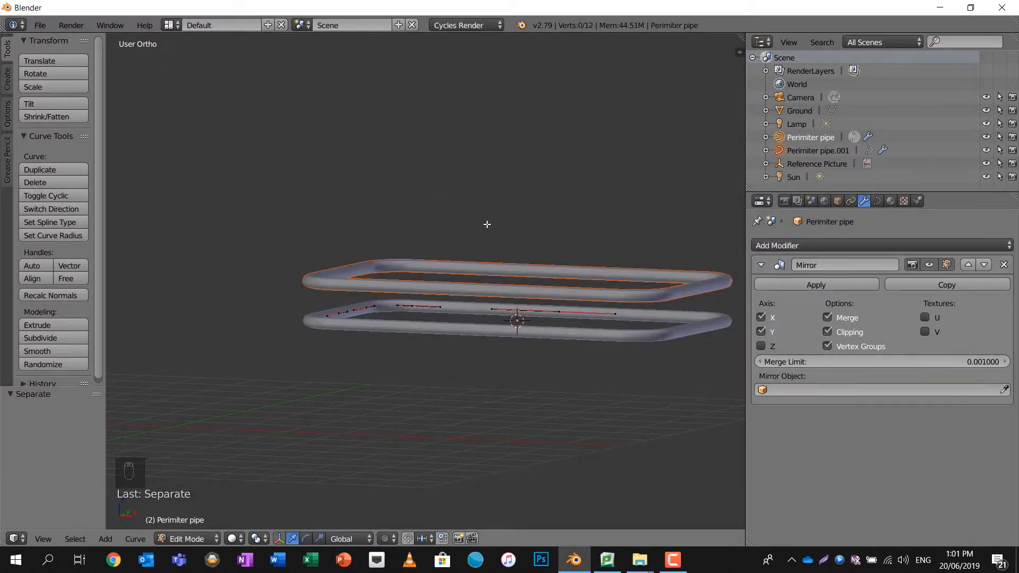
Select the separated upper curve object and rename it as "Rail Pipe".
middle_drag(487, 224, 475, 223)
scroll(475, 223, down, 1)
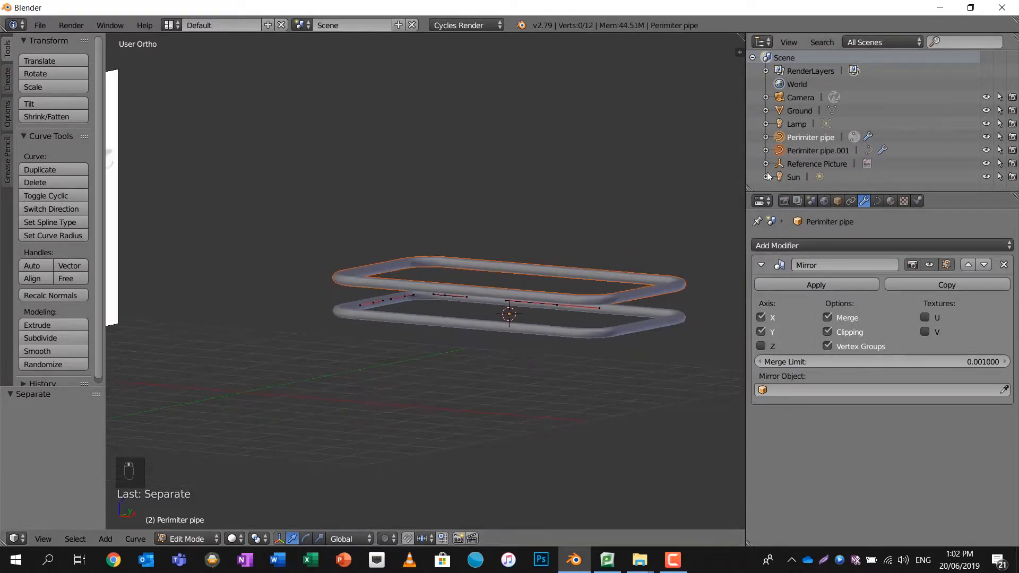
click(805, 150)
double_click(808, 151)
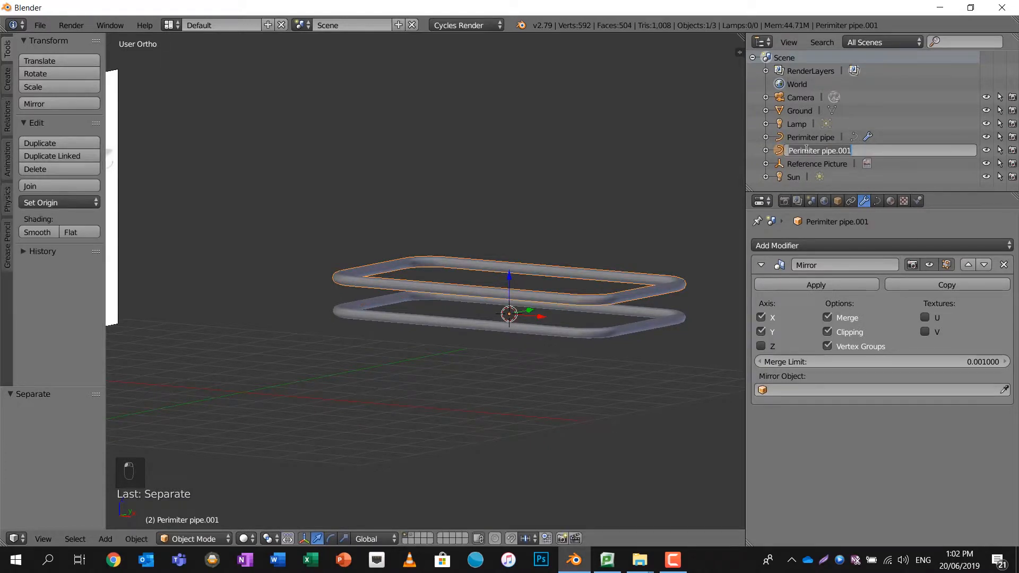
text(R)
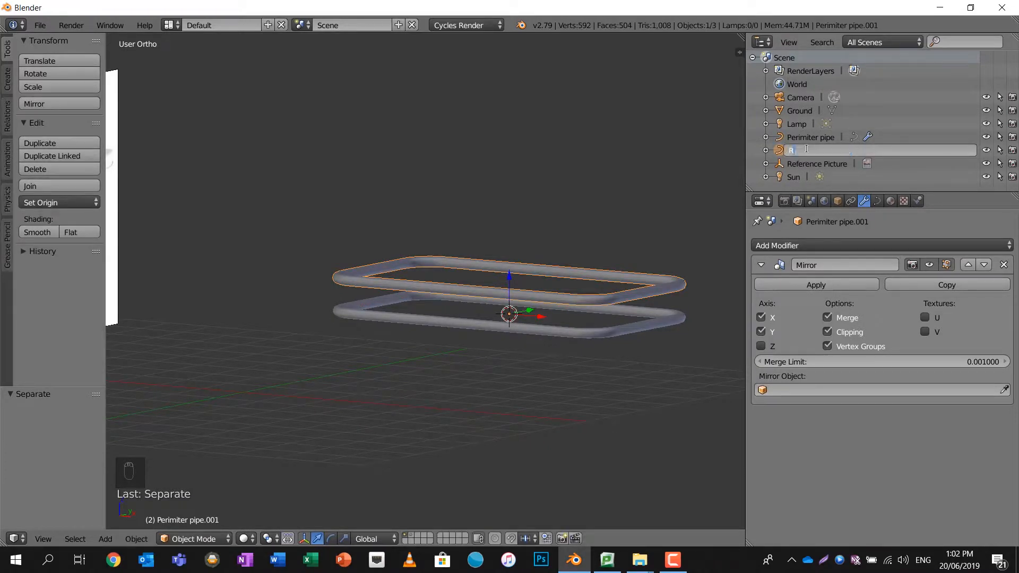
text(ail Pipe)
key(Return)
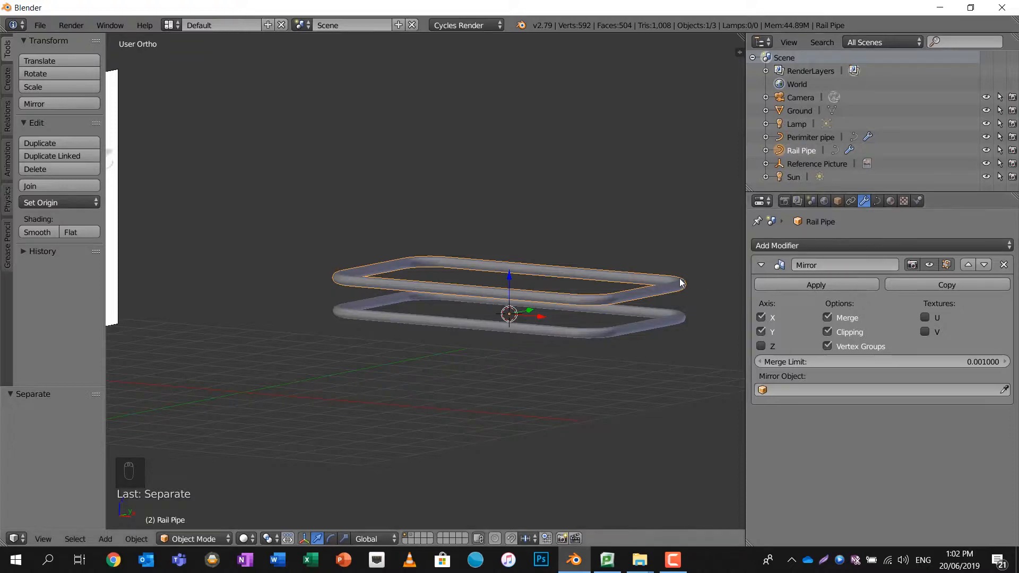
middle_drag(681, 279, 691, 284)
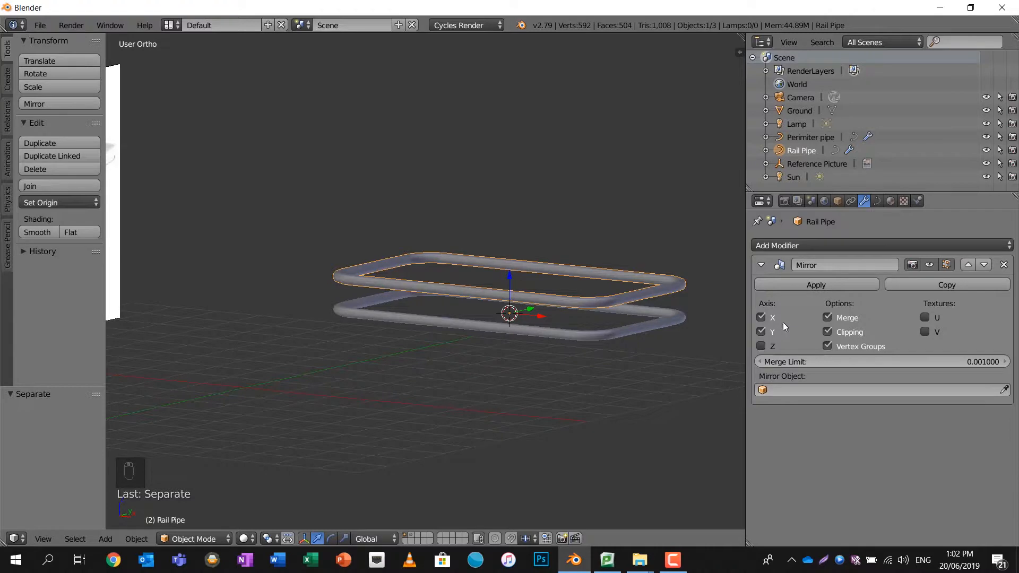
Turn off Y-axis mirroring for Rail Pipe so that only its rear half remains.
click(761, 331)
middle_drag(575, 260, 523, 279)
scroll(531, 262, down, 1)
click(761, 335)
click(761, 335)
key(ctrl+z)
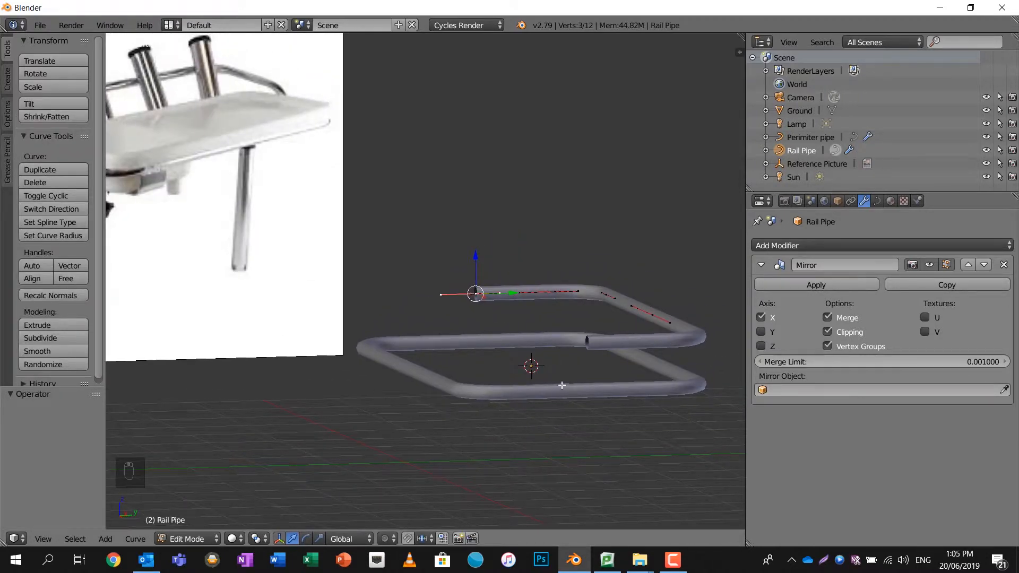
Lower the rail's end control point 0.668 along Z onto the perimeter pipe, then raise it 0.018 to align the two pipes.
middle_drag(562, 385, 569, 389)
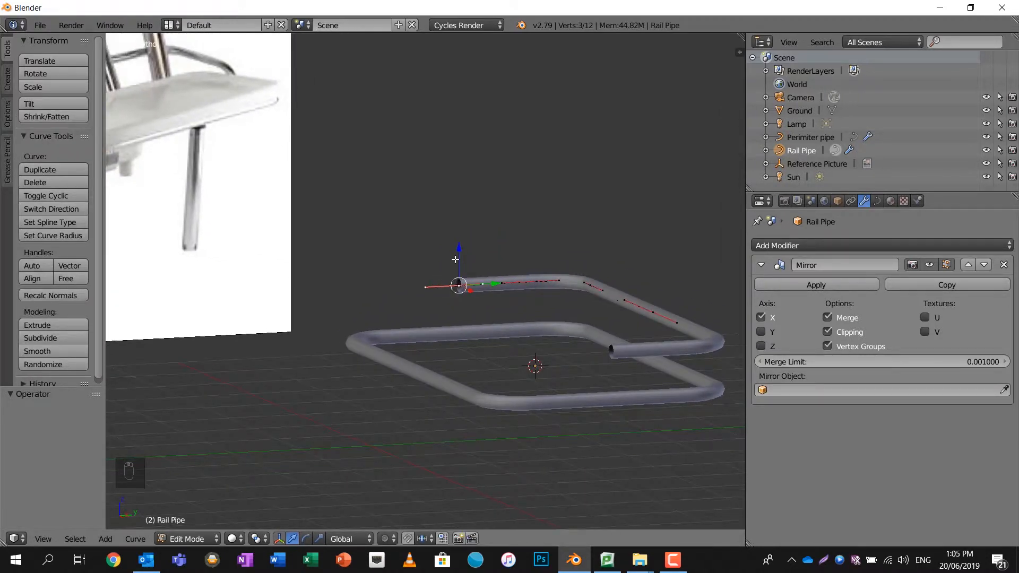
drag(460, 247, 467, 298)
scroll(466, 333, up, 5)
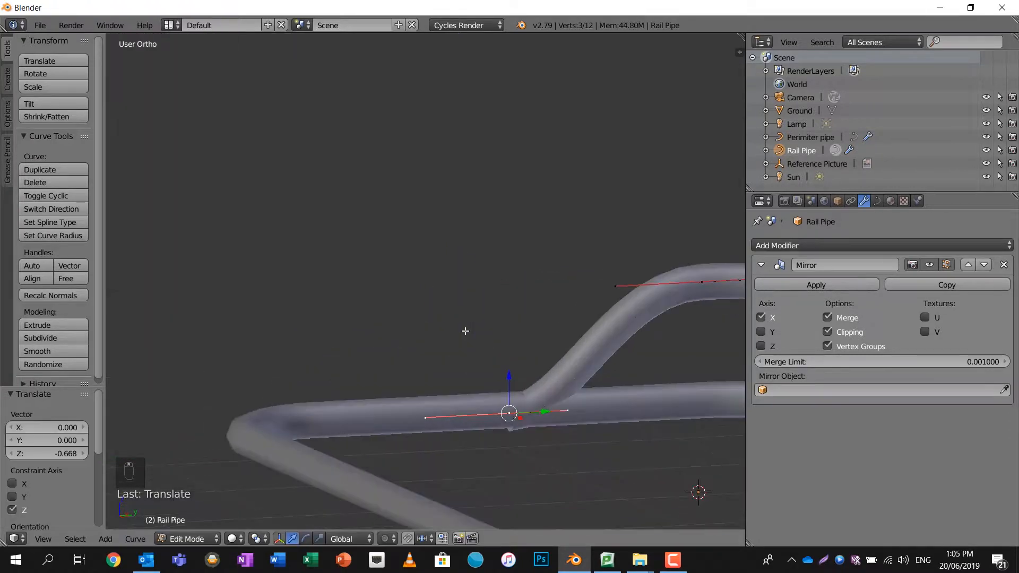
scroll(511, 378, up, 4)
drag(519, 370, 517, 366)
scroll(516, 368, up, 3)
scroll(517, 368, up, 1)
shift+middle_drag(571, 416, 423, 208)
scroll(468, 255, down, 12)
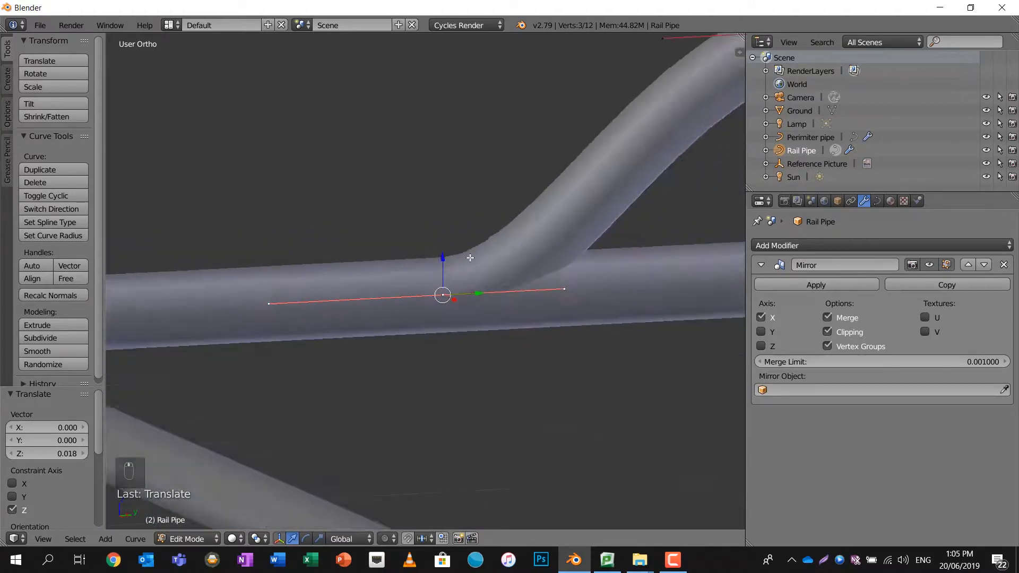
mouse_move(473, 260)
middle_down()
mouse_move(521, 257)
mouse_move(467, 255)
middle_up()
scroll(464, 255, down, 5)
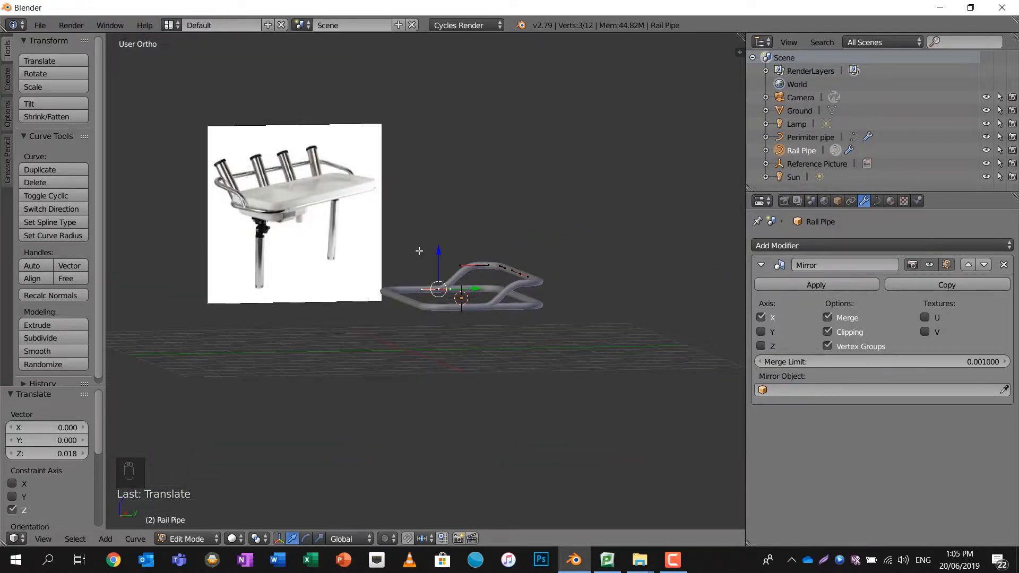
Select the rail's rear control points and move them 0.770 along Y, beyond the back of the perimeter pipe.
middle_drag(515, 278, 502, 260)
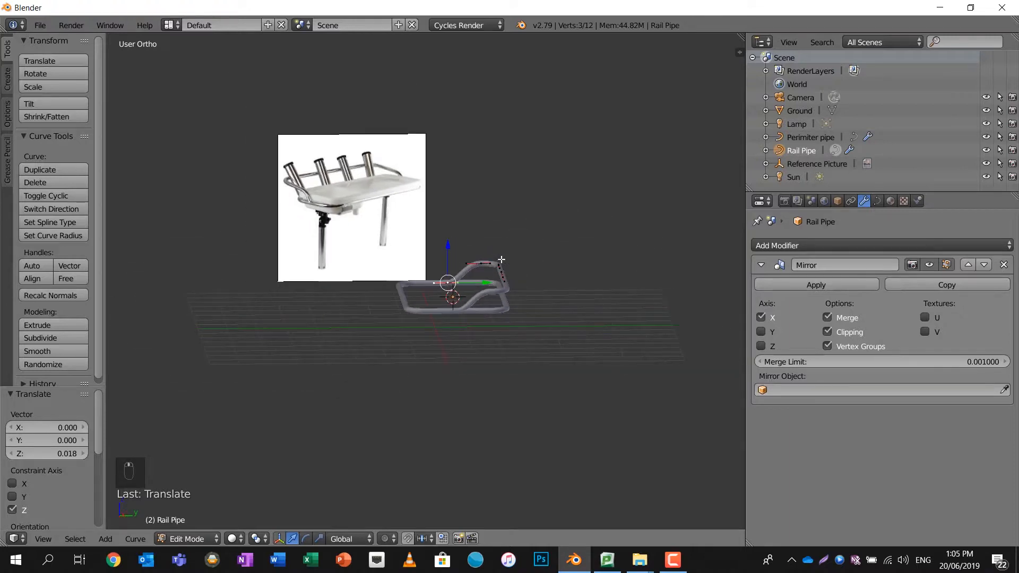
key(a)
key(b)
drag(493, 254, 558, 271)
middle_drag(558, 270, 530, 285)
scroll(511, 284, up, 3)
scroll(528, 298, up, 1)
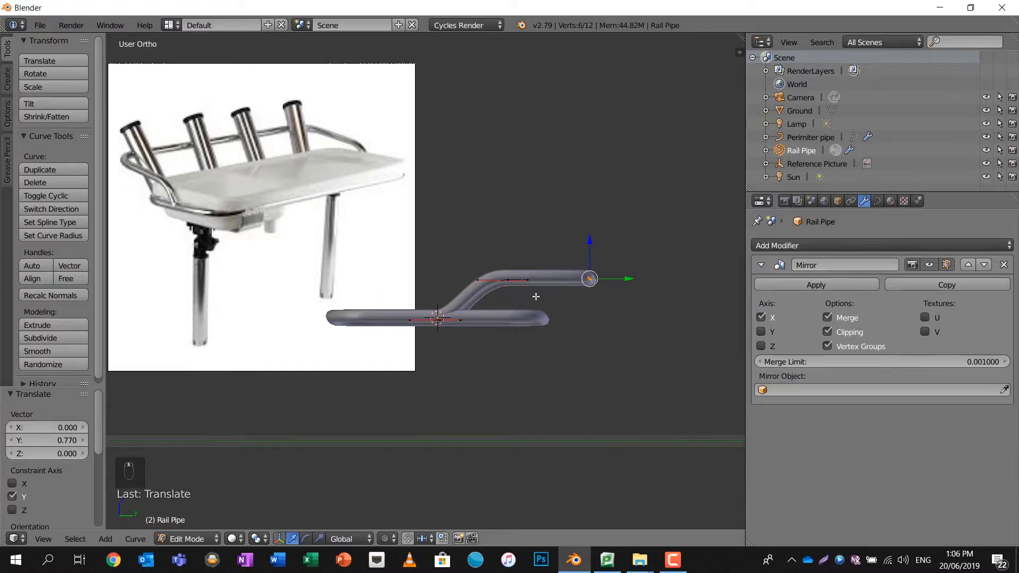
Place the 3D cursor just below the rear rail, leave curve editing and add a cylinder mesh there.
click(571, 301)
key(s)
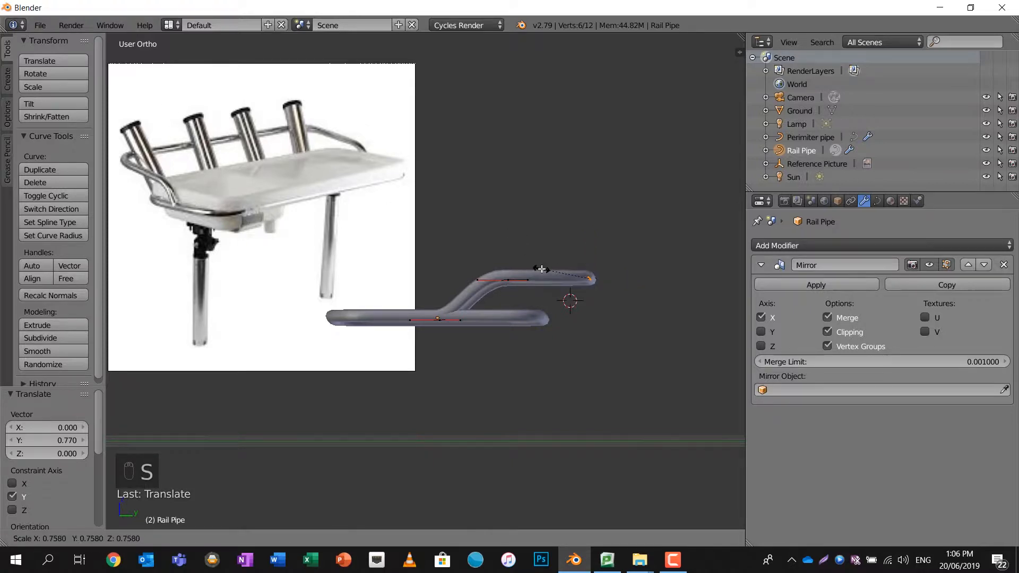
right_click(570, 283)
key(Tab)
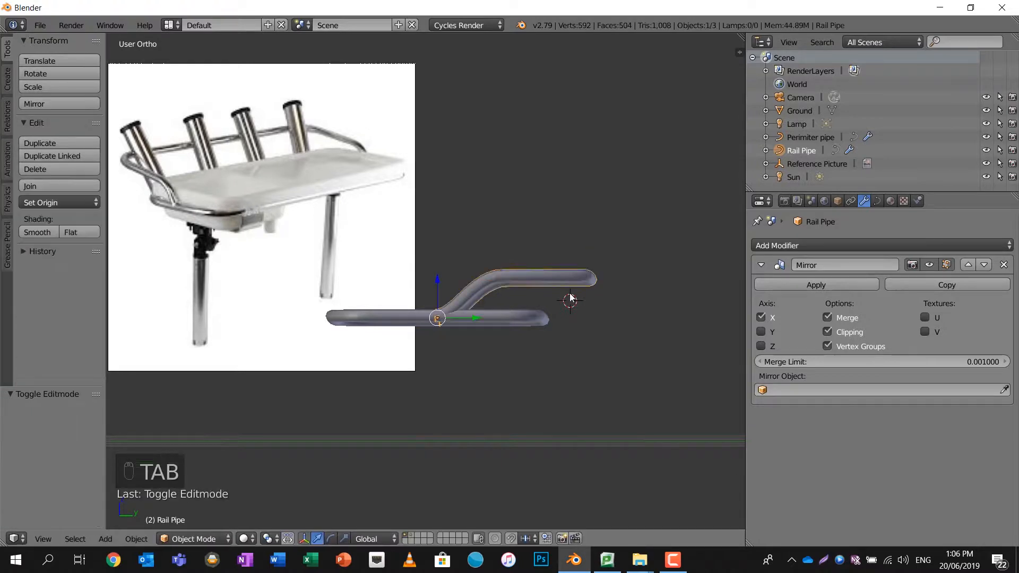
key(shift+a)
mouse_move(571, 295)
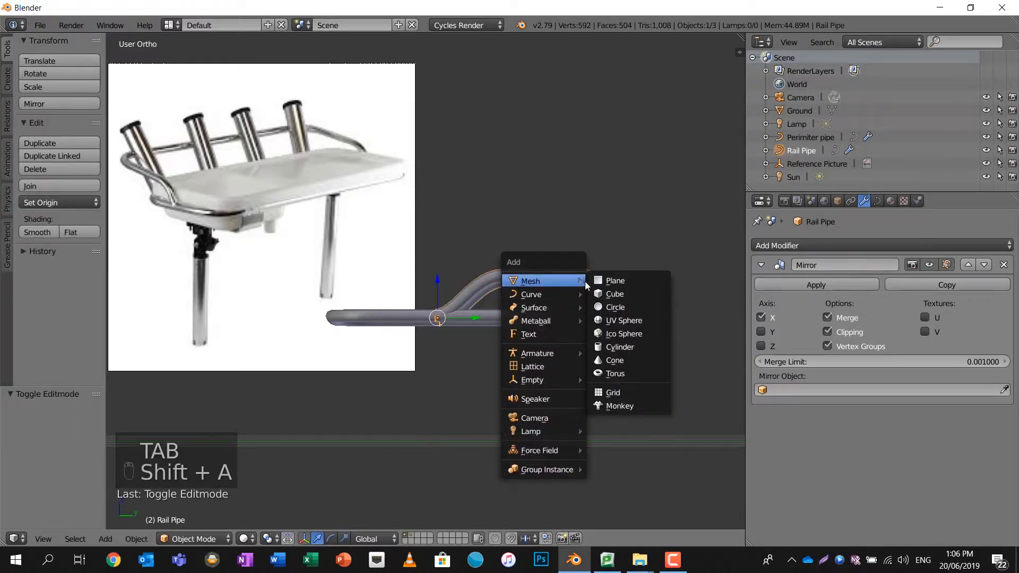
click(613, 346)
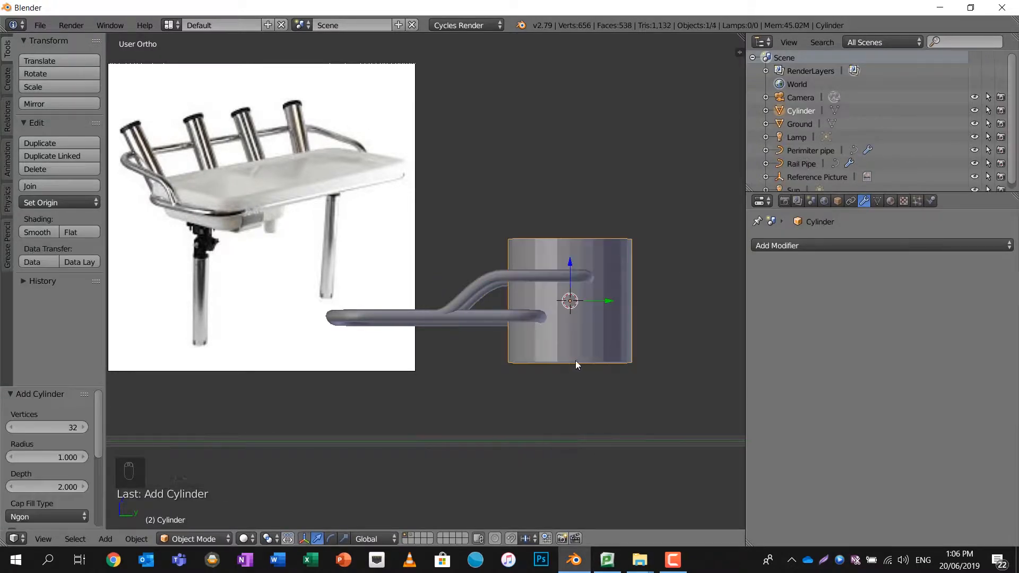
Set the new cylinder to 16 vertices, a radius of 0.160 and a depth of 1.550.
click(55, 425)
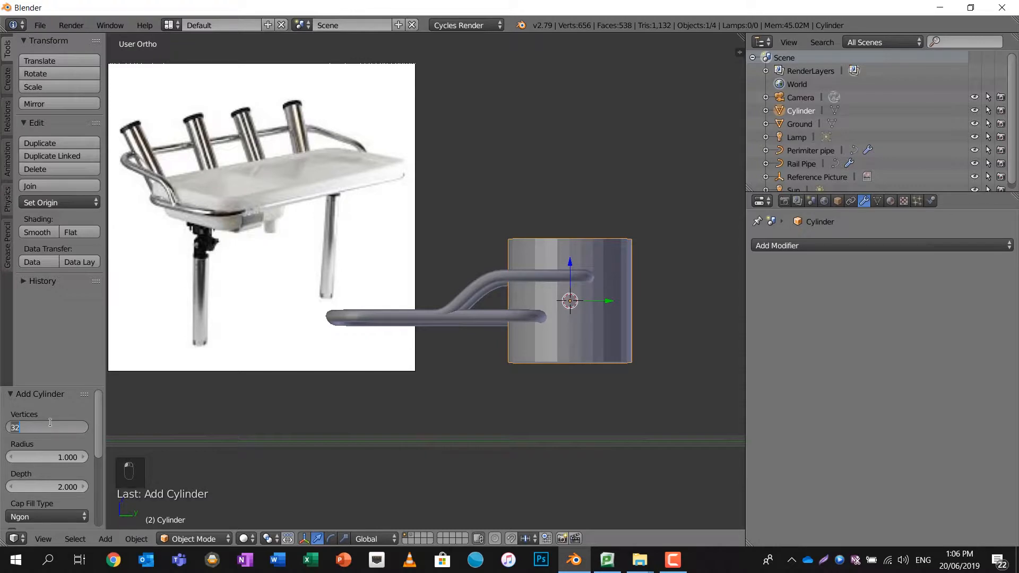
text(16)
key(Return)
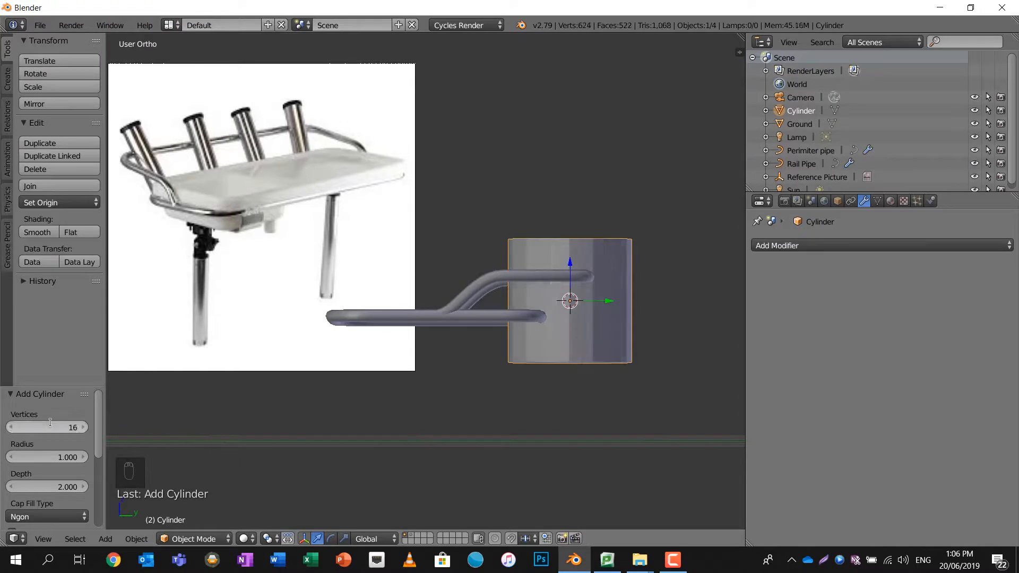
drag(53, 457, 18, 468)
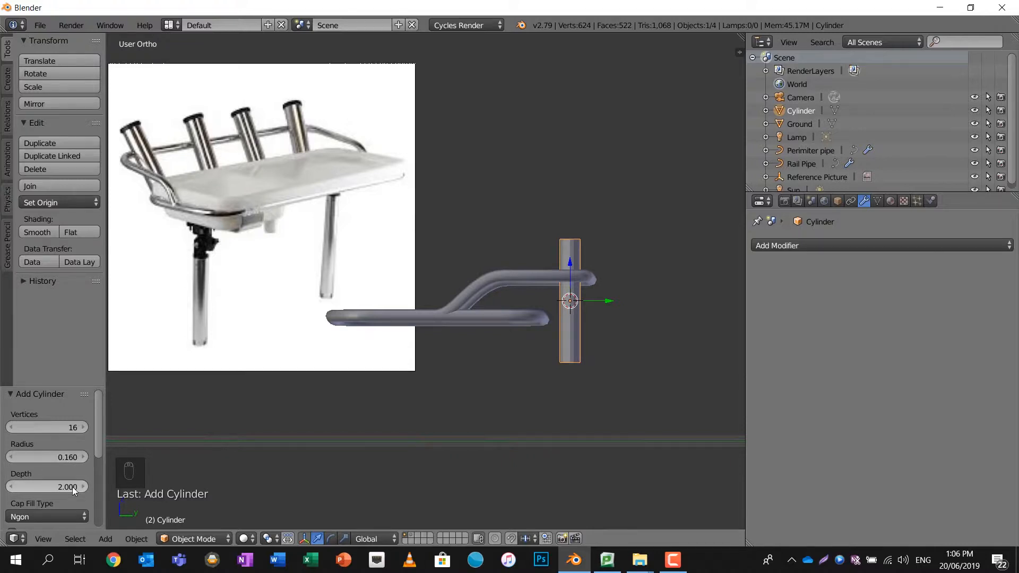
drag(69, 486, 45, 488)
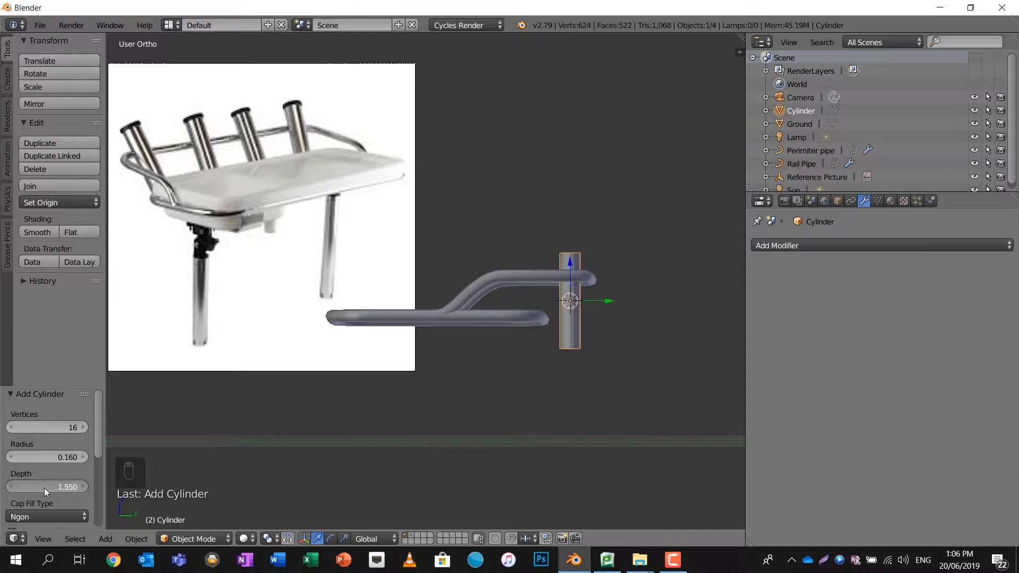
Add two evenly spaced loop cuts around the cylinder, dividing its length into three sections.
scroll(611, 329, up, 4)
shift+middle_drag(628, 314, 418, 319)
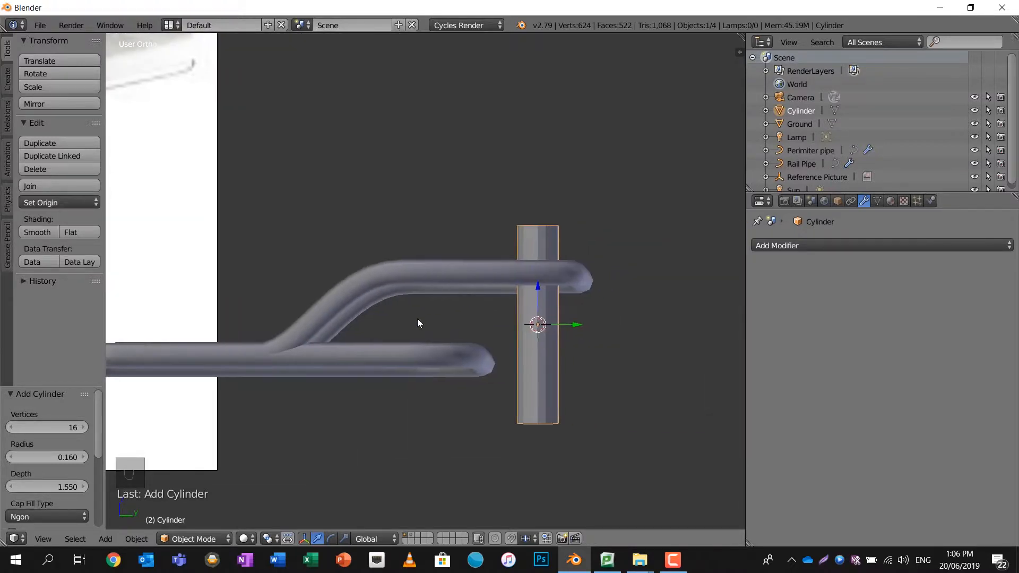
key(Tab)
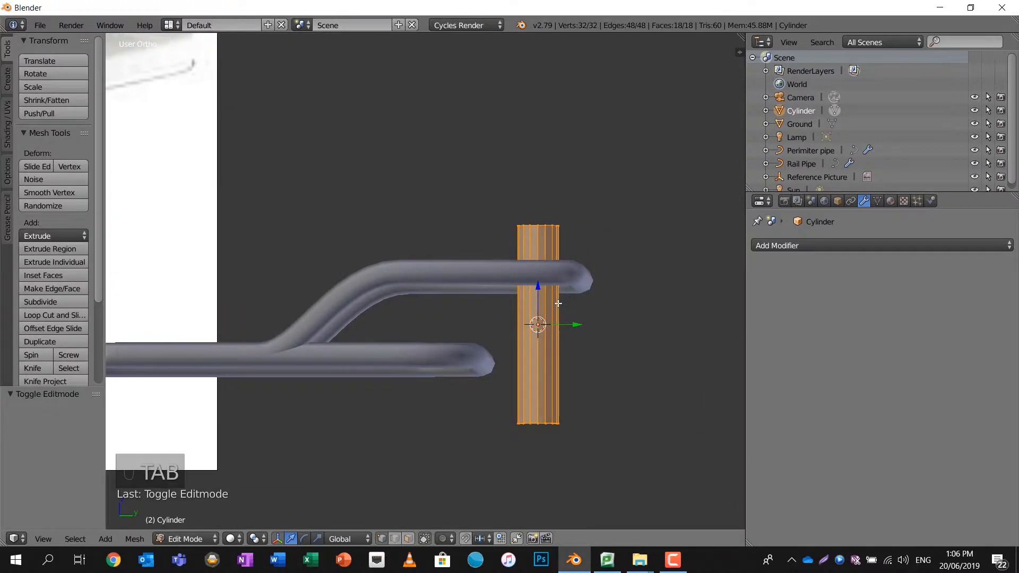
key(ctrl+r)
scroll(548, 312, up, 1)
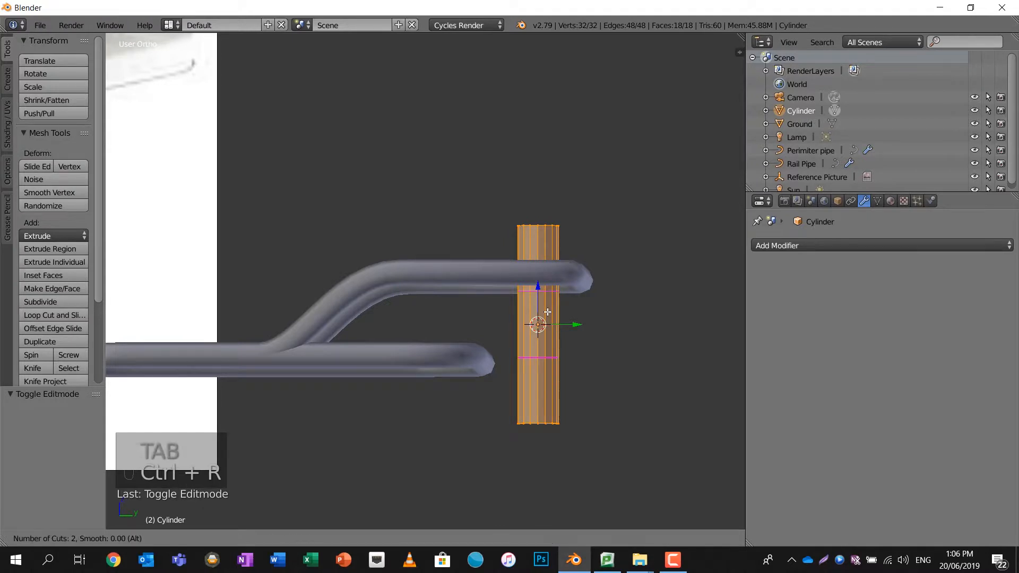
click(548, 312)
click(548, 313)
Delete the cylinder's top and bottom cap faces to leave an open tube.
middle_drag(548, 319, 487, 393)
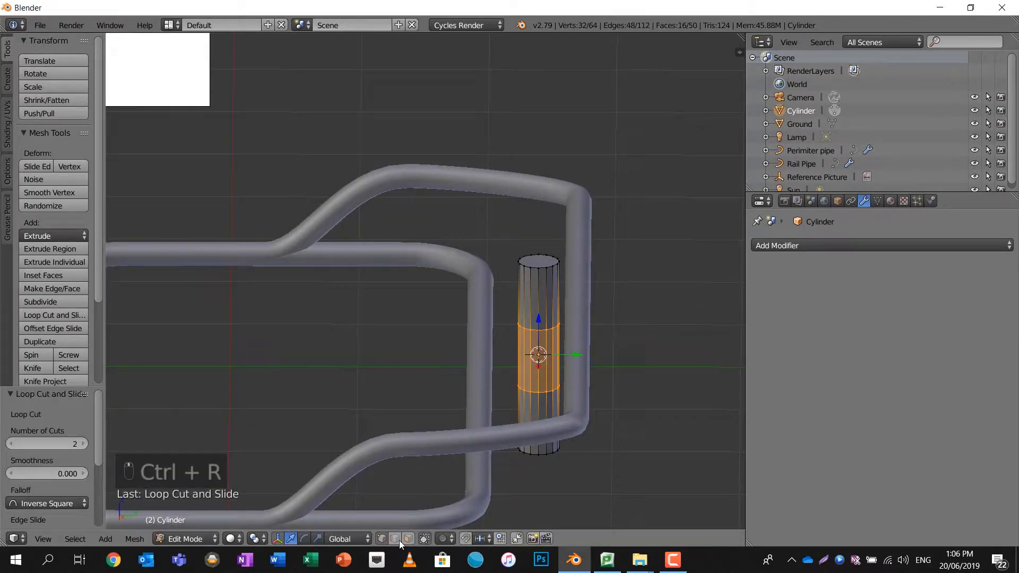
key(x)
key(ctrl+z)
key(x)
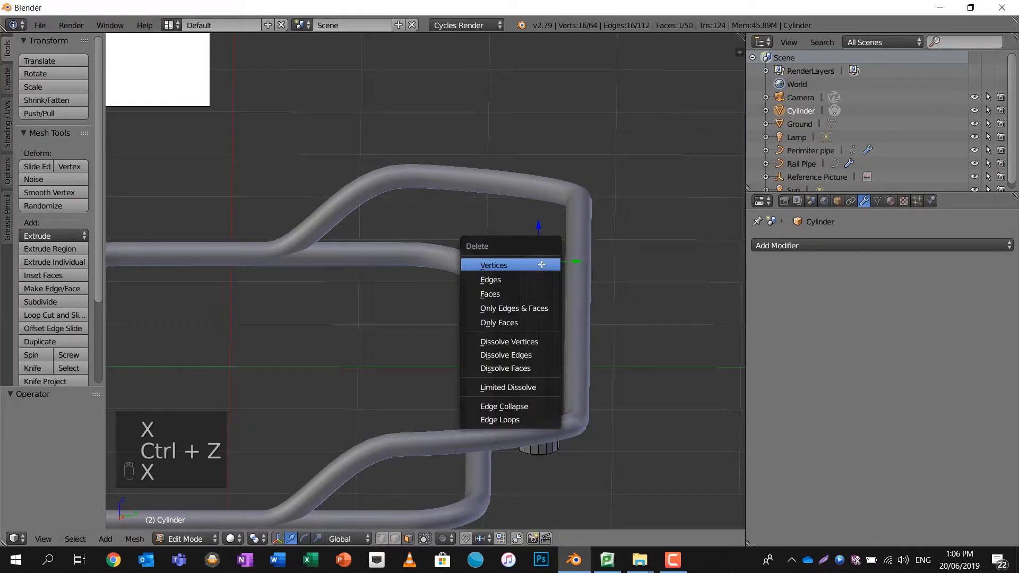
click(543, 293)
middle_drag(544, 294, 550, 372)
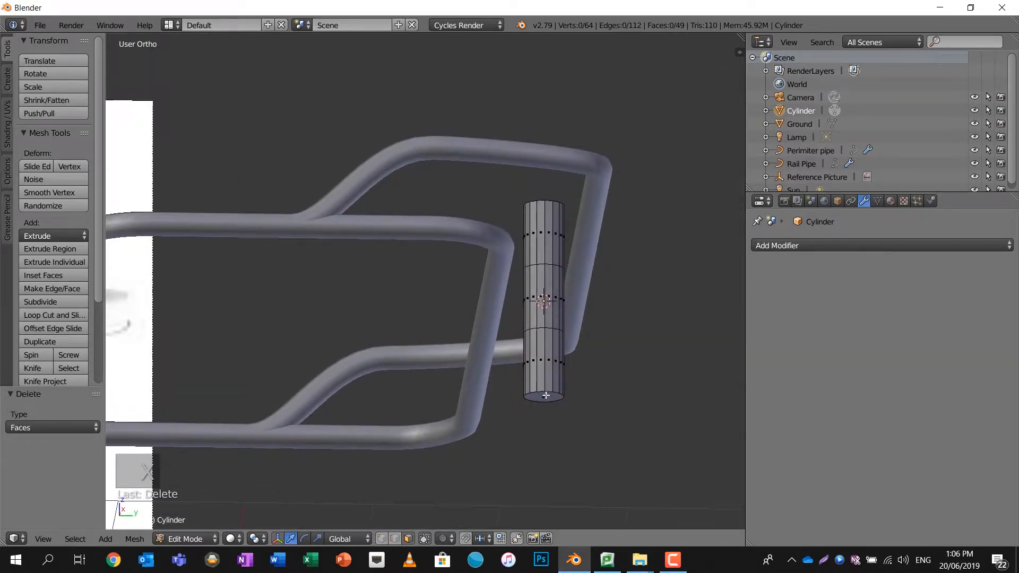
key(x)
click(541, 396)
Add a Subdivision Surface modifier to the cylinder and shade all of its faces smooth.
middle_drag(541, 383, 539, 355)
click(394, 538)
mouse_move(562, 307)
middle_down()
mouse_move(548, 290)
mouse_move(556, 303)
middle_up()
key(a)
key(a)
key(a)
key(a)
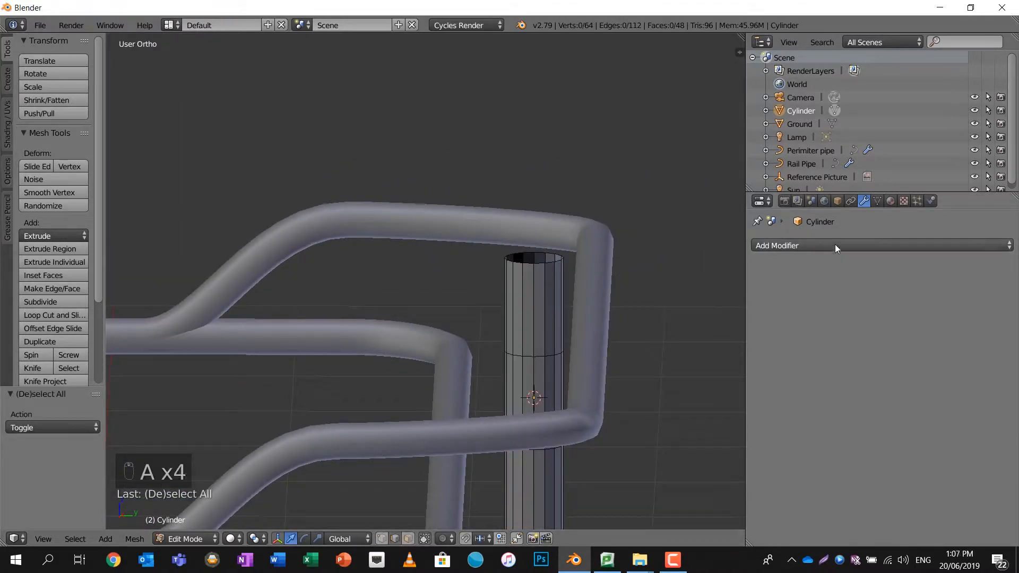
key(a)
click(817, 246)
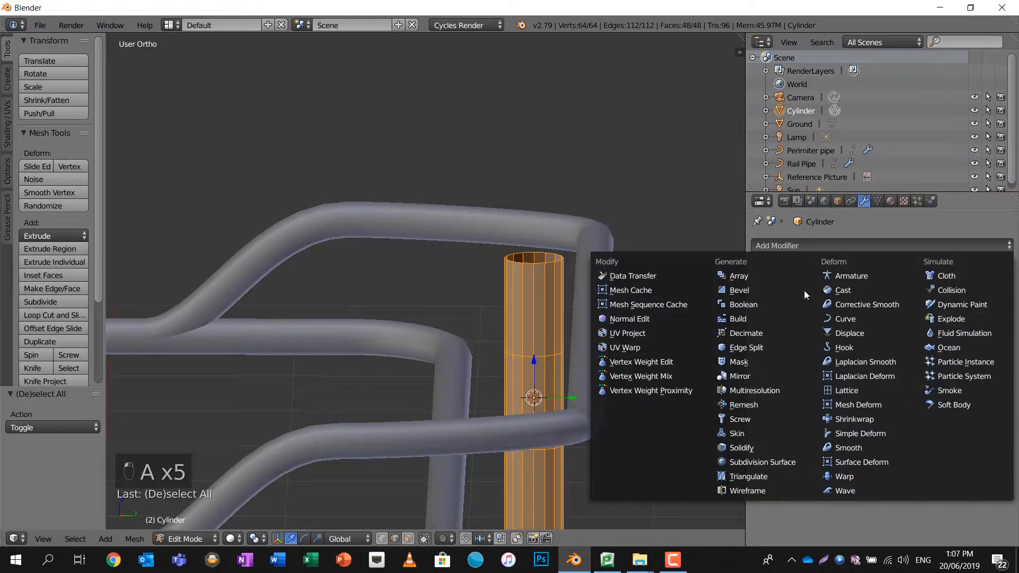
click(764, 450)
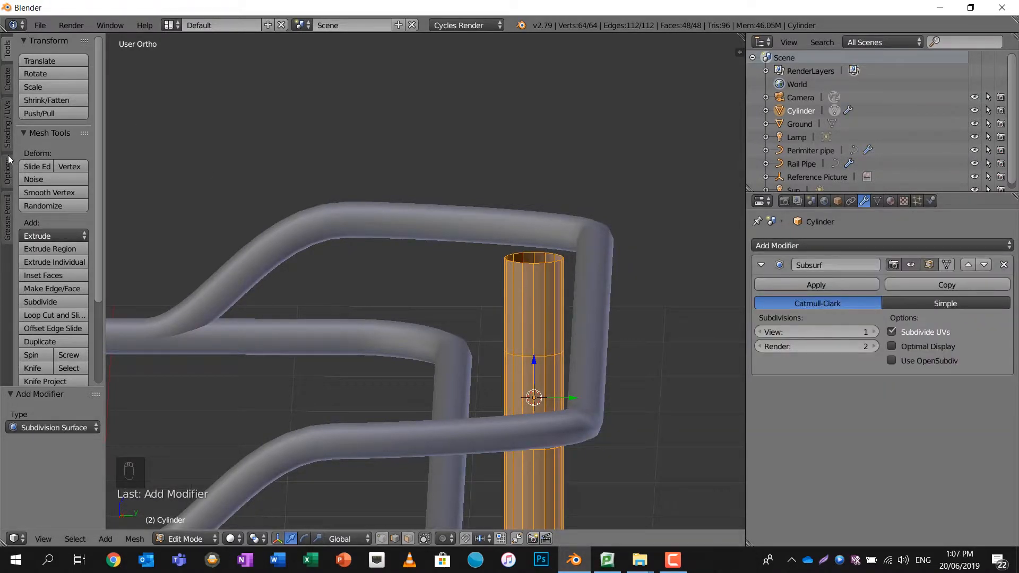
click(8, 125)
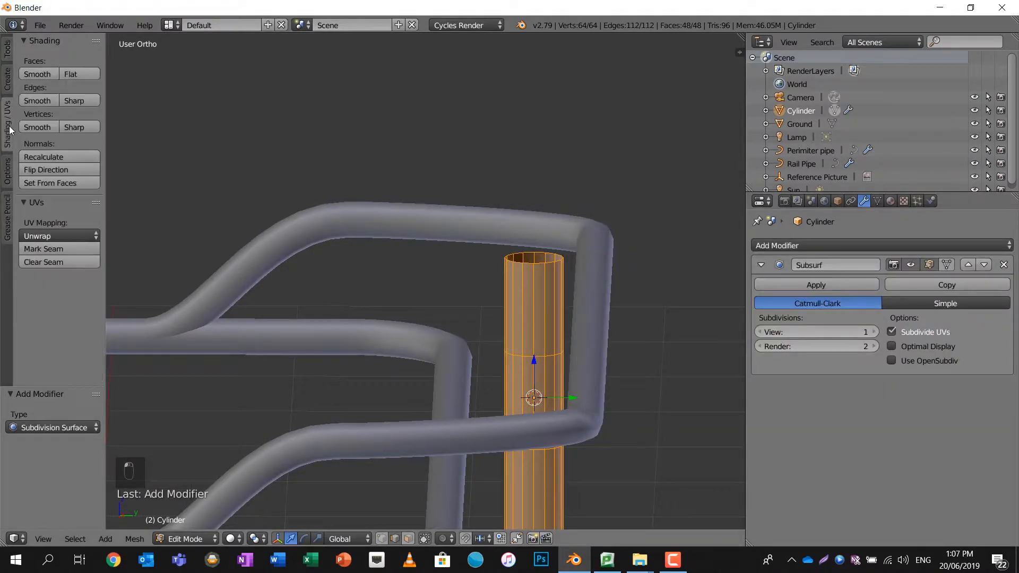
click(36, 75)
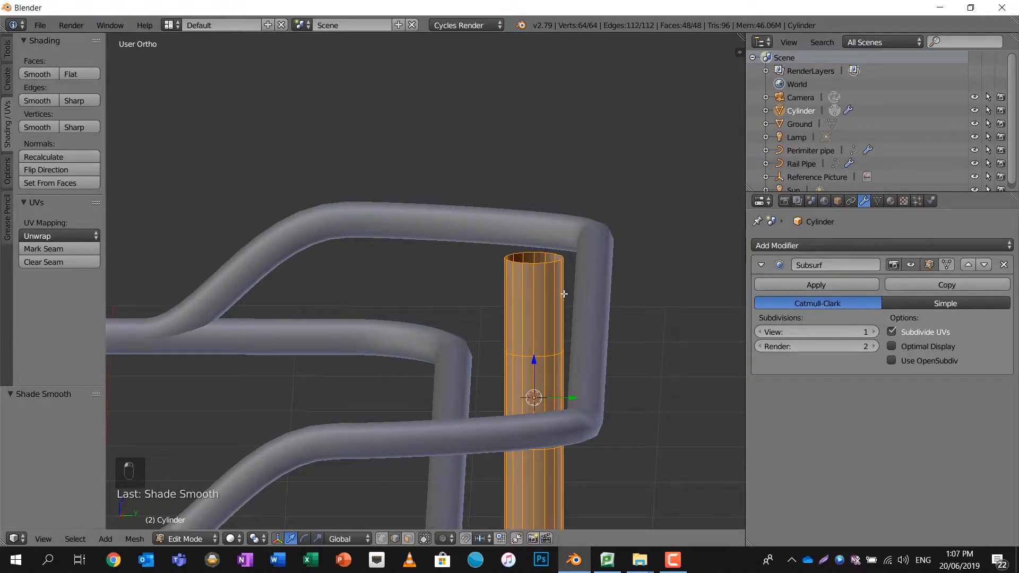
Select the tube's top edge loop and extrude it 0.049 upward along Z.
scroll(589, 305, up, 4)
shift+middle_drag(592, 321, 514, 320)
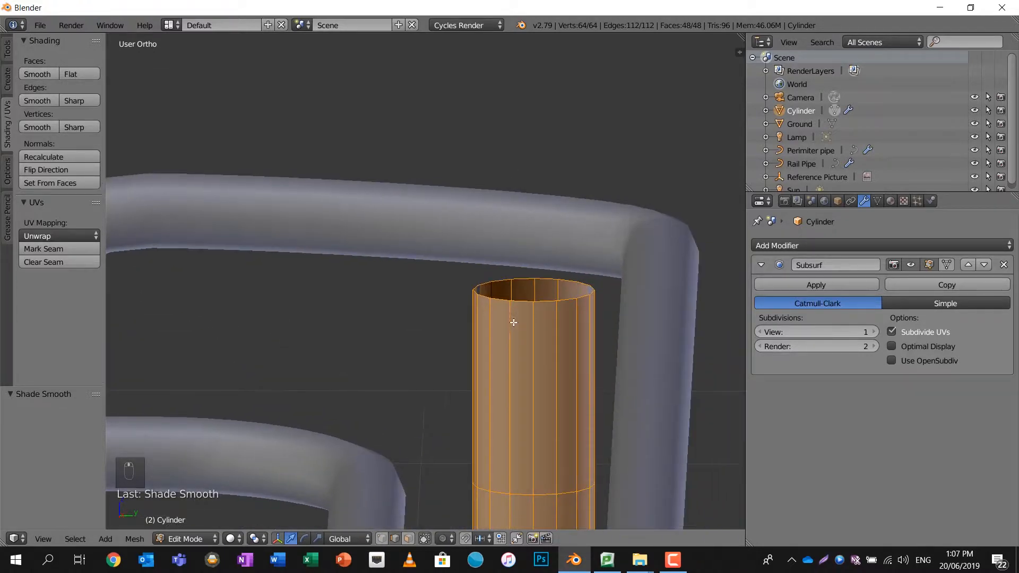
right_click(519, 303)
alt+right_click(519, 302)
middle_drag(552, 301, 552, 299)
scroll(551, 290, down, 2)
key(e)
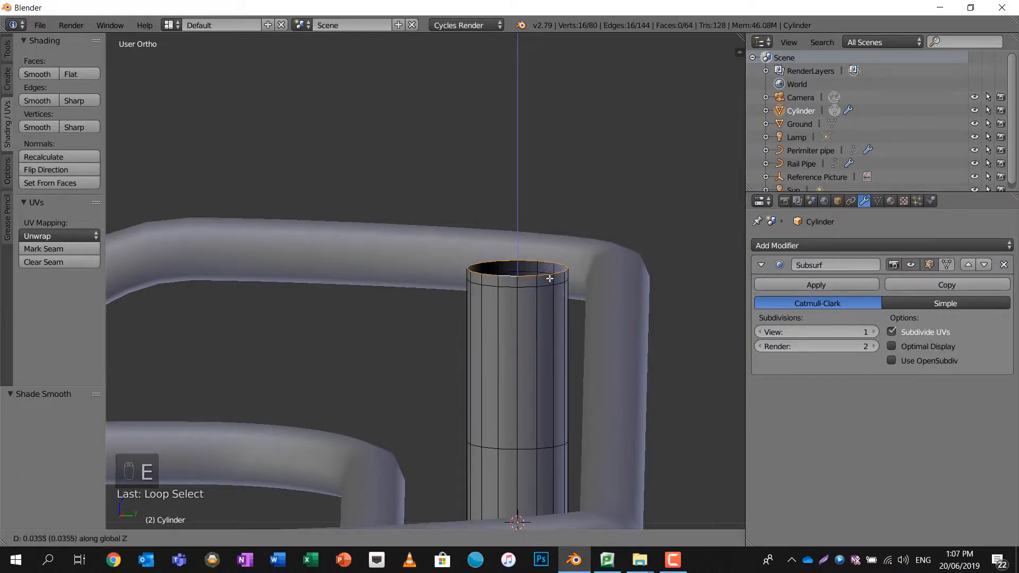
click(549, 275)
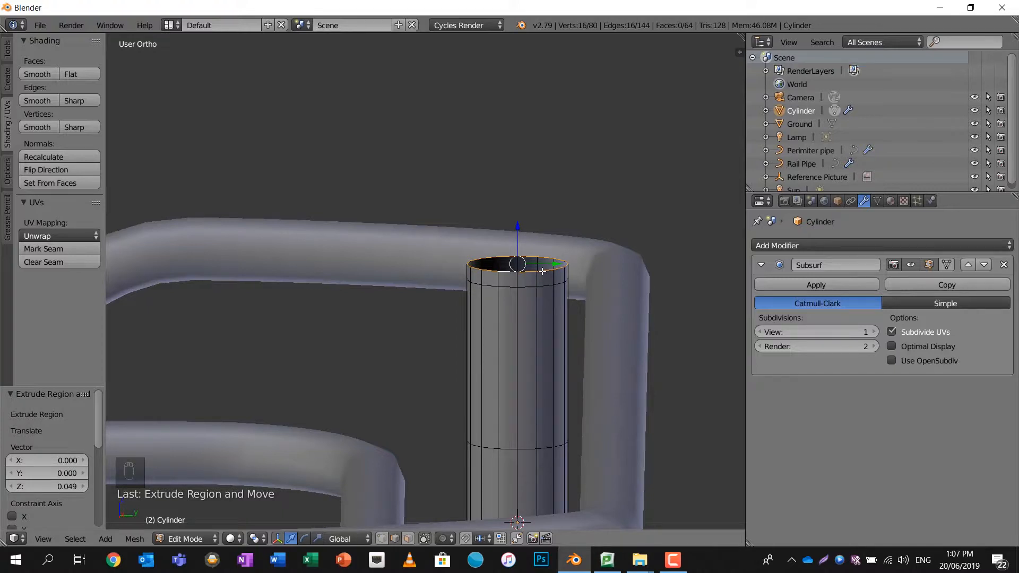
Extrude the top edge loop outward at scale 1.138, then extrude it 0.071 down along Z to form a lip.
scroll(542, 272, up, 3)
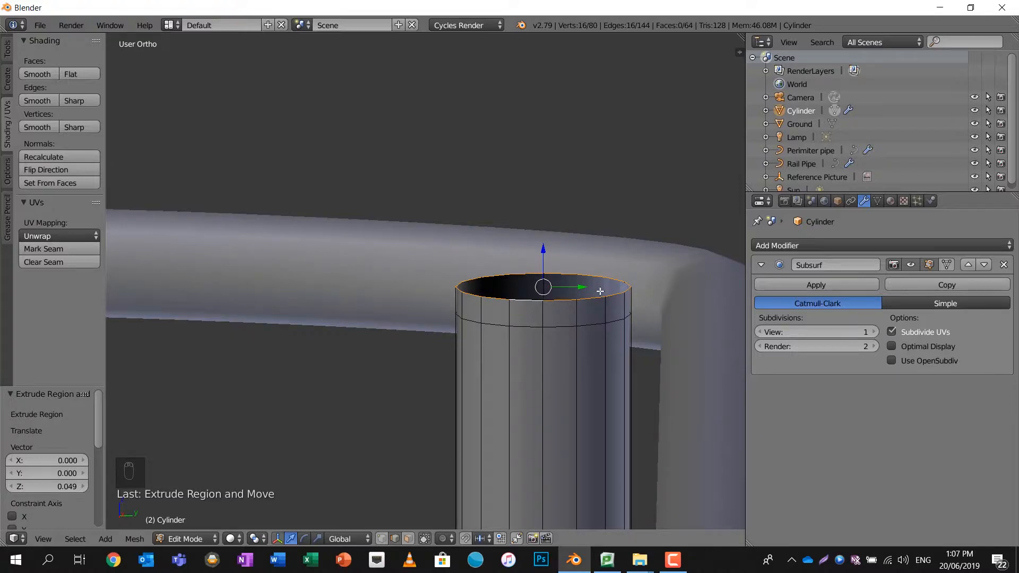
key(e)
key(s)
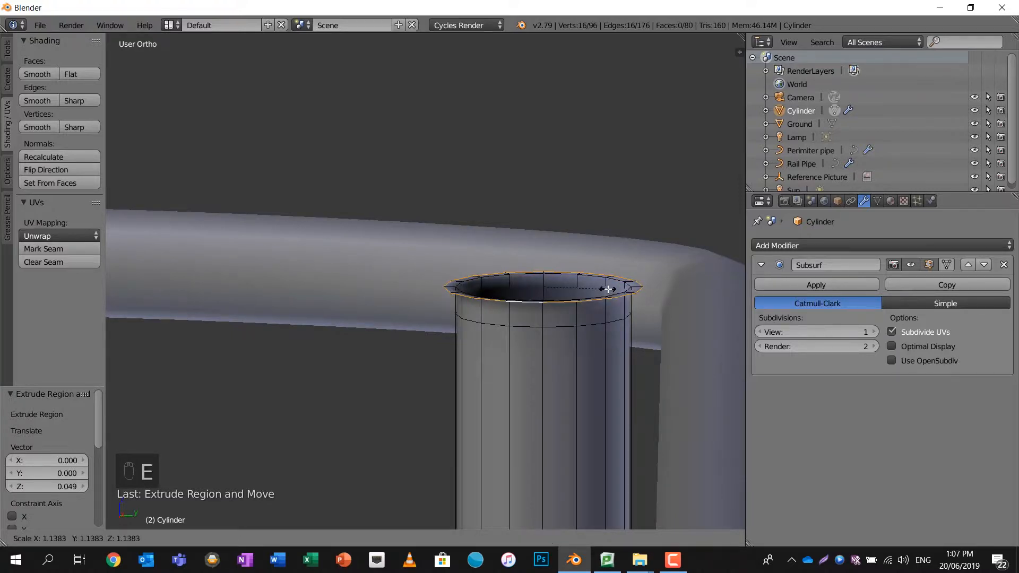
click(609, 289)
key(e)
key(z)
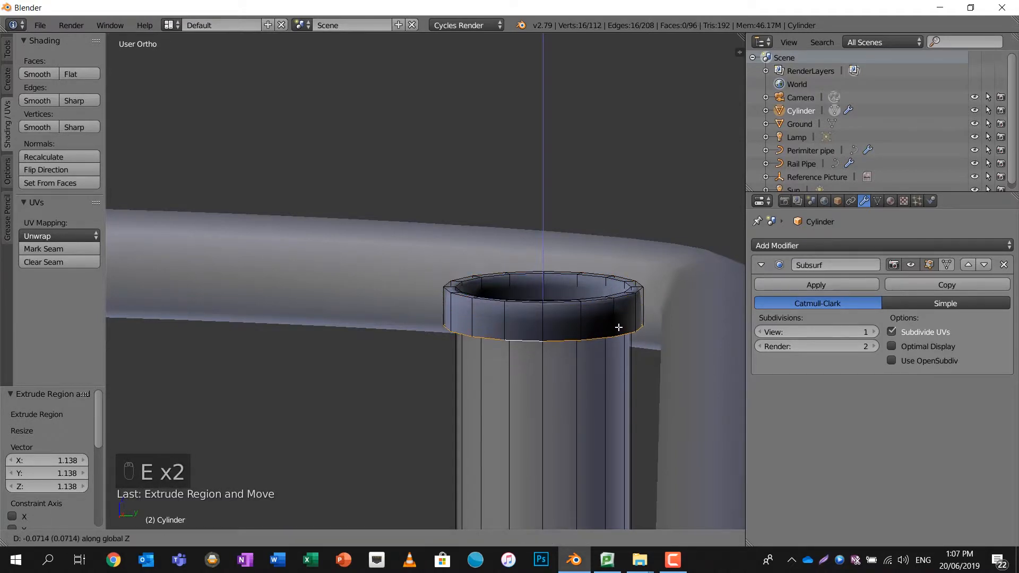
click(619, 327)
Extrude the lip's lower edge loop inward at scale 0.681 to close its underside against the tube.
key(e)
key(s)
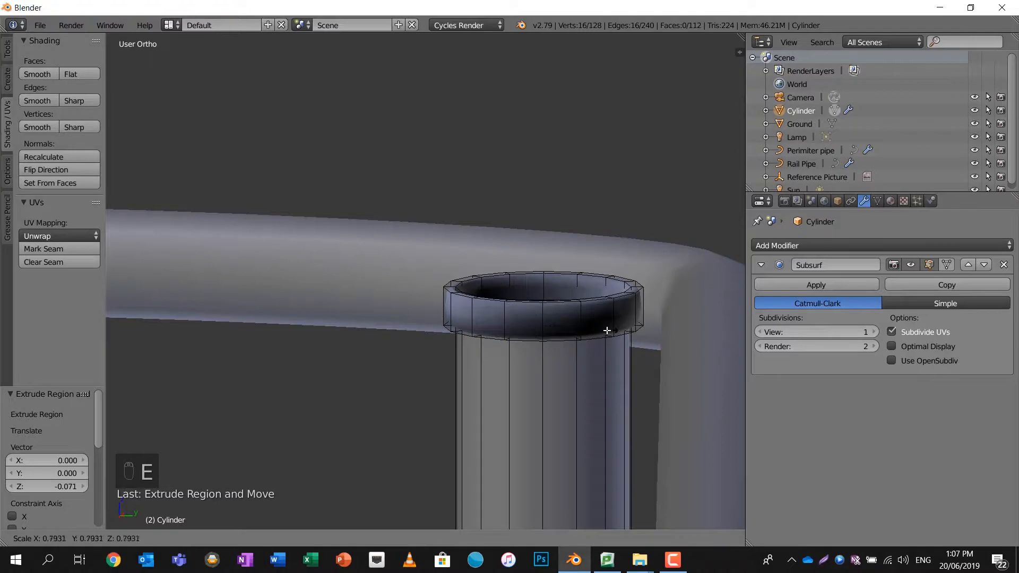
click(600, 331)
middle_drag(600, 330, 546, 277)
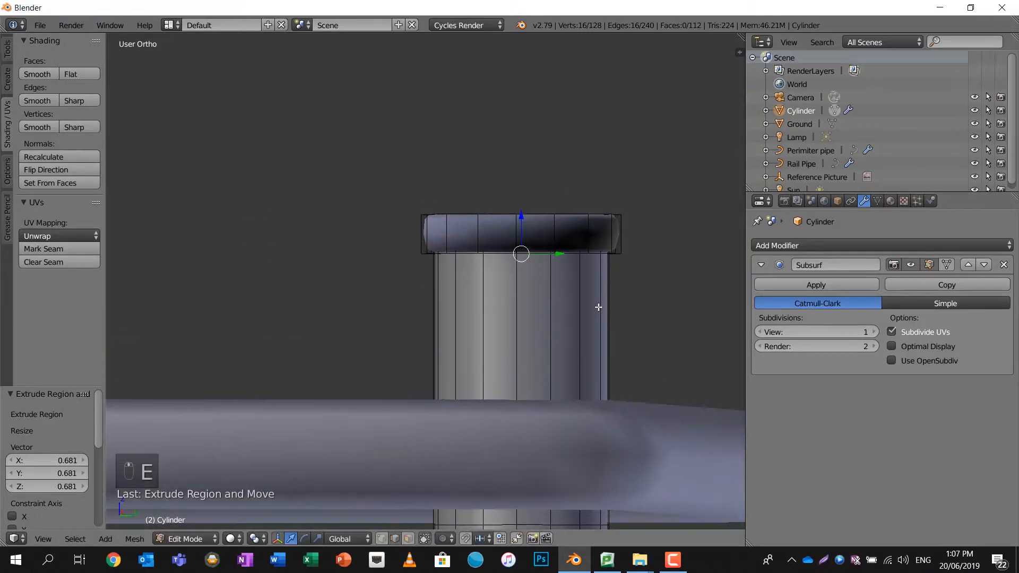
key(ctrl+r)
click(485, 234)
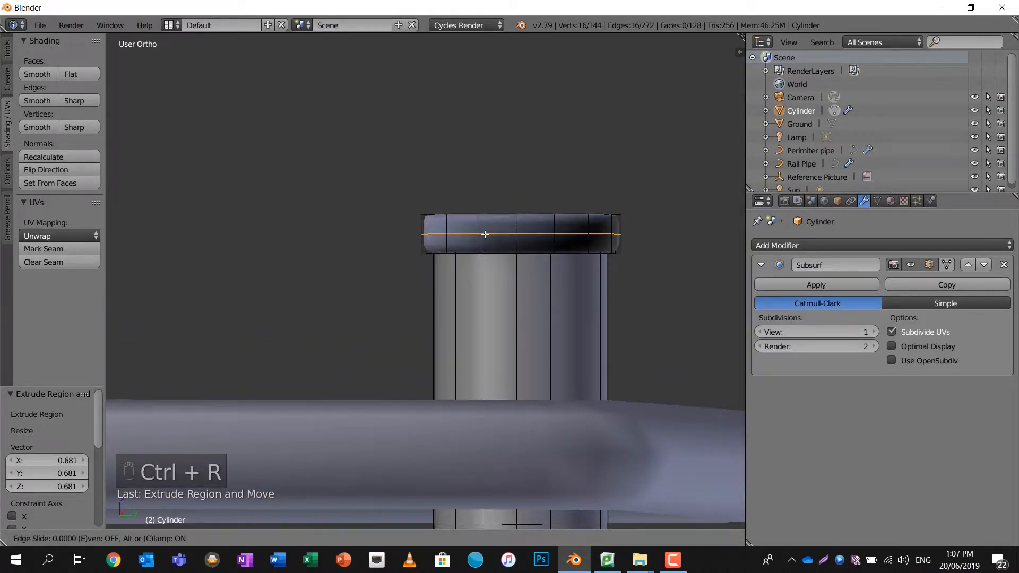
key(ctrl+z)
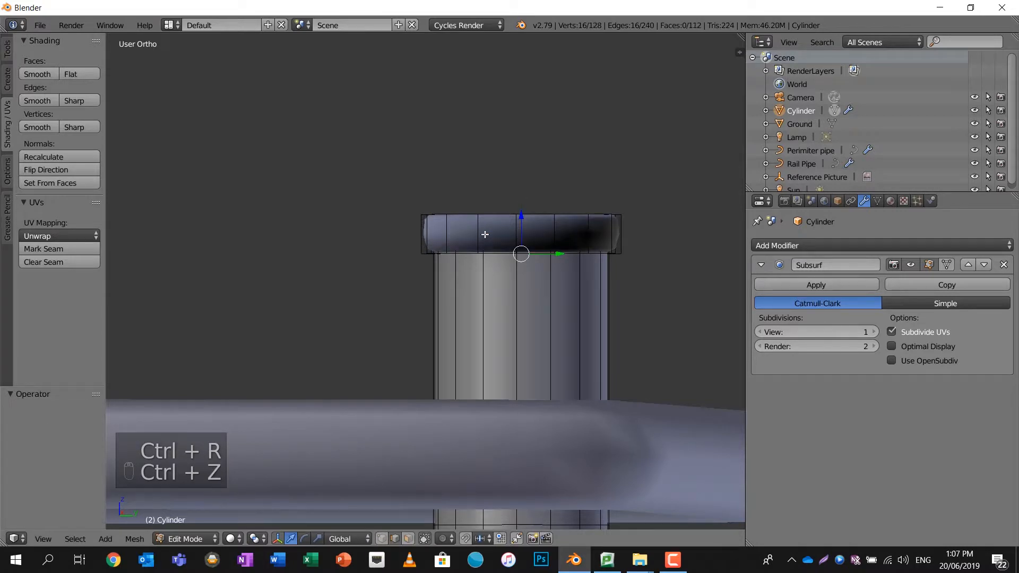
Add two evenly spaced loop cuts around the outer wall of the lip without sliding them.
key(ctrl+r)
scroll(486, 234, up, 1)
click(485, 234)
right_click(485, 235)
Try recalculating the face normals of the entire cylinder mesh.
middle_drag(486, 235, 476, 246)
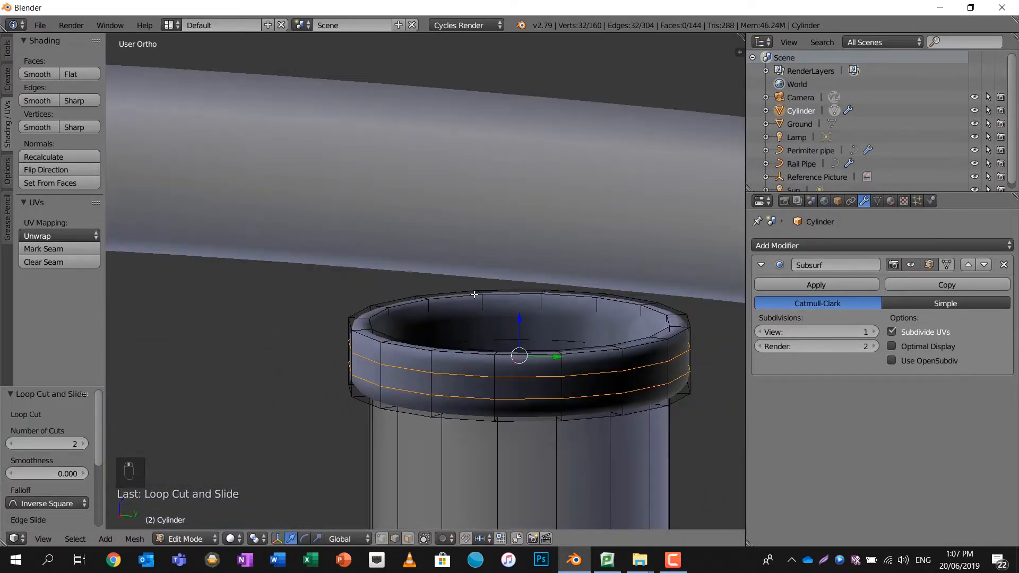
key(a)
key(a)
key(a)
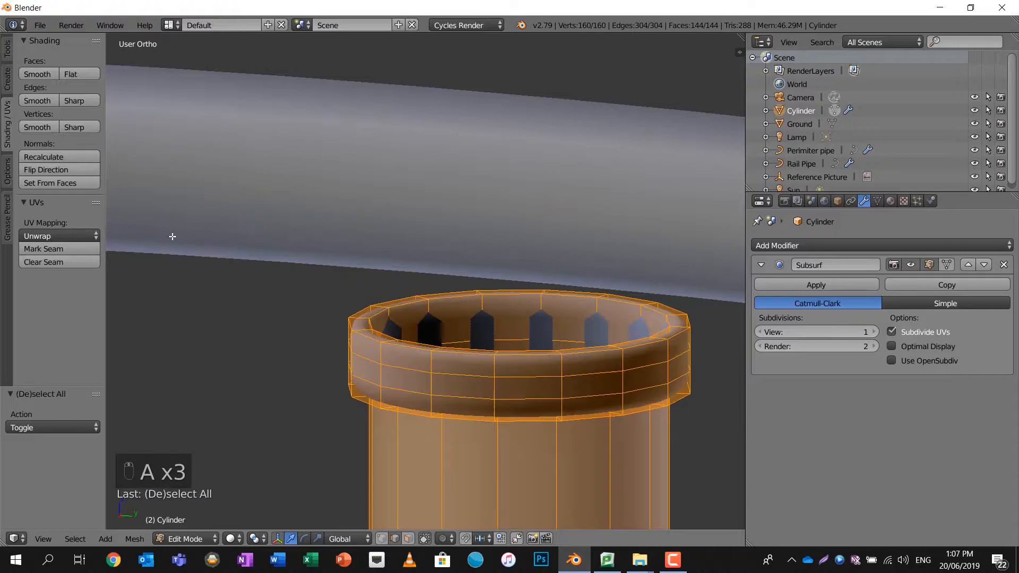
click(28, 158)
key(a)
scroll(494, 332, down, 2)
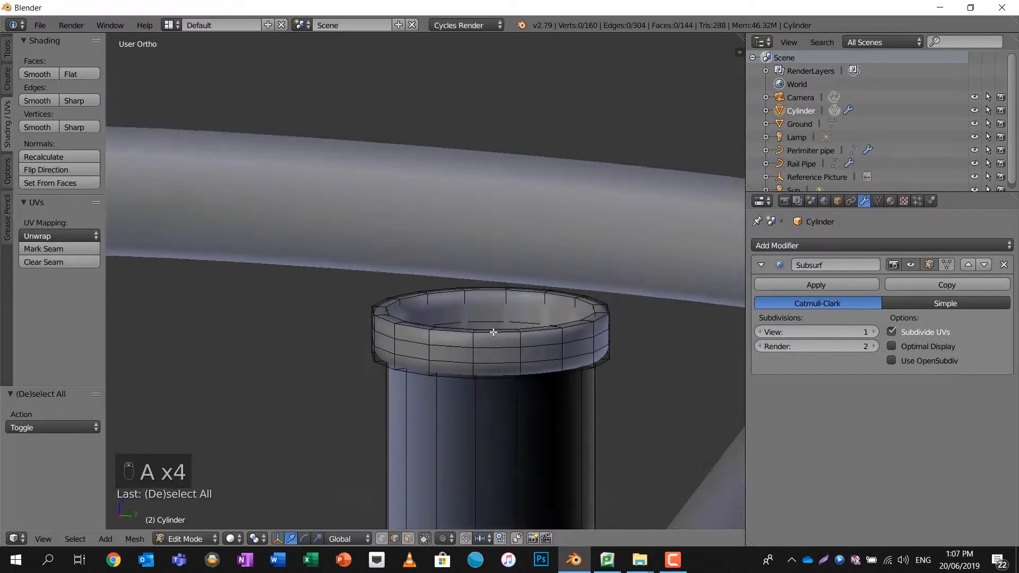
key(ctrl+z)
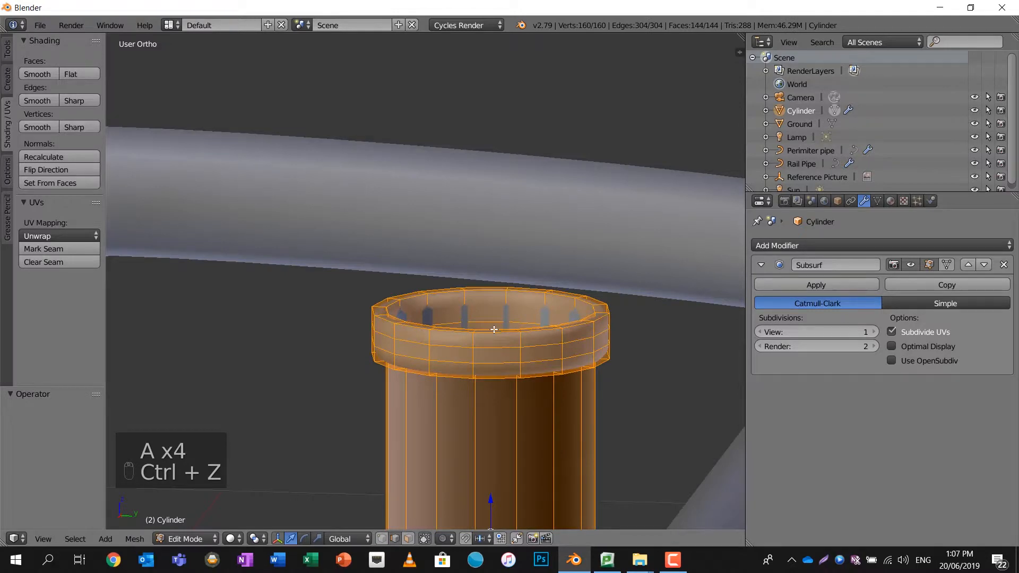
key(ctrl+z)
Border-select all of the lip geometry at the top of the cylinder mesh, including its hidden far side.
middle_drag(494, 329, 498, 318)
scroll(501, 298, up, 2)
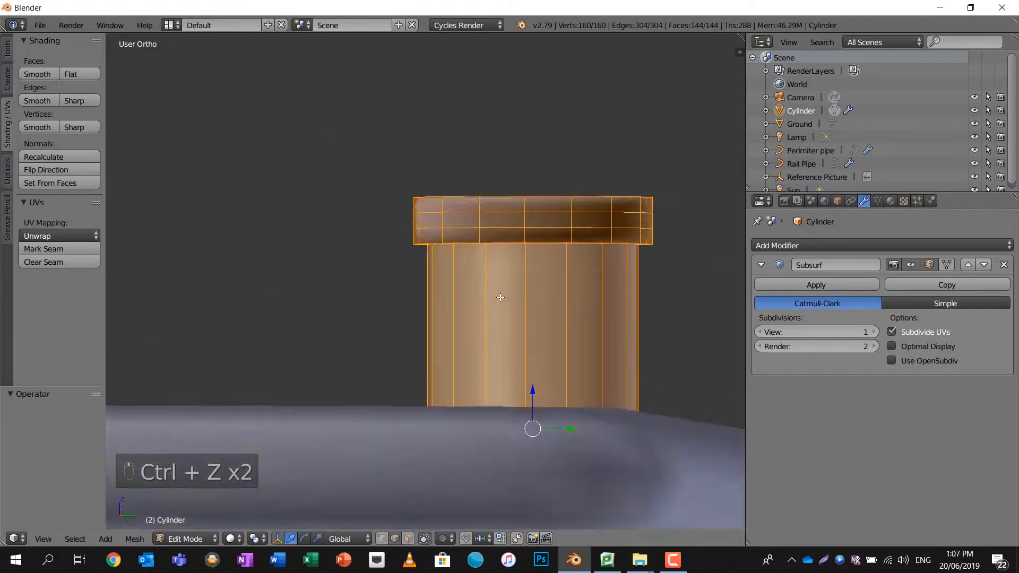
key(z)
key(a)
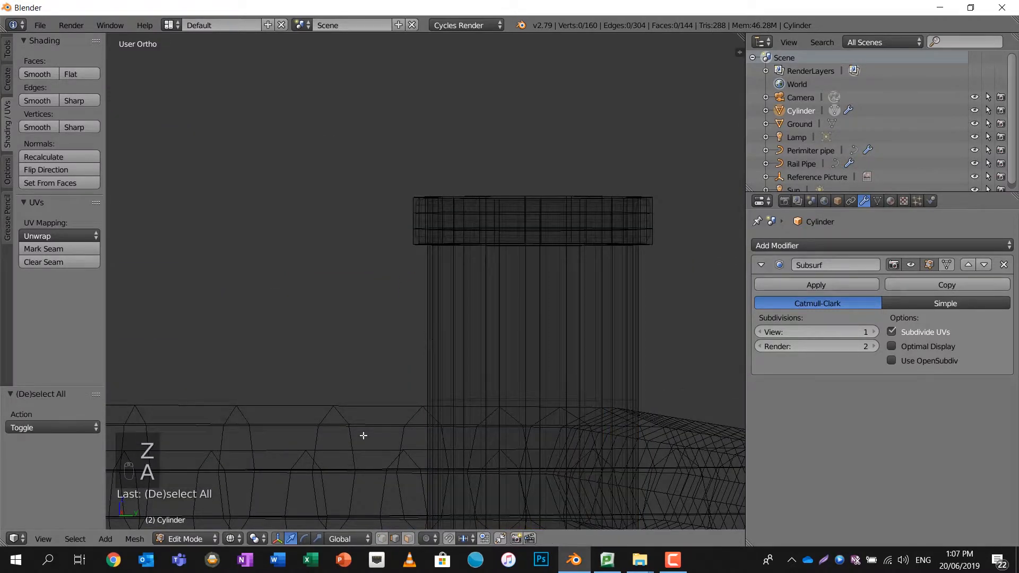
key(b)
drag(371, 155, 683, 272)
mouse_move(676, 266)
middle_down()
mouse_move(595, 254)
mouse_move(515, 283)
middle_up()
key(z)
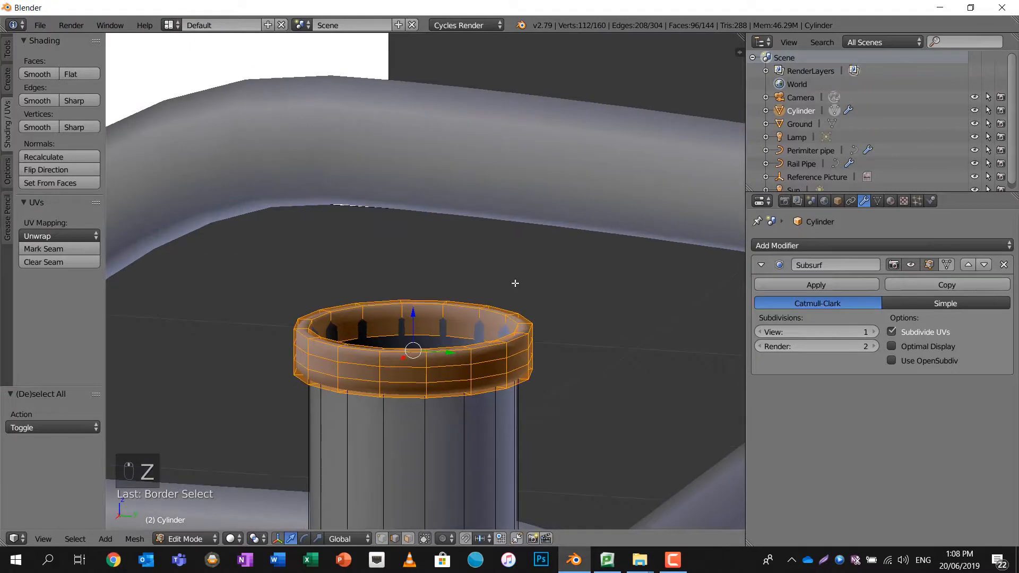
Display the cylinder's face normals, examine their direction around the lip, and hide them again.
key(n)
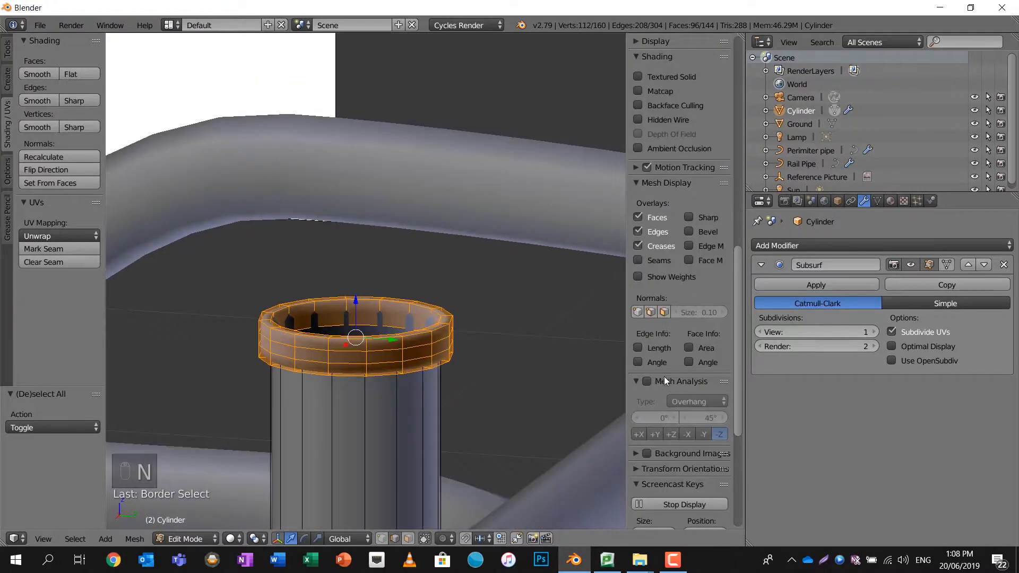
click(664, 313)
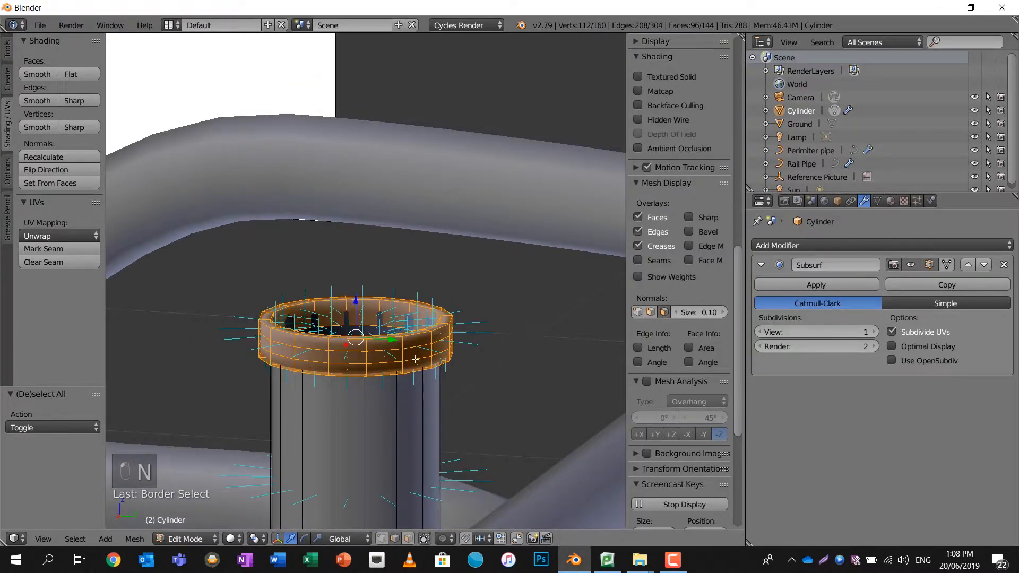
scroll(415, 360, up, 3)
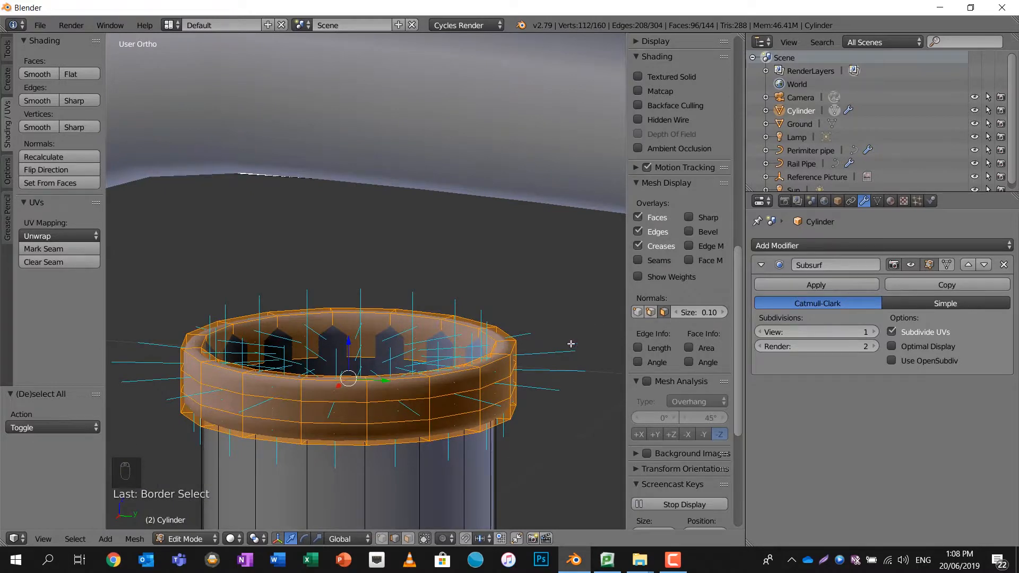
click(665, 313)
scroll(426, 369, up, 1)
shift+middle_drag(421, 375, 457, 311)
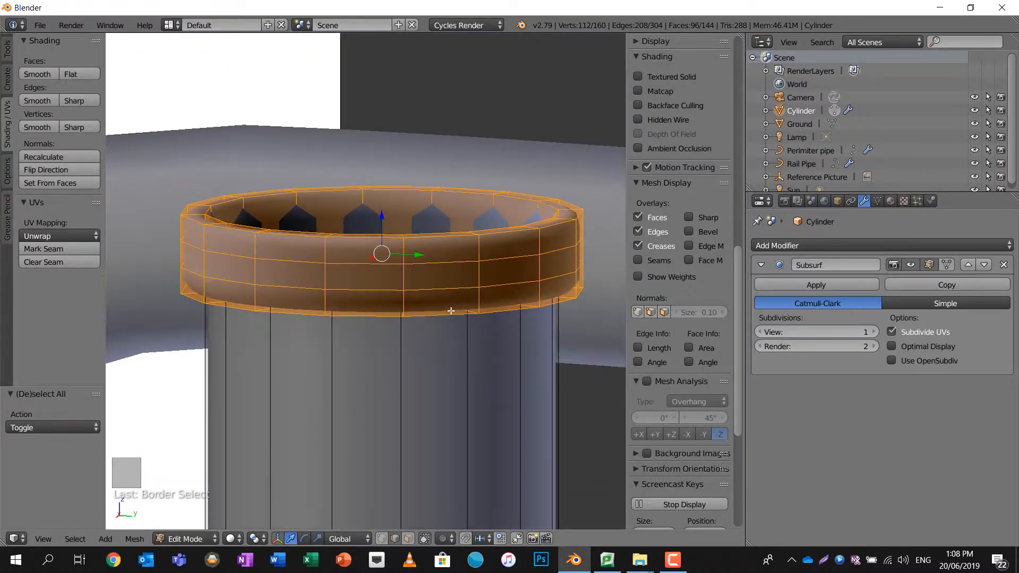
Separate the selected lip geometry from the cylinder into its own object.
key(space)
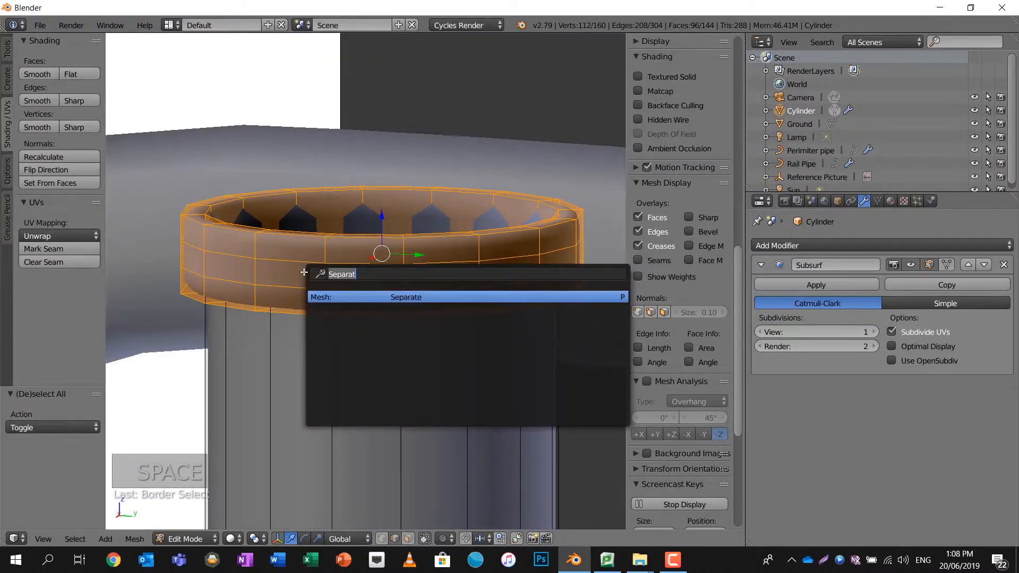
key(Return)
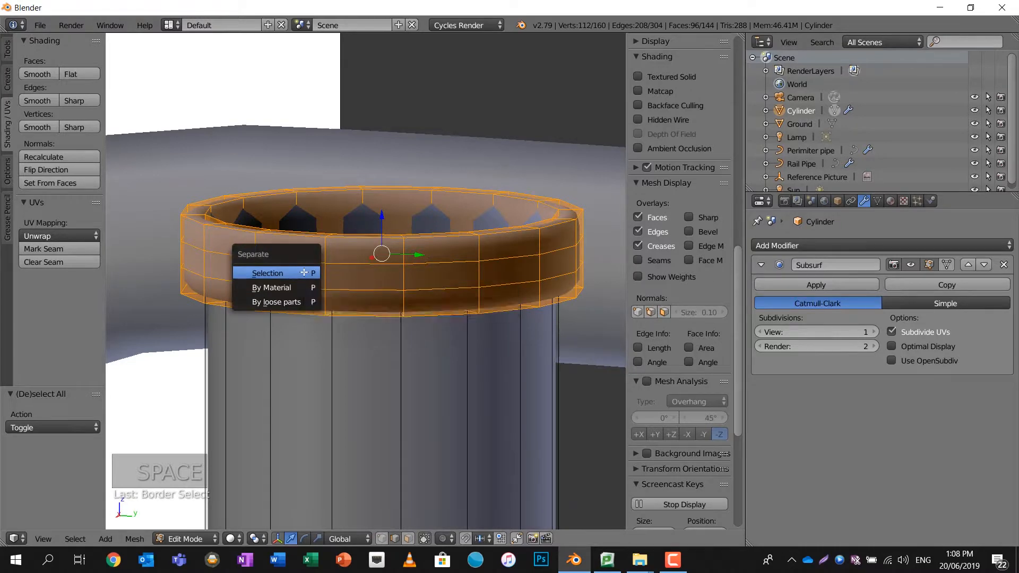
click(303, 272)
middle_drag(334, 265, 416, 293)
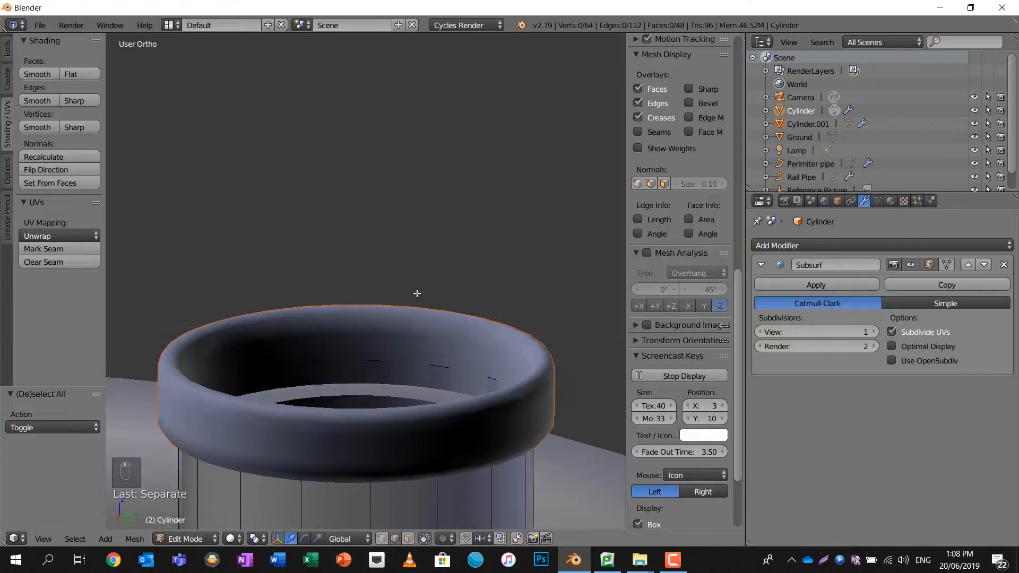
Open the separated lip object for mesh editing, select all of its geometry, and recalculate its face normals.
key(a)
key(Tab)
right_click(397, 323)
key(Tab)
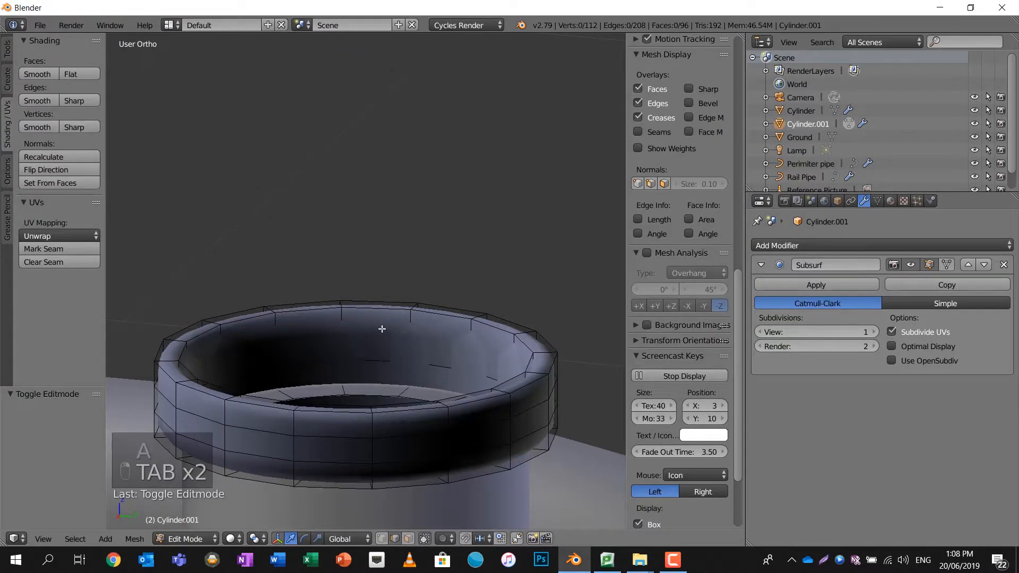
key(a)
key(a)
key(a)
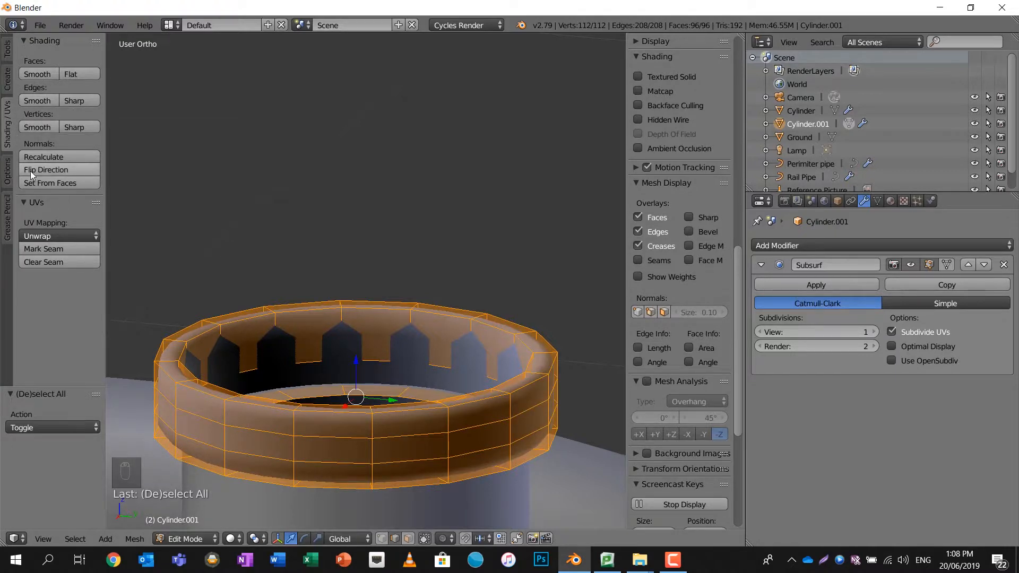
click(37, 154)
middle_drag(354, 318, 359, 266)
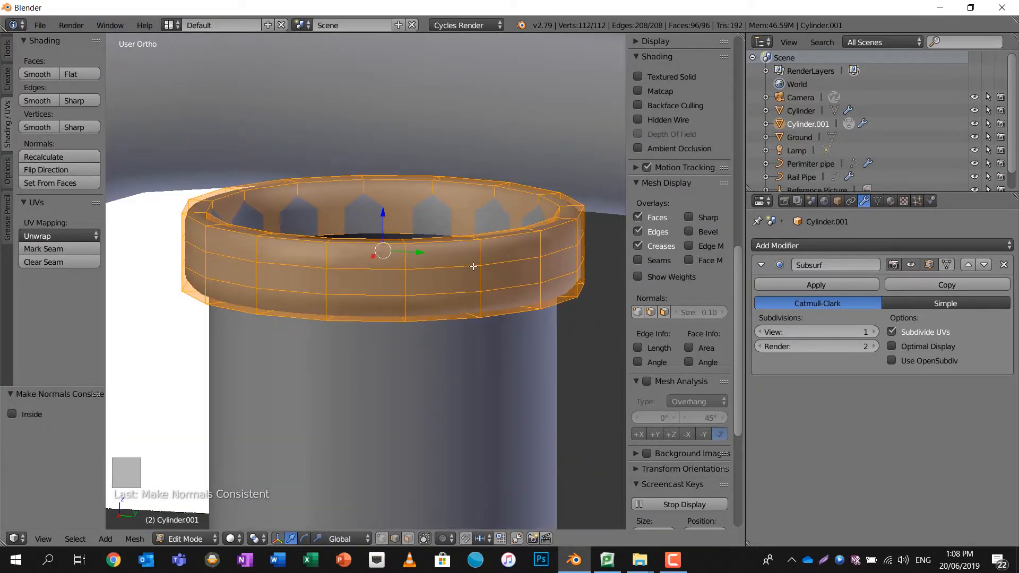
middle_drag(498, 237, 496, 251)
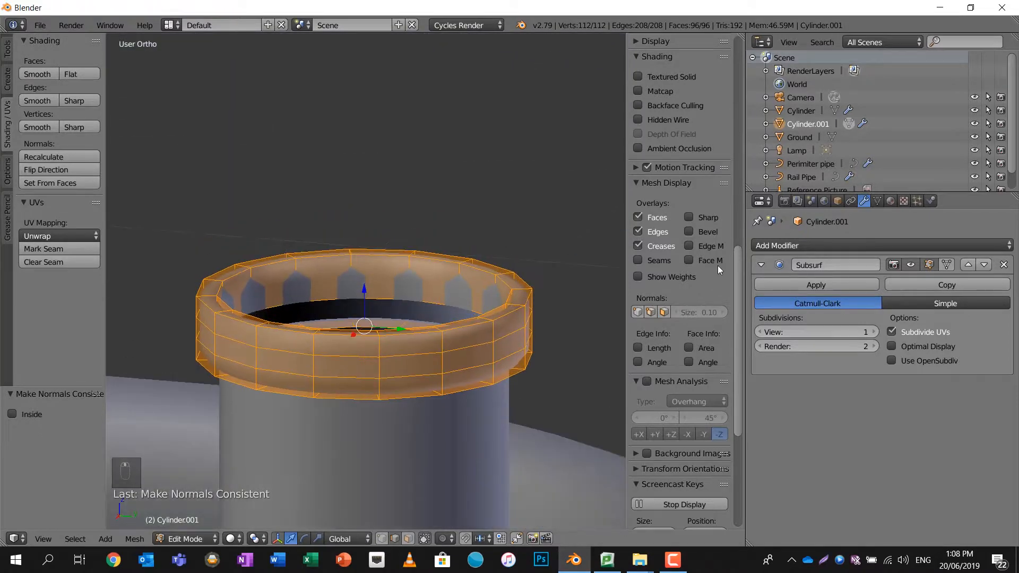
Add a material slot to the lip object and assign the existing Black Plastic material to its geometry.
click(891, 201)
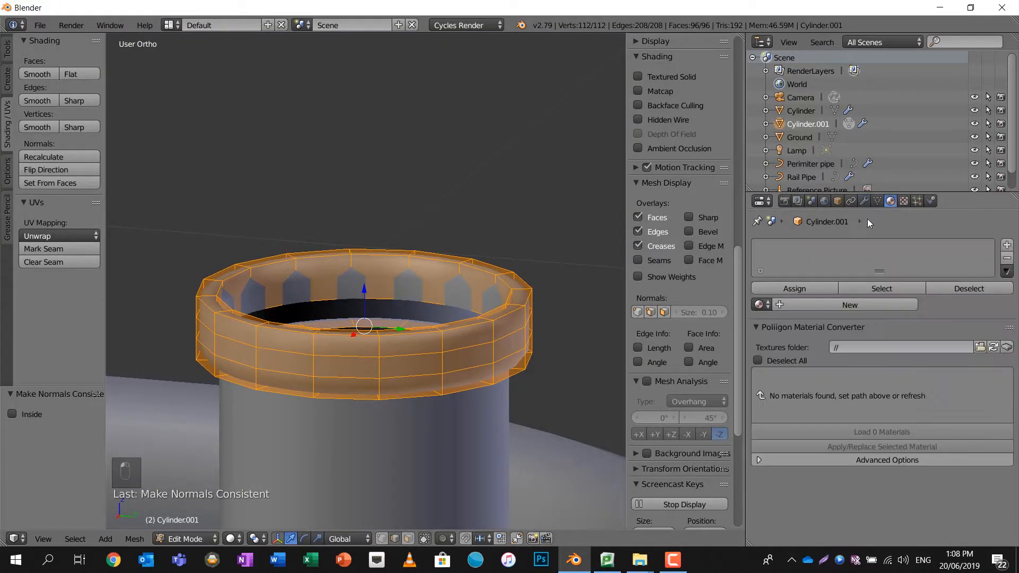
click(1008, 245)
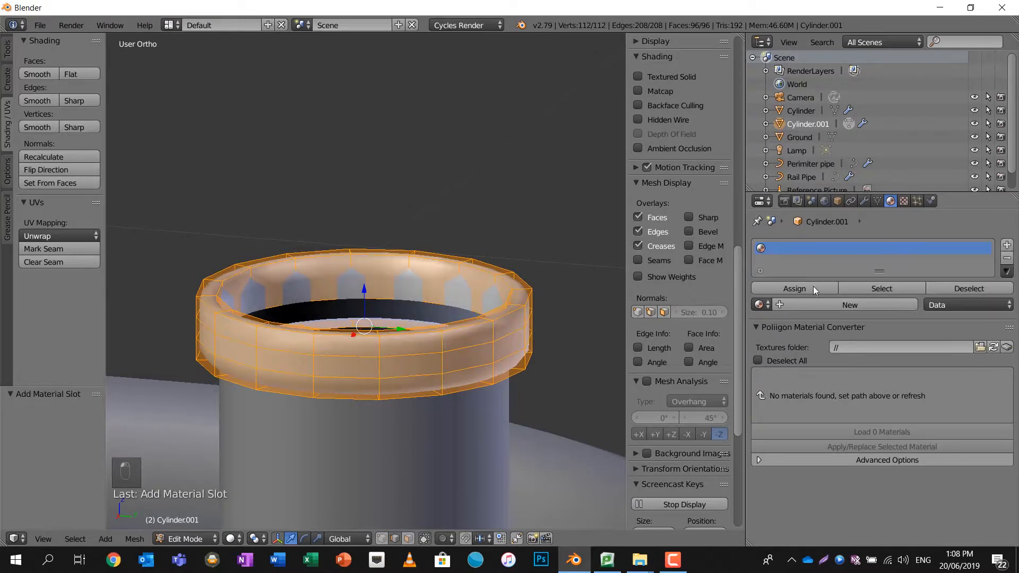
click(762, 304)
click(779, 326)
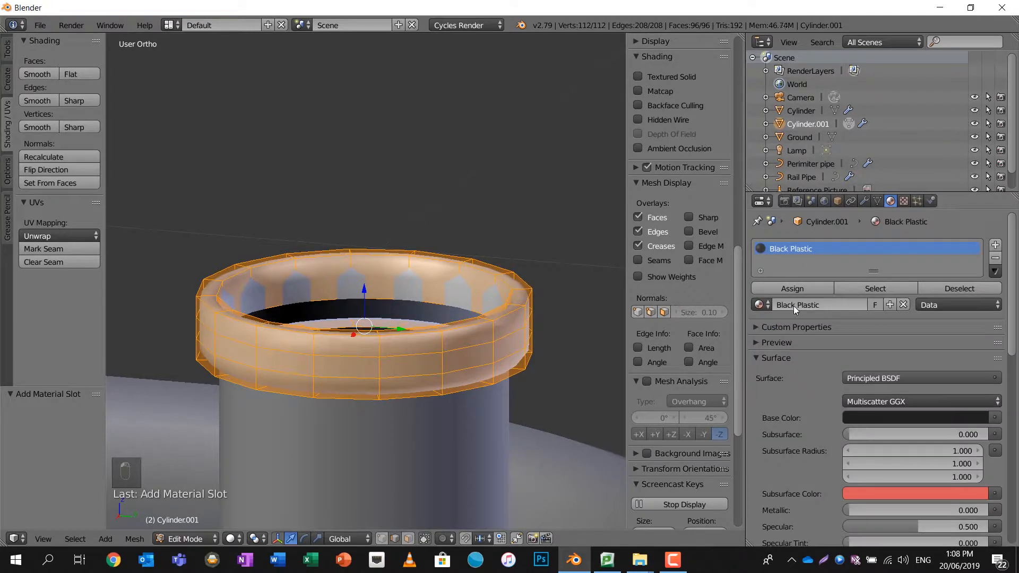
click(803, 291)
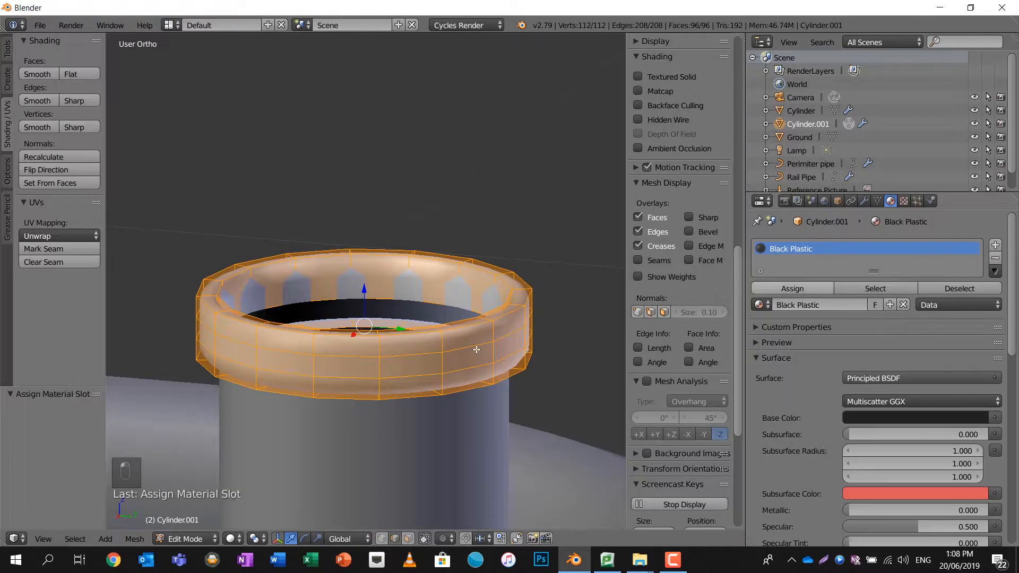
Preview the lip's material in Rendered viewport shading, and return to Solid shading.
click(234, 540)
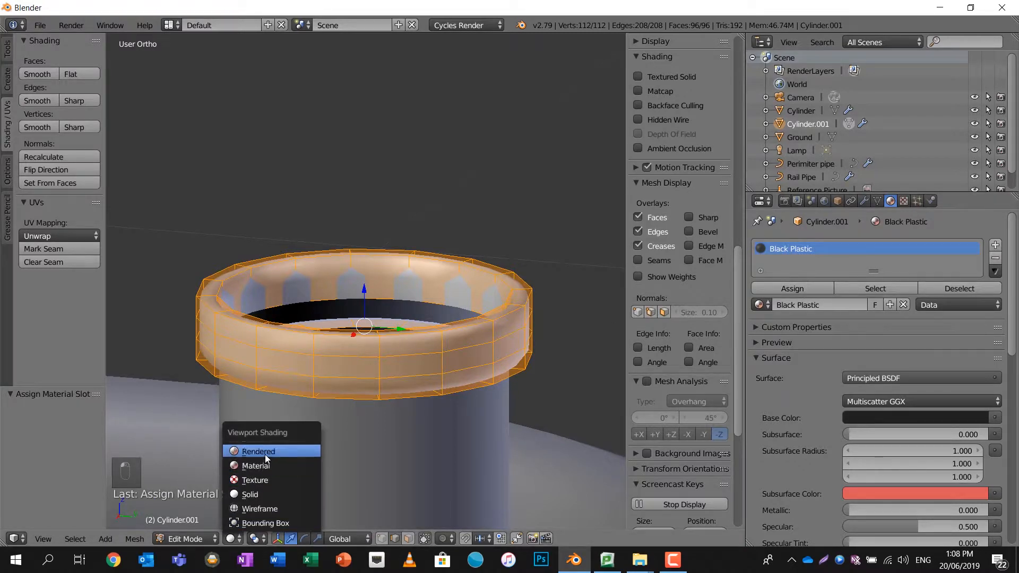
click(265, 454)
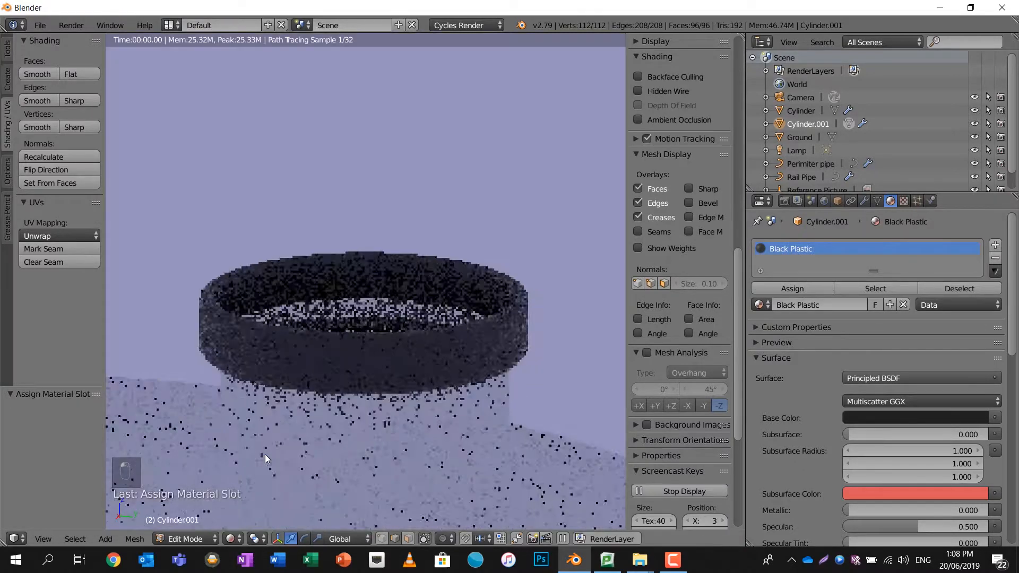
click(231, 539)
click(250, 494)
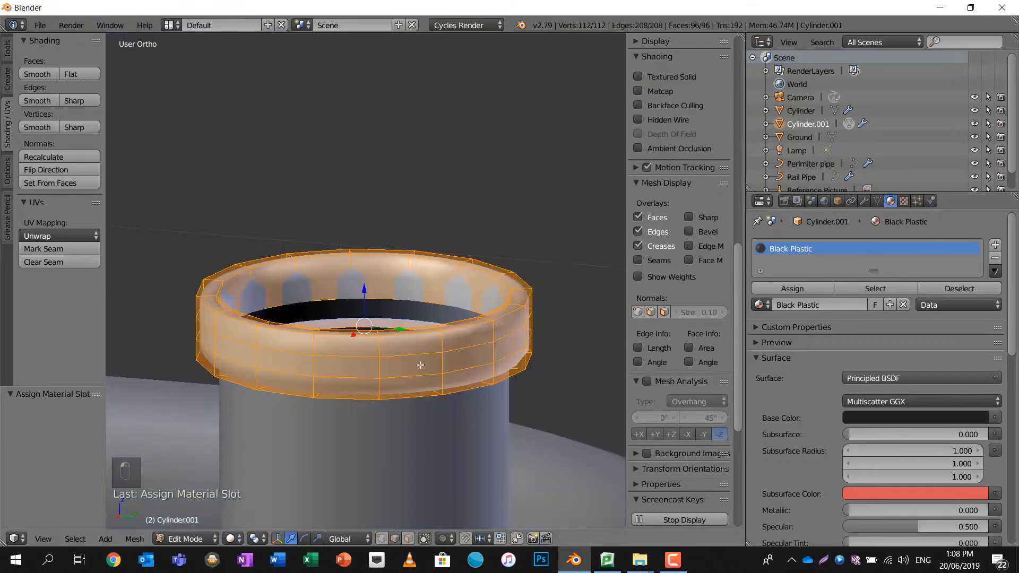
key(Tab)
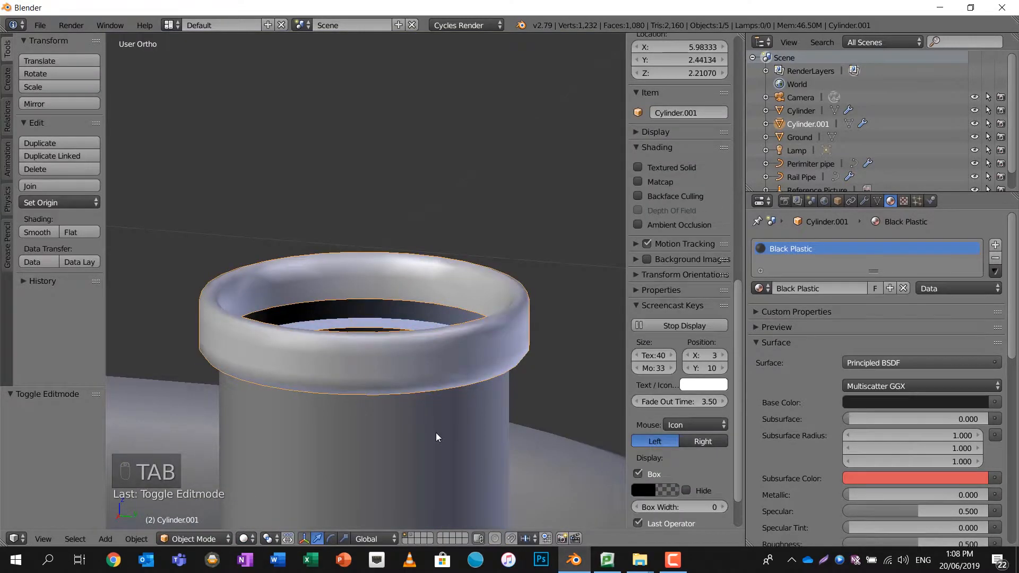
right_click(446, 406)
scroll(446, 405, up, 3)
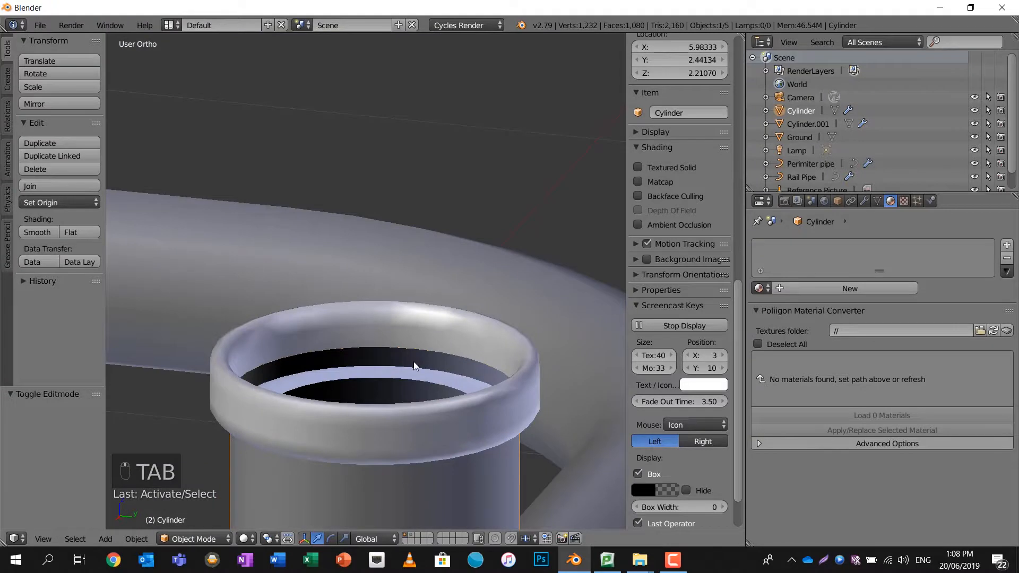
key(Tab)
key(Tab)
right_click(386, 327)
key(Tab)
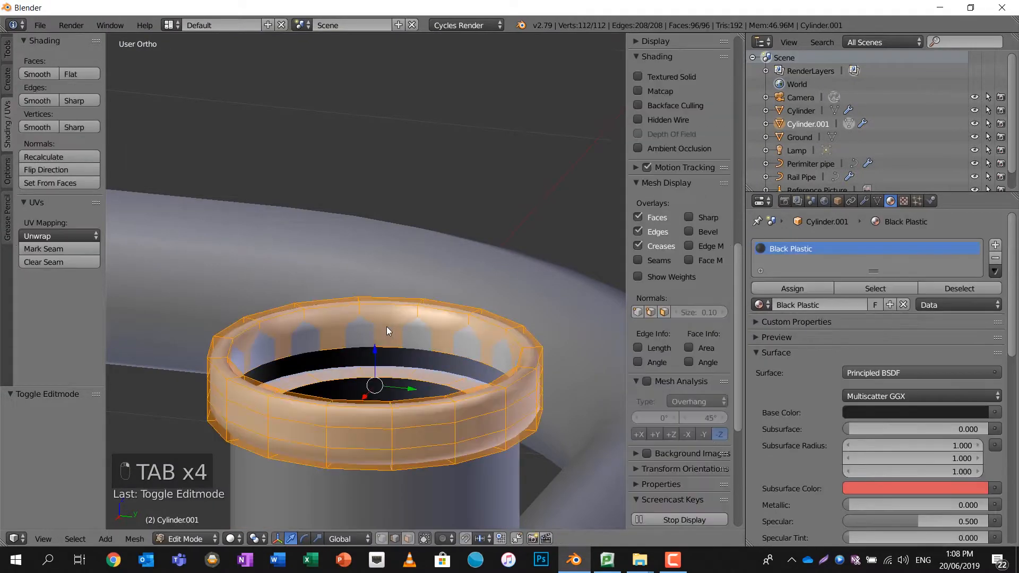
Extrude the lower edge loop of the lip's inner wall down along Z and scale it to 0.859.
alt+right_click(342, 348)
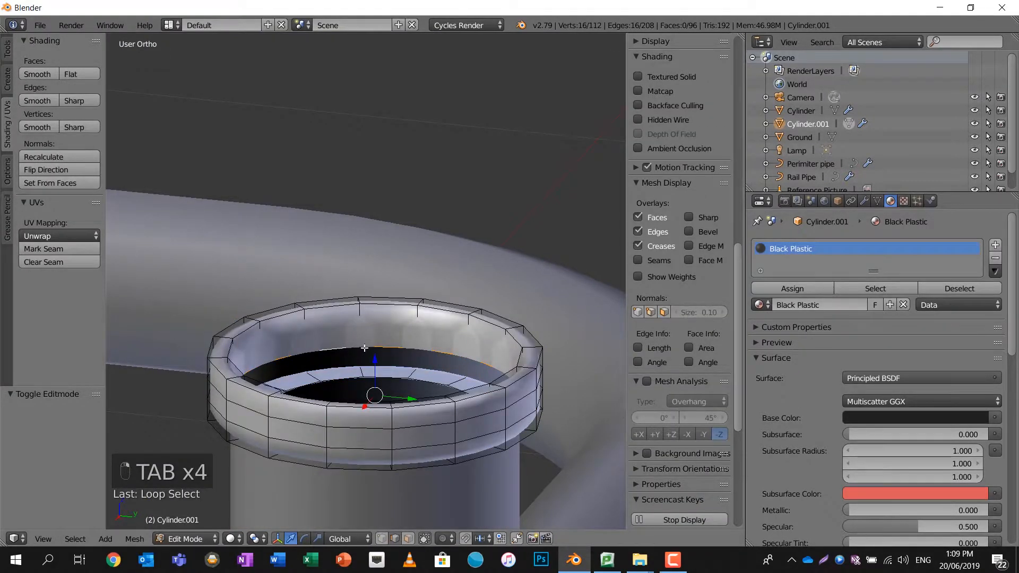
key(e)
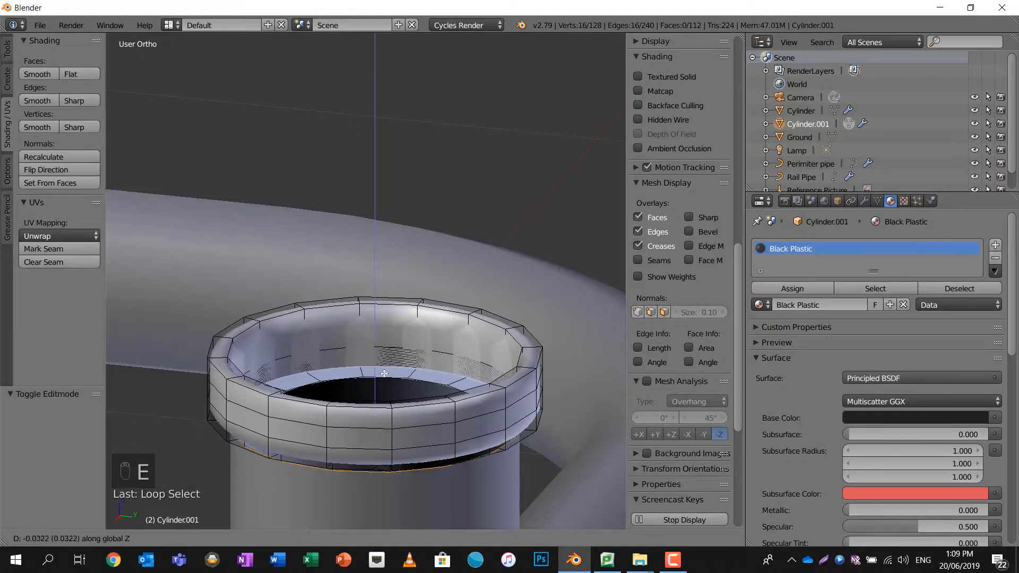
click(442, 358)
key(s)
click(434, 359)
Extrude the narrowed inner loop 0.081 further down along Z to form a sleeve inside the tube.
key(e)
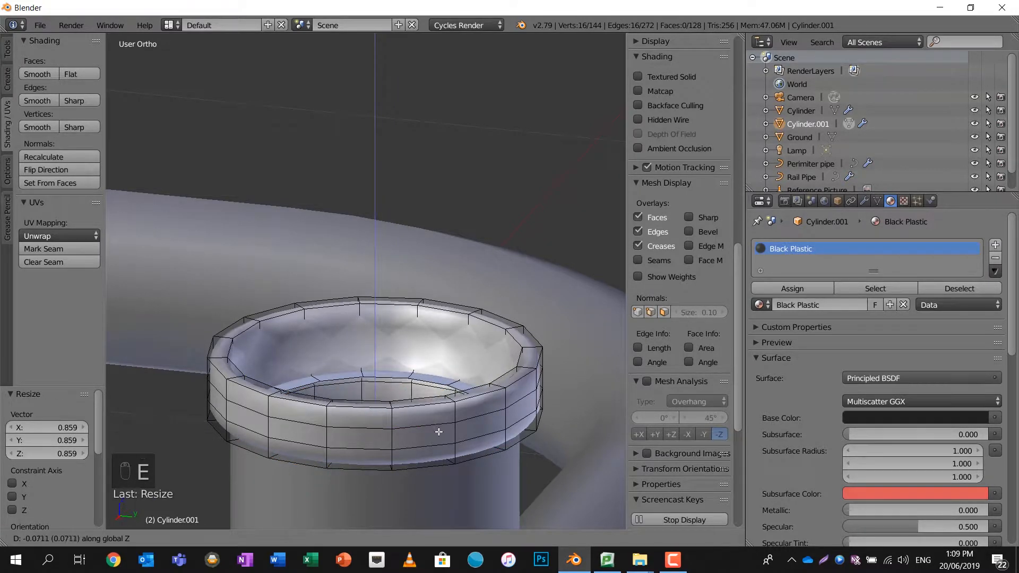
click(438, 393)
scroll(438, 393, down, 3)
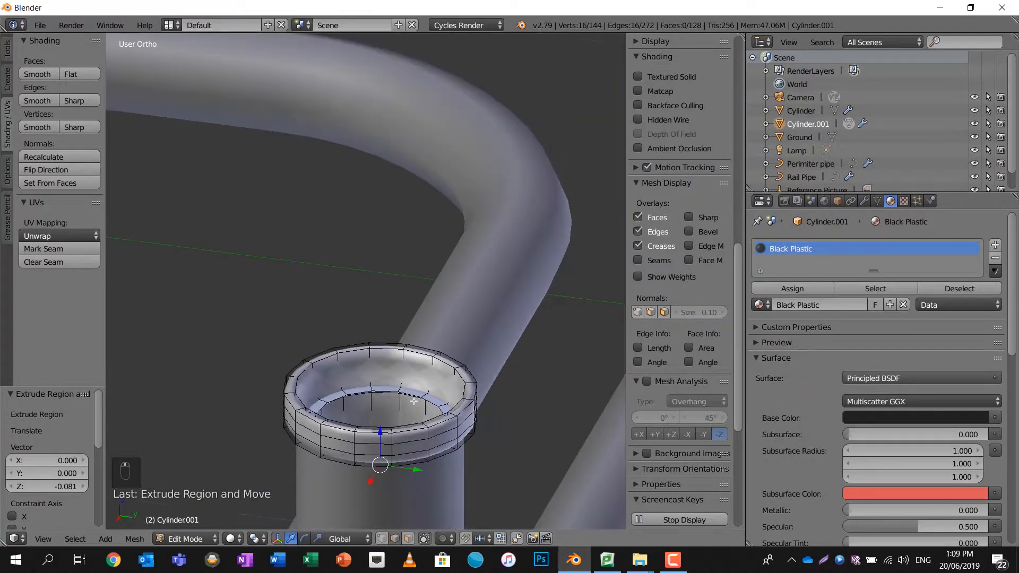
Show the lip in wireframe and turn off its Subsurf modifier's display in Edit Mode.
alt+right_click(337, 400)
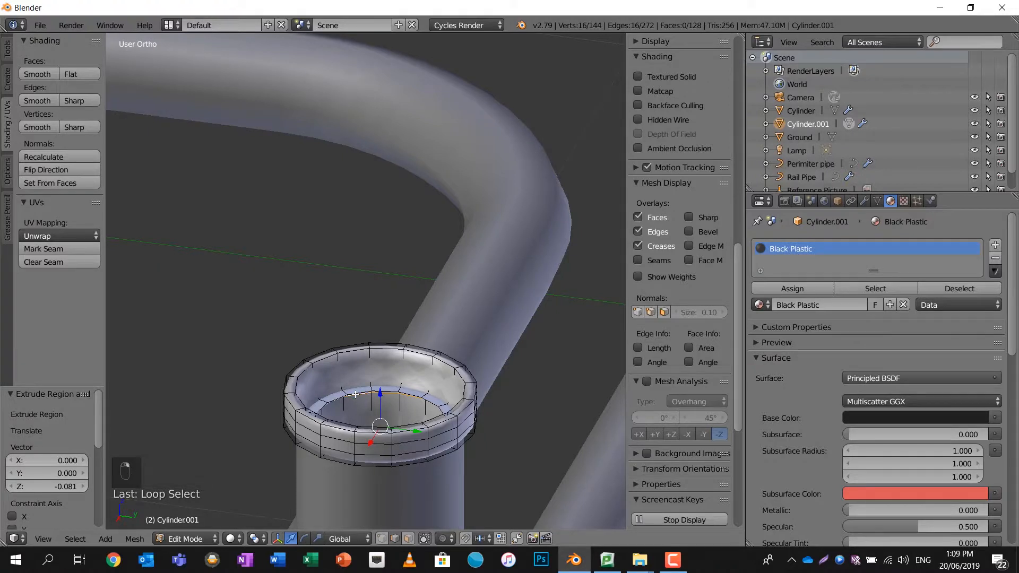
scroll(357, 391, up, 1)
key(KP_Decimal)
key(z)
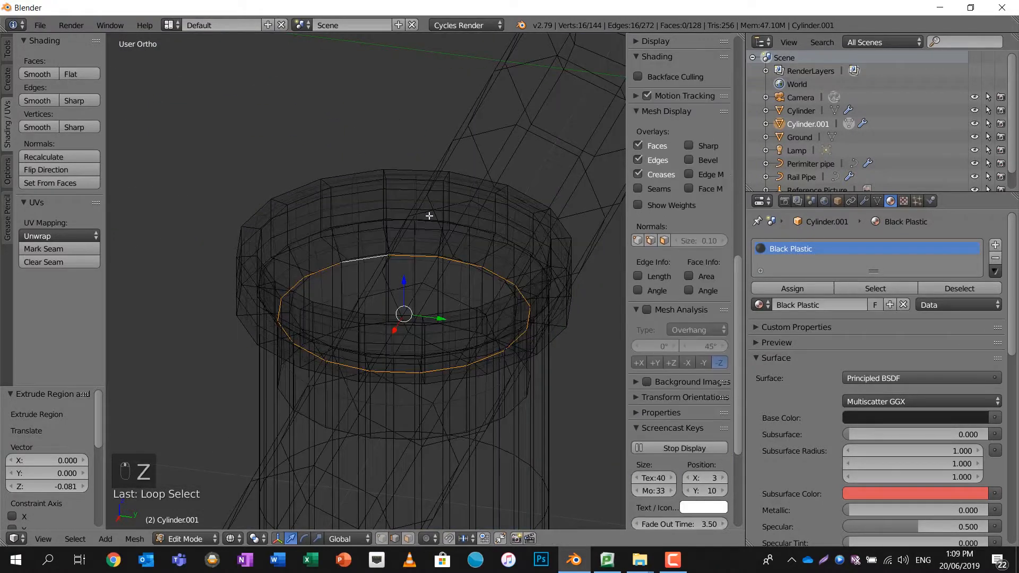
middle_drag(420, 225, 417, 290)
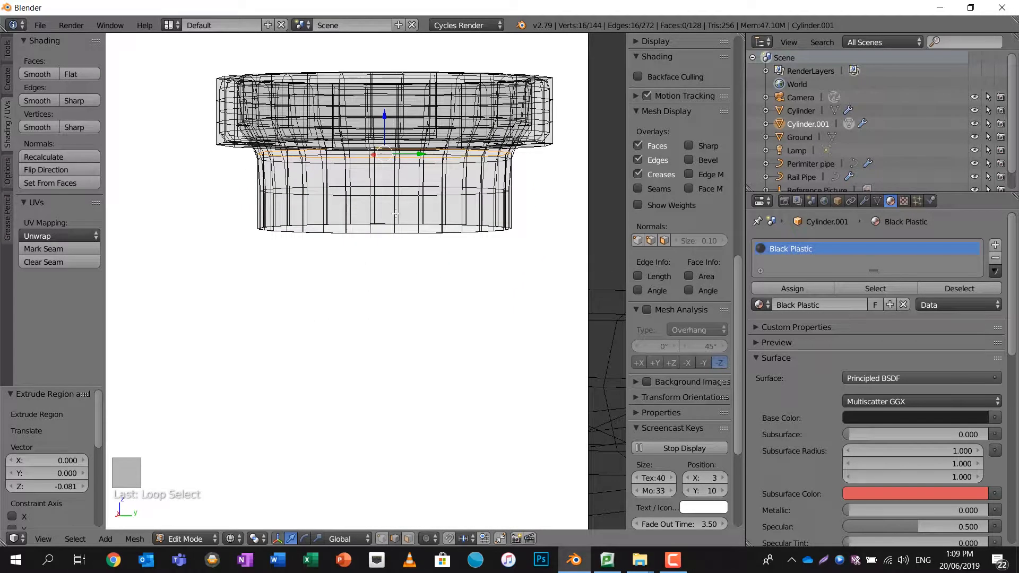
scroll(876, 304, down, 1)
click(865, 201)
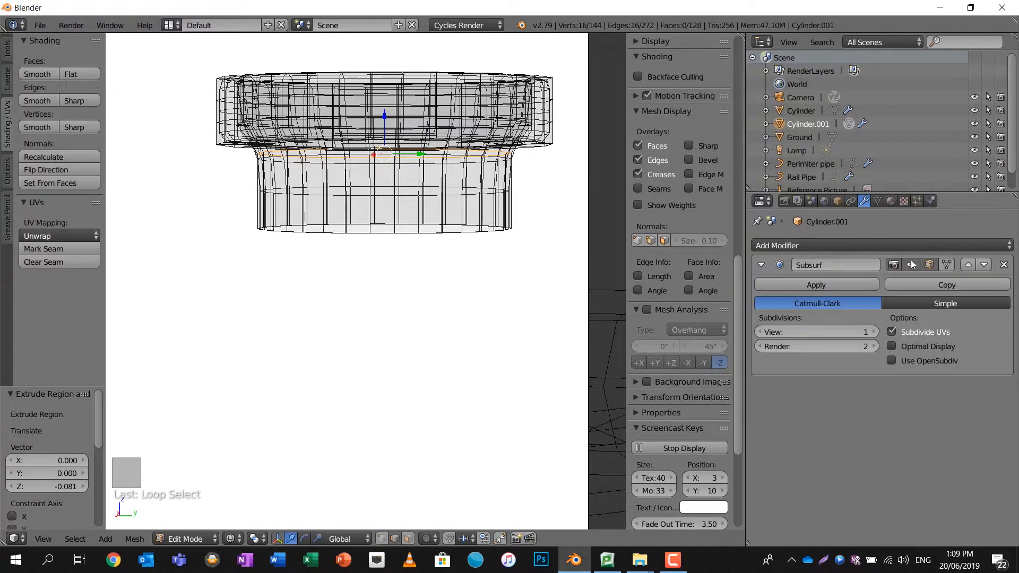
click(930, 264)
scroll(441, 174, up, 2)
shift+middle_drag(433, 195, 435, 302)
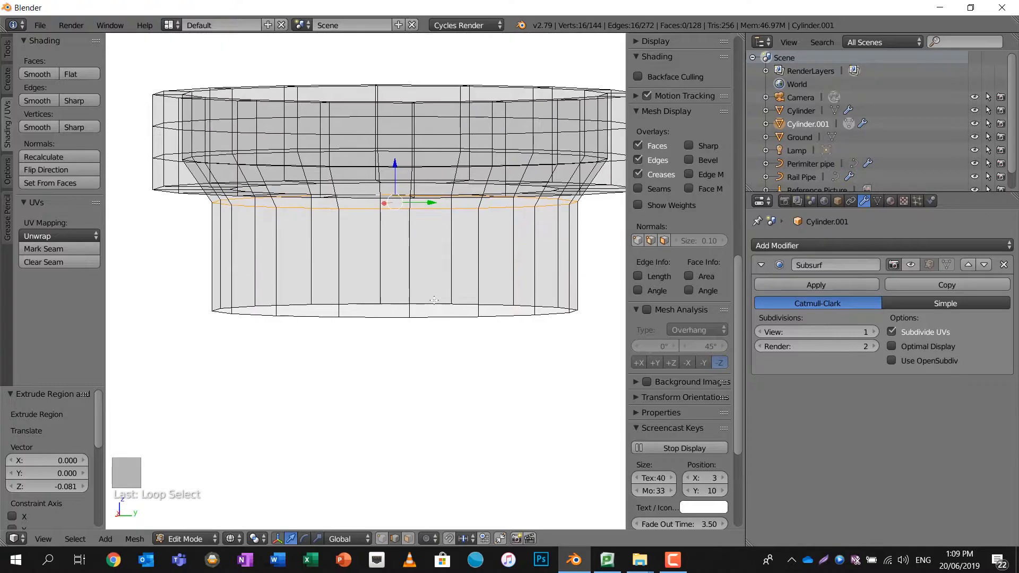
shift+middle_drag(323, 249, 281, 235)
Select the inner edge loop of the lip's underside and scale it outward to 1.238.
alt+click(245, 327)
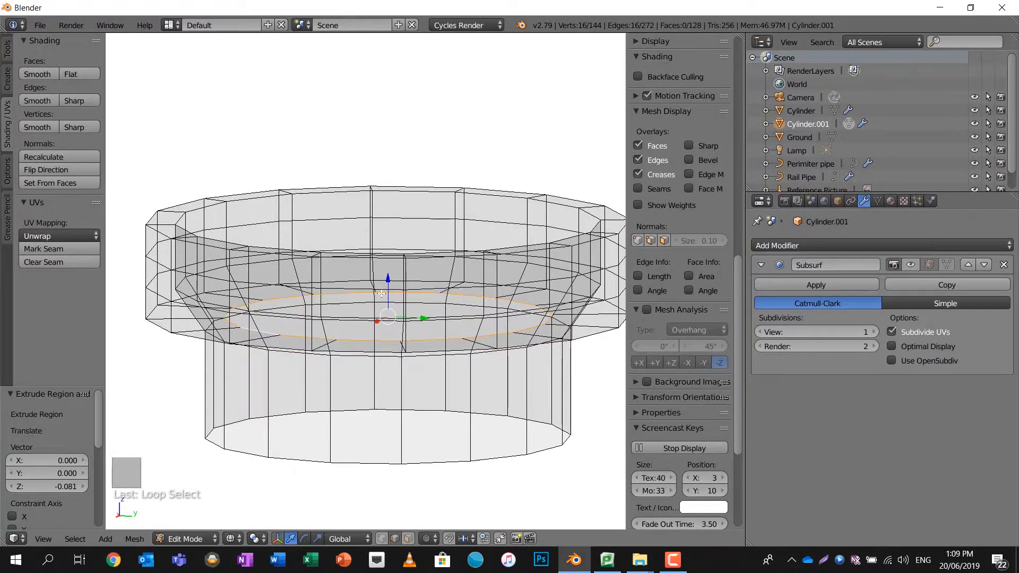
middle_drag(381, 294, 400, 264)
key(s)
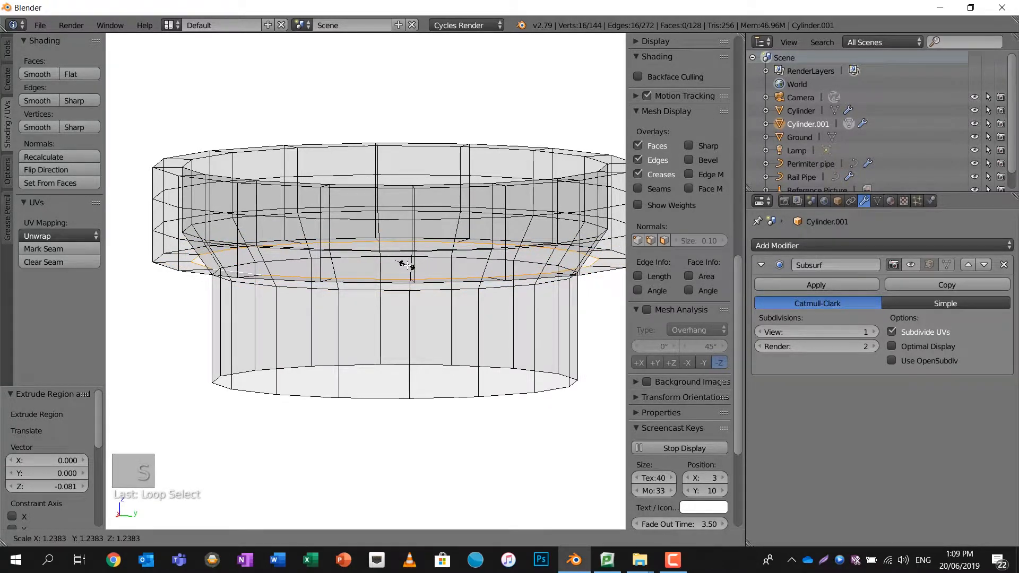
click(404, 264)
Examine in solid shading how the lip and its sleeve meet the tube, from outside and from above.
middle_drag(379, 257, 385, 287)
alt+shift+right_click(318, 263)
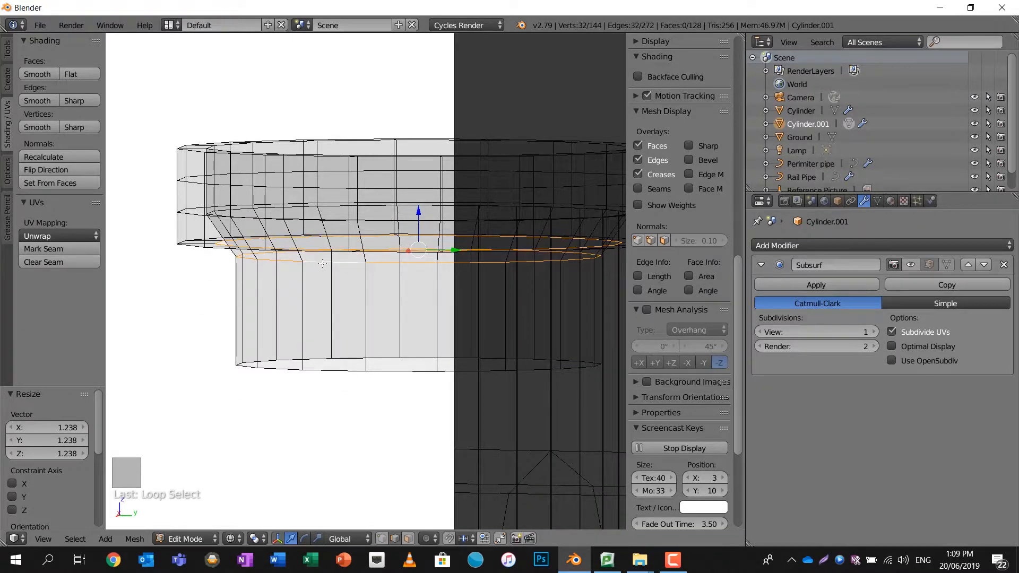
key(z)
middle_drag(331, 338, 336, 334)
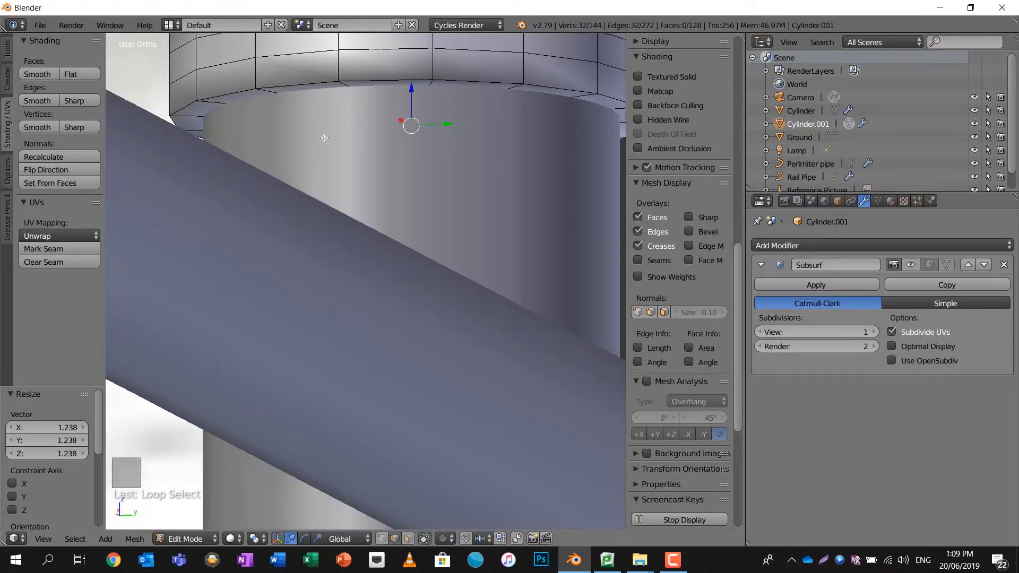
key(z)
key(z)
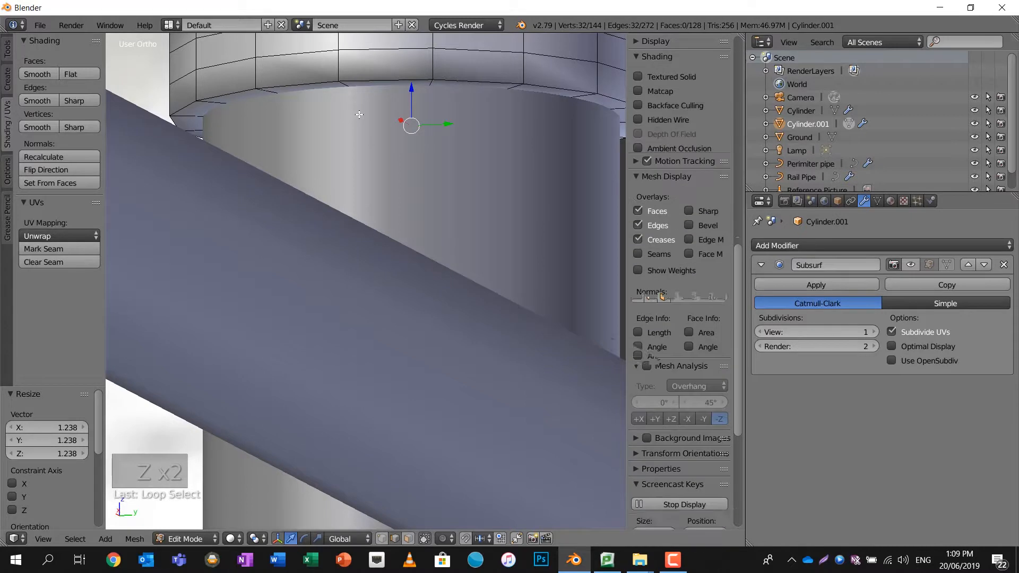
scroll(345, 139, down, 2)
middle_drag(344, 139, 383, 161)
scroll(368, 144, up, 2)
right_click(350, 124)
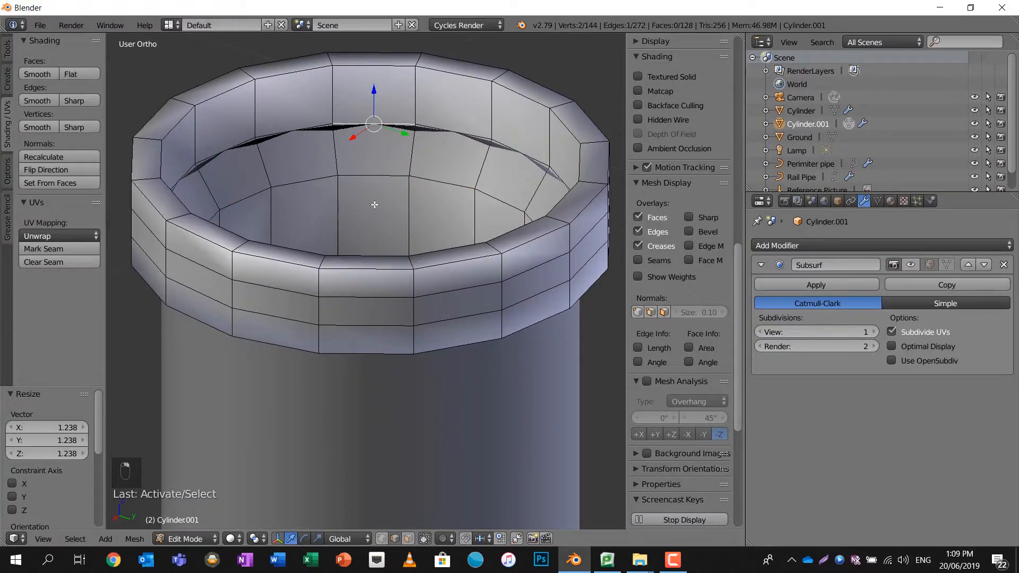
Scale the tube by 1.025 in X and Y only, keeping its height.
click(800, 110)
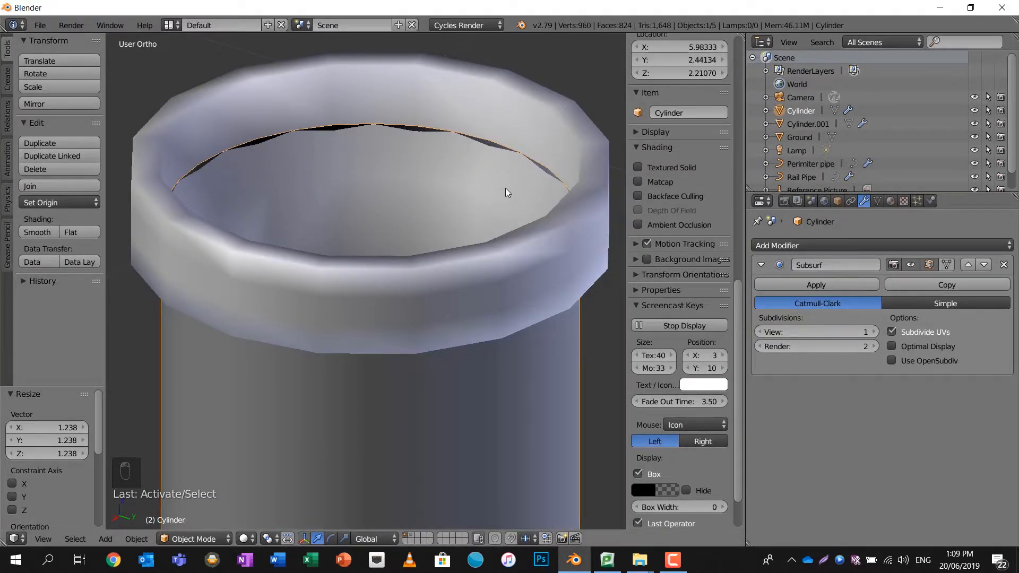
key(s)
key(shift+z)
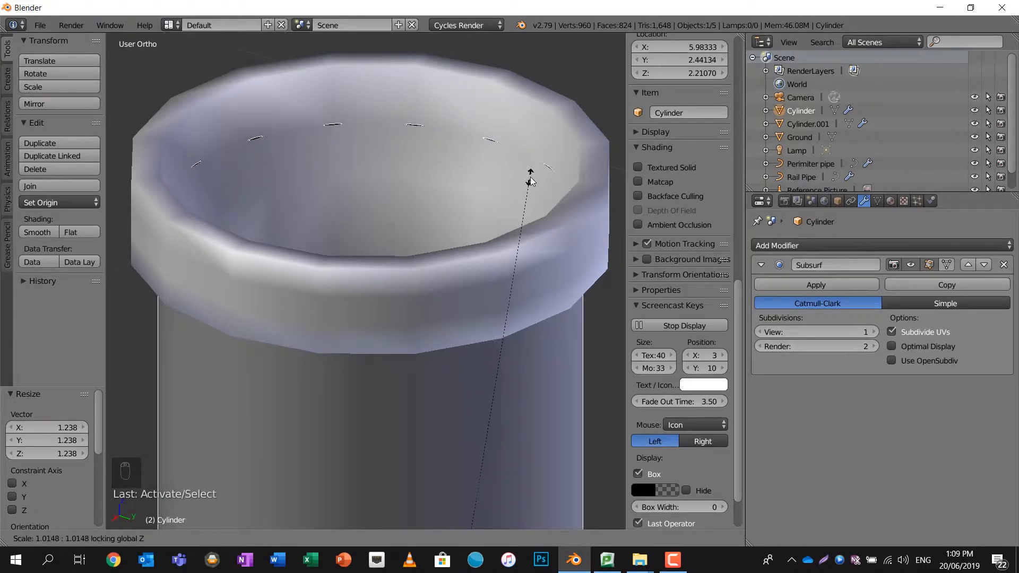
click(536, 169)
scroll(515, 192, up, 5)
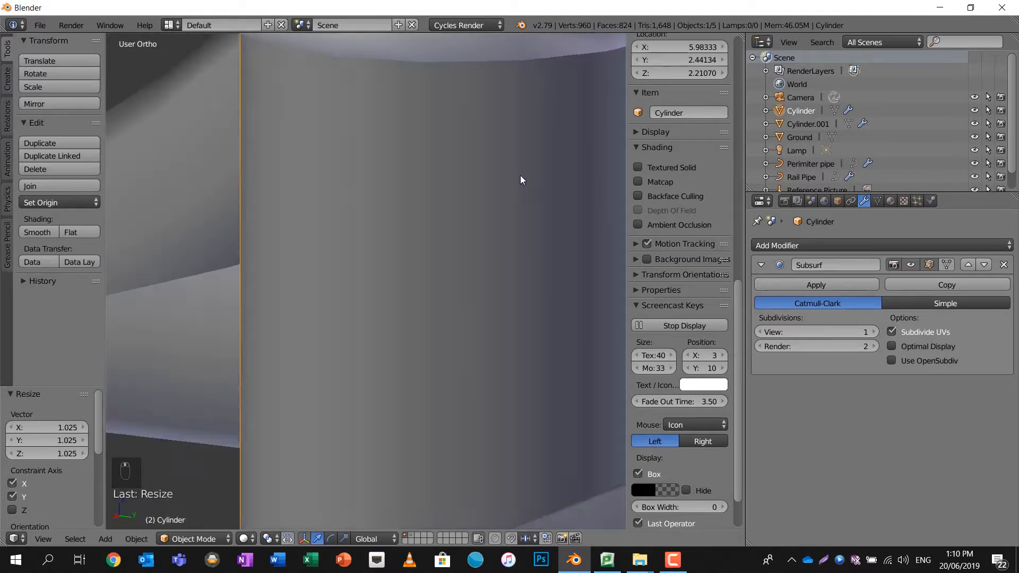
scroll(521, 180, down, 5)
Join the lip with the tube into one object, keeping the tube as the active object.
middle_drag(415, 400, 441, 272)
scroll(441, 272, up, 2)
key(Tab)
right_click(403, 229)
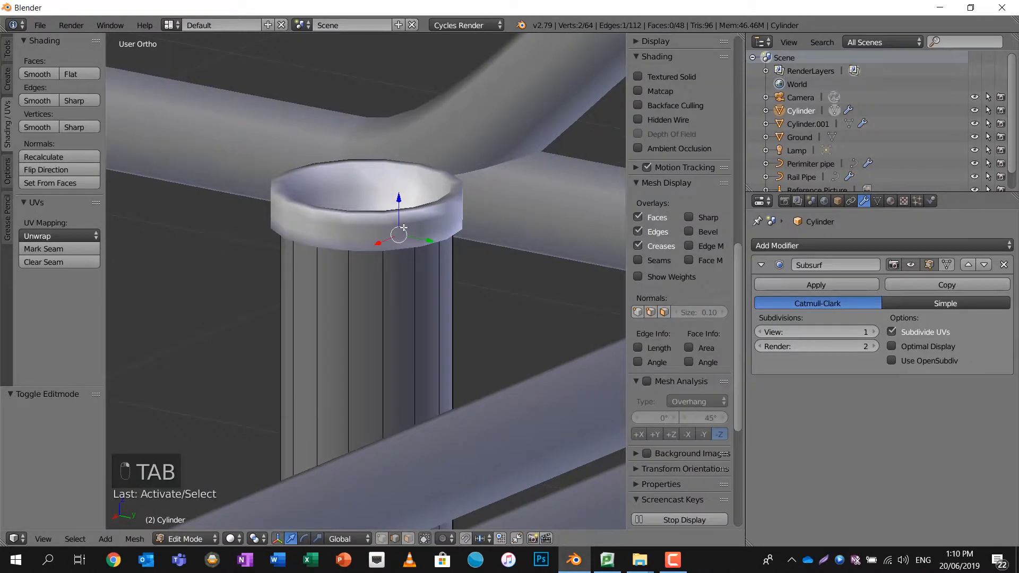
key(Tab)
shift+right_click(391, 242)
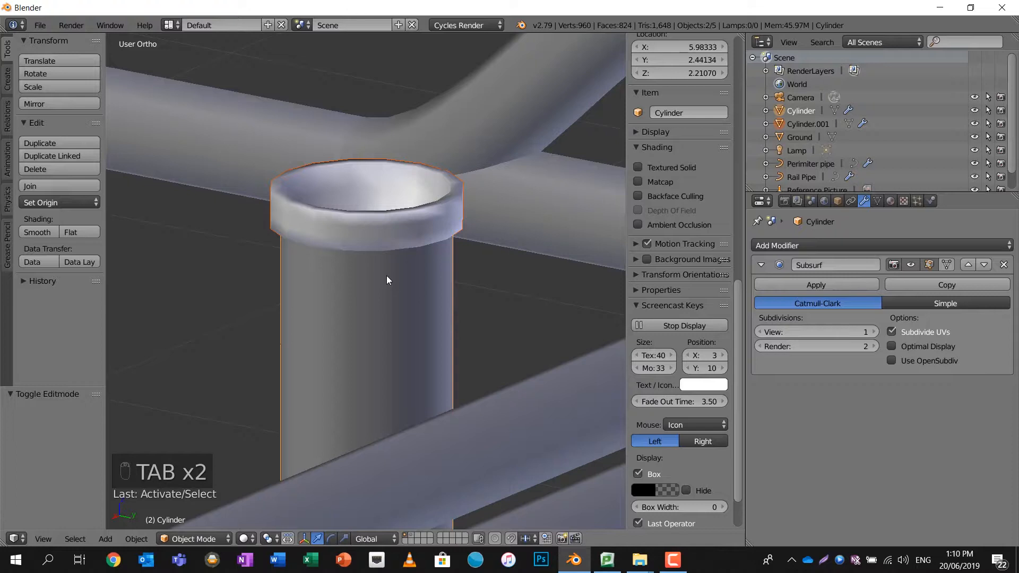
key(ctrl+j)
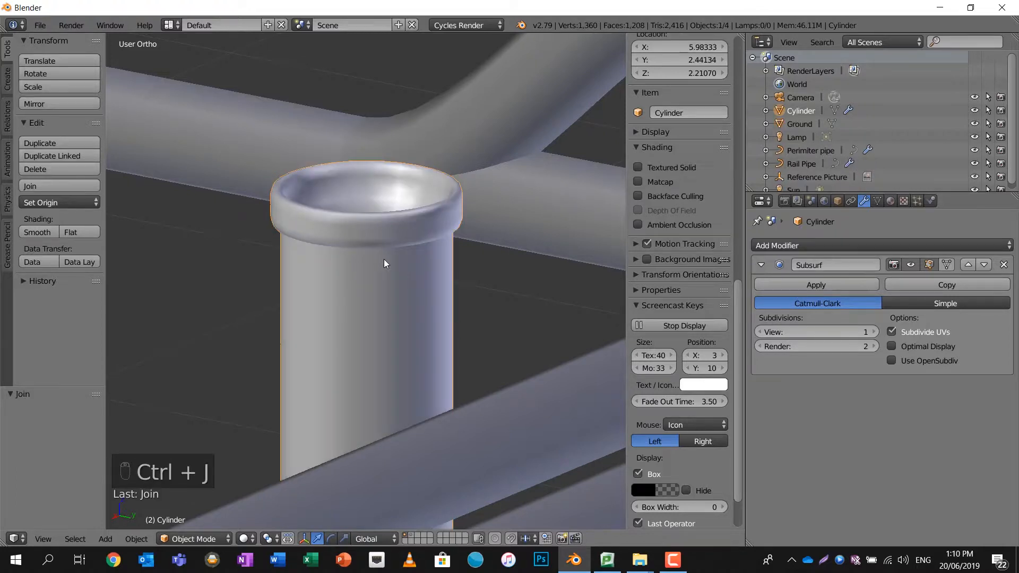
Select the tube's linked geometry and assign it the Stainless Steel material in a new second material slot.
key(Tab)
right_click(373, 284)
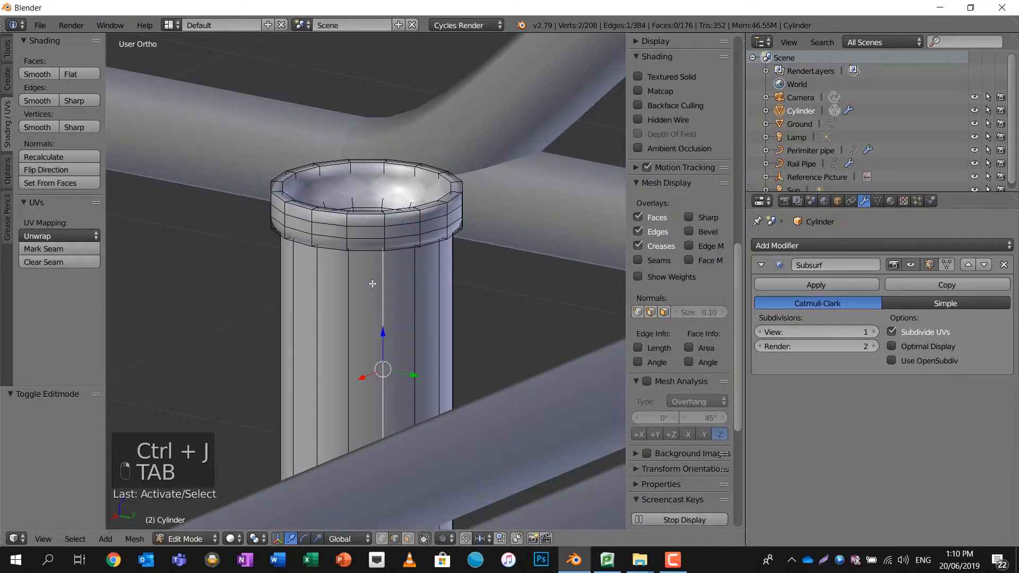
key(l)
middle_drag(372, 282, 378, 277)
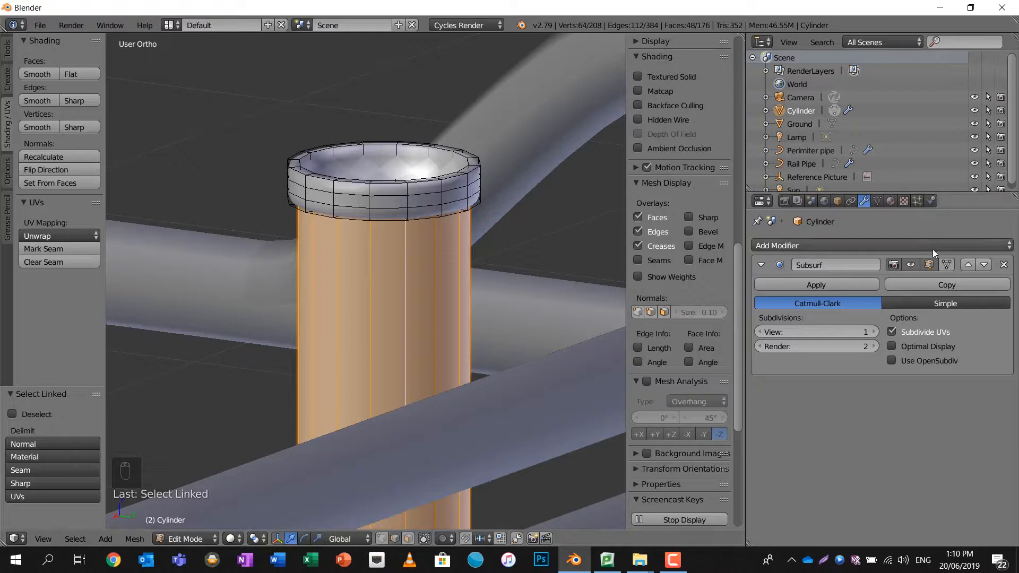
click(891, 201)
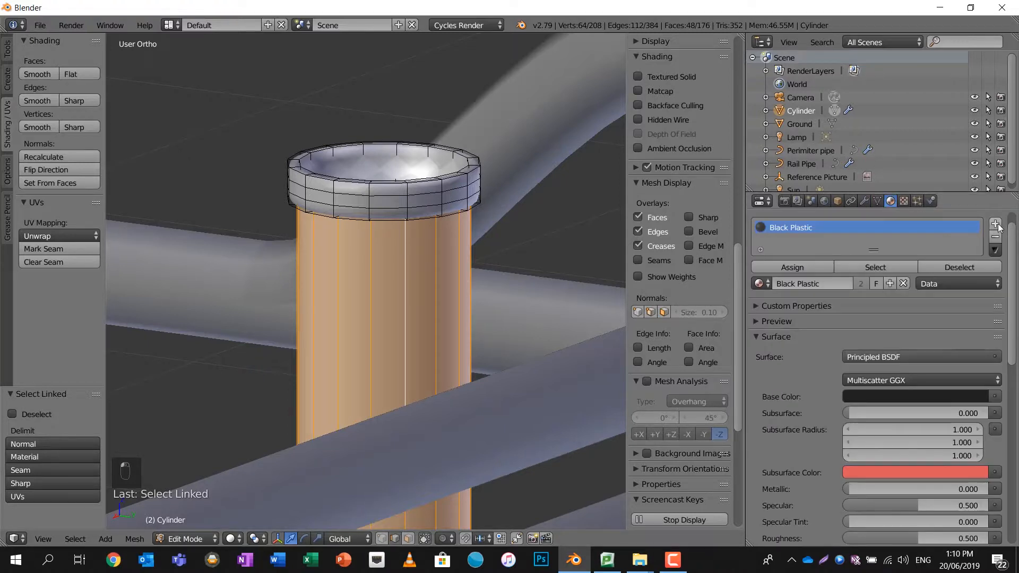
click(995, 224)
click(760, 314)
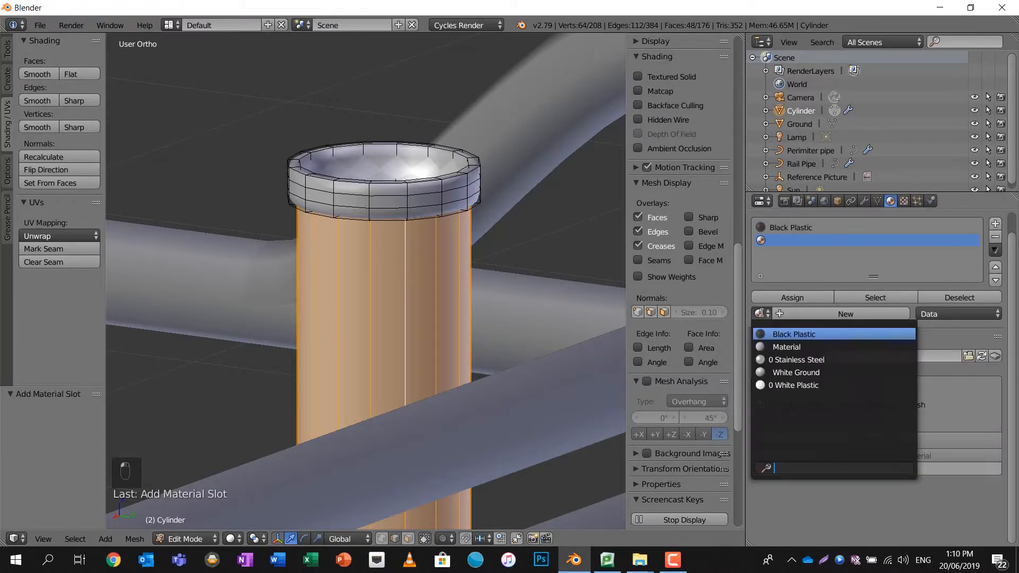
click(776, 360)
click(805, 295)
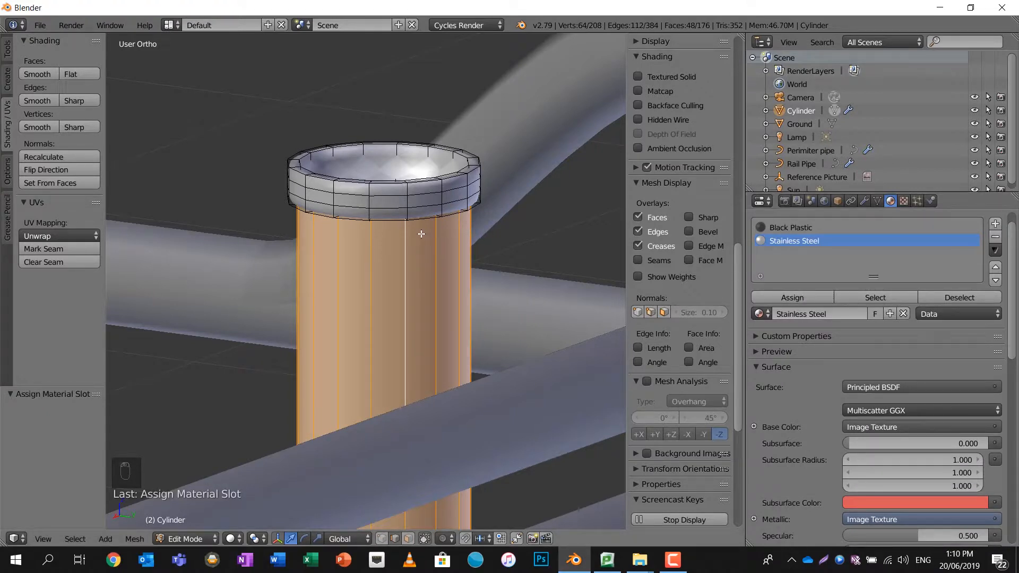
Unwrap the selected tube geometry using Smart UV Project with an angle limit of 66.
scroll(421, 234, down, 3)
key(u)
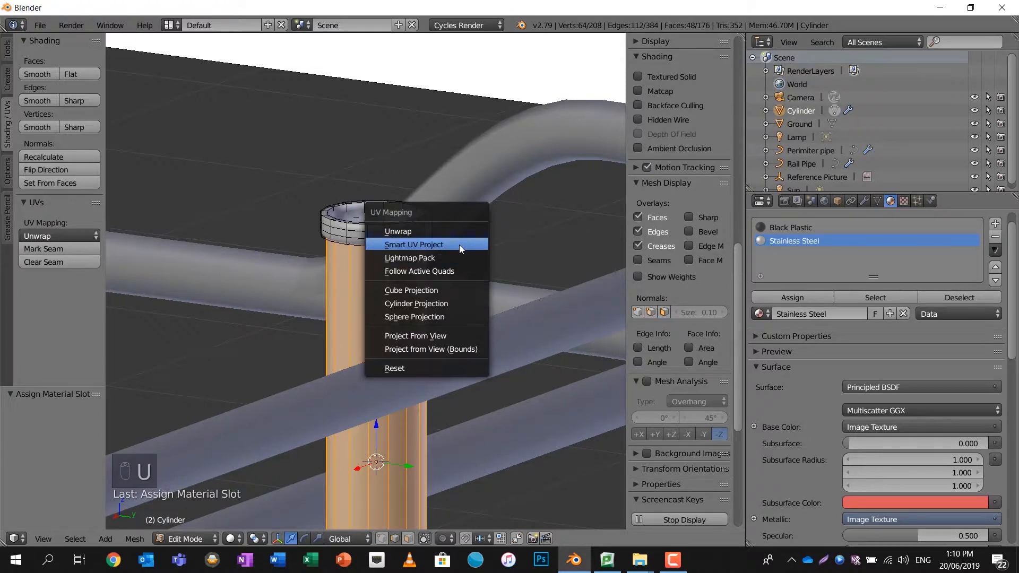
click(460, 245)
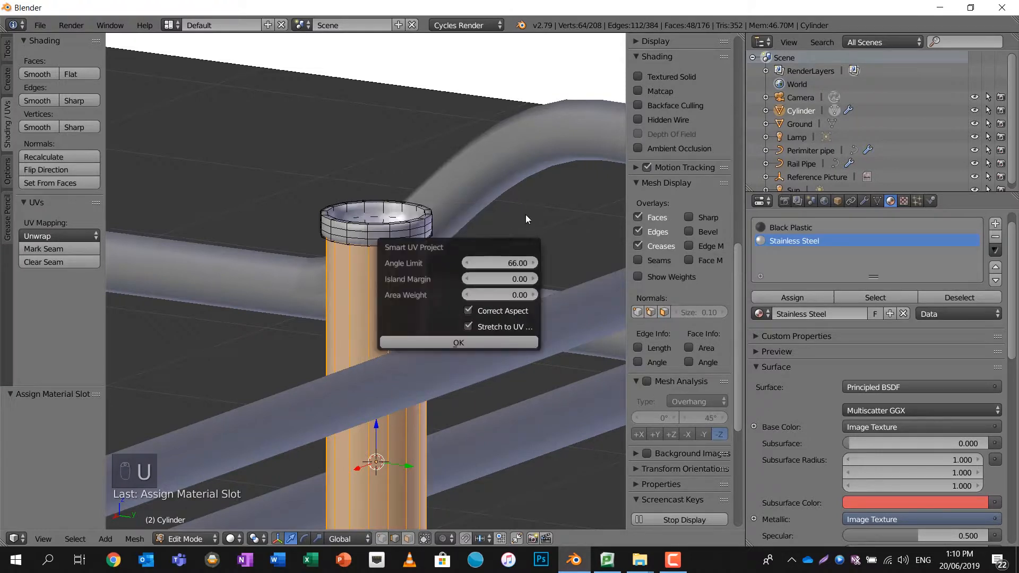
click(495, 341)
Split the 3D viewport in two and show the UV/Image Editor in the new area.
key(n)
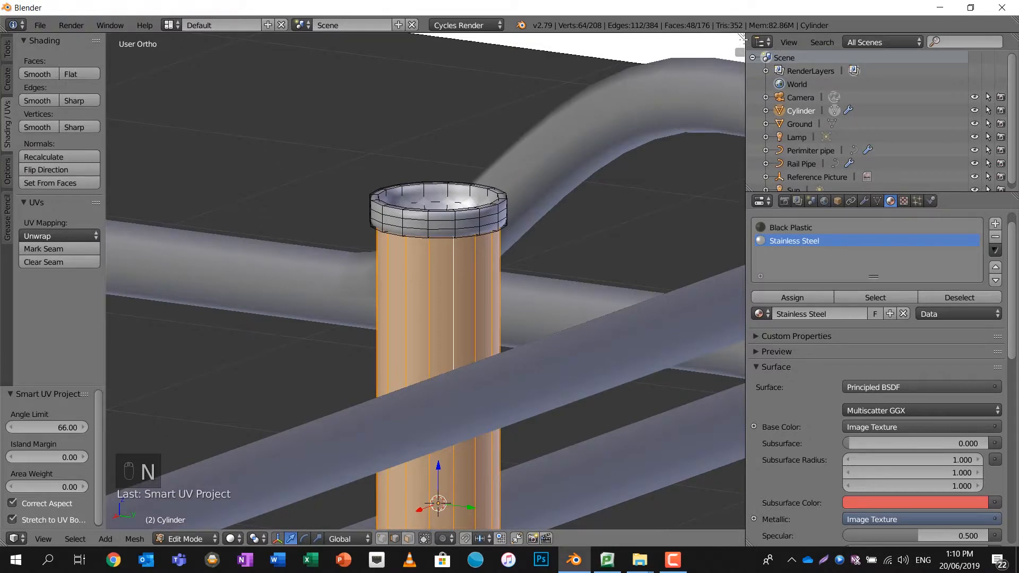
drag(742, 38, 390, 81)
key(t)
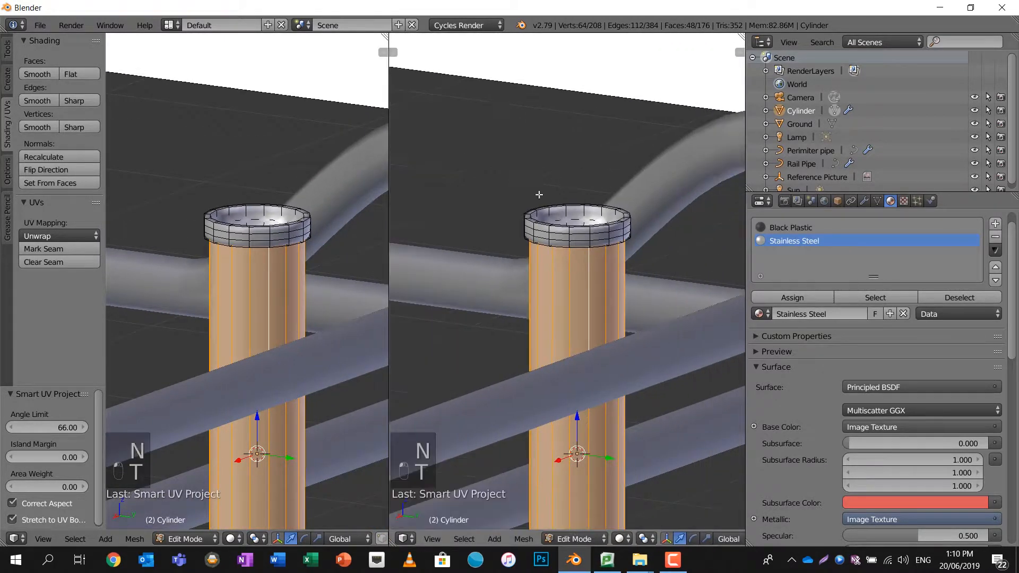
click(413, 540)
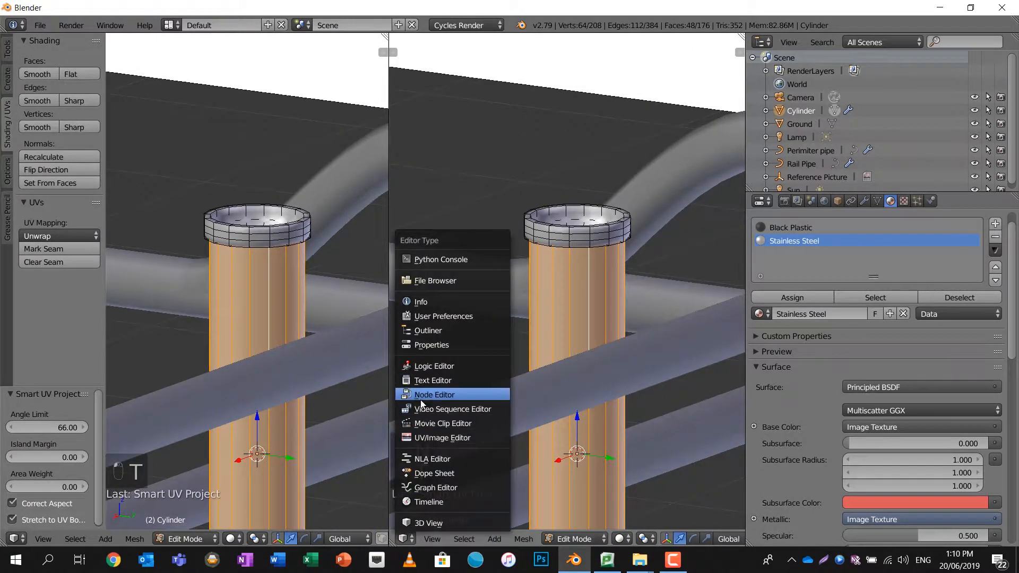
click(426, 439)
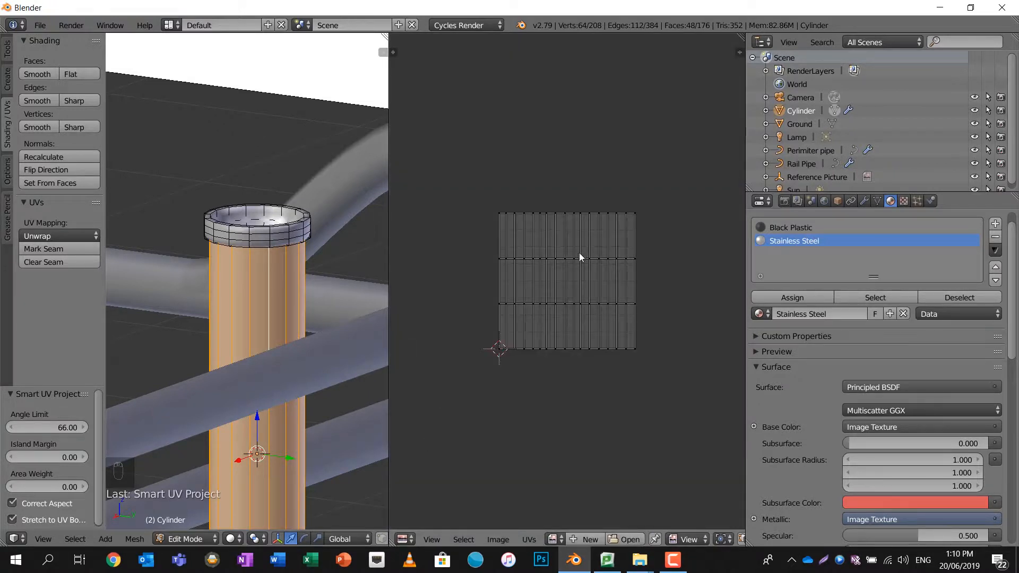
Select the lip's linked geometry, unwrap it using Smart UV Project with an angle limit of 66, and return to Object Mode.
key(a)
key(a)
key(a)
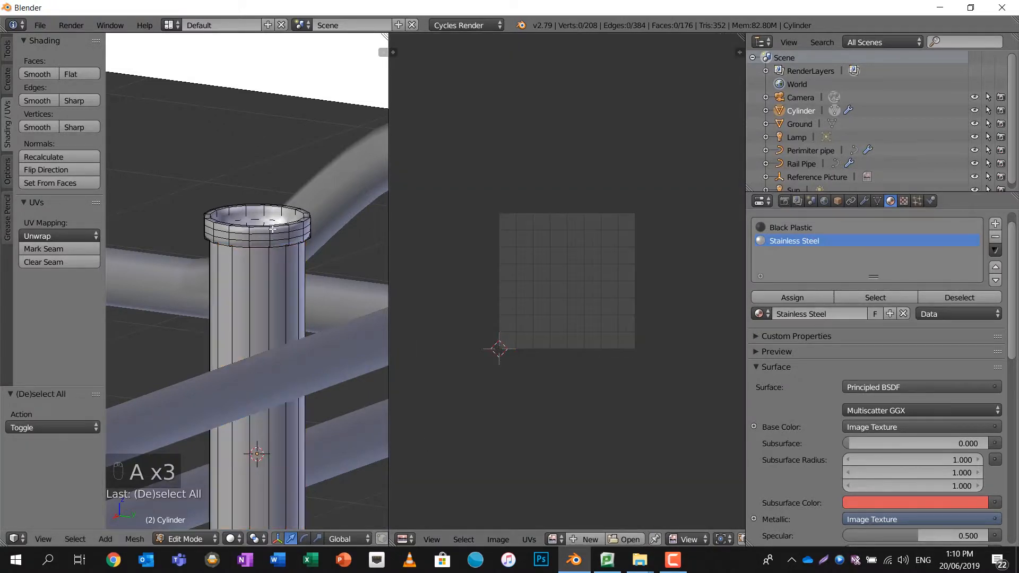
key(a)
key(a)
right_click(271, 230)
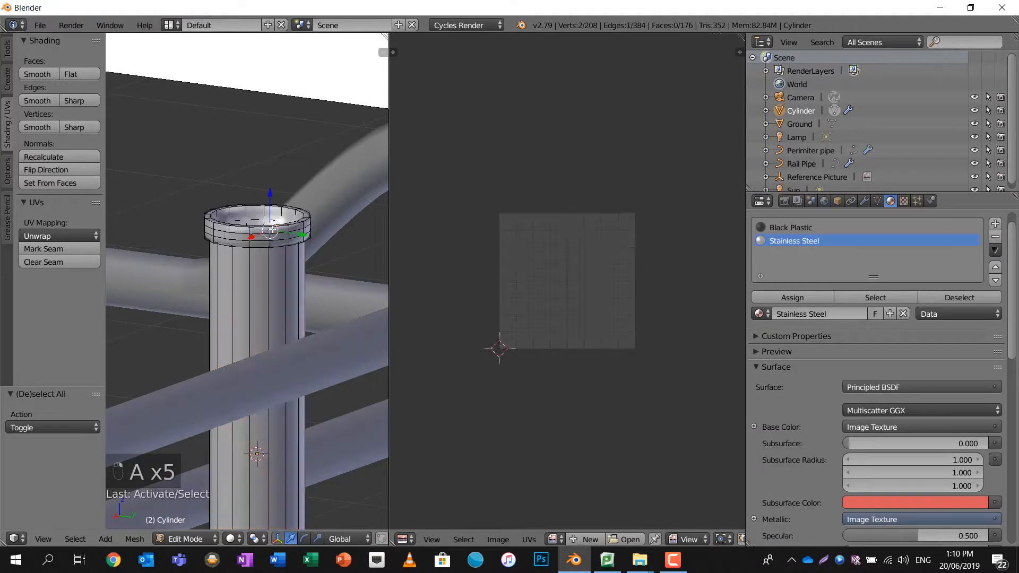
key(l)
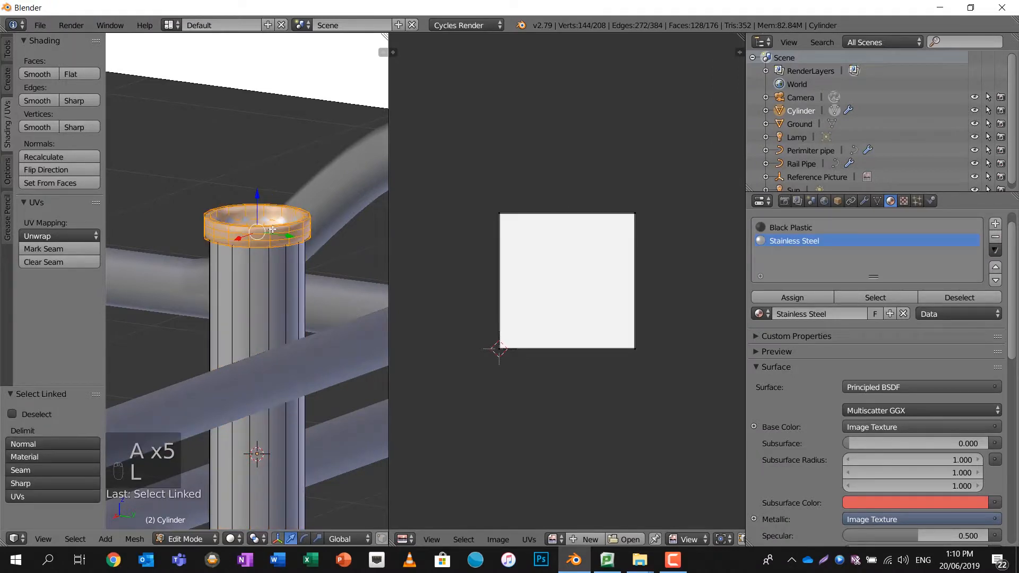
key(u)
click(272, 228)
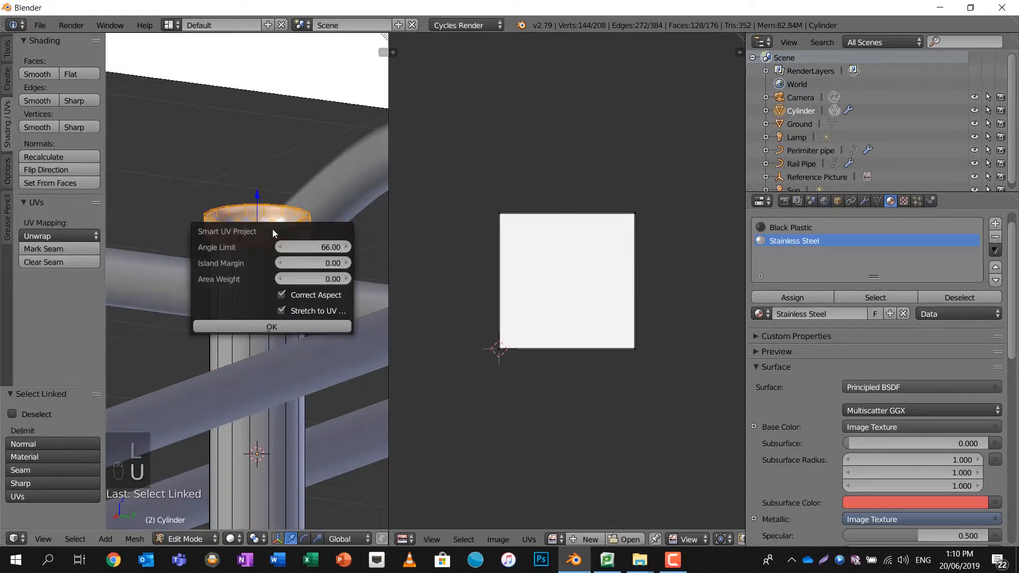
click(291, 328)
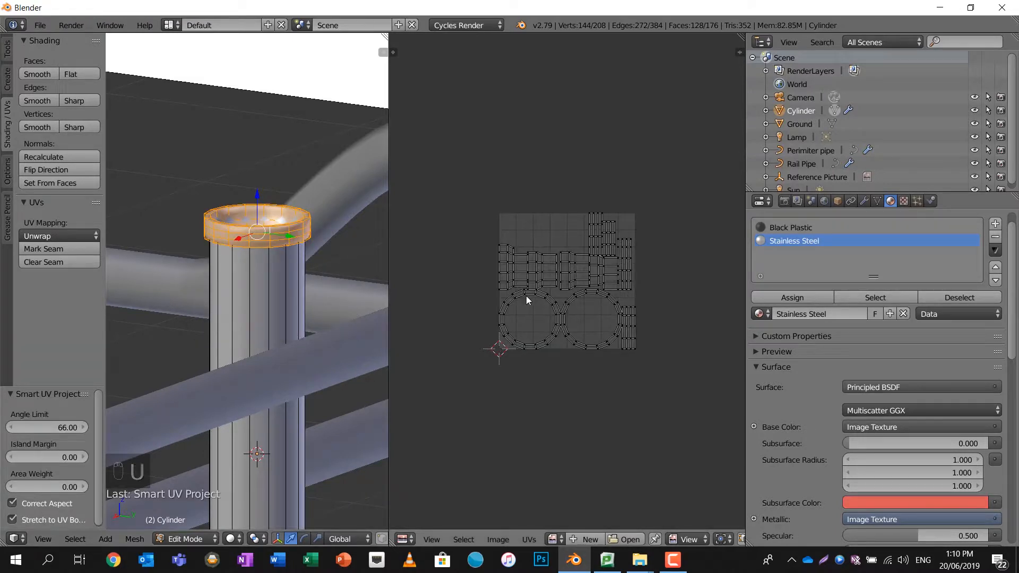
key(a)
key(a)
key(a)
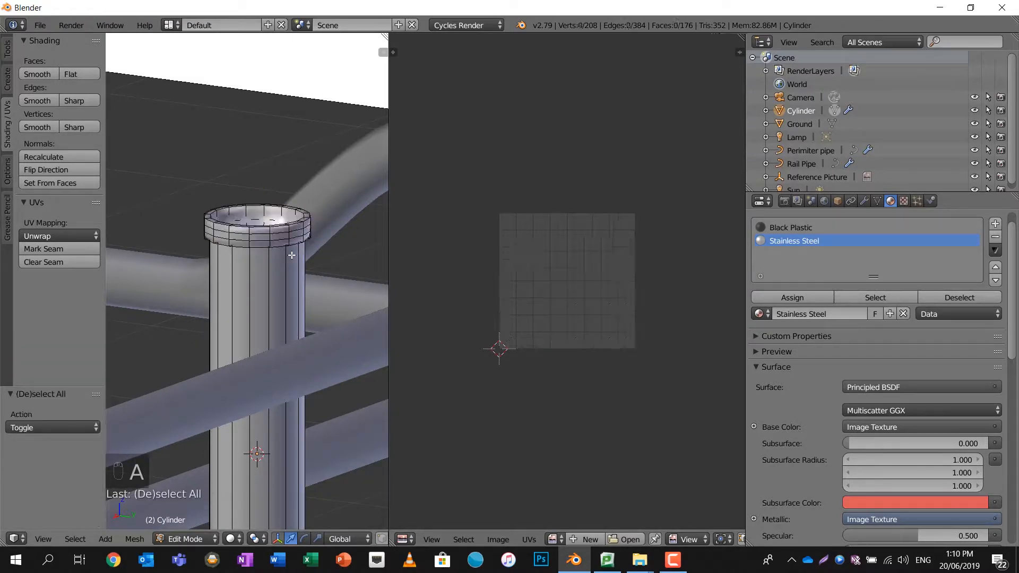
key(Tab)
Rename the Cylinder object as Rod Tube and merge the UV/Image Editor area back into the 3D viewport.
scroll(281, 248, down, 1)
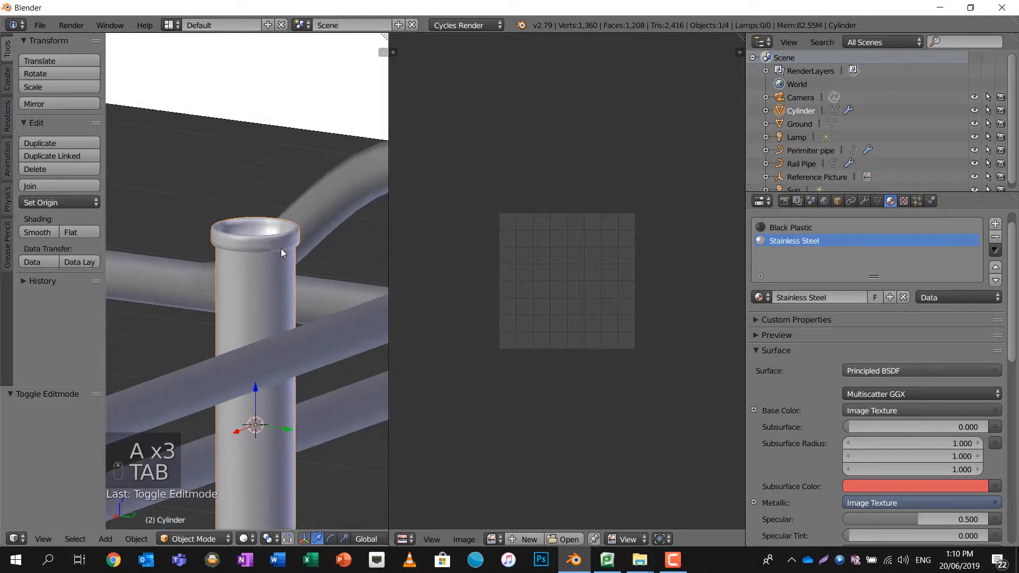
double_click(805, 111)
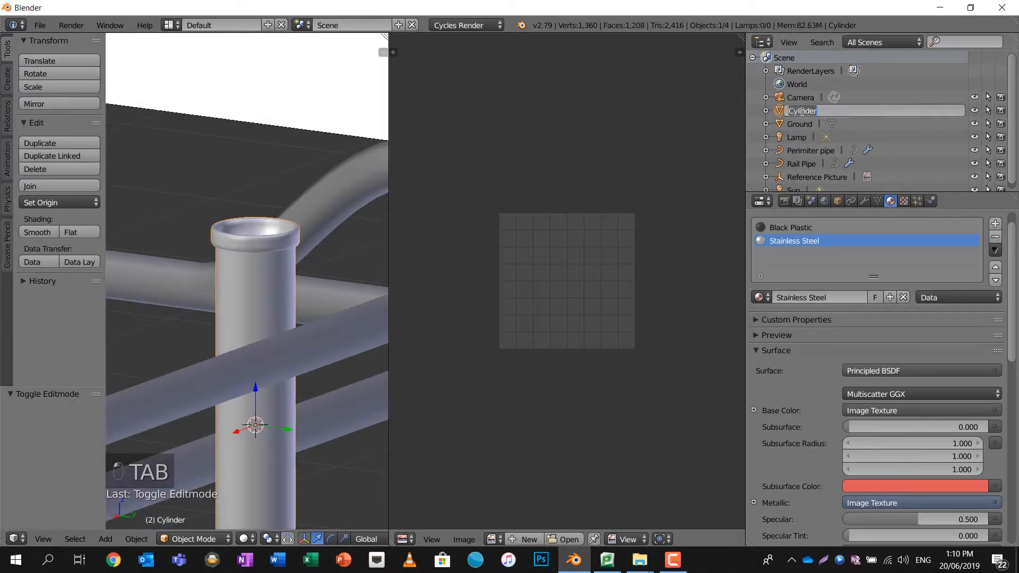
text(RodTube)
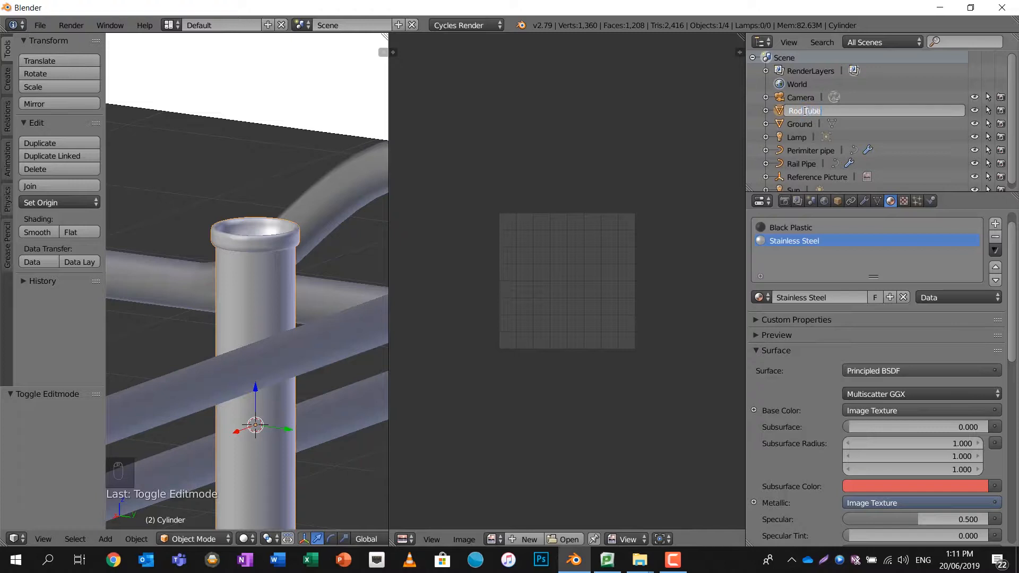
key(Return)
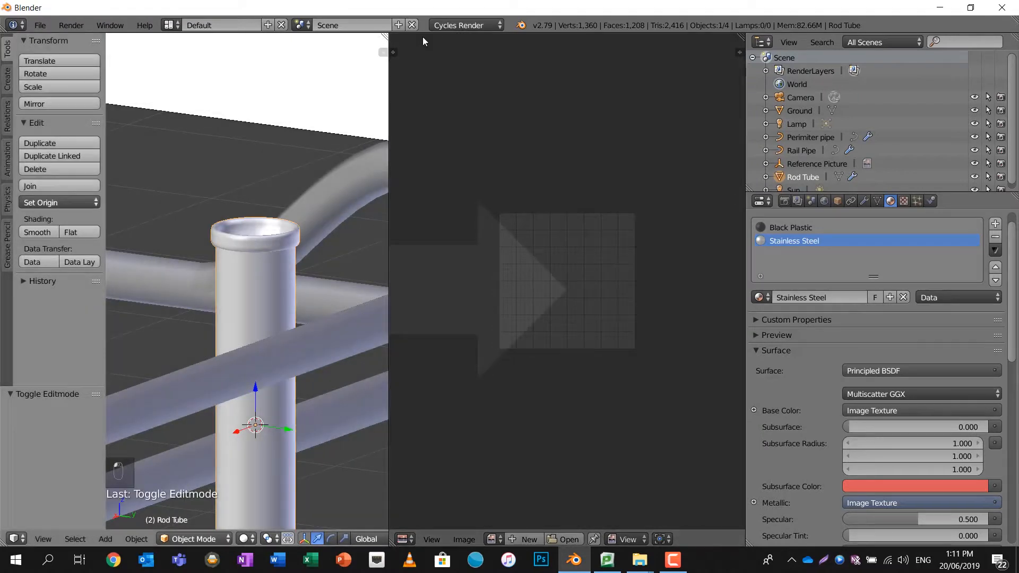
drag(423, 37, 426, 54)
Move the rod tube 2.217 along X toward the end of the rail.
scroll(450, 168, down, 5)
middle_drag(459, 187, 582, 282)
scroll(611, 230, down, 5)
scroll(497, 318, up, 1)
drag(492, 324, 656, 333)
middle_drag(656, 333, 649, 379)
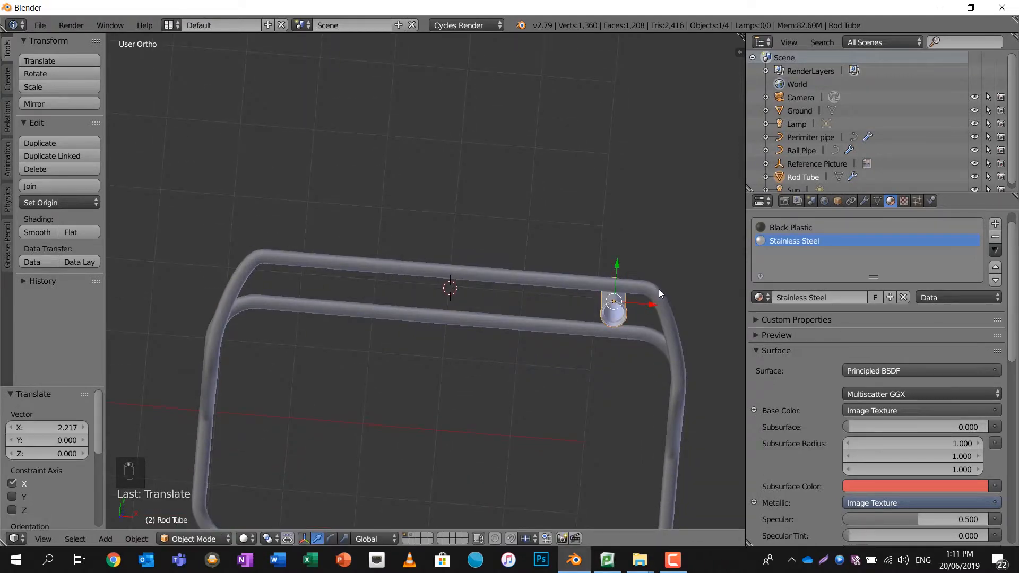
Shift the Rail Pipe's corner curve handle -0.312 along X, fine-tune it along X from the top, and return to Object Mode.
right_click(658, 303)
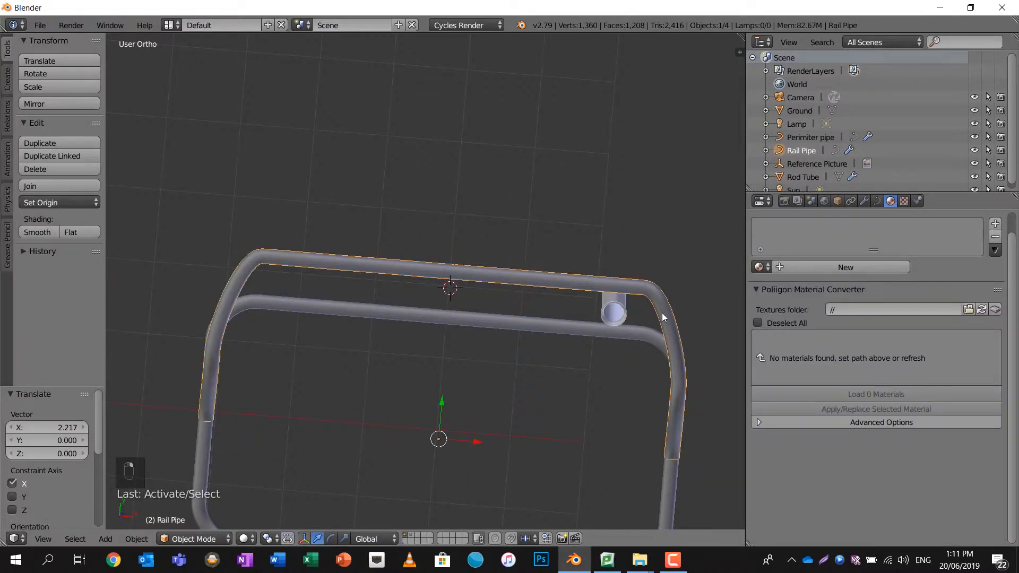
key(Tab)
right_click(243, 257)
key(g)
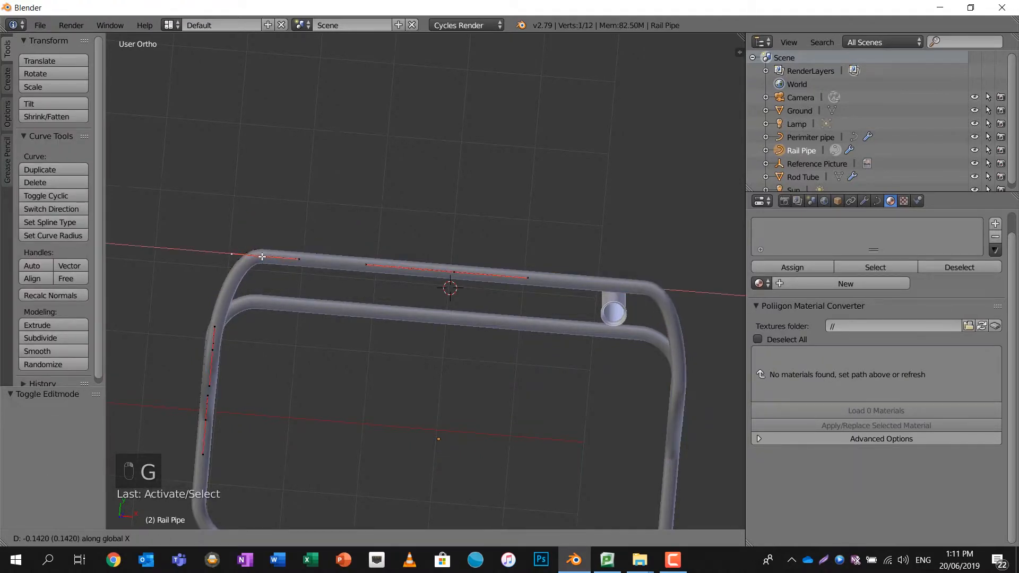
click(253, 258)
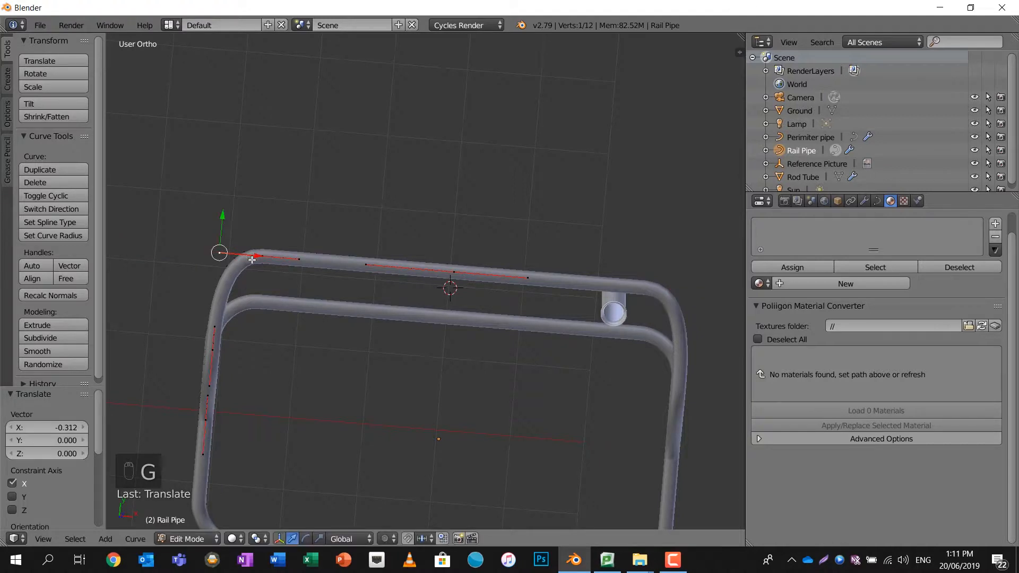
key(KP_7)
key(g)
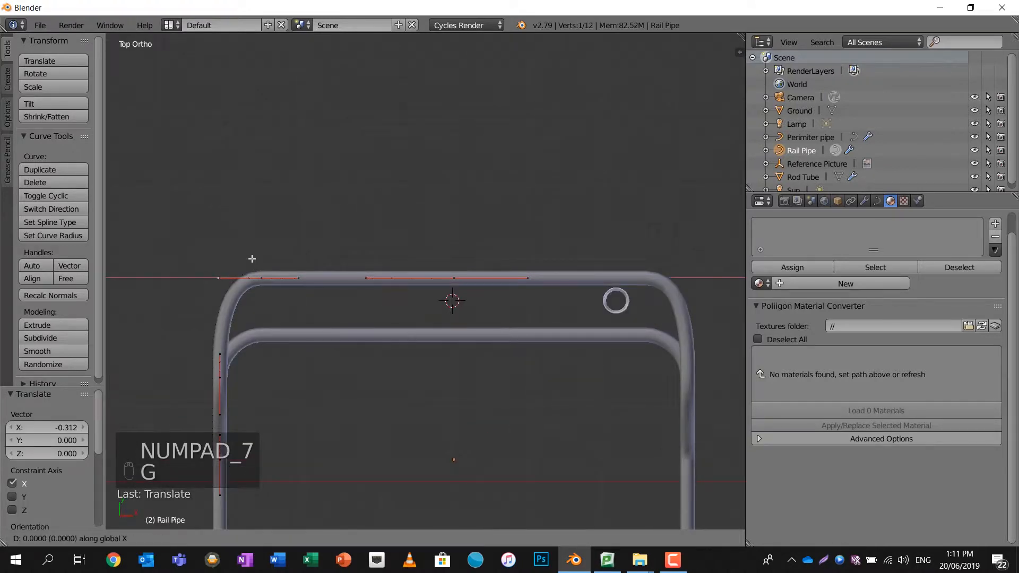
click(247, 262)
middle_drag(271, 290, 360, 280)
right_click(504, 337)
key(Tab)
Tilt the Rod Tube -19.1° around the X axis.
right_click(505, 337)
middle_drag(504, 337, 432, 303)
key(r)
key(x)
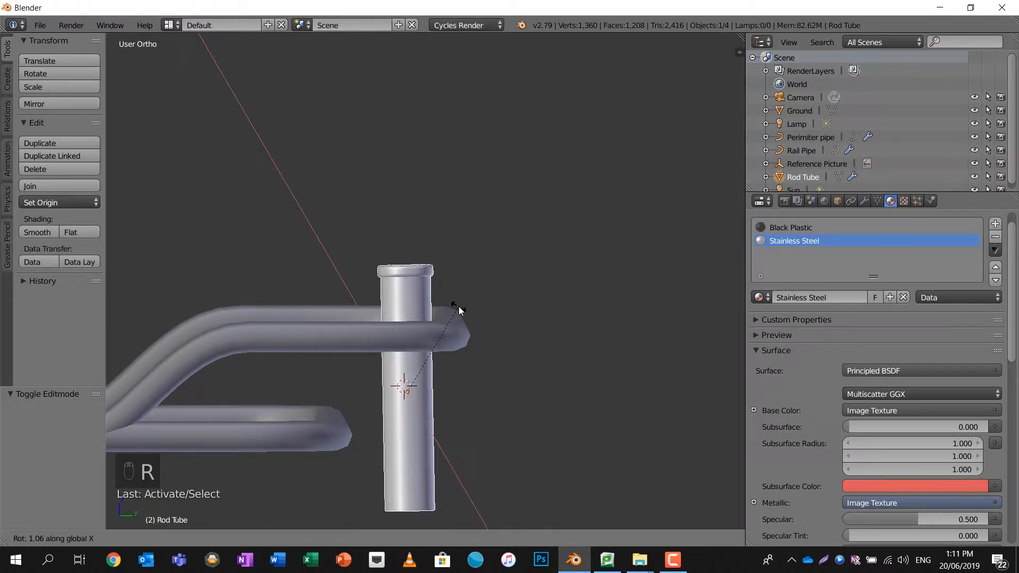
click(477, 332)
Move the tilted rod tube -0.090 along Y toward the lower pipe.
key(g)
key(x)
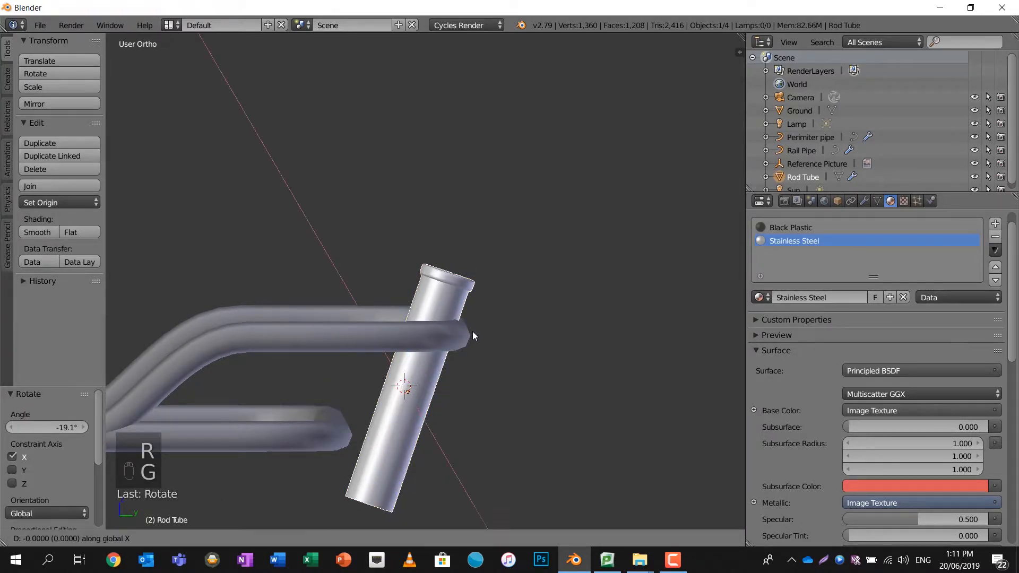
key(g)
key(y)
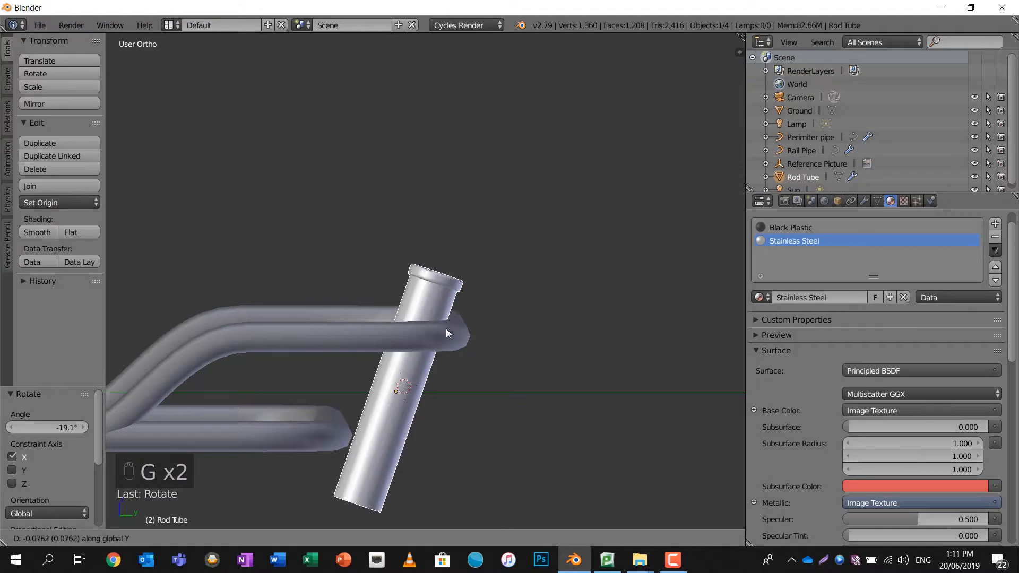
click(446, 329)
In a wireframe right-side view, nudge the rod tube -0.019 along Y to fit against both pipes, and restore solid shading.
key(KP_1)
key(KP_3)
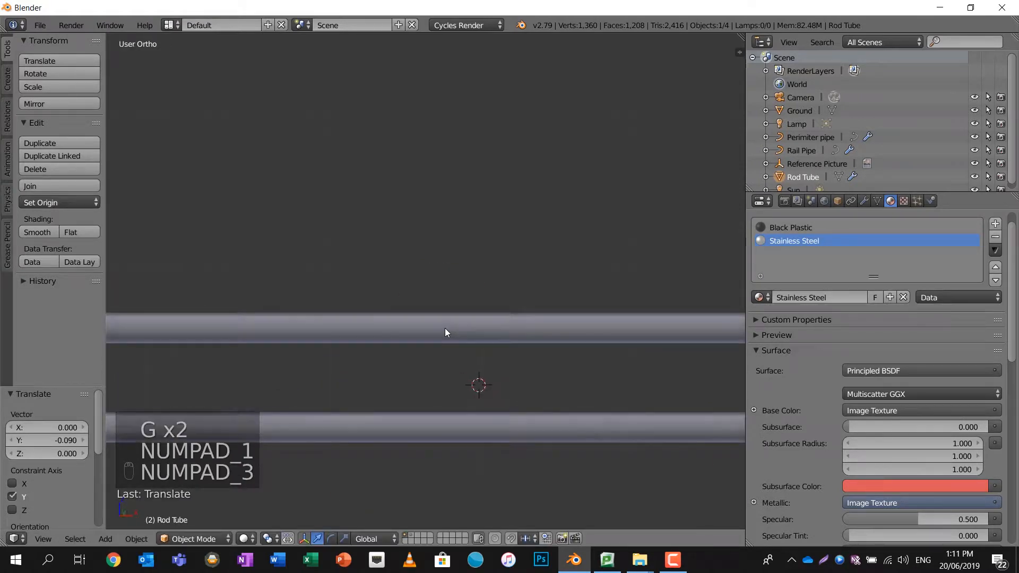
scroll(445, 333, up, 3)
shift+middle_drag(445, 328, 458, 255)
key(z)
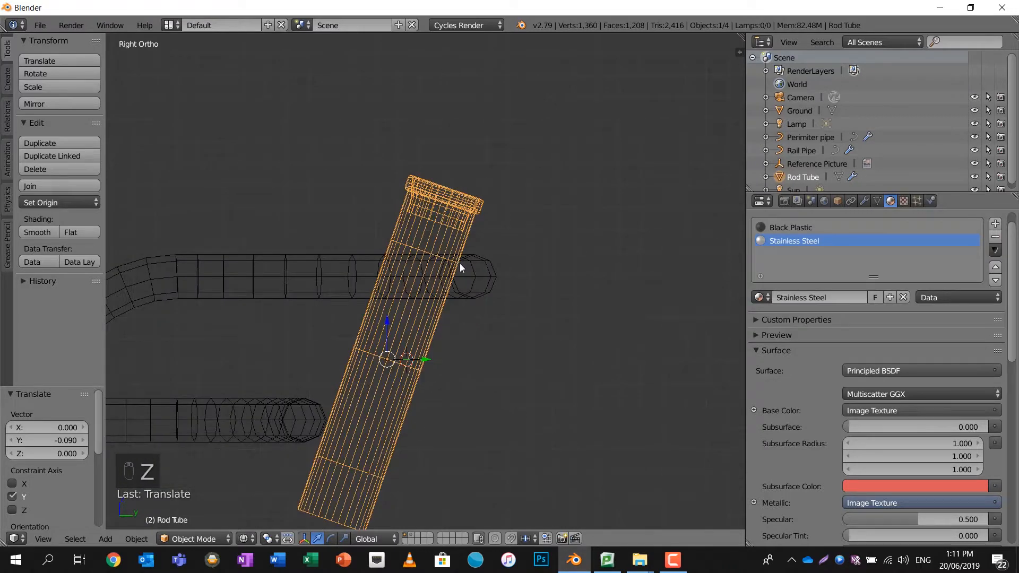
key(g)
key(y)
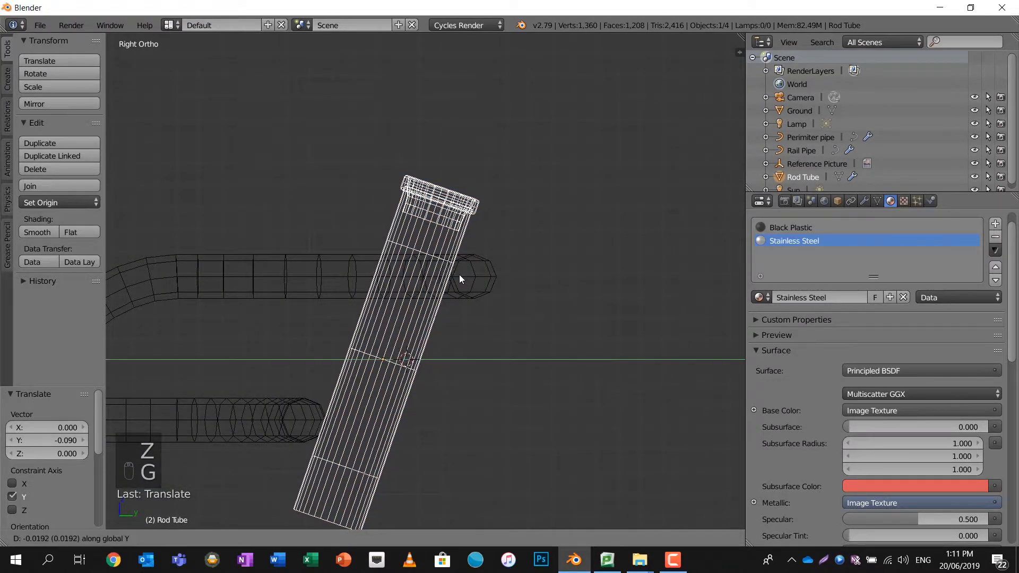
click(459, 275)
key(z)
Add an Array modifier to the rod tube and move the tube -4.870 along X to the opposite end of the rail.
middle_drag(458, 275, 441, 349)
scroll(349, 381, down, 6)
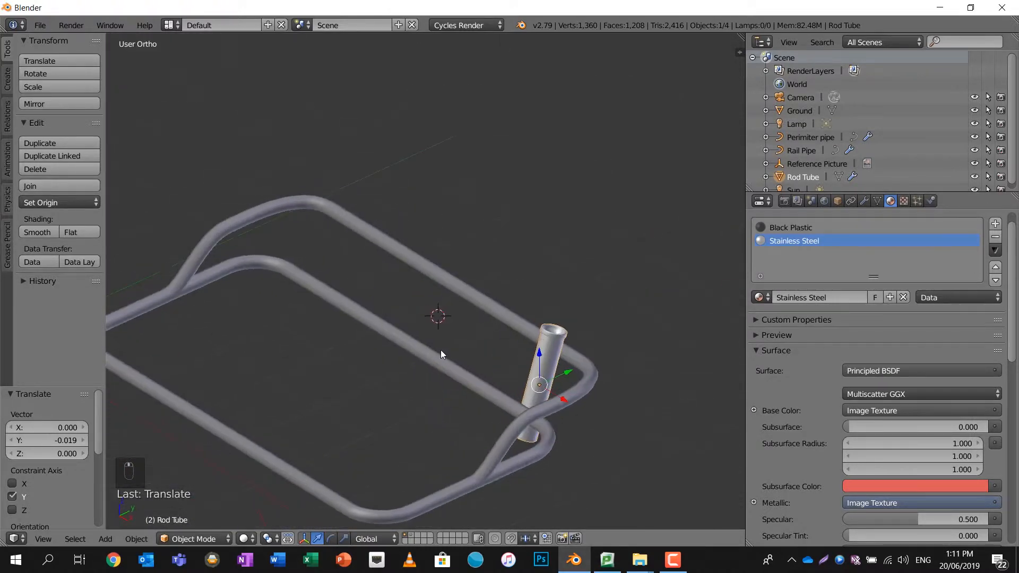
click(865, 201)
click(828, 246)
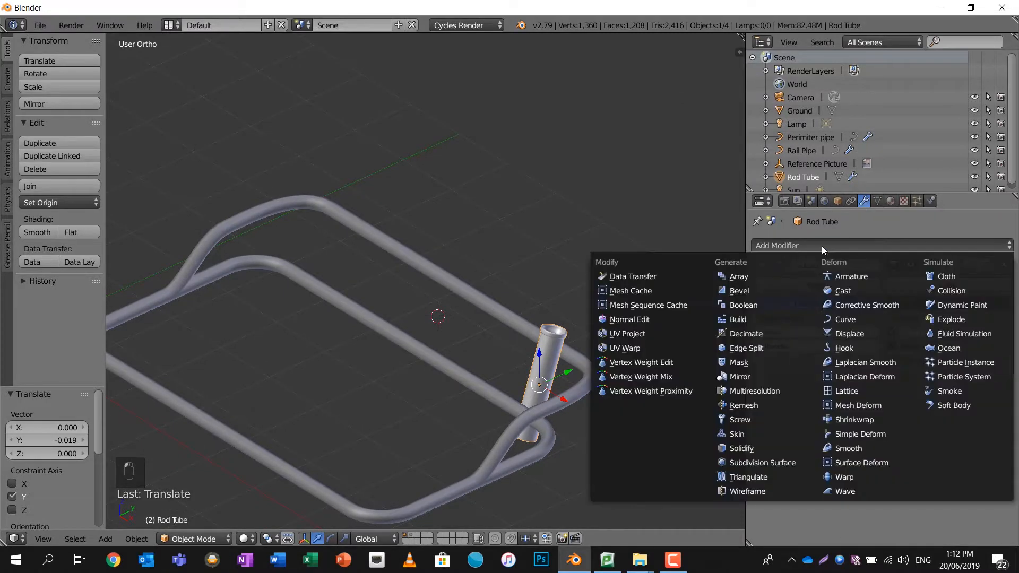
click(727, 278)
middle_drag(568, 338, 577, 316)
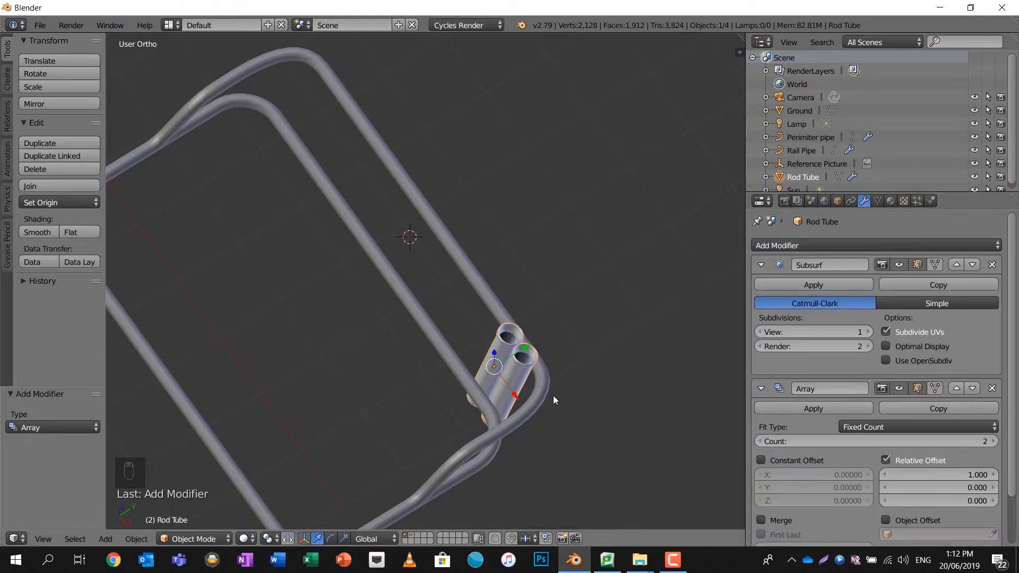
drag(515, 398, 268, 150)
Set the array's X relative offset to 4 and its count to 4.
click(948, 476)
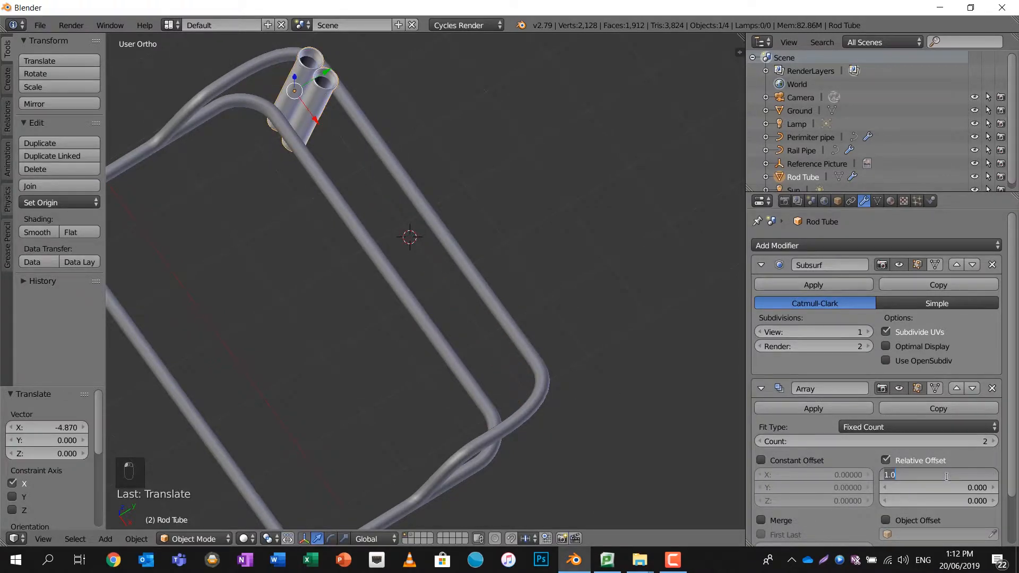
key(Return)
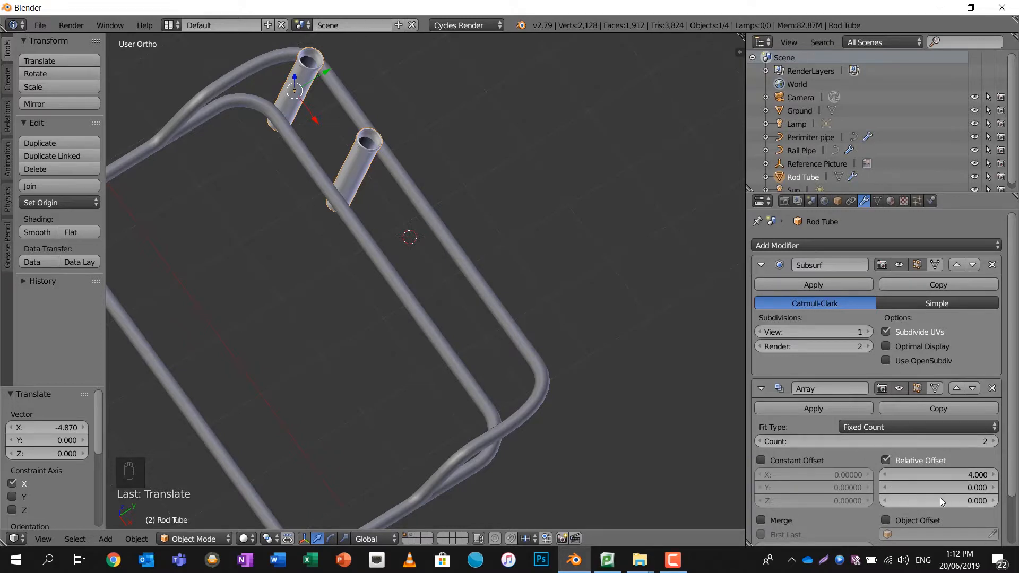
click(992, 442)
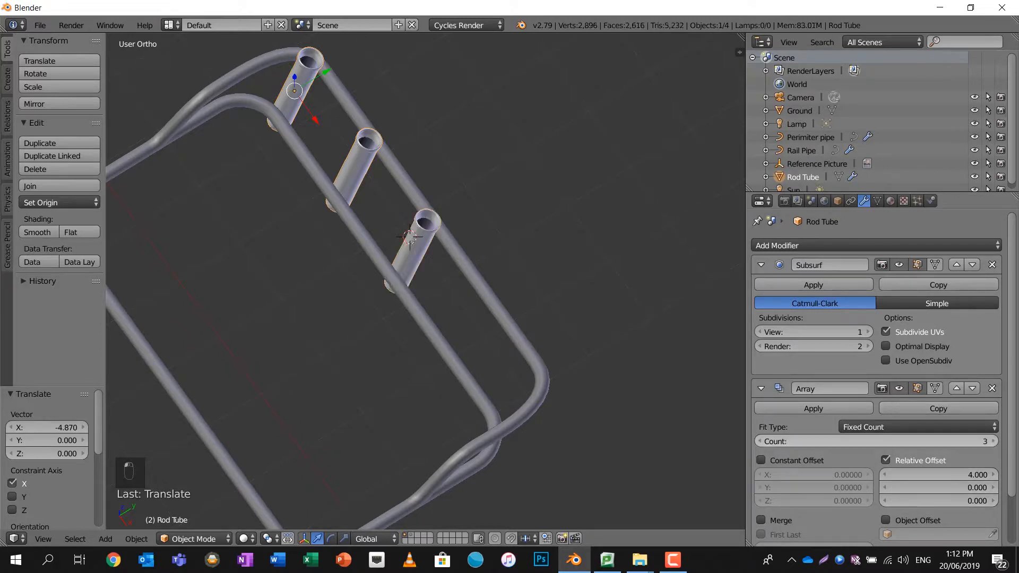
click(992, 442)
middle_drag(599, 337, 579, 299)
scroll(516, 278, down, 5)
scroll(516, 278, down, 2)
mouse_move(464, 265)
middle_down()
mouse_move(444, 260)
mouse_move(483, 265)
middle_up()
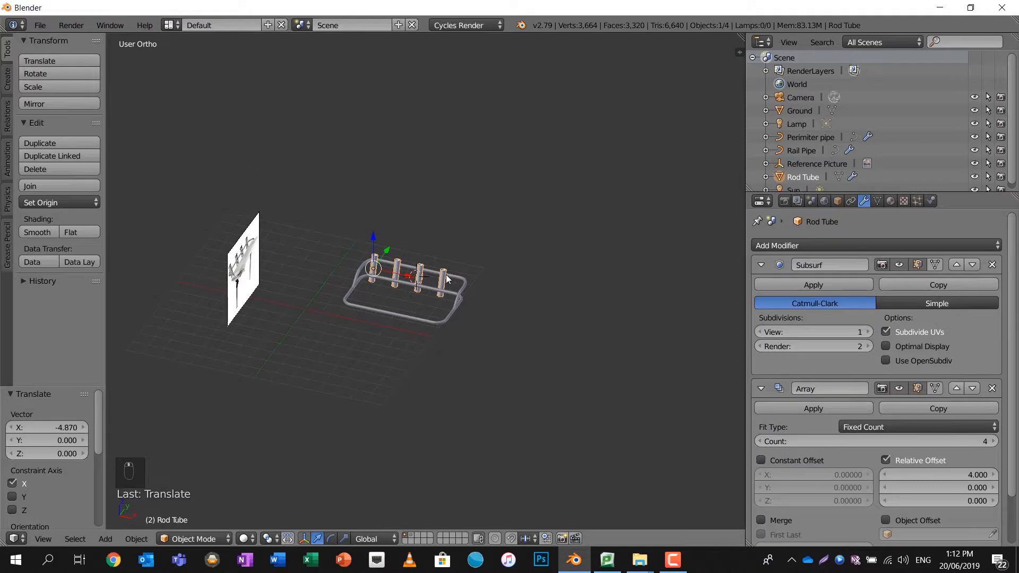
scroll(442, 275, up, 8)
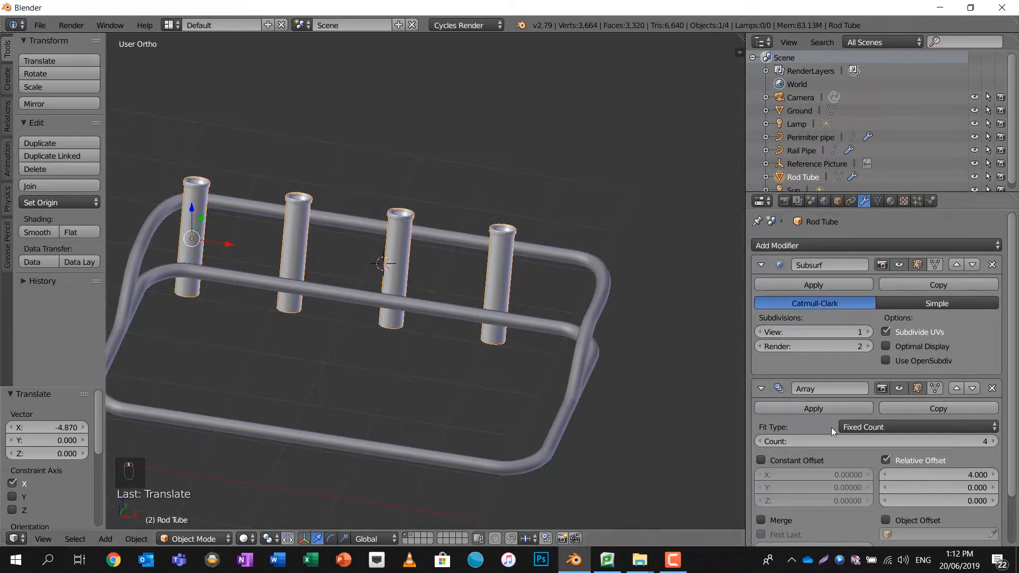
Space the tubes evenly along the rail with an X relative offset of 4.2, moving them 0.440 and -0.057 along X.
drag(231, 244, 265, 250)
middle_drag(266, 250, 286, 316)
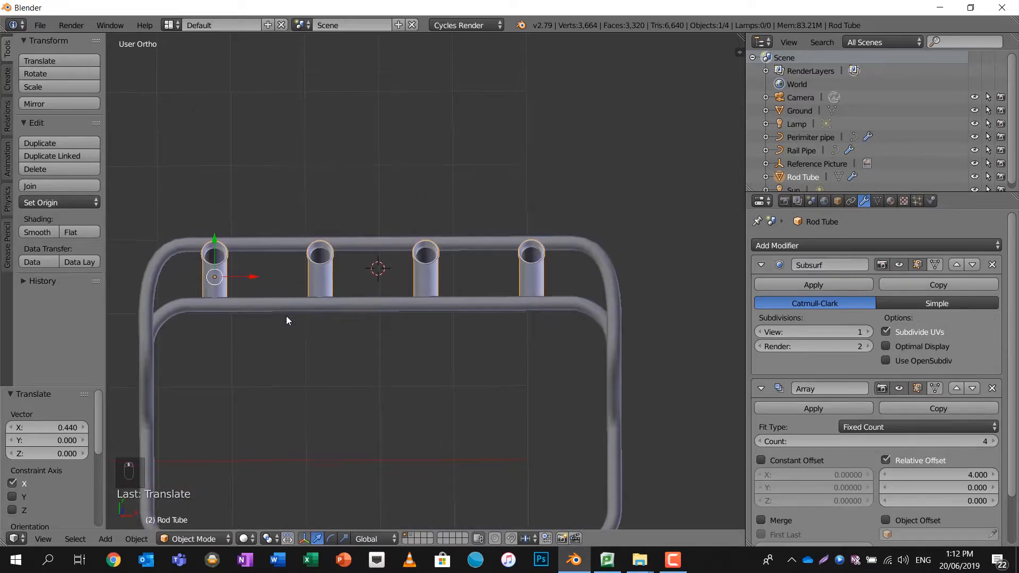
click(994, 475)
click(995, 477)
drag(251, 276, 245, 276)
Duplicate all curve points of the perimeter pipe in Edit Mode and move the copy -1.265 along Z.
middle_drag(390, 301, 460, 321)
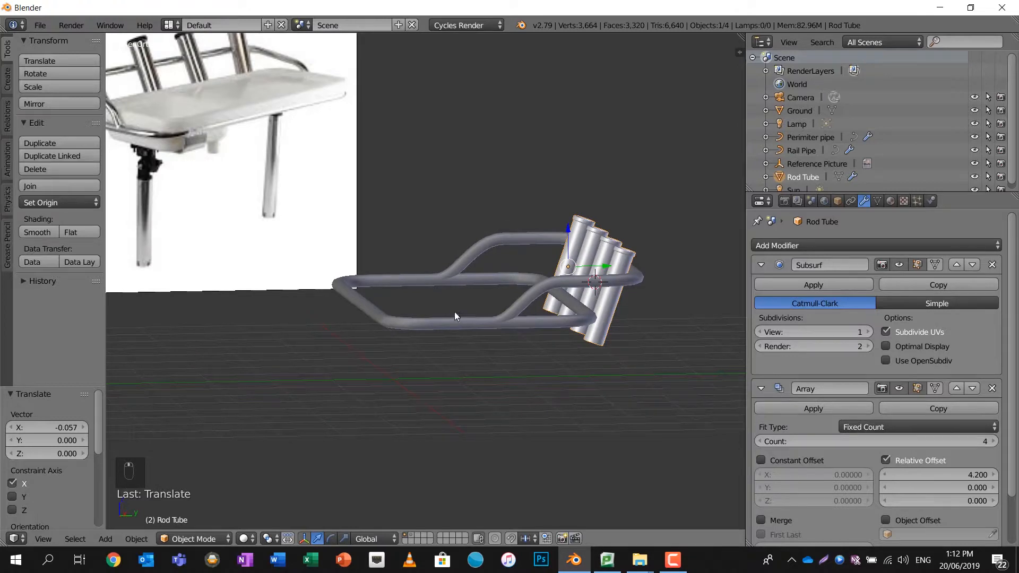
scroll(434, 291, down, 3)
scroll(434, 290, up, 4)
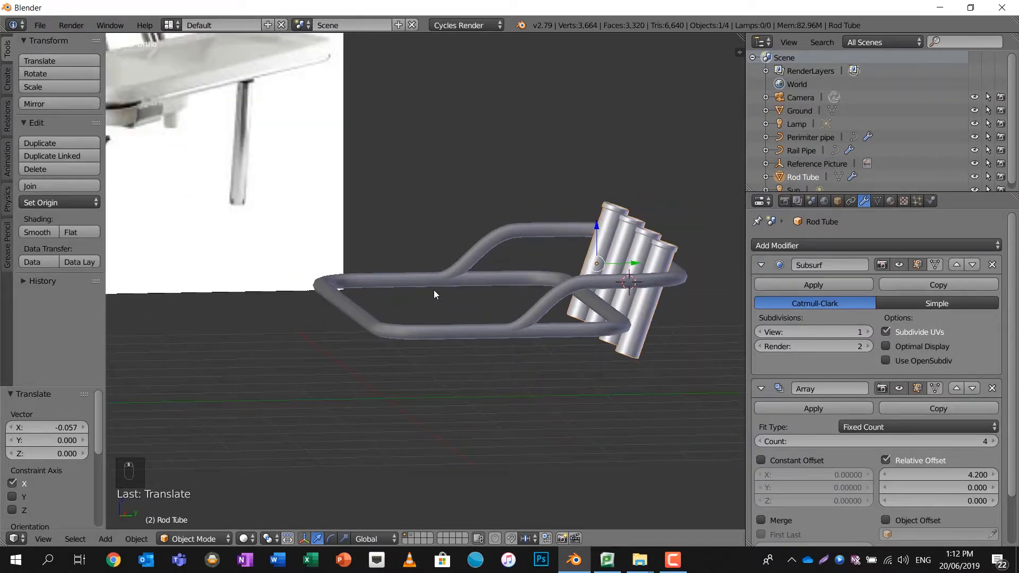
right_click(448, 323)
key(Tab)
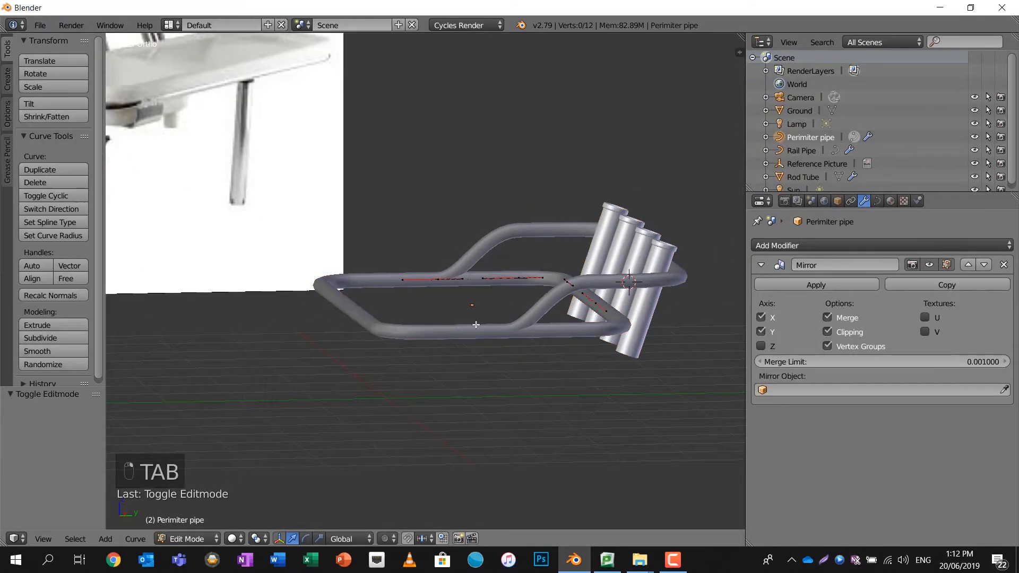
key(a)
key(a)
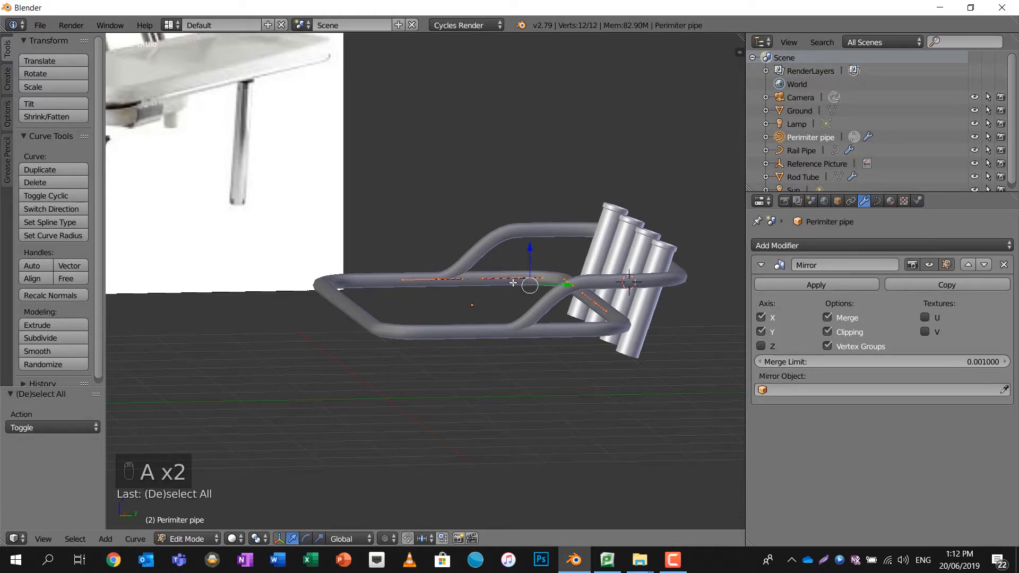
key(shift+d)
right_click(519, 324)
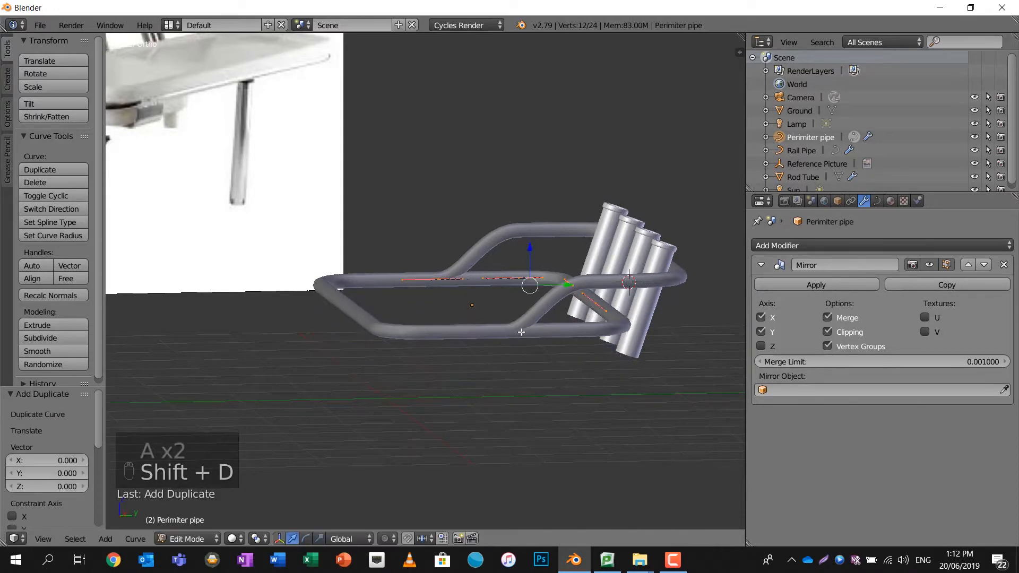
key(g)
key(z)
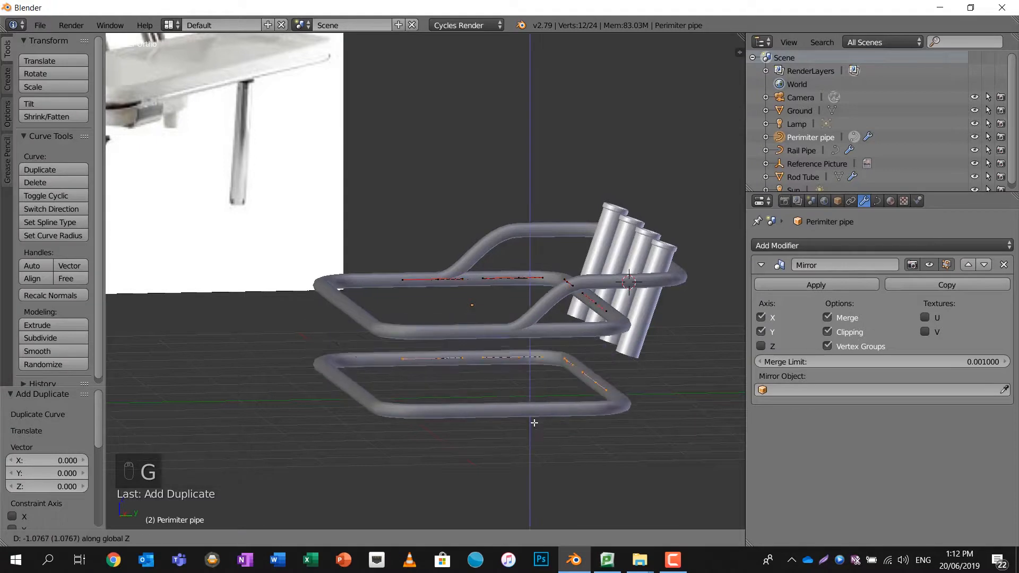
click(535, 425)
Examine the duplicated lower pipe against the bait board in the reference picture.
middle_drag(548, 363, 594, 297)
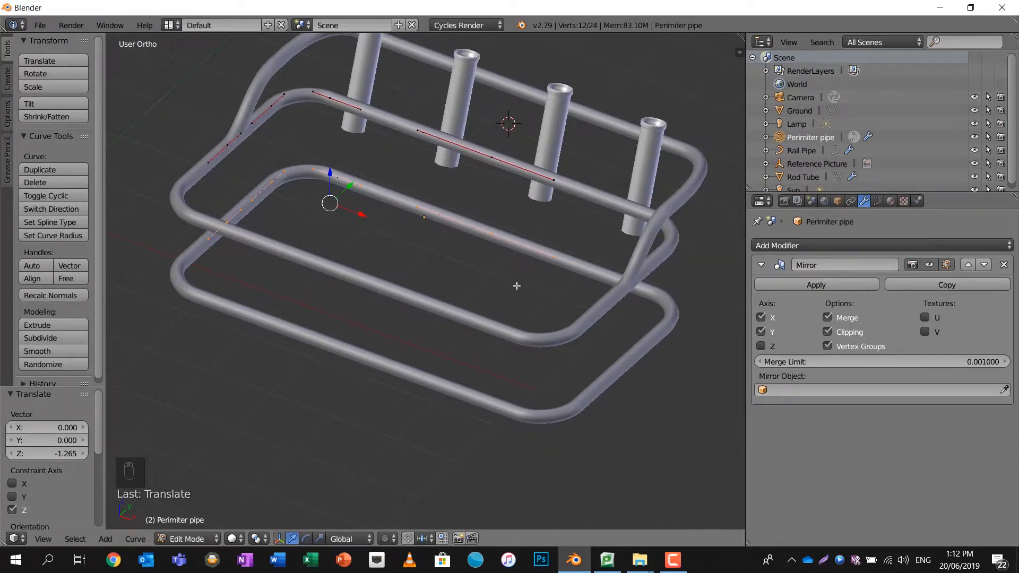
shift+middle_drag(517, 286, 547, 290)
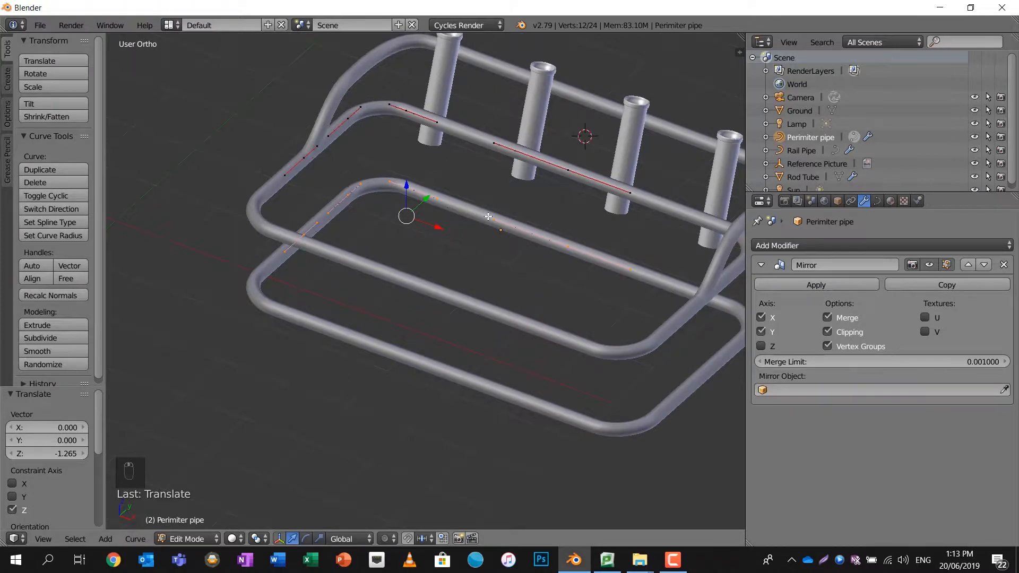
scroll(486, 216, down, 7)
middle_drag(253, 164, 229, 121)
scroll(243, 164, up, 2)
scroll(244, 185, down, 2)
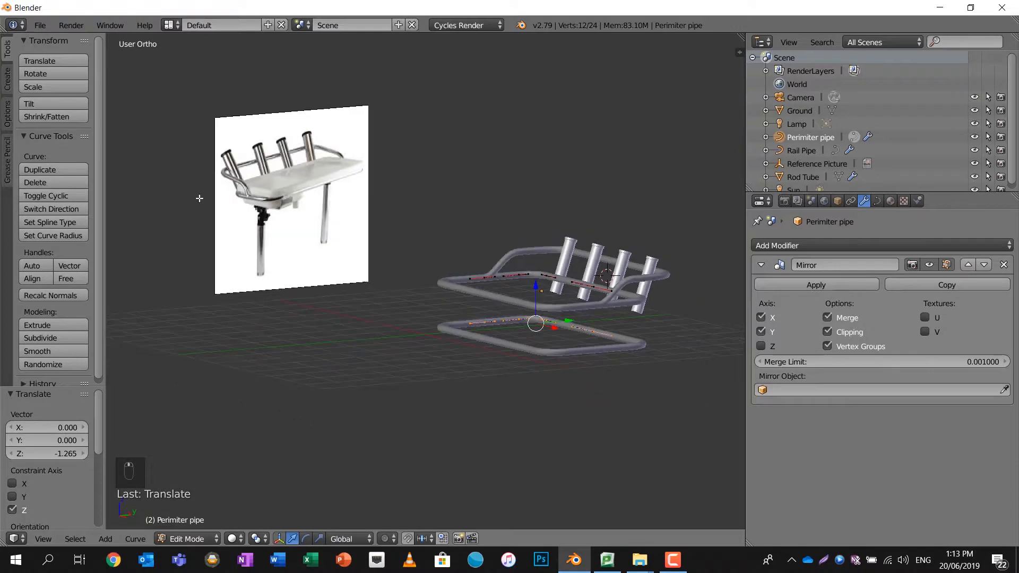
scroll(249, 208, up, 5)
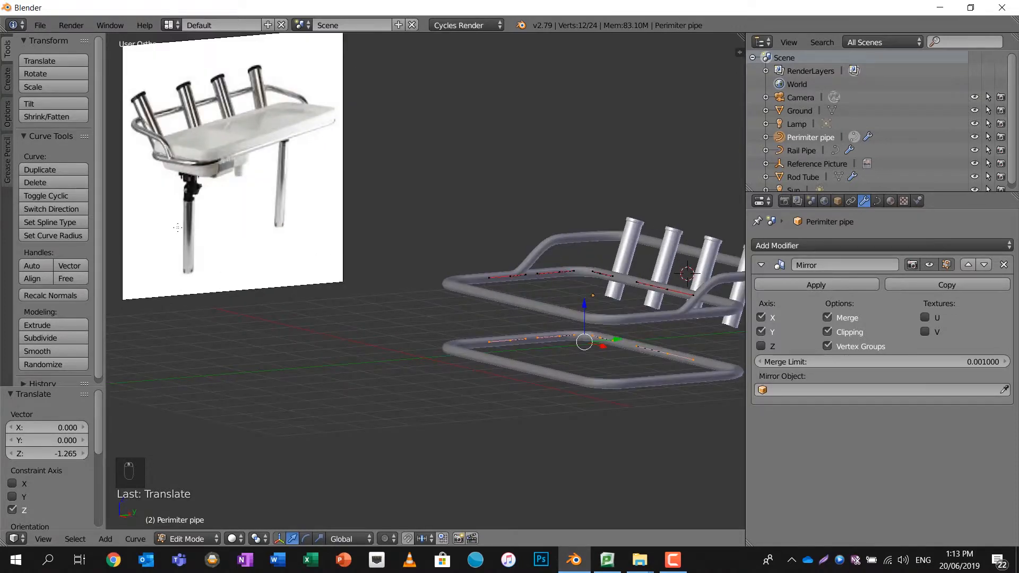
middle_drag(613, 333, 588, 311)
key(Tab)
key(a)
key(a)
right_click(478, 331)
key(Tab)
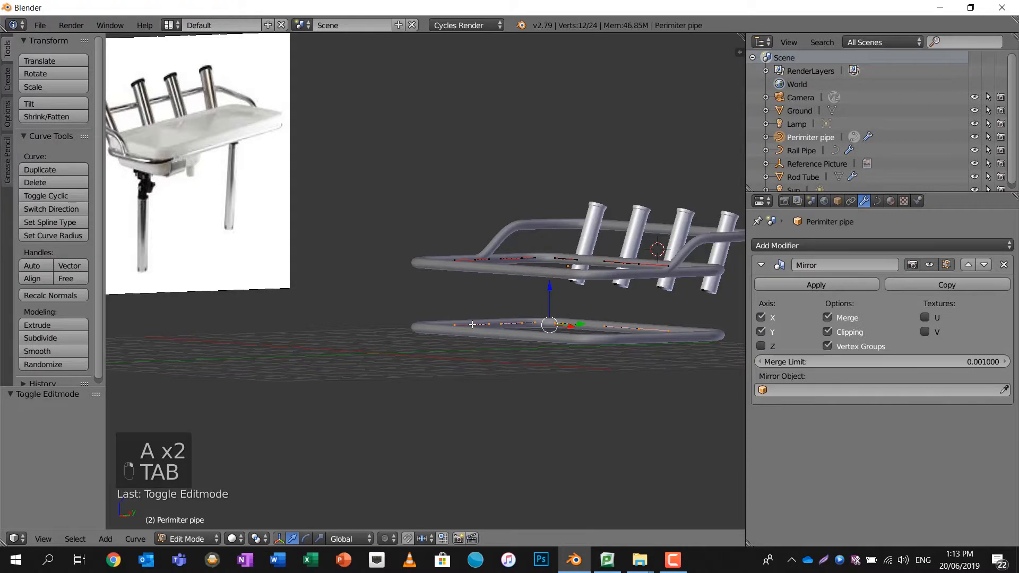
Select the lower duplicated pipe's curve points and separate them into their own object.
key(a)
key(a)
key(b)
drag(402, 301, 720, 399)
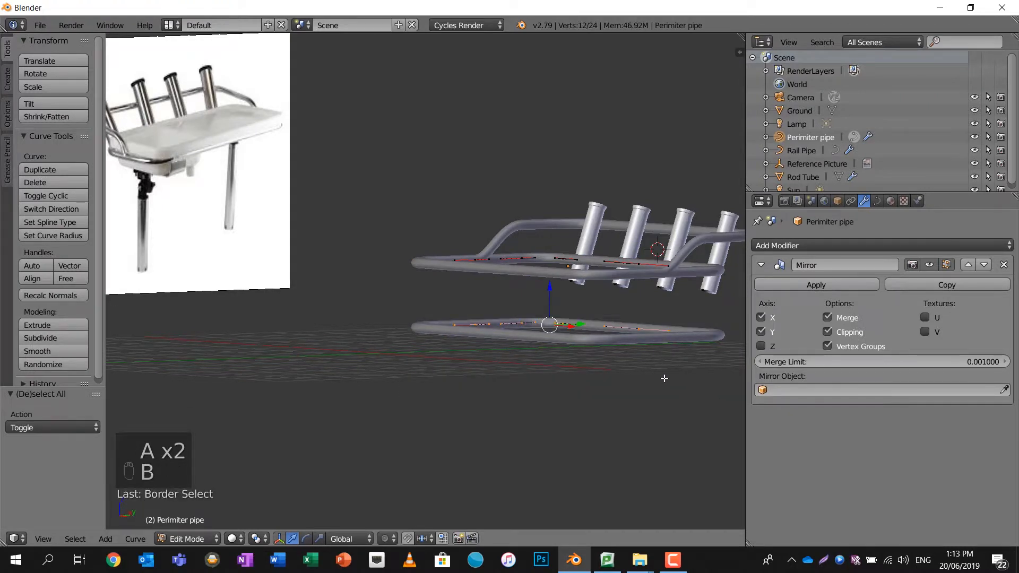
key(space)
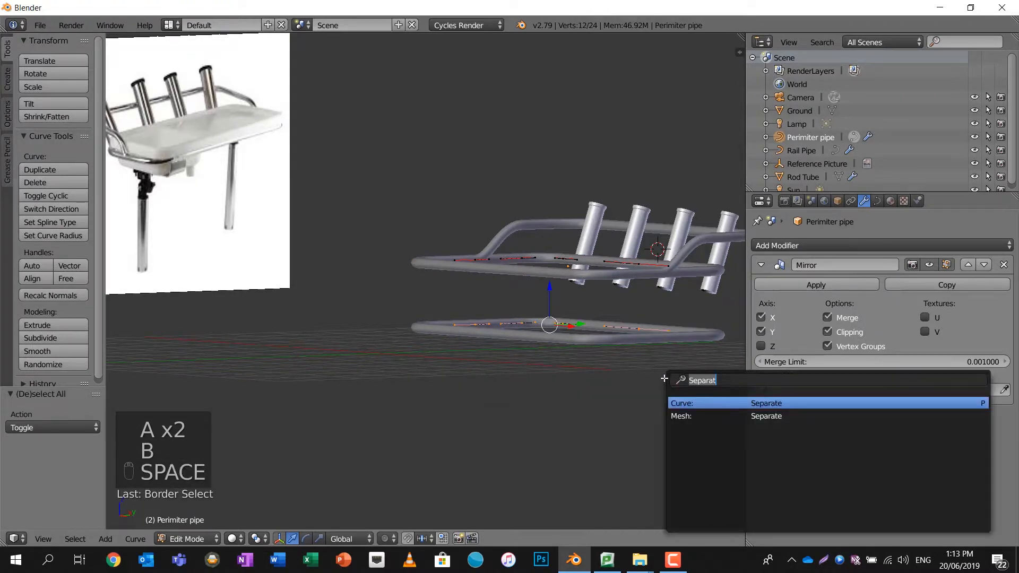
click(716, 403)
click(709, 425)
middle_drag(703, 391, 660, 368)
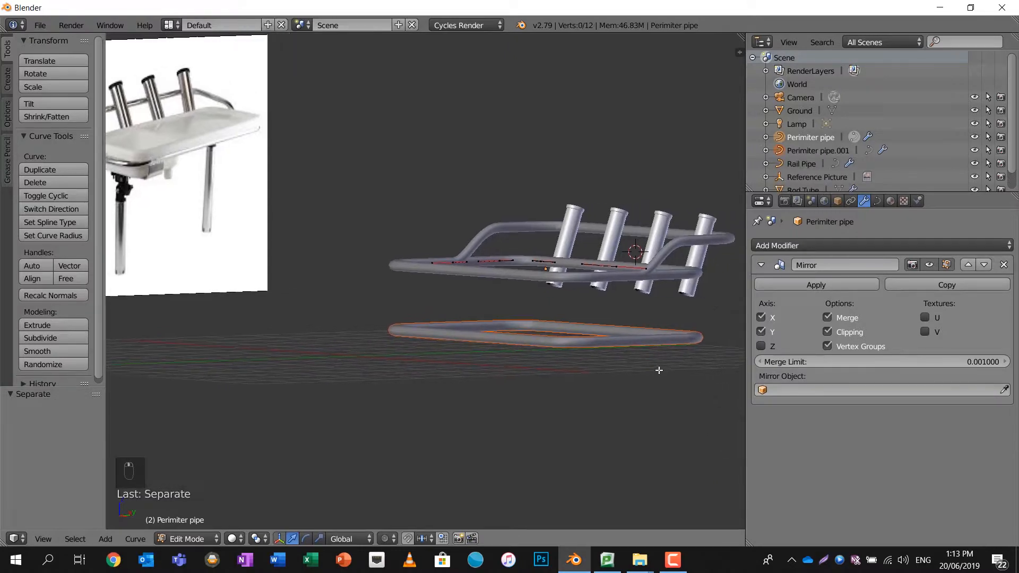
Enter Edit Mode on the separated lower pipe and turn off its Mirror modifier's display in Edit Mode.
key(Tab)
right_click(609, 336)
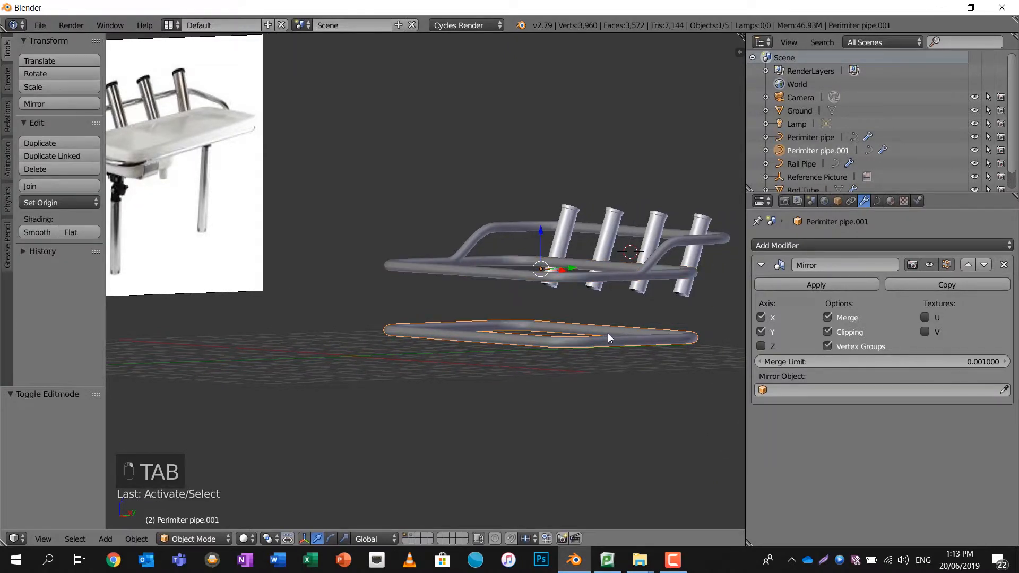
key(Tab)
middle_drag(608, 333, 611, 367)
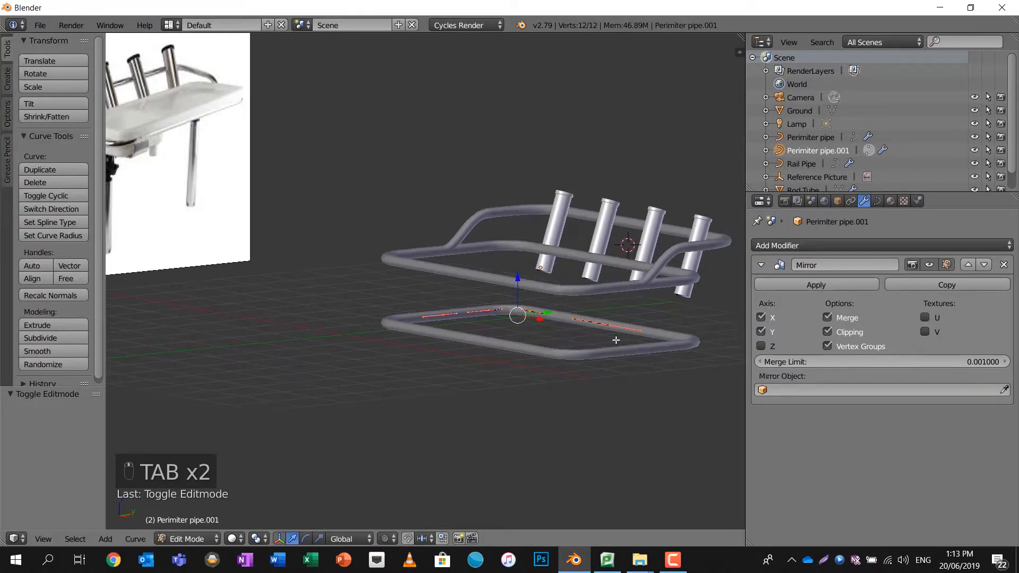
click(947, 265)
Delete the lower pipe's curve points along its short side, leaving only the straight section along the rod-holder side.
middle_drag(510, 345, 516, 325)
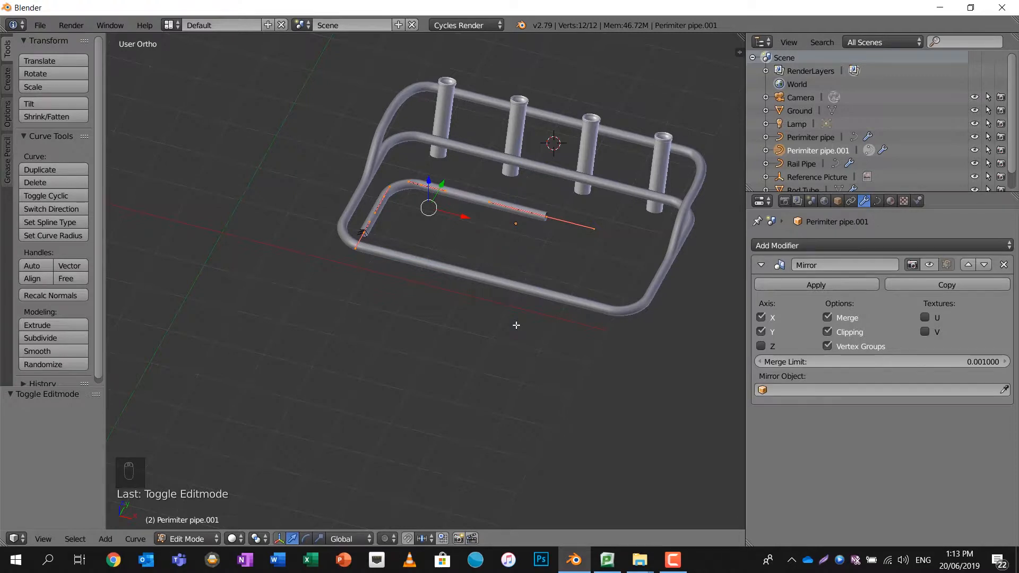
scroll(408, 234, up, 2)
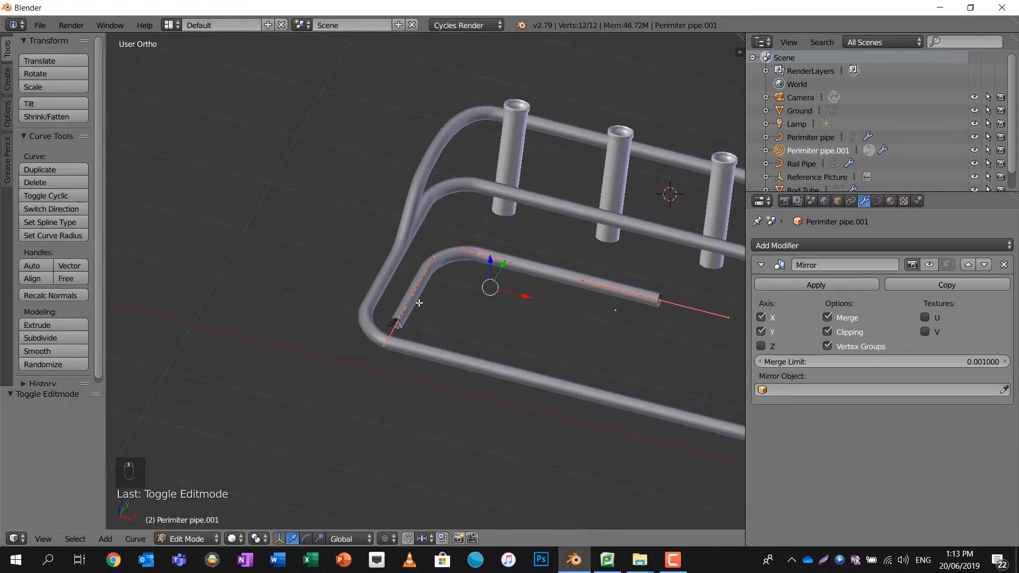
key(a)
key(b)
drag(399, 287, 430, 333)
right_click(422, 321)
key(x)
click(422, 321)
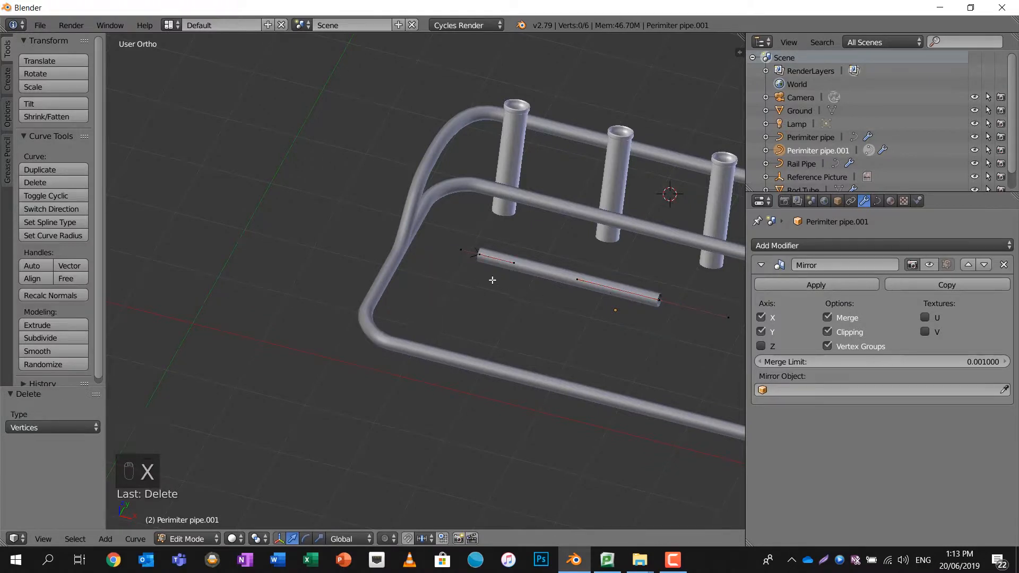
Select all points of the remaining straight pipe and rotate it 90° about the global Y axis to stand upright.
right_click(604, 285)
key(a)
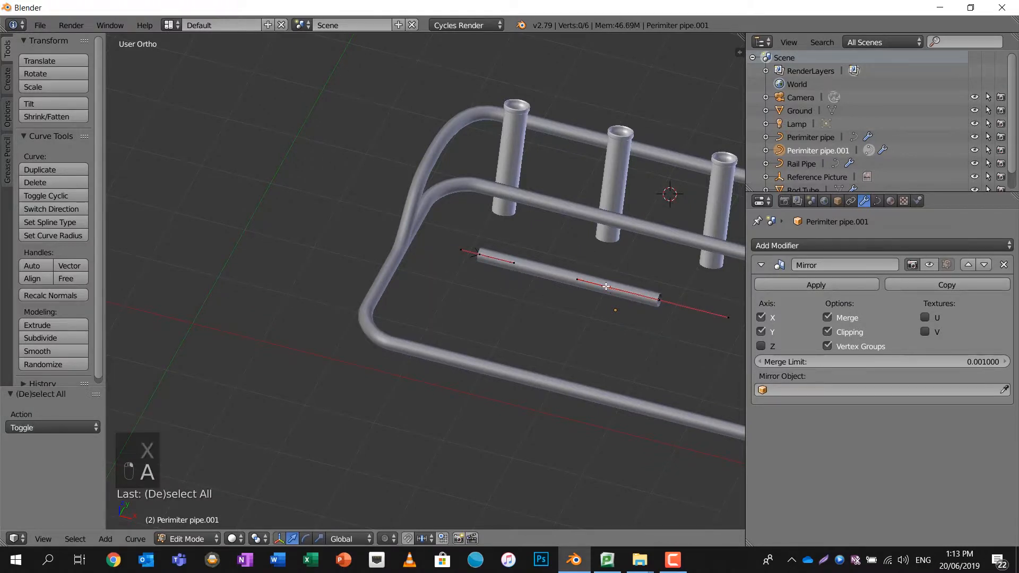
key(a)
middle_drag(600, 298, 609, 257)
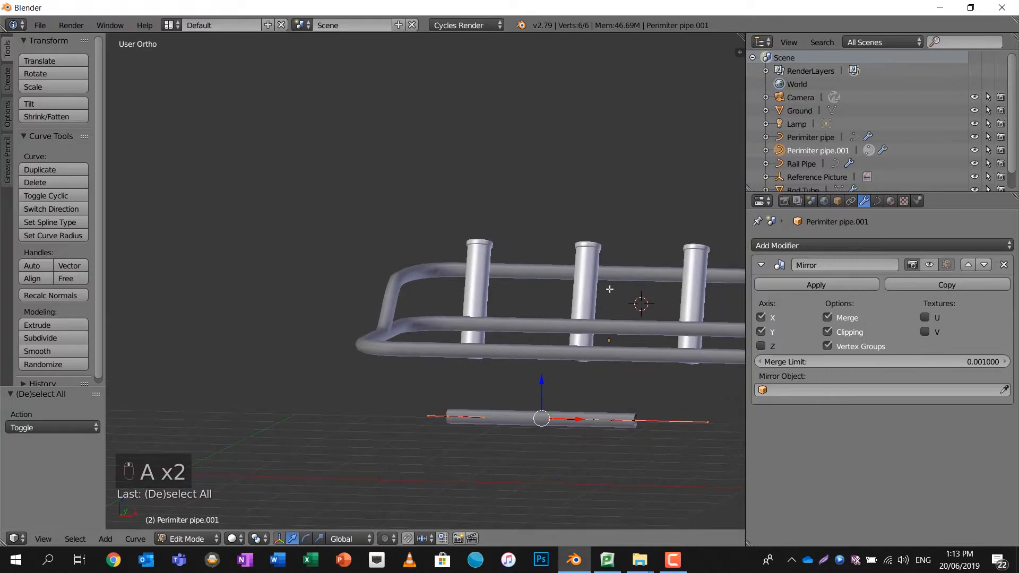
text(ry)
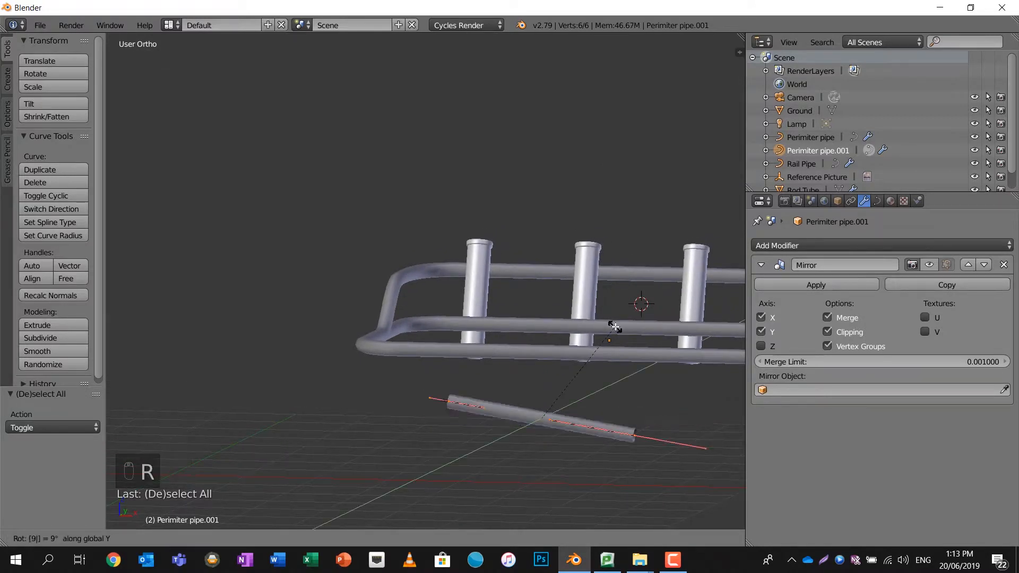
text(90)
key(Return)
Move the upright pipe along X under the perimeter frame's short side, and -1.629 along Y towards the middle of that side.
mouse_move(595, 326)
middle_down()
mouse_move(544, 412)
mouse_move(552, 437)
mouse_move(560, 382)
mouse_move(594, 356)
mouse_move(596, 339)
middle_up()
key(KP_7)
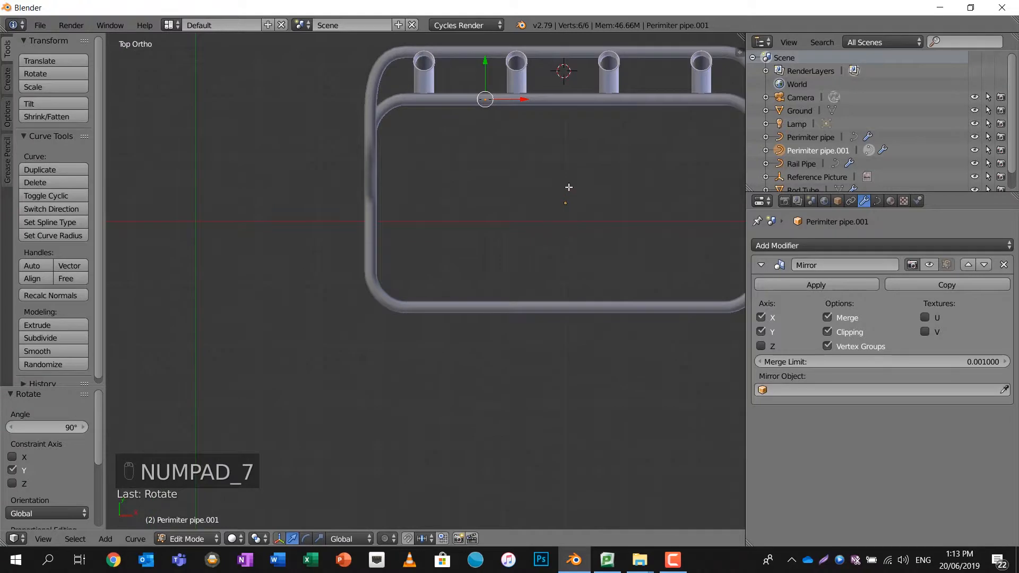
drag(527, 100, 412, 109)
drag(372, 63, 375, 162)
middle_drag(387, 186, 453, 309)
mouse_move(407, 337)
middle_down()
mouse_move(343, 339)
mouse_move(391, 335)
middle_up()
scroll(390, 344, down, 5)
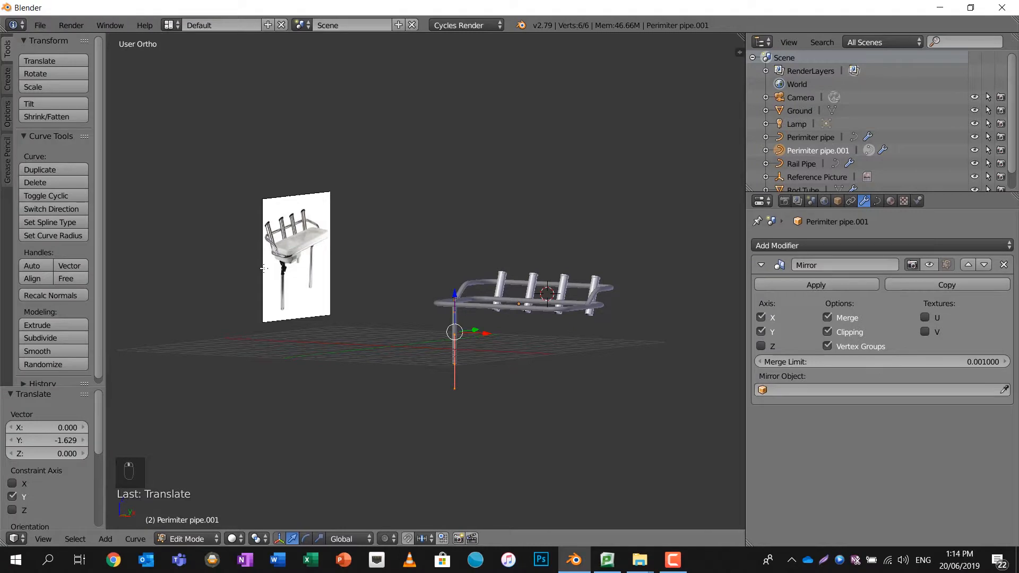
Thicken the leg pipe under the frame by setting its bevel depth to 0.214.
scroll(263, 268, up, 4)
shift+middle_drag(257, 269, 327, 280)
middle_drag(657, 362, 722, 371)
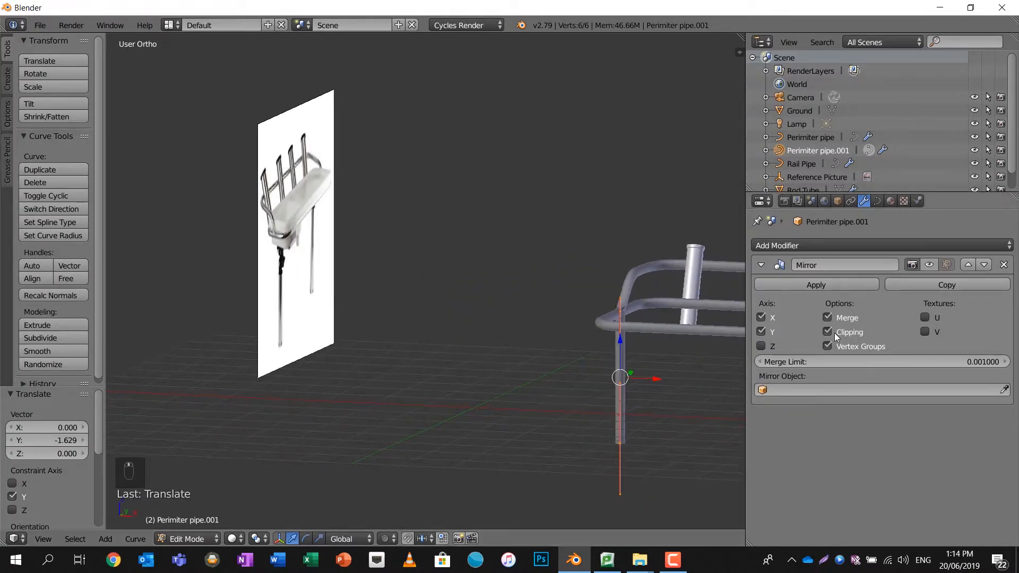
click(879, 201)
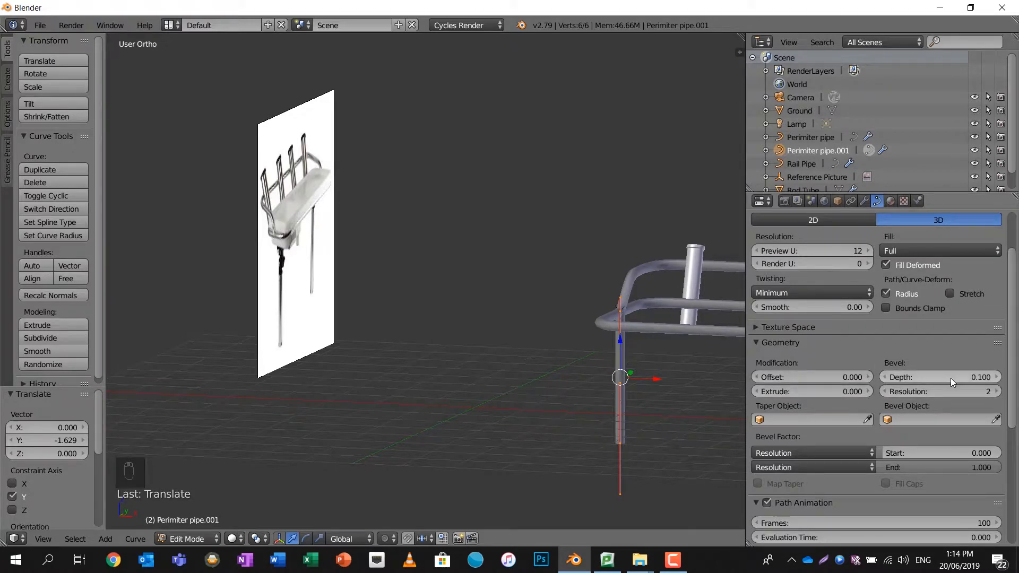
drag(932, 378, 985, 378)
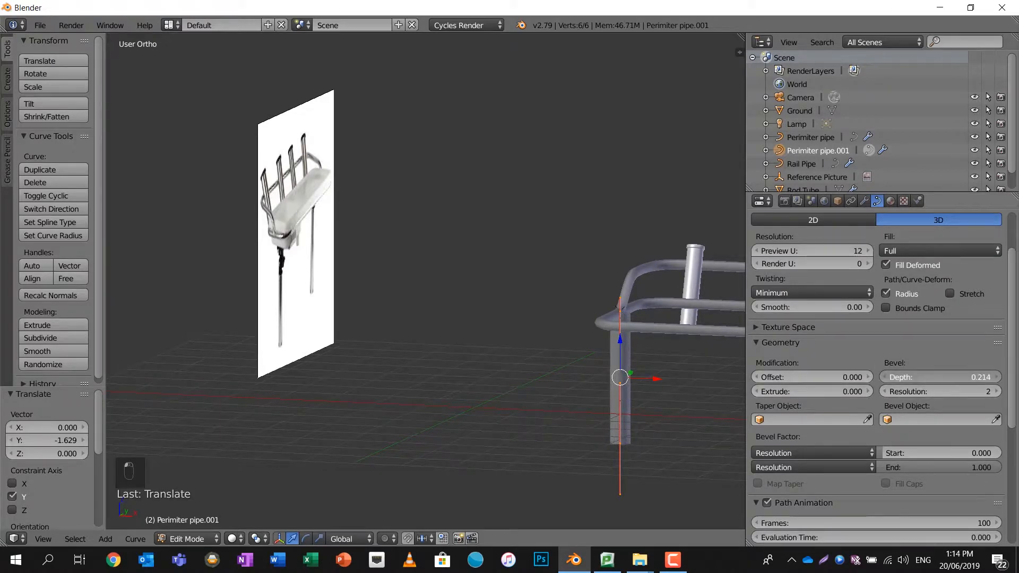
Move the leg pipe's points about 0.136 along the X axis so it sits better under the frame's corner.
middle_drag(505, 343, 576, 330)
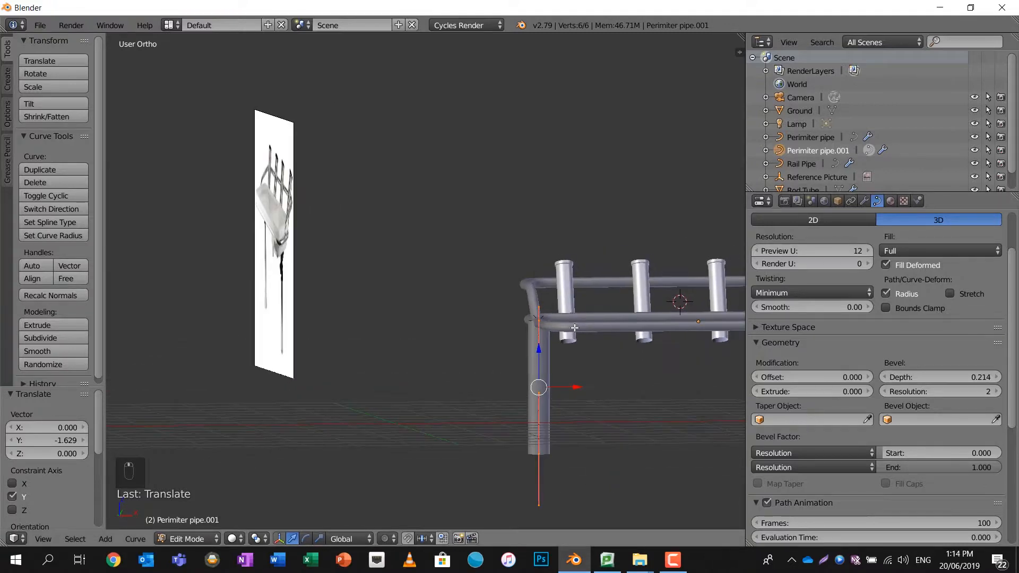
scroll(572, 330, up, 3)
scroll(570, 330, up, 5)
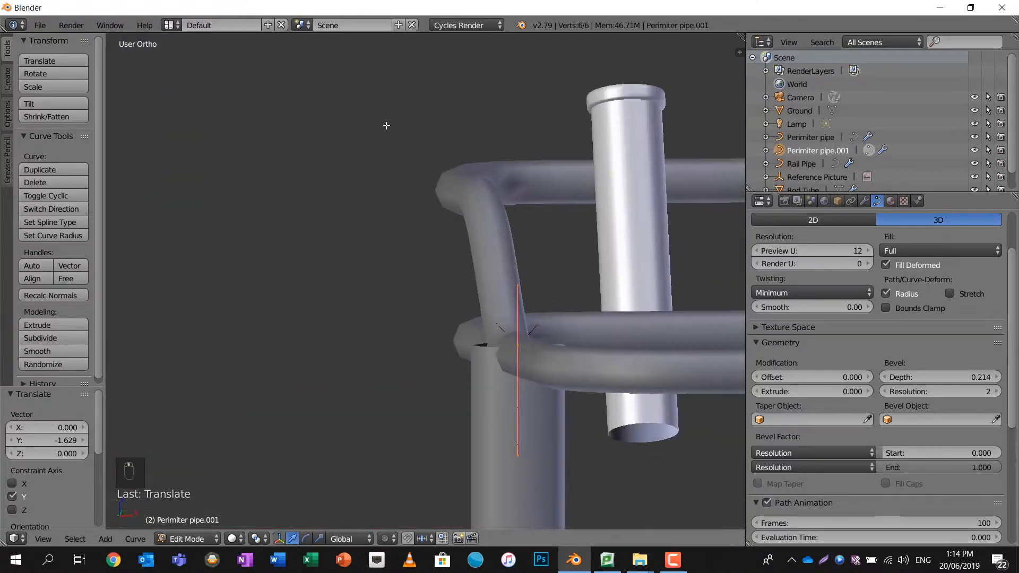
scroll(409, 171, down, 3)
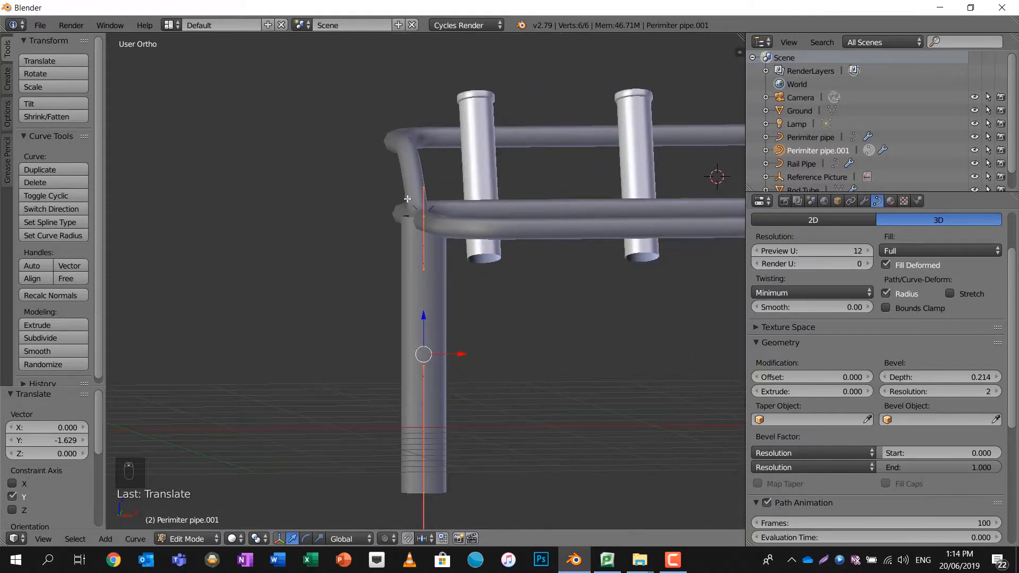
drag(462, 357, 475, 357)
middle_drag(475, 310, 473, 334)
scroll(534, 275, down, 5)
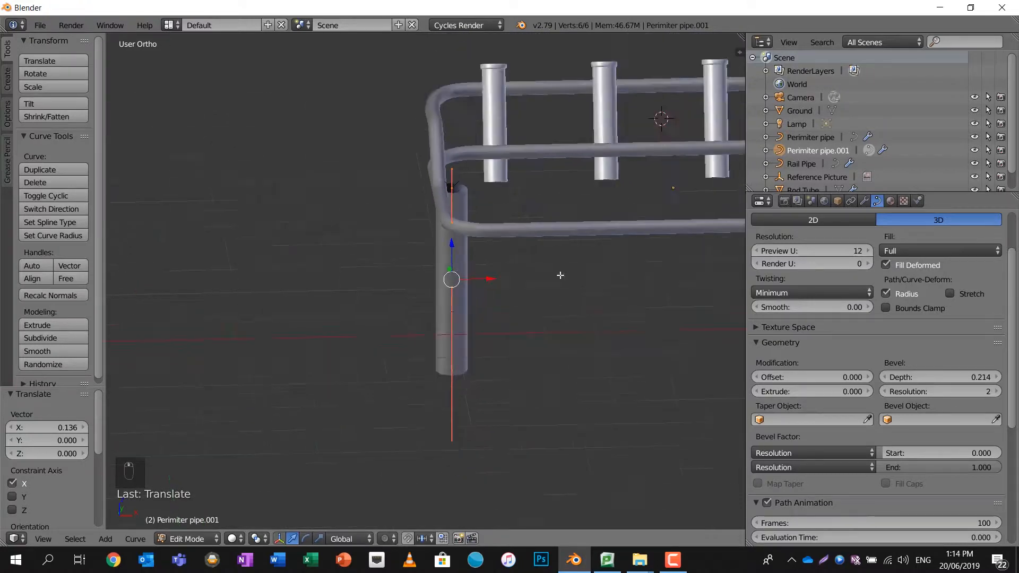
Create a linked duplicate of the leg and move it about 6.05 along the X axis to the frame's opposite side.
mouse_move(421, 265)
middle_down()
mouse_move(421, 298)
mouse_move(423, 264)
mouse_move(409, 265)
mouse_move(424, 256)
mouse_move(424, 274)
middle_up()
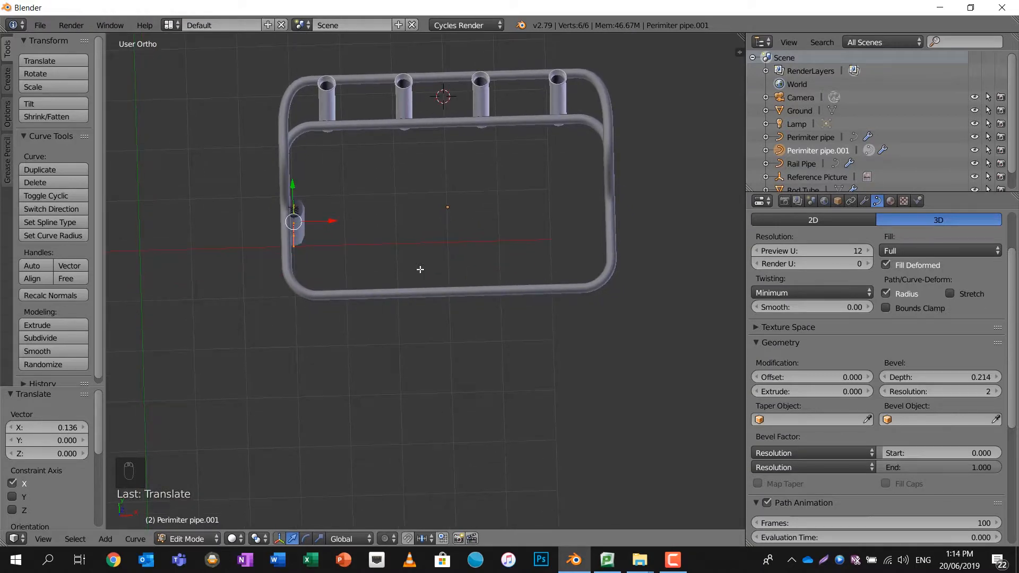
key(alt+d)
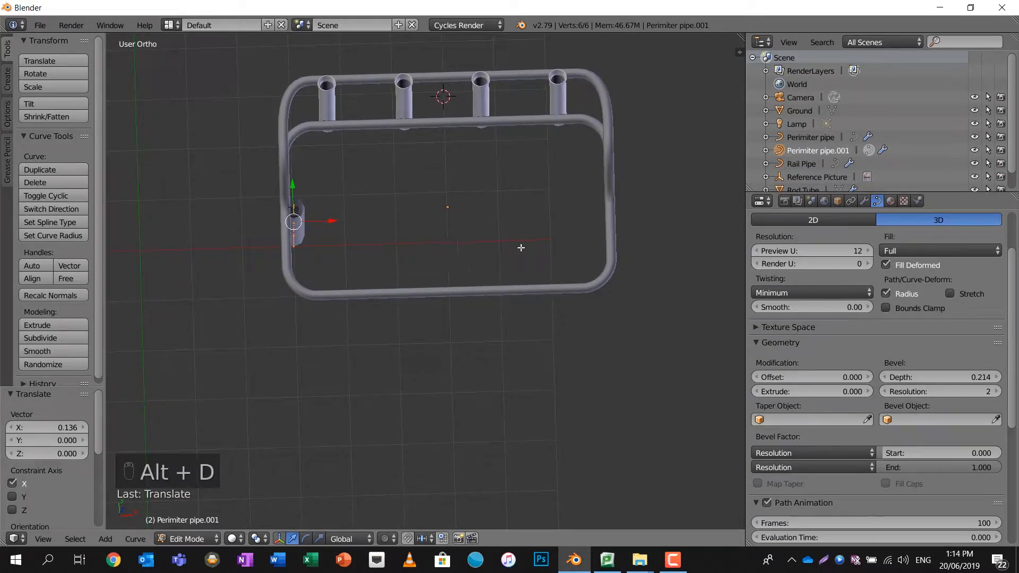
key(Tab)
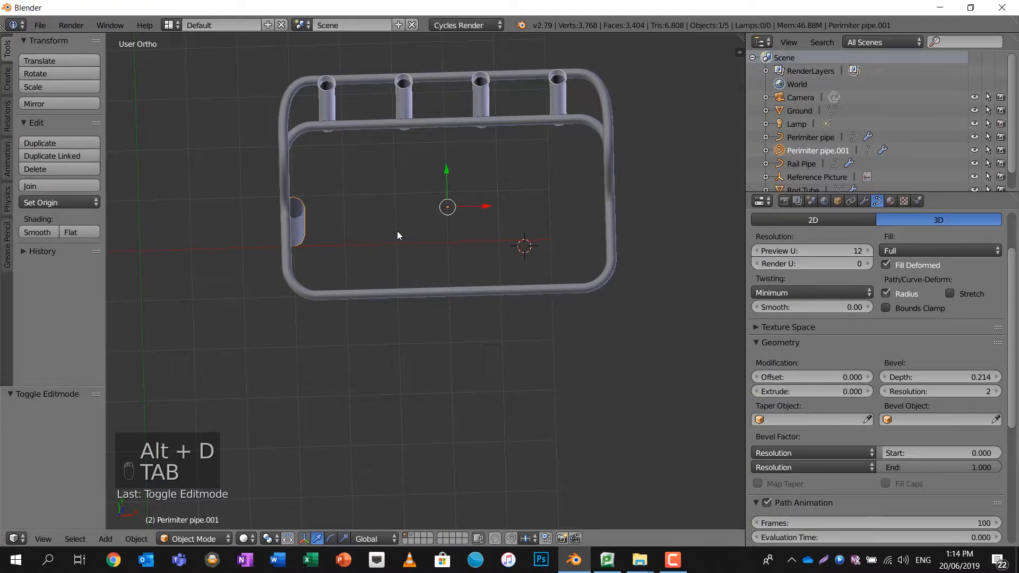
key(alt+d)
right_click(479, 231)
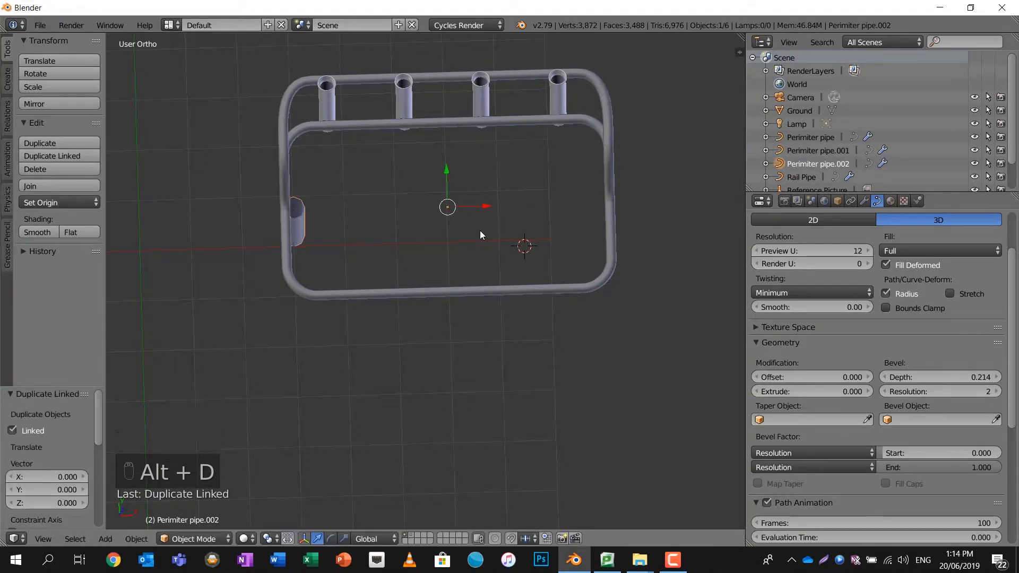
key(g)
key(x)
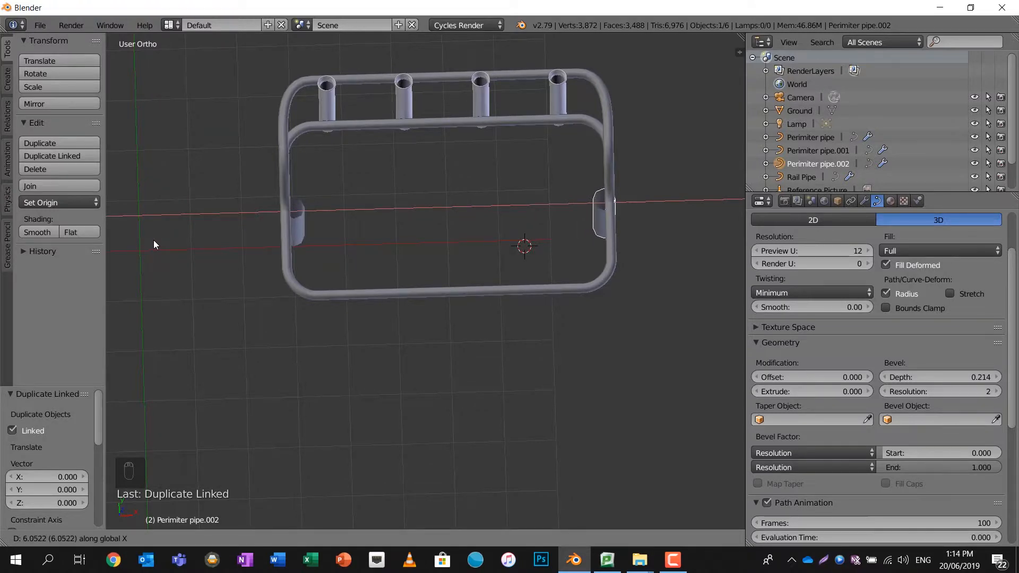
click(151, 245)
Try to move the lower control points of the copied leg curve.
middle_drag(342, 280, 301, 314)
key(Tab)
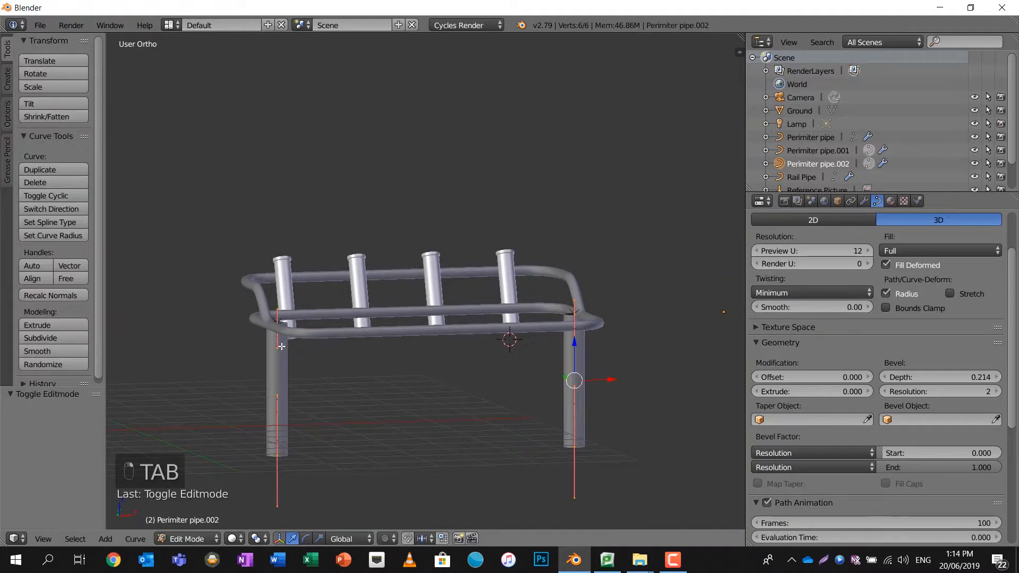
middle_drag(286, 364, 283, 362)
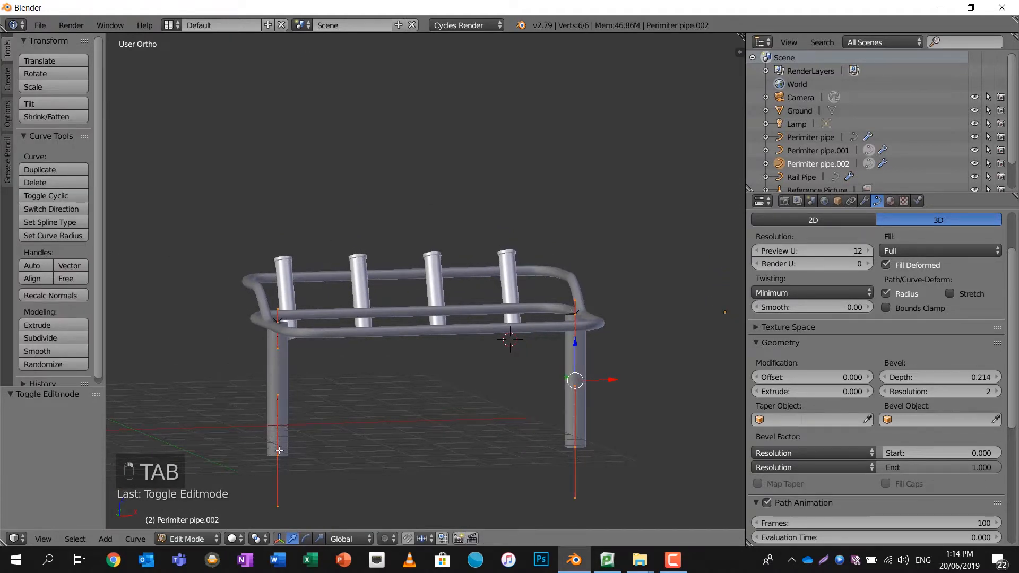
key(a)
key(a)
key(a)
key(b)
drag(534, 380, 619, 485)
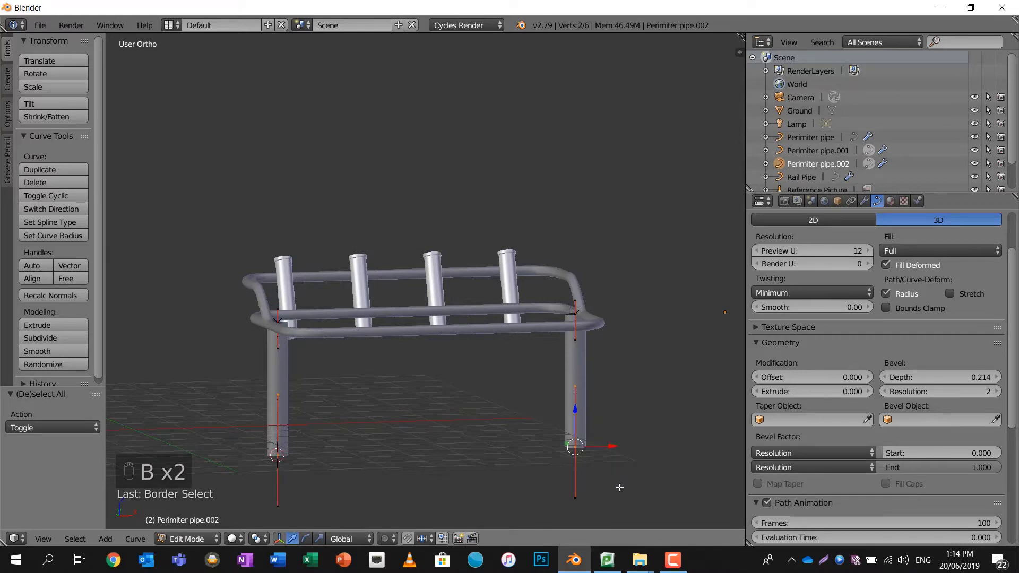
key(g)
right_click(614, 448)
key(a)
key(b)
drag(548, 379, 645, 508)
key(g)
right_click(646, 428)
Try to select and move the lower control points of the original leg.
key(a)
key(b)
drag(235, 392, 345, 523)
key(g)
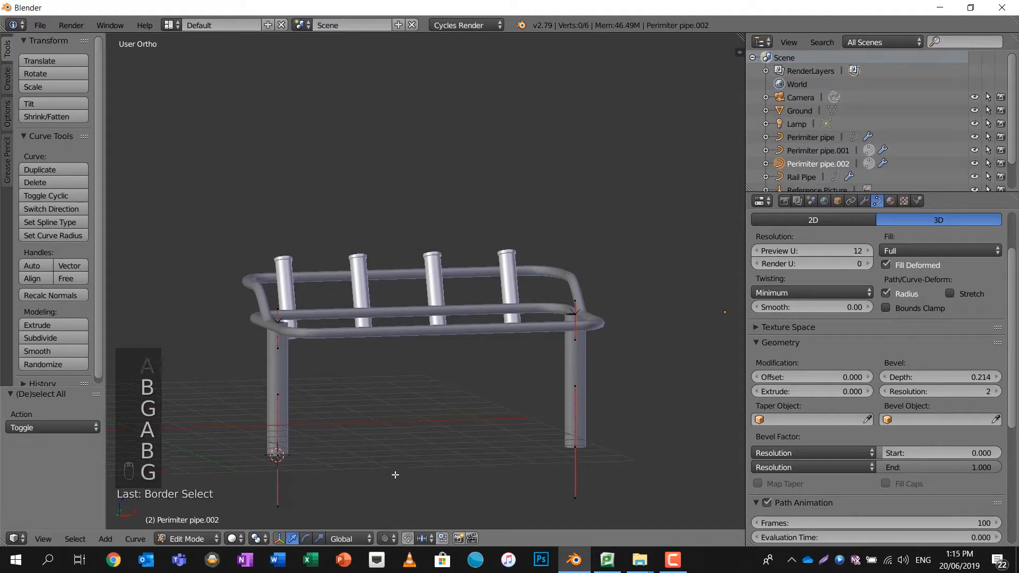
Convert the copied leg from a curve to a mesh.
shift+middle_drag(402, 425, 542, 396)
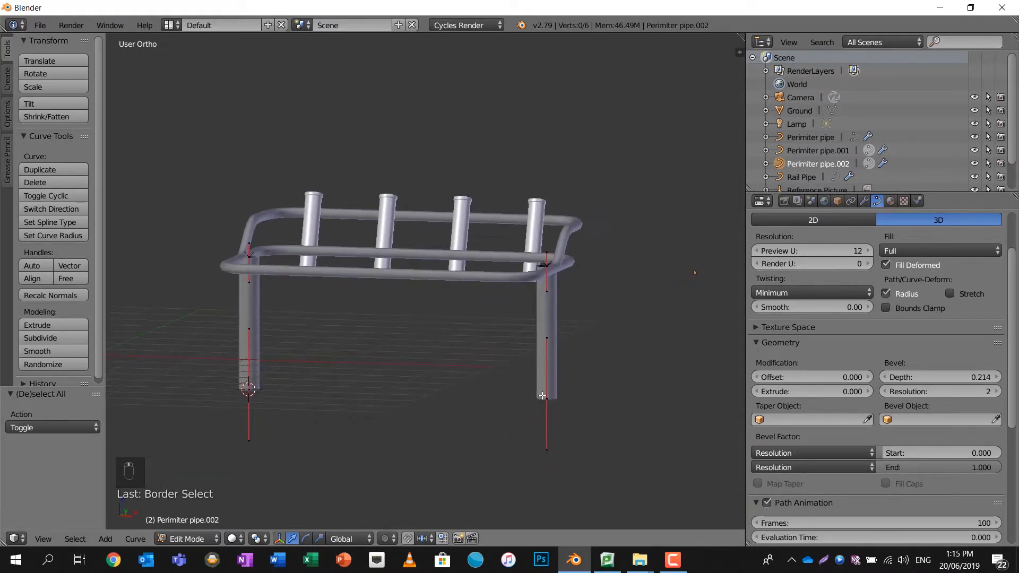
middle_drag(520, 330, 528, 337)
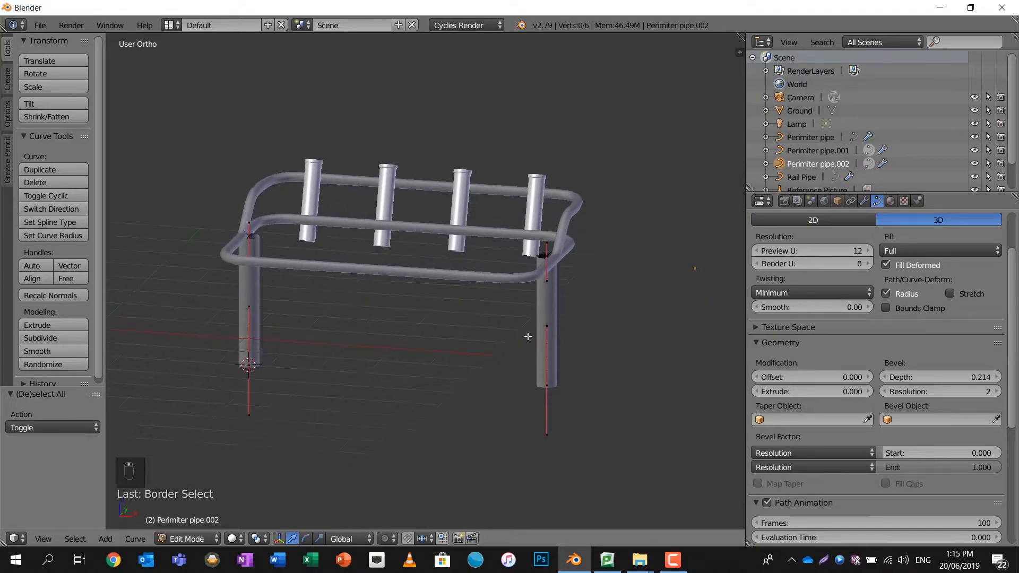
shift+middle_drag(568, 274, 555, 276)
scroll(549, 281, up, 3)
scroll(549, 283, down, 2)
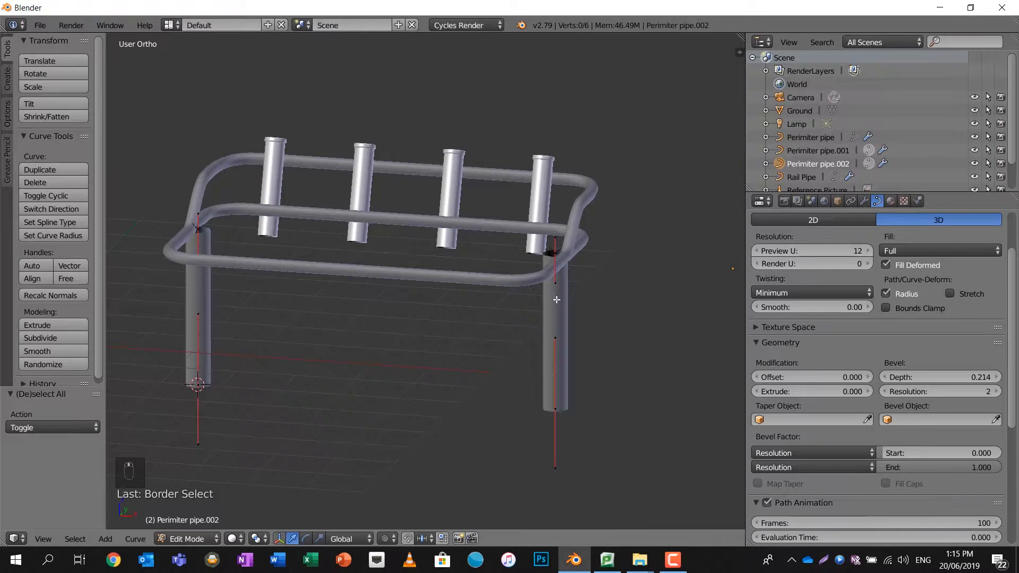
key(Tab)
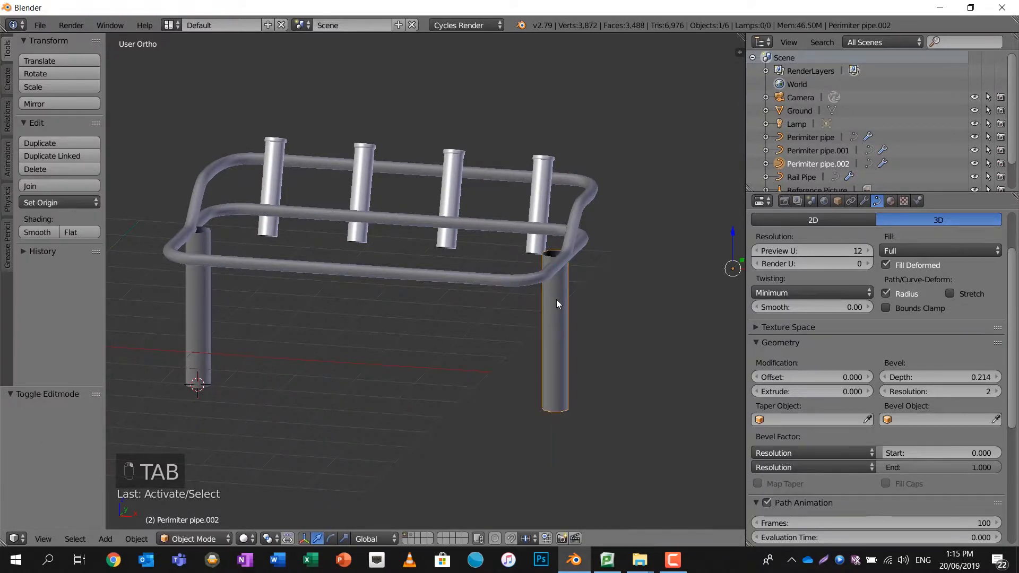
key(space)
text(con)
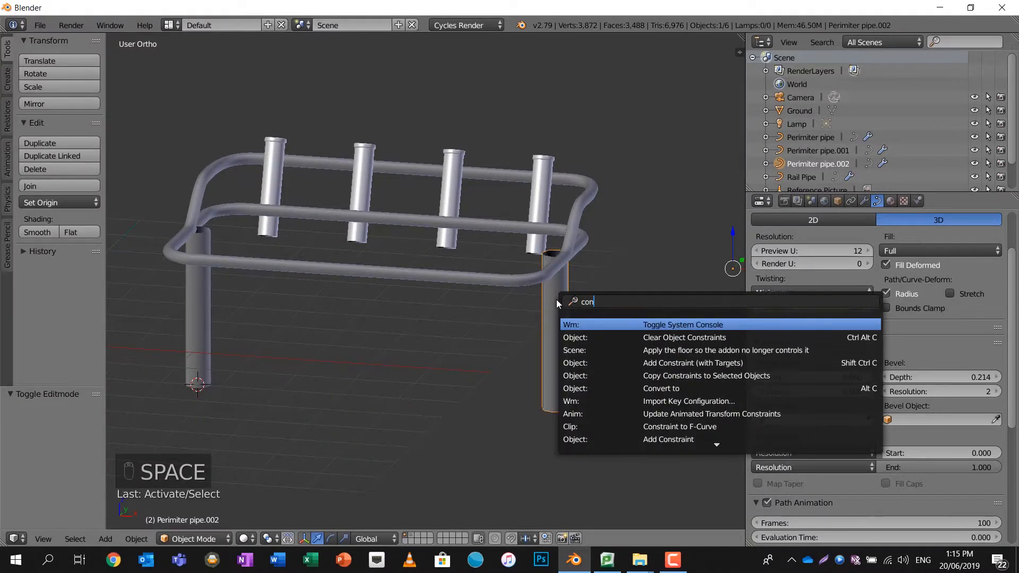
text(vert)
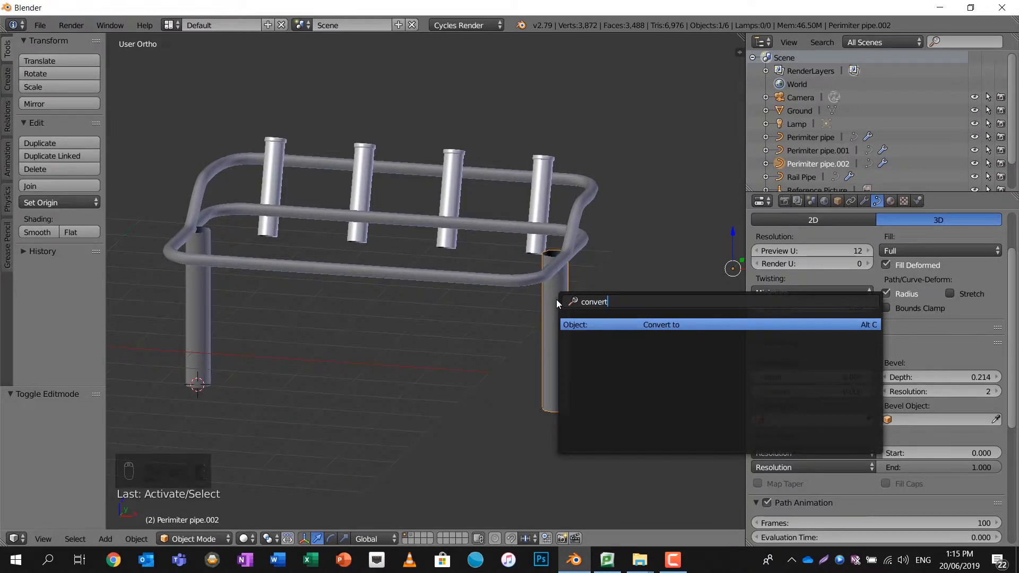
key(Return)
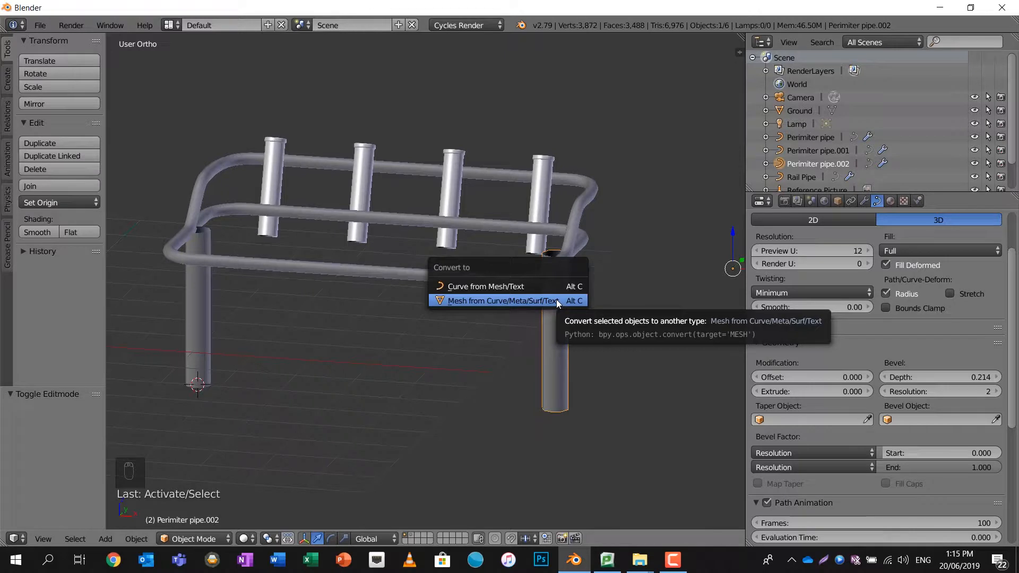
click(557, 300)
Mark a seam along one vertical edge loop of the copied leg's mesh.
key(Tab)
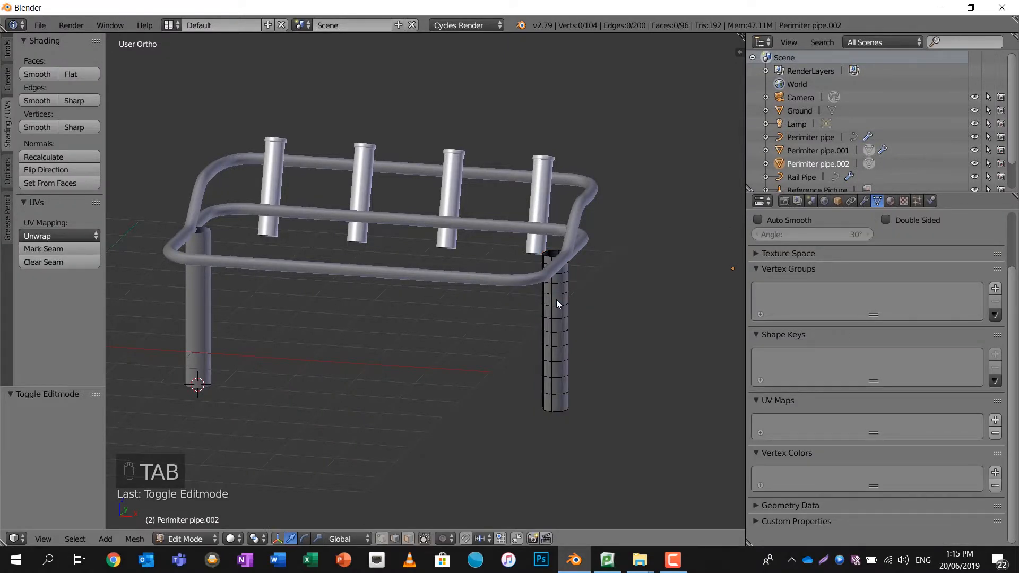
scroll(556, 303, up, 5)
middle_drag(511, 319, 457, 341)
alt+right_click(432, 344)
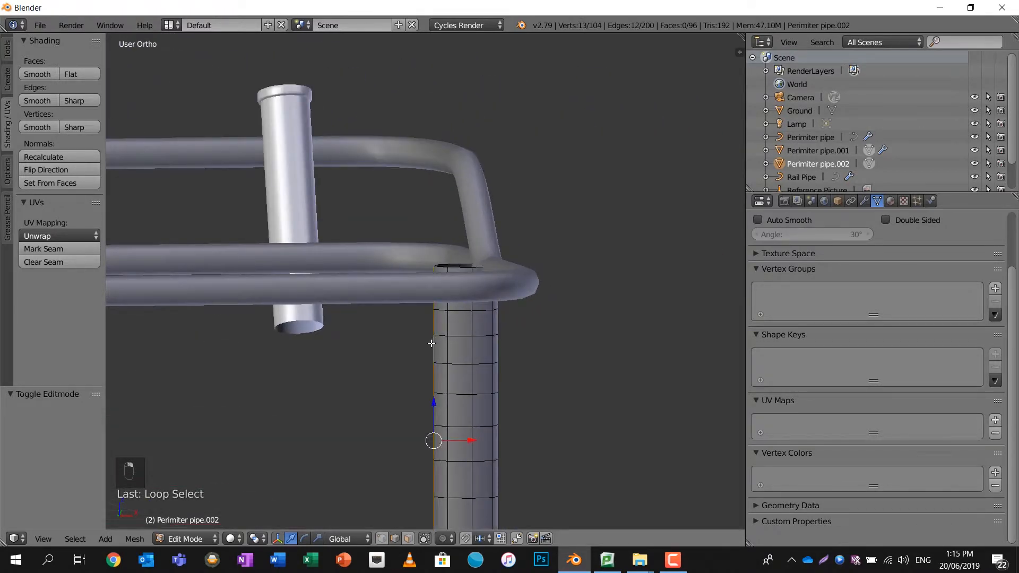
key(ctrl+e)
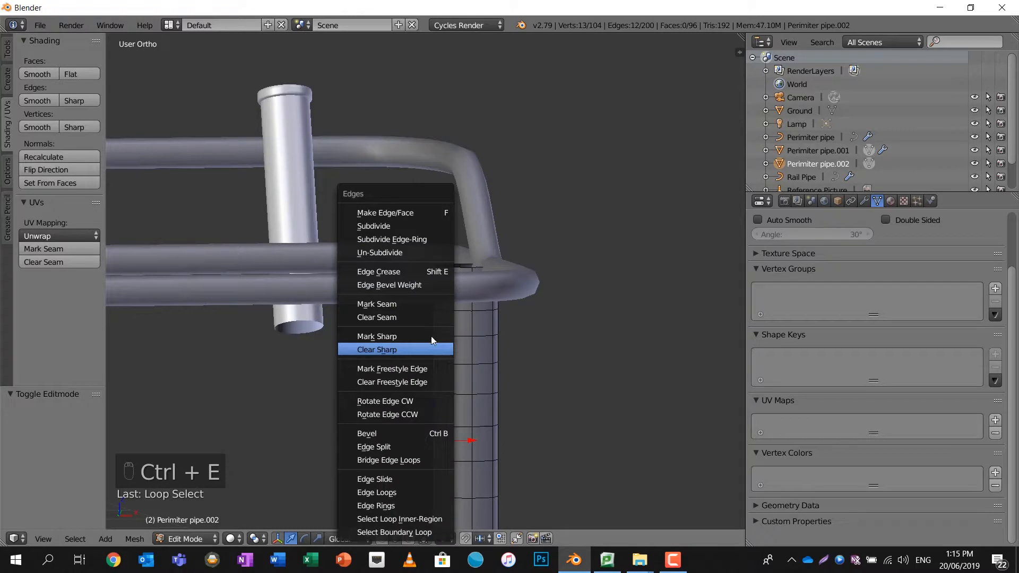
click(434, 307)
Unwrap all faces of the leg mesh with the standard Unwrap method.
key(a)
key(a)
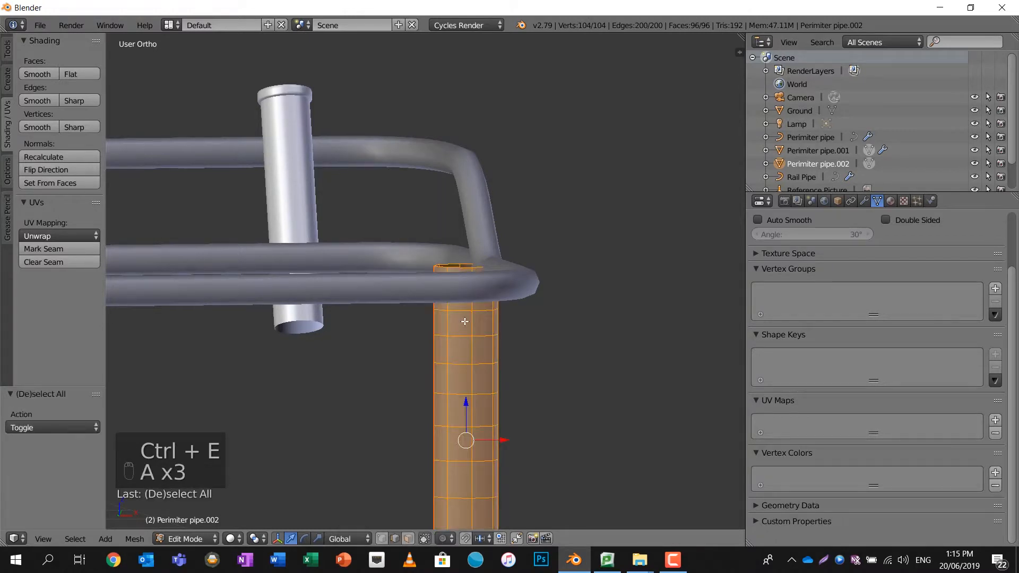
key(u)
click(466, 318)
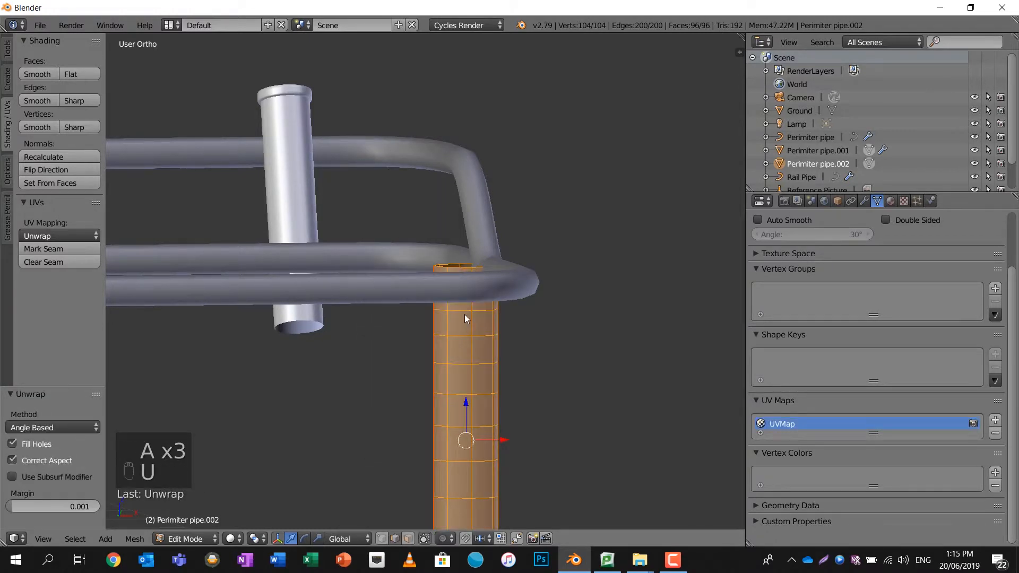
key(Tab)
Try to apply the Mirror modifier on the lower perimeter pipe curve.
right_click(465, 296)
middle_drag(464, 295, 444, 323)
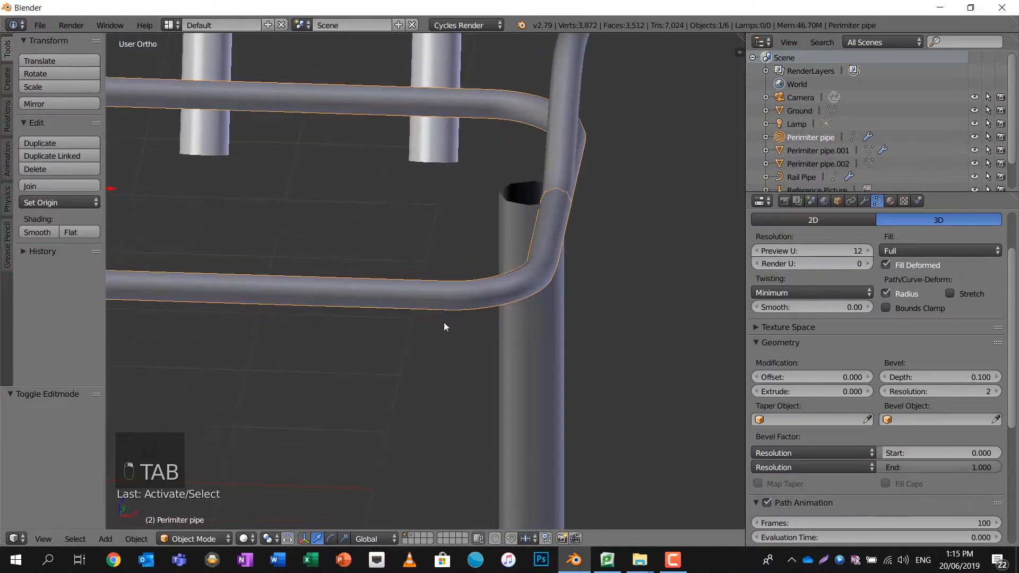
scroll(536, 304, down, 3)
scroll(595, 314, down, 2)
scroll(605, 319, down, 2)
middle_drag(619, 327, 566, 335)
click(865, 201)
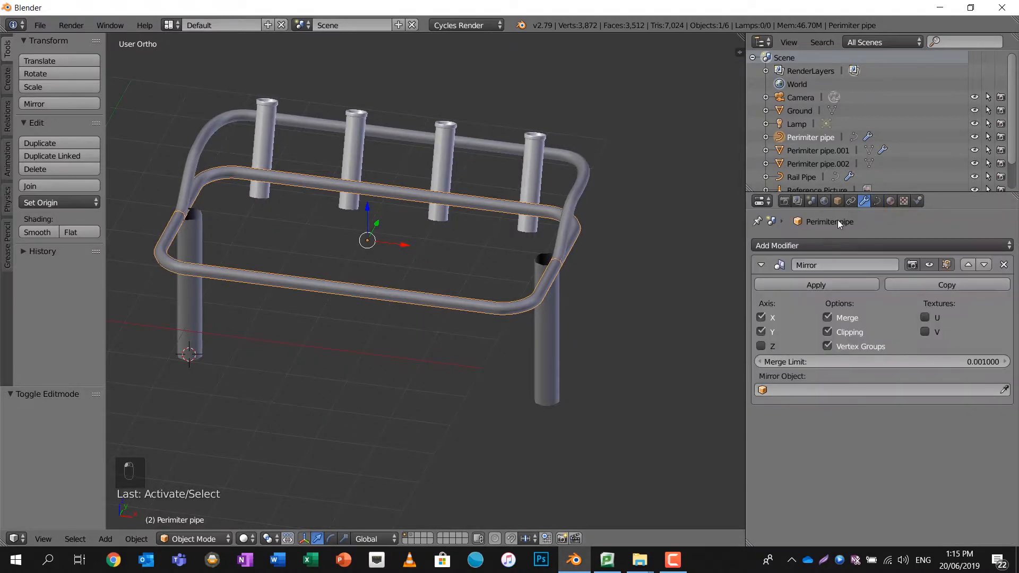
key(Tab)
key(Tab)
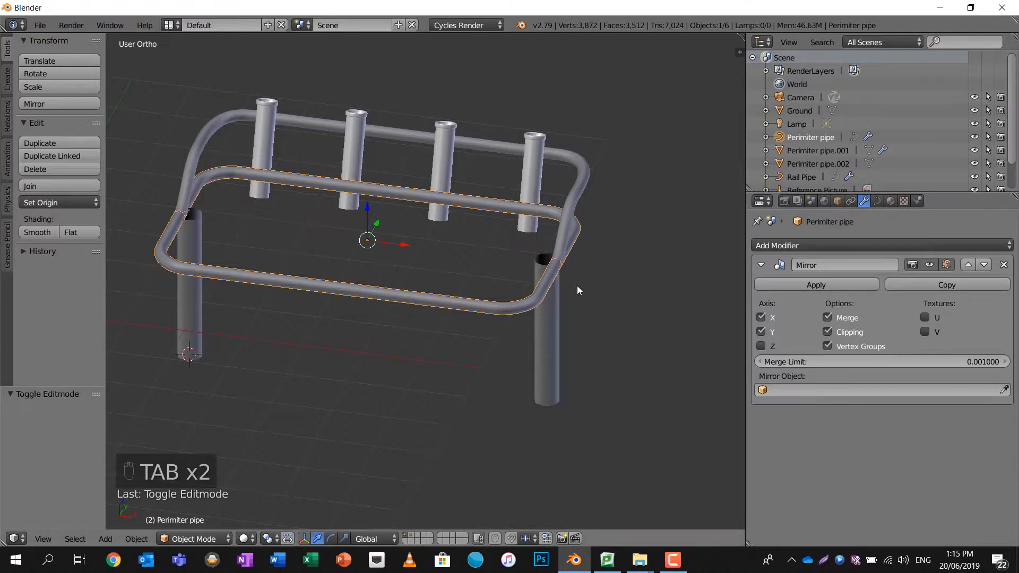
scroll(553, 275, up, 1)
shift+middle_drag(554, 267, 549, 300)
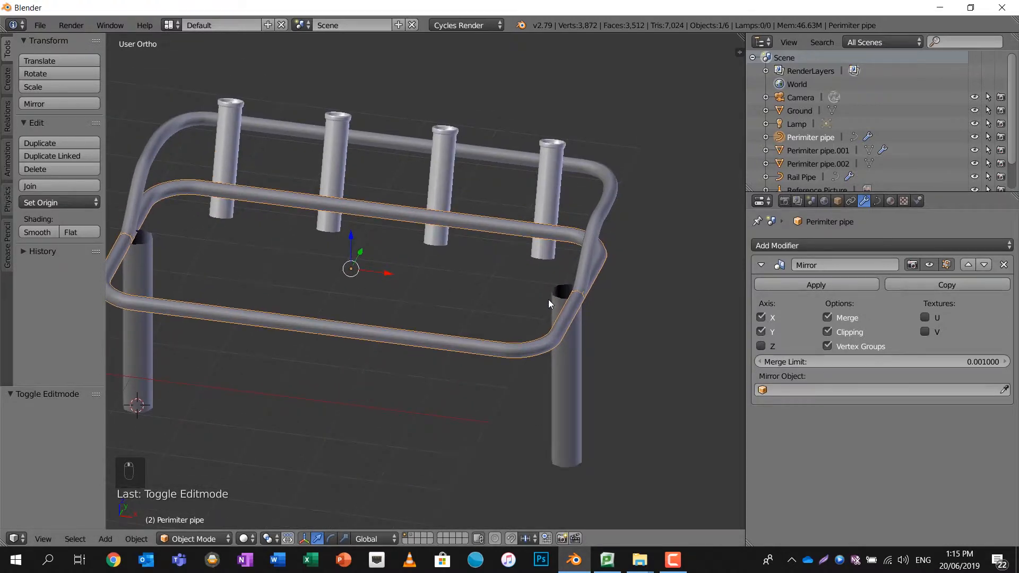
click(817, 285)
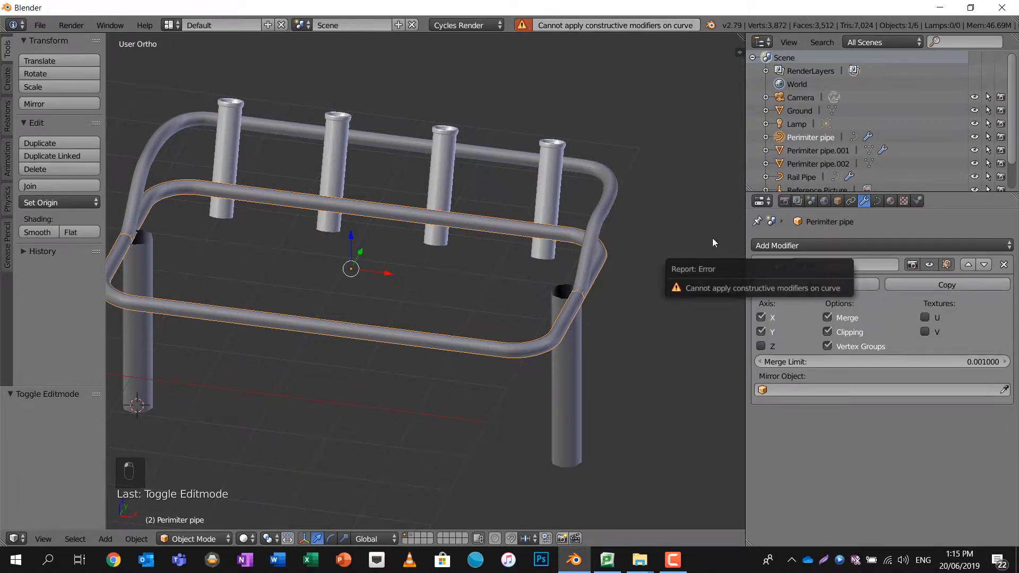
key(Tab)
key(Tab)
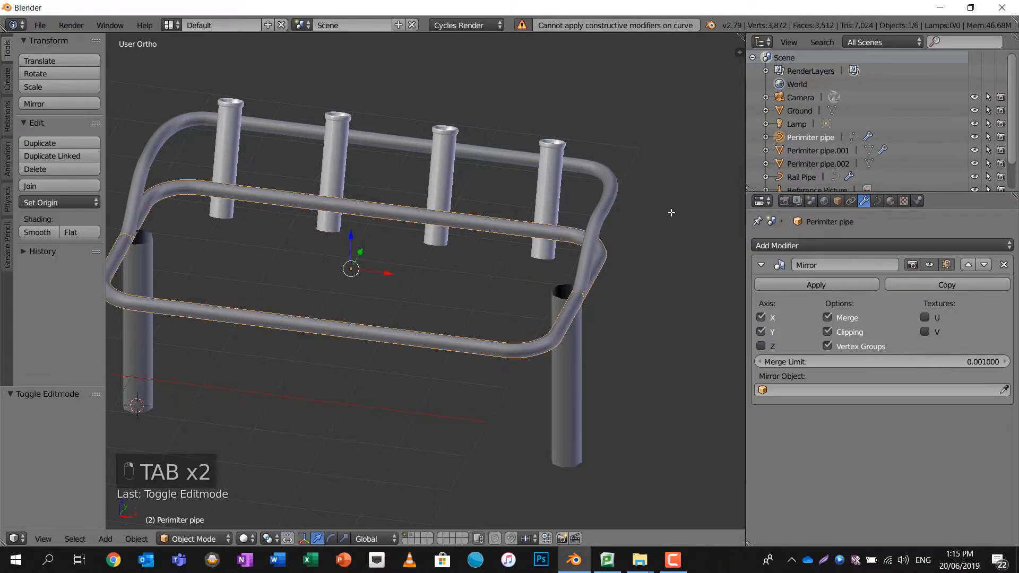
click(854, 282)
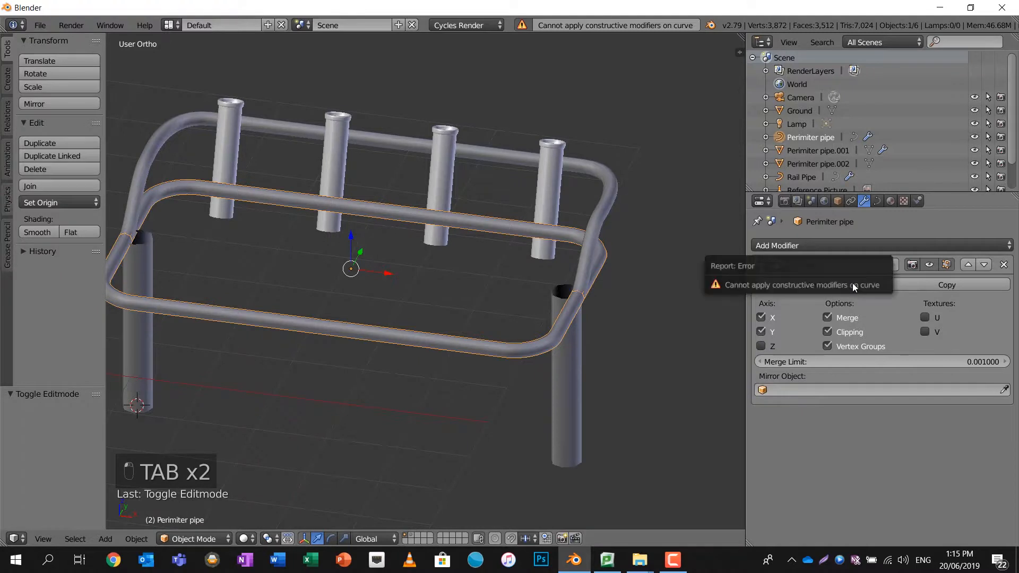
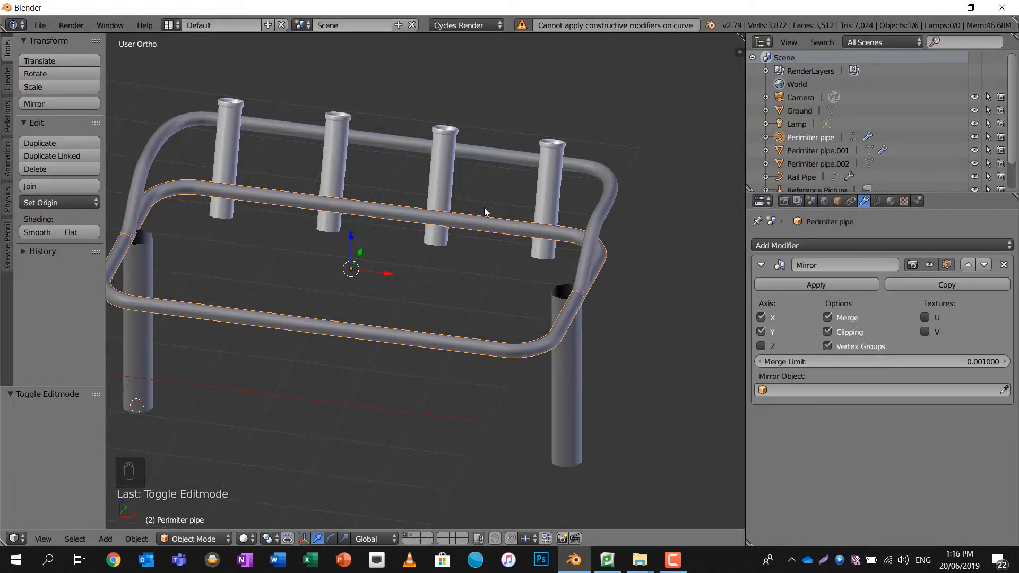
Convert the lower perimeter pipe from a curve to a mesh.
key(space)
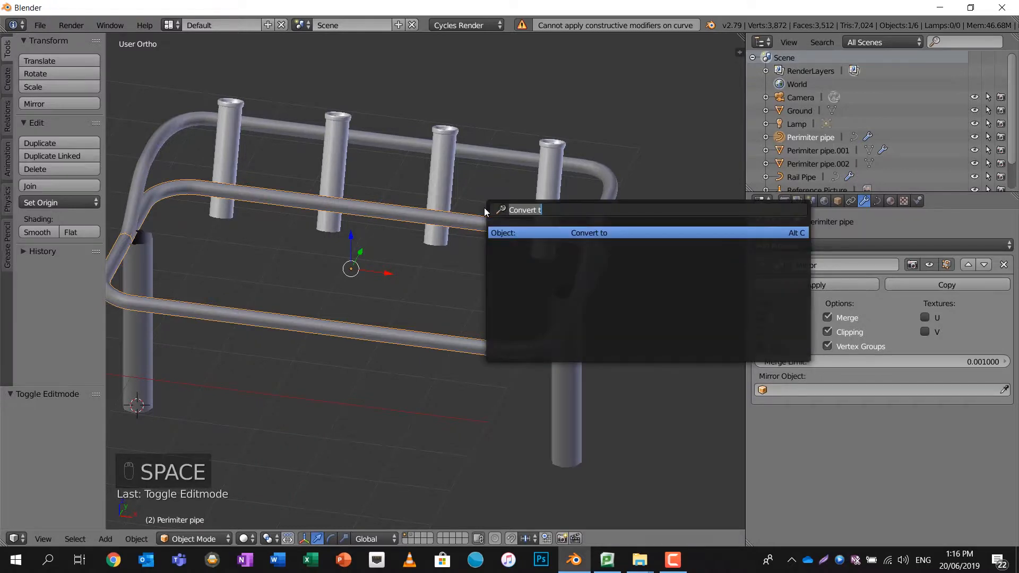
key(Return)
click(485, 209)
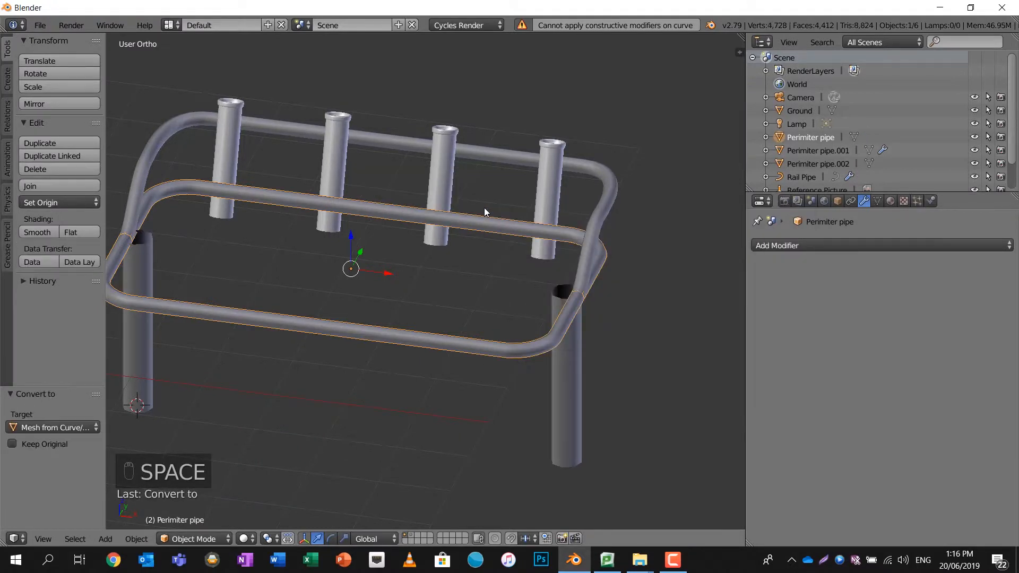
Remove doubles across all vertices of the lower perimeter pipe's mesh.
key(Tab)
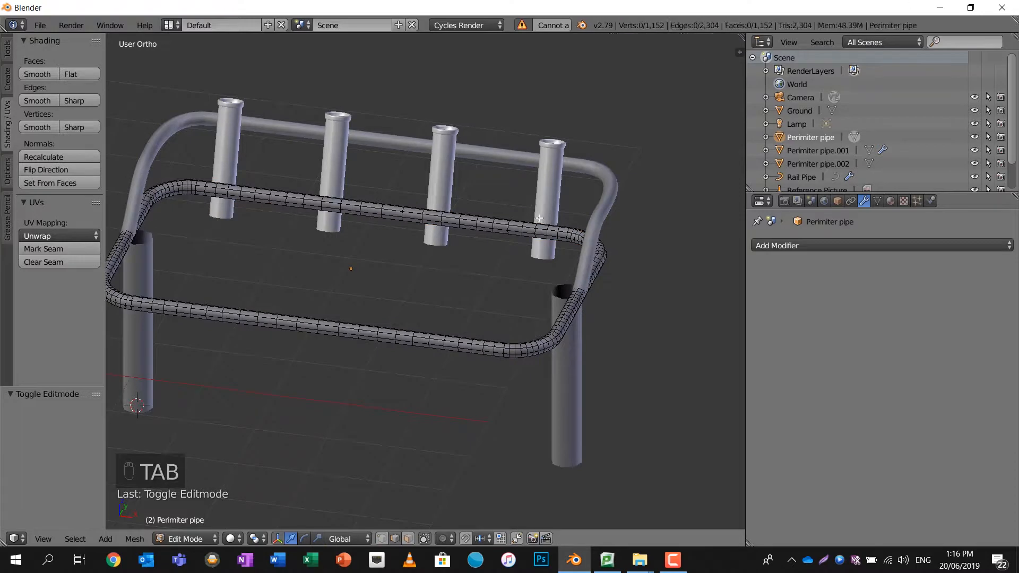
scroll(413, 225, up, 1)
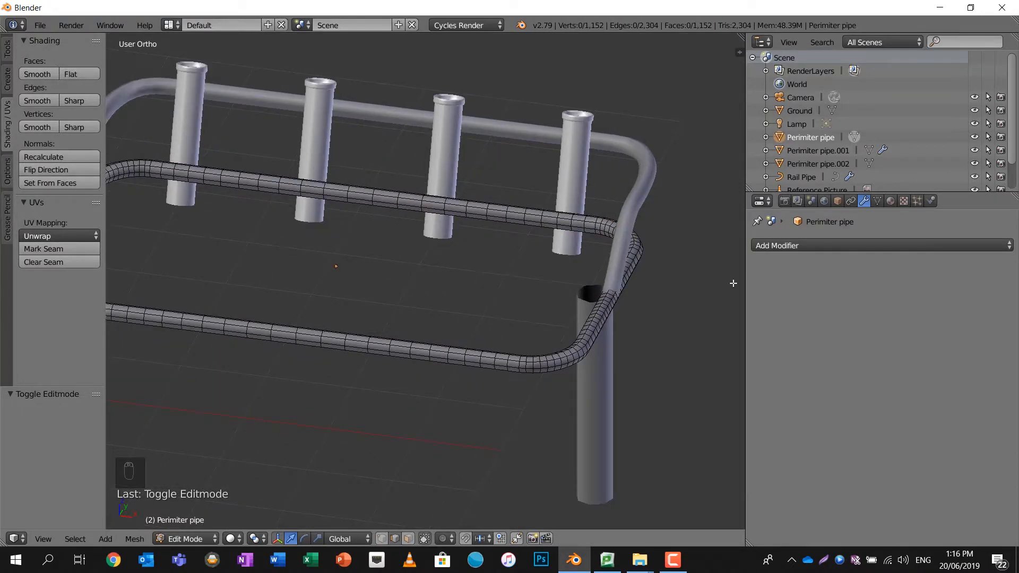
key(a)
middle_drag(447, 242, 538, 219)
key(space)
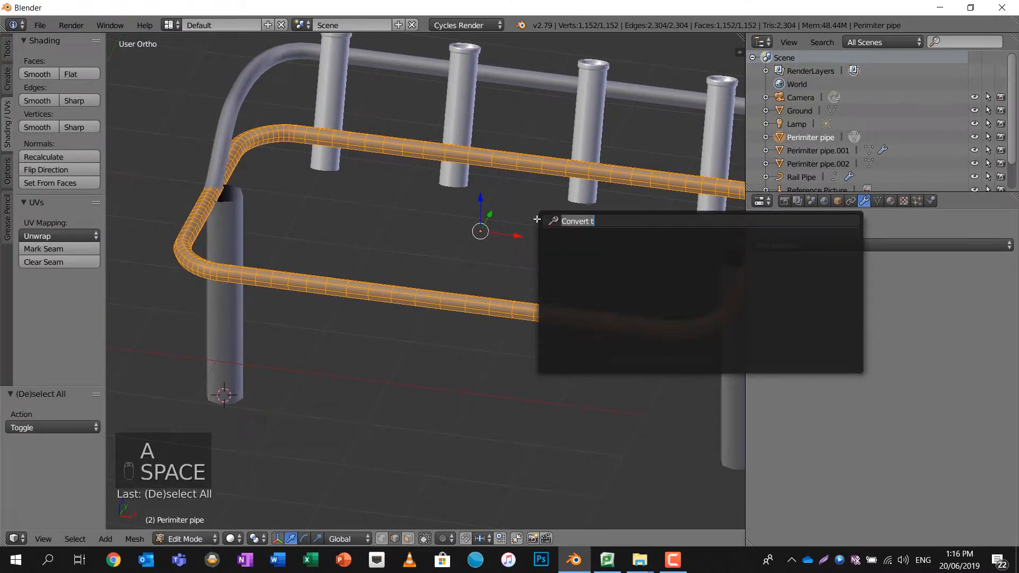
text(doube)
key(BackSpace)
key(Return)
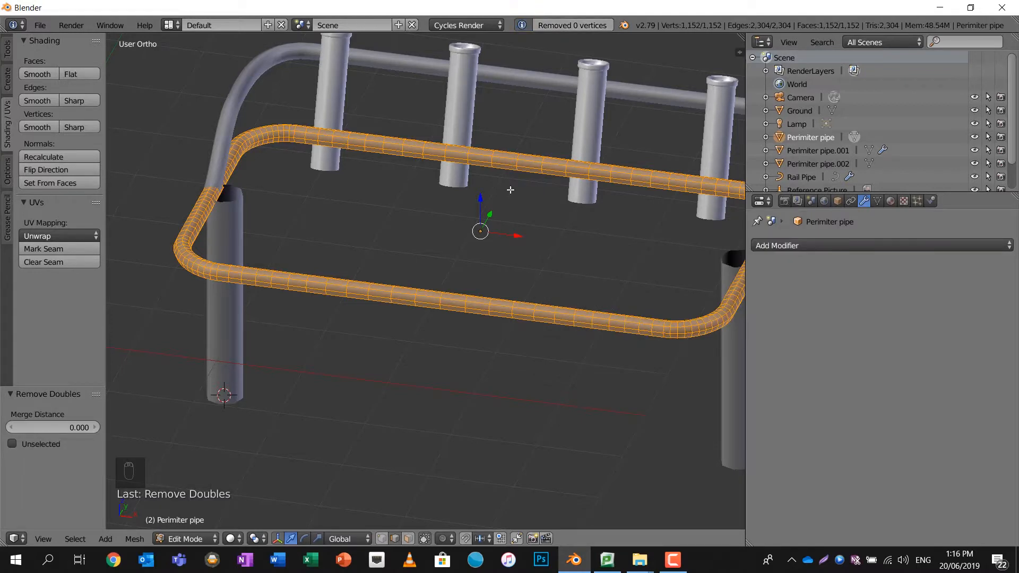
scroll(511, 189, up, 1)
scroll(514, 159, down, 2)
key(a)
right_click(475, 146)
key(g)
right_click(483, 159)
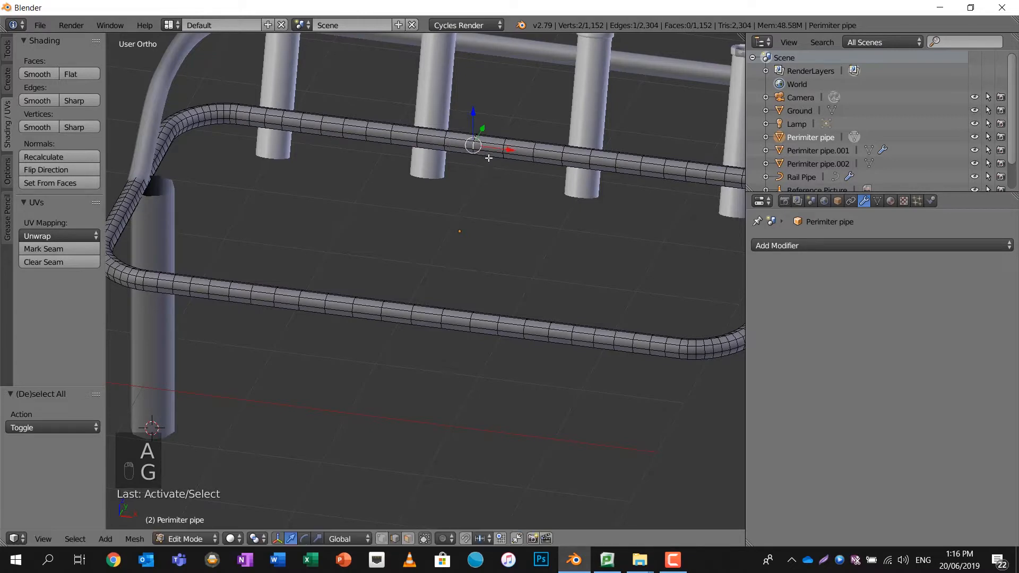
key(g)
right_click(507, 153)
key(g)
right_click(505, 151)
key(g)
right_click(507, 151)
right_click(533, 153)
key(g)
right_click(546, 155)
Mark a seam around one cross-section edge ring on the straight rear bar of the lower perimeter pipe.
shift+middle_drag(359, 176, 546, 137)
shift+middle_drag(449, 174, 499, 249)
scroll(440, 180, down, 2)
scroll(421, 320, up, 6)
shift+scroll(416, 361, up, 5)
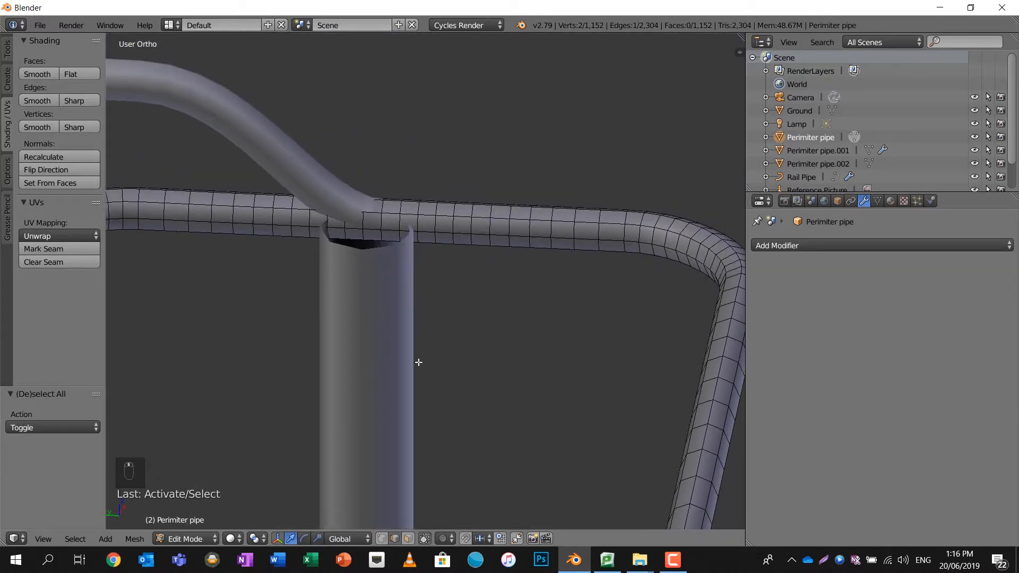
scroll(372, 318, up, 3)
shift+middle_drag(352, 279, 440, 378)
scroll(428, 370, up, 2)
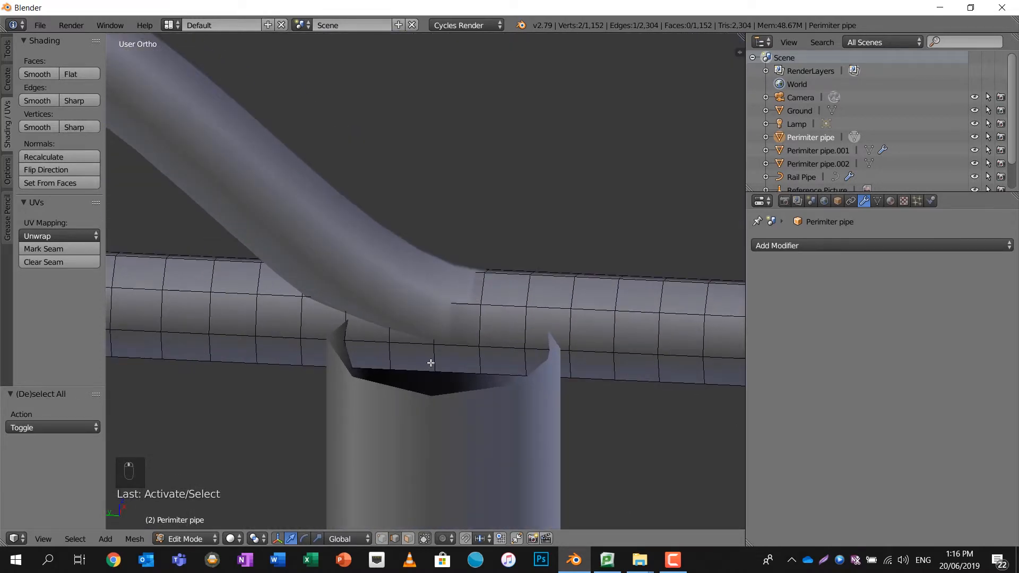
scroll(456, 347, down, 5)
middle_drag(388, 325, 310, 328)
alt+right_click(307, 301)
key(ctrl+e)
click(309, 297)
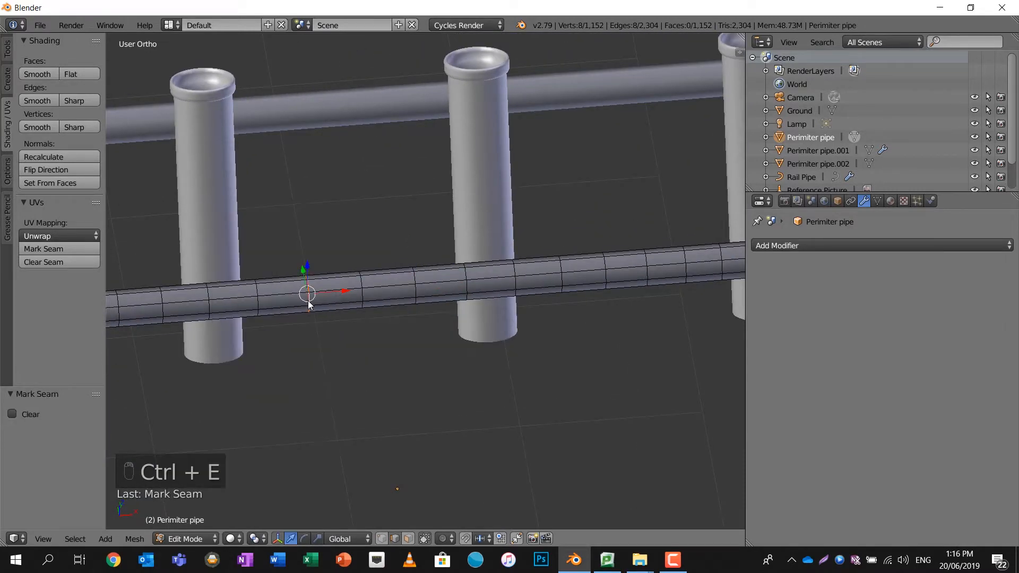
Mark a seam along a lengthwise edge loop on the underside of the lower perimeter pipe.
alt+right_click(321, 305)
key(ctrl+e)
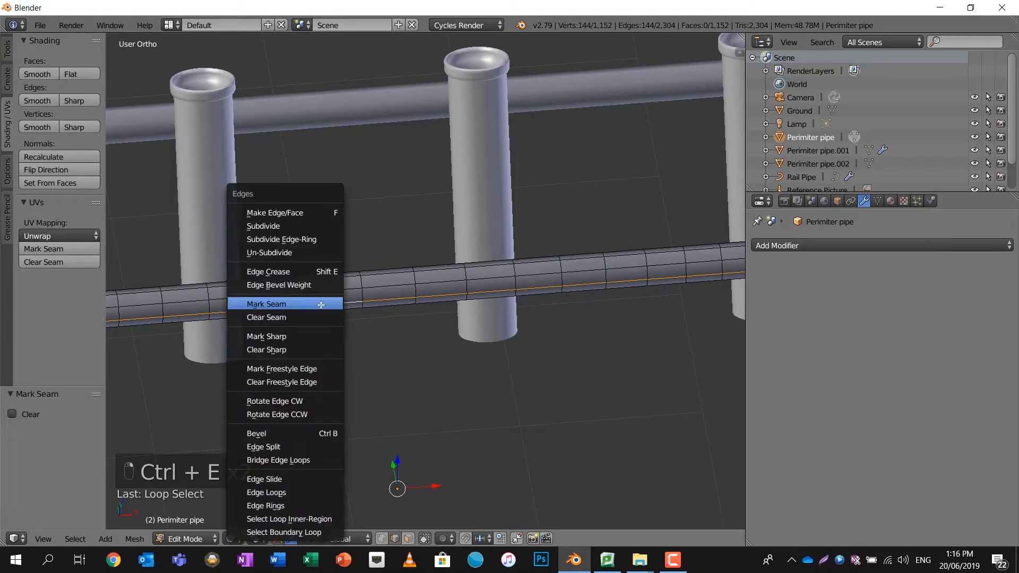
click(322, 309)
Unwrap all faces of the lower perimeter pipe with the standard Unwrap method and return to Object Mode.
key(a)
key(a)
key(a)
key(u)
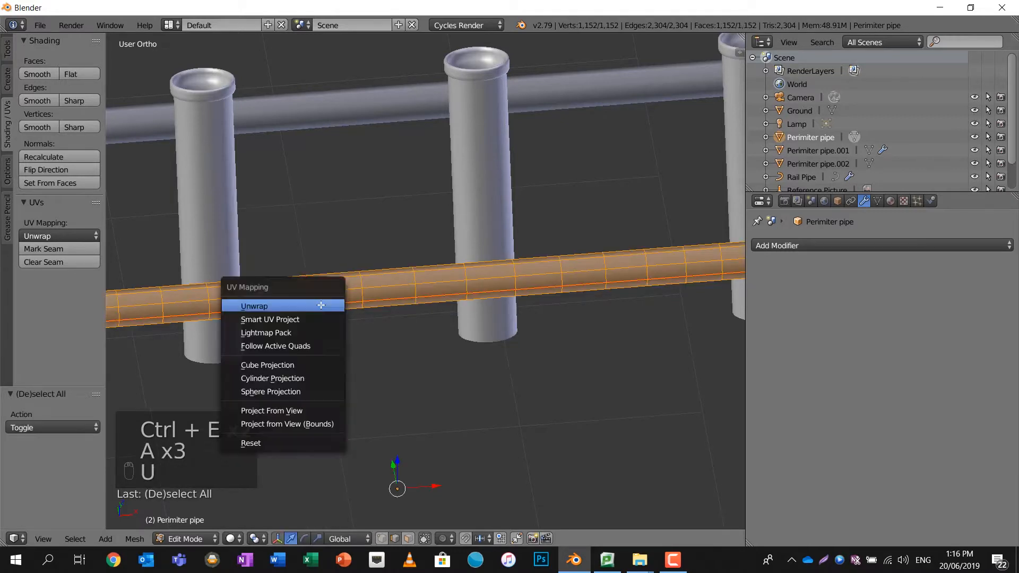
click(321, 306)
middle_drag(319, 298, 259, 195)
key(Tab)
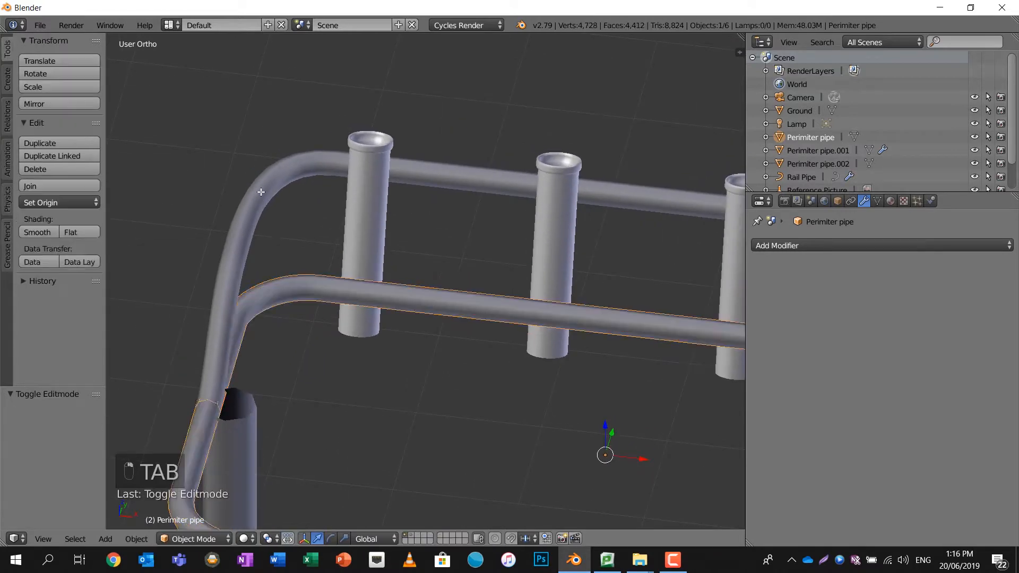
Convert the upper rail pipe from a curve to a mesh.
right_click(270, 191)
key(space)
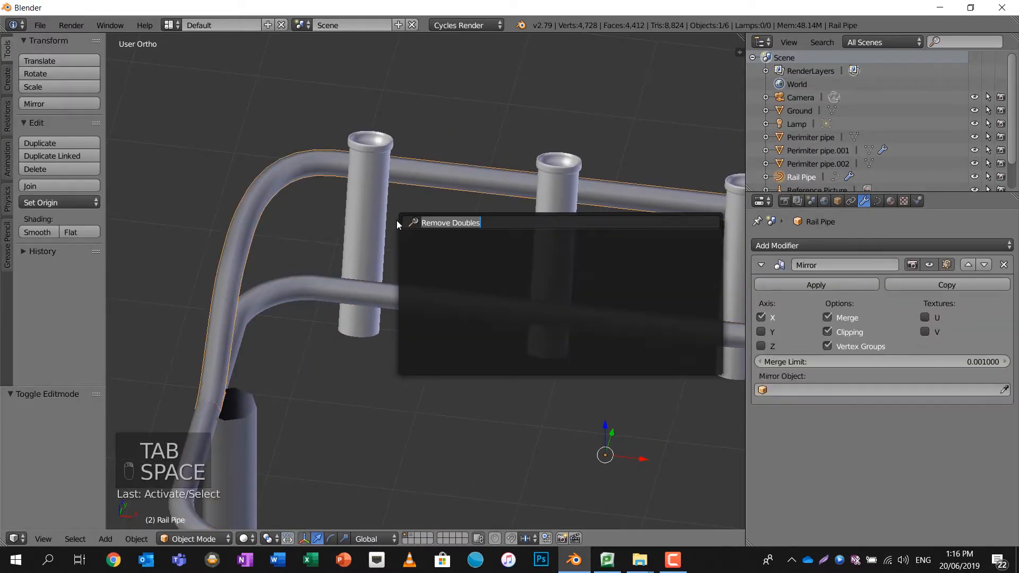
text(coun)
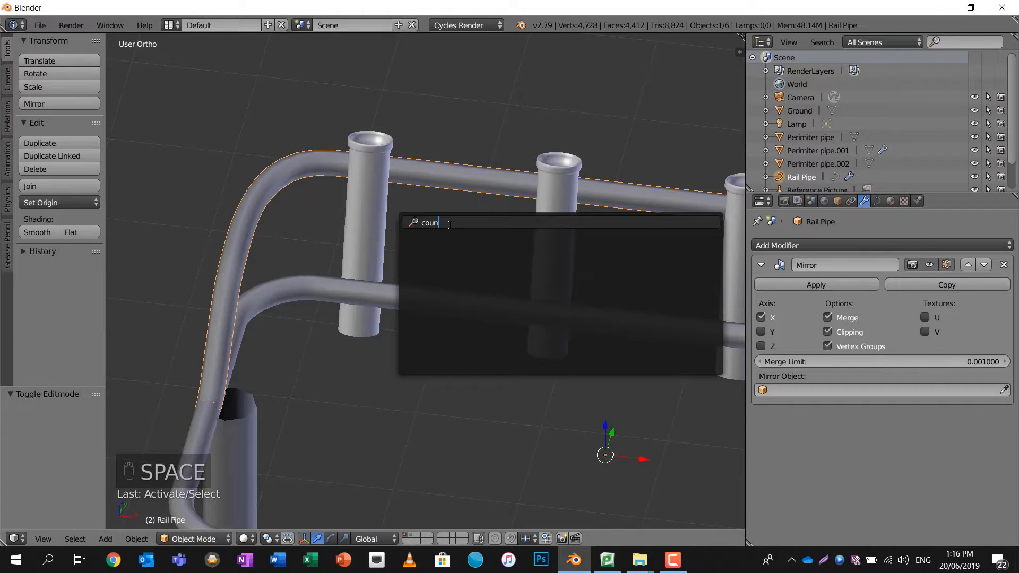
key(BackSpace)
text(n)
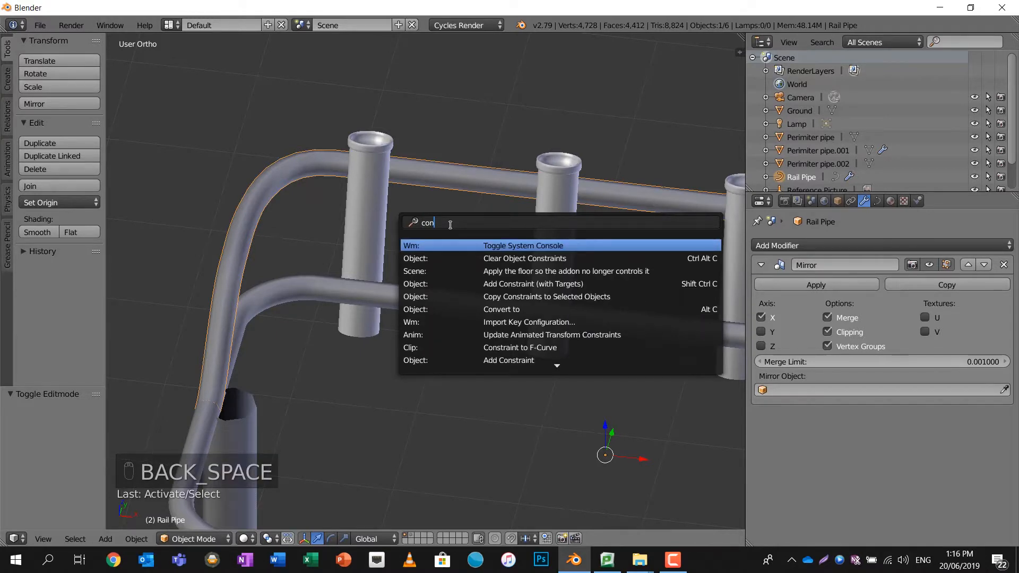
text(ver)
key(Return)
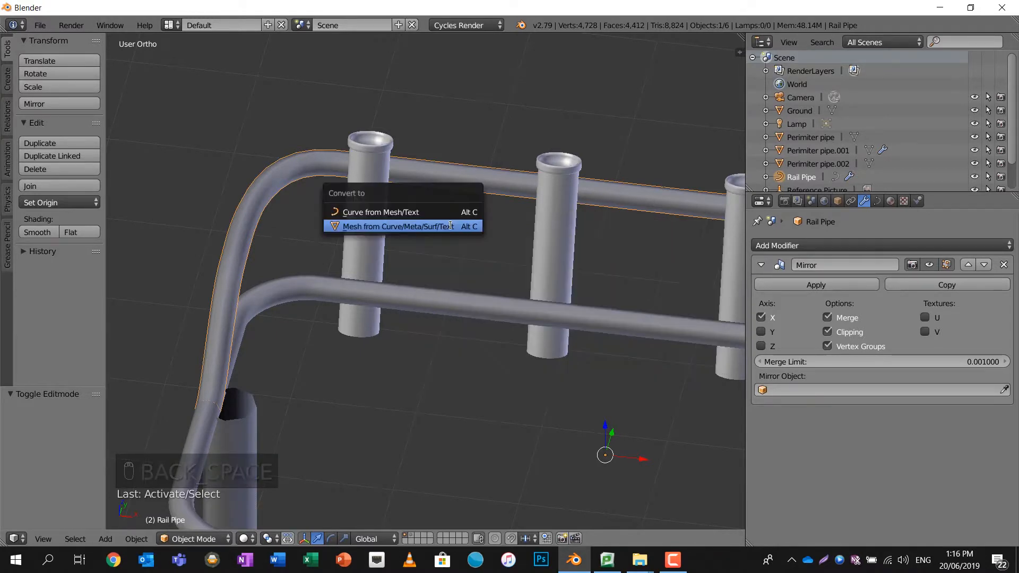
click(450, 224)
Mark a seam along one lengthwise edge loop of the upper rail pipe's mesh.
key(Tab)
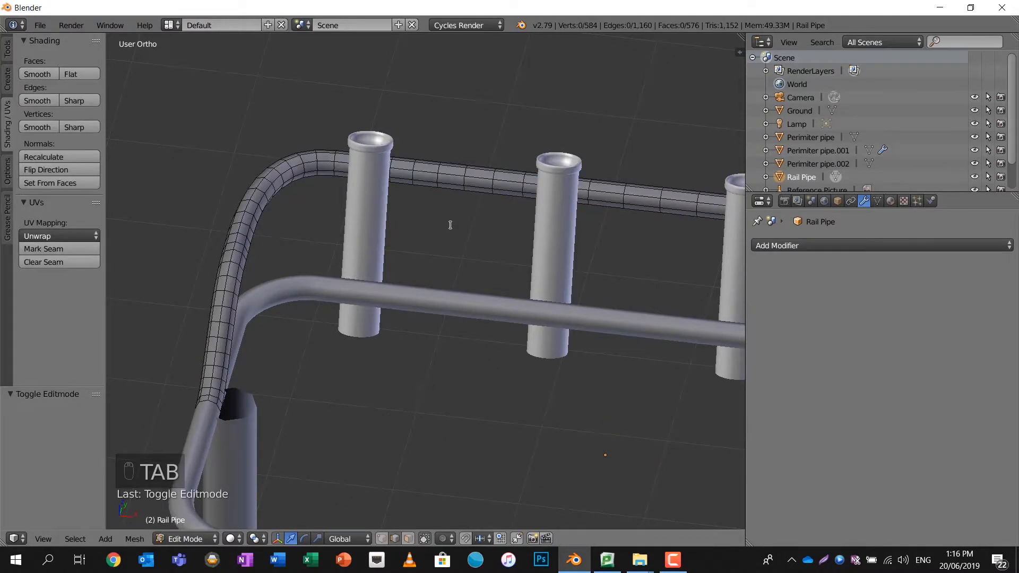
middle_drag(468, 206, 243, 262)
scroll(292, 229, up, 3)
scroll(319, 220, down, 3)
middle_drag(356, 207, 219, 152)
alt+right_click(217, 144)
middle_drag(327, 160, 316, 228)
key(ctrl+e)
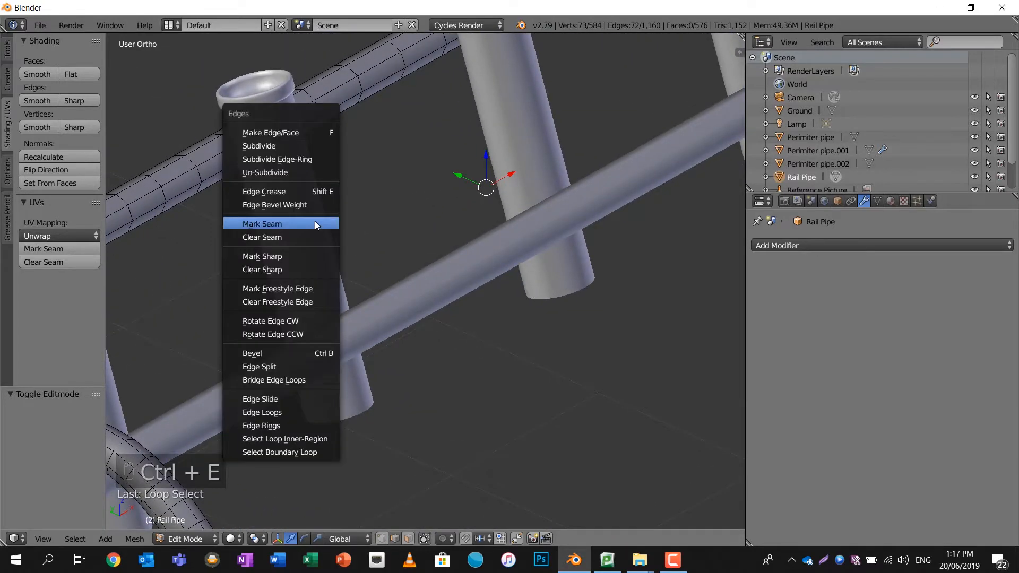
click(315, 221)
scroll(353, 223, down, 2)
middle_drag(338, 224, 445, 197)
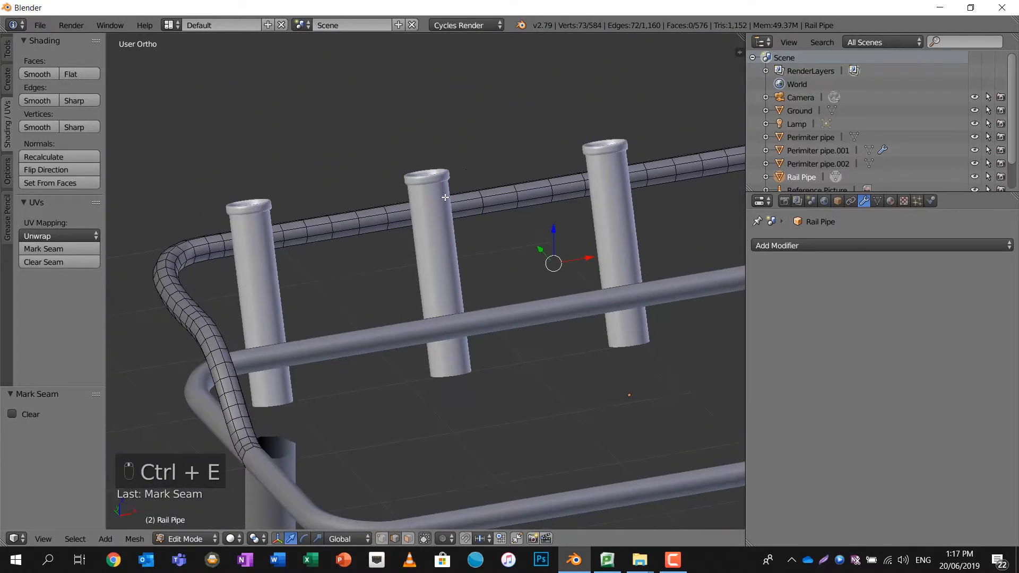
middle_drag(569, 226, 376, 183)
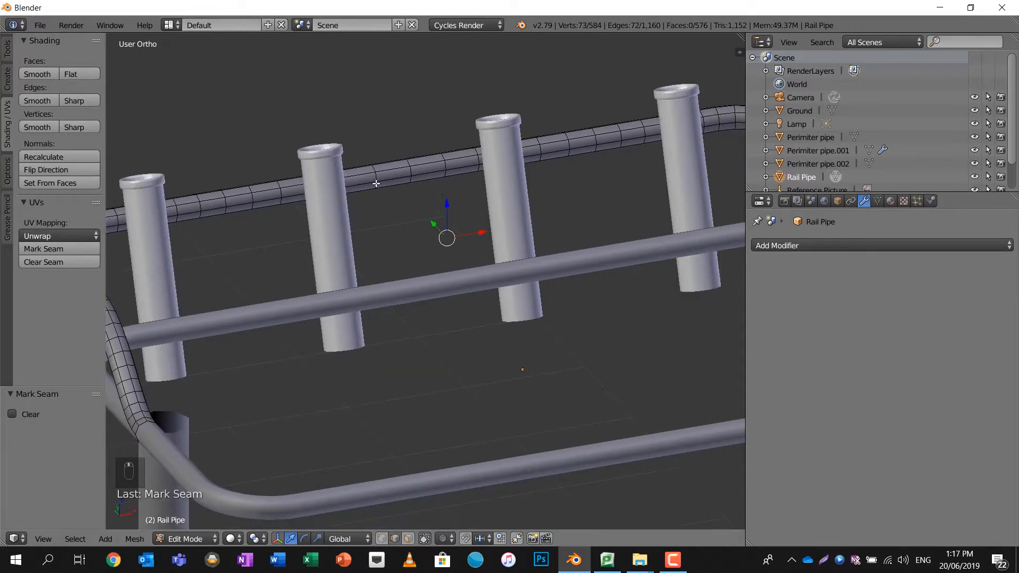
scroll(563, 158, down, 2)
middle_drag(559, 165, 512, 187)
Join the upper rail pipe into the lower perimeter pipe object.
key(a)
key(a)
key(a)
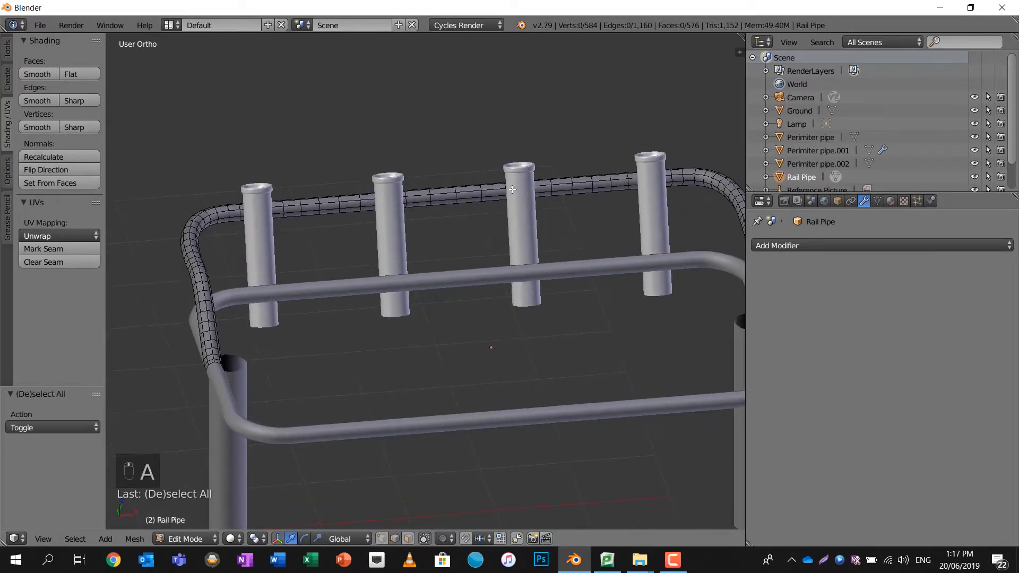
key(Tab)
right_click(453, 272)
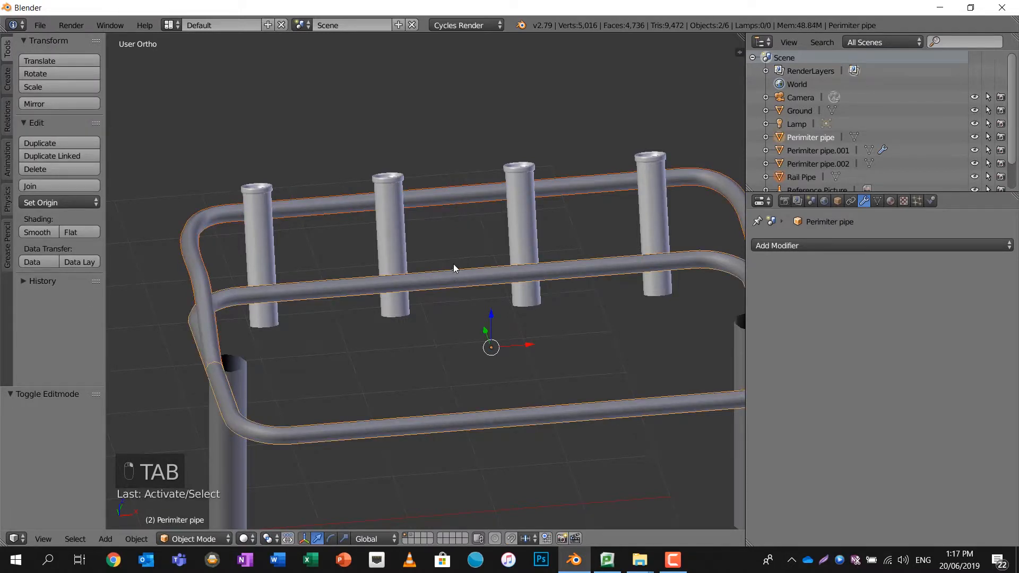
shift+middle_drag(475, 249, 452, 255)
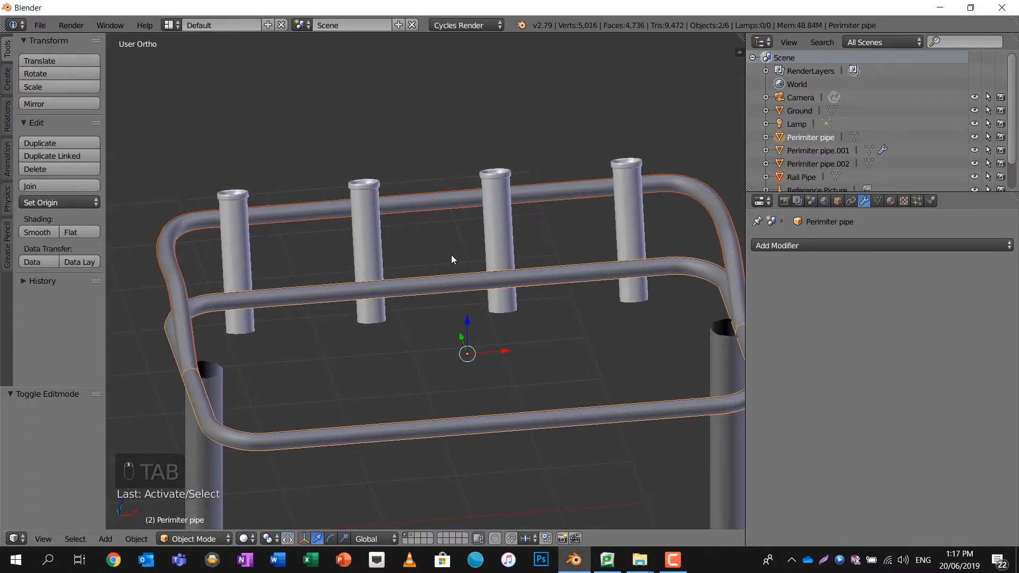
key(ctrl+j)
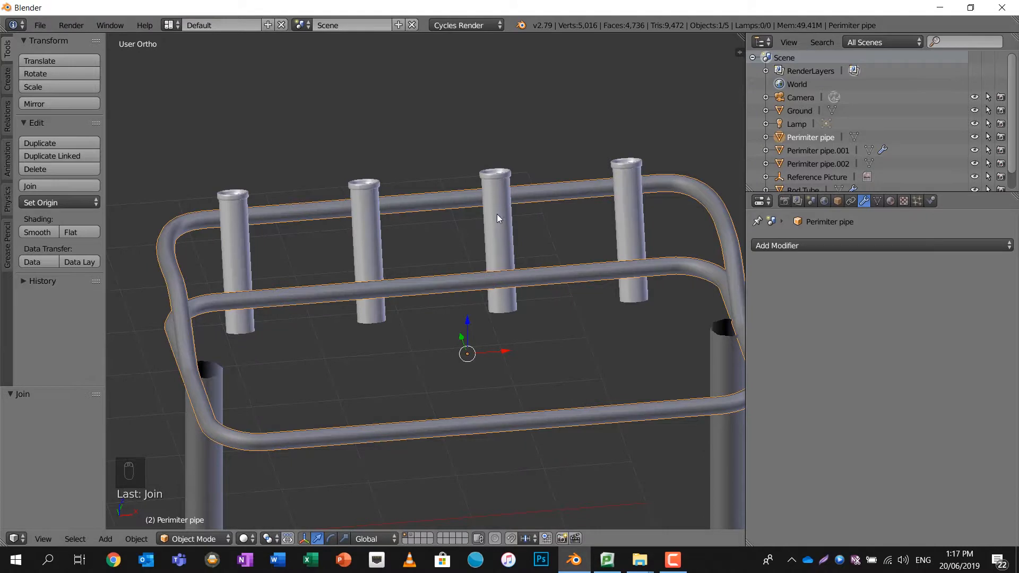
Unwrap all faces of the joined rail and perimeter pipes with the standard Unwrap method.
key(Tab)
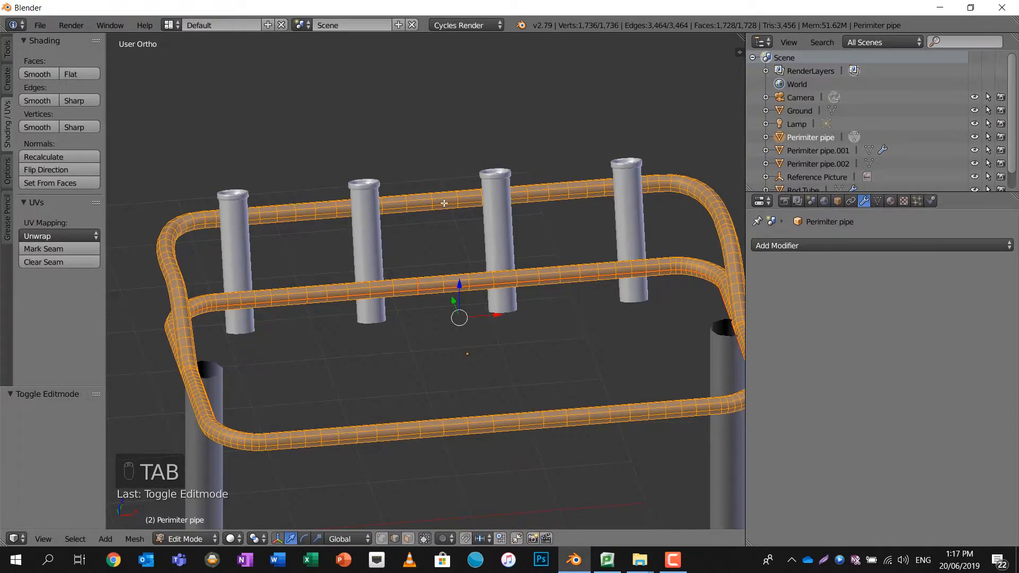
key(u)
click(444, 204)
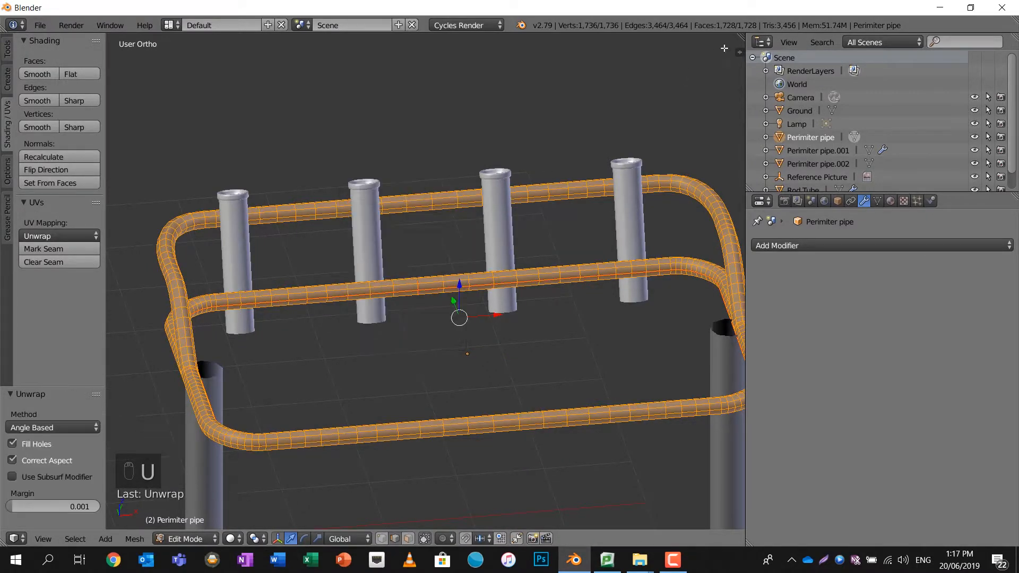
Split the 3D view to show a UV/Image Editor beside it and inspect the joined pipes' UV layout.
drag(743, 37, 402, 40)
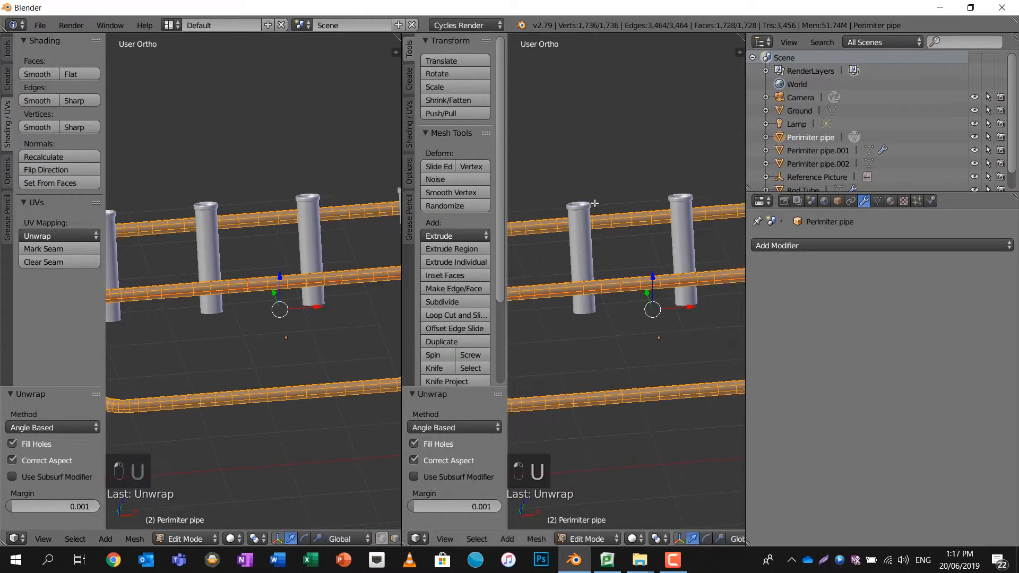
key(t)
click(419, 539)
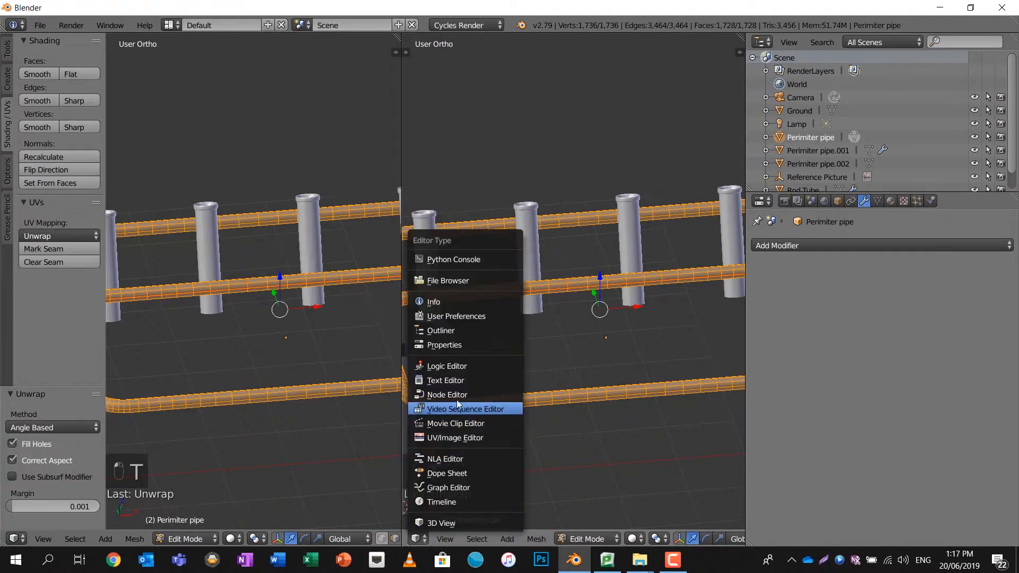
click(454, 436)
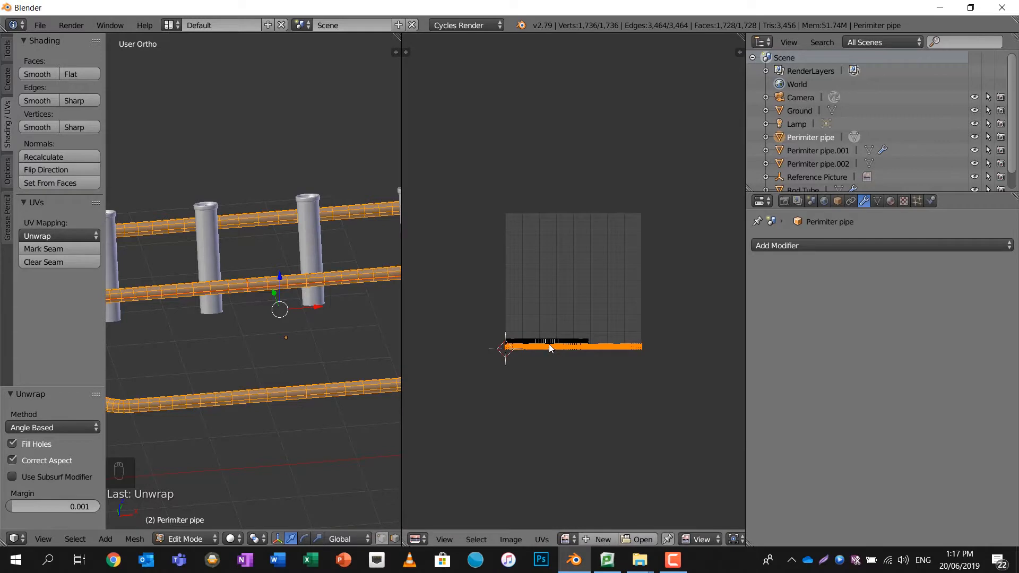
scroll(549, 344, up, 4)
scroll(585, 254, up, 5)
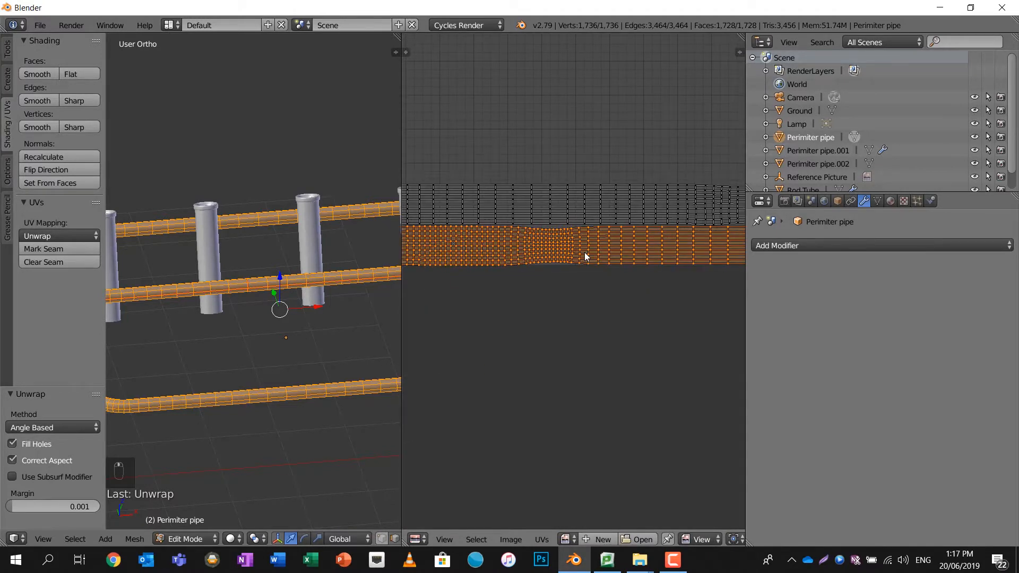
scroll(584, 254, up, 2)
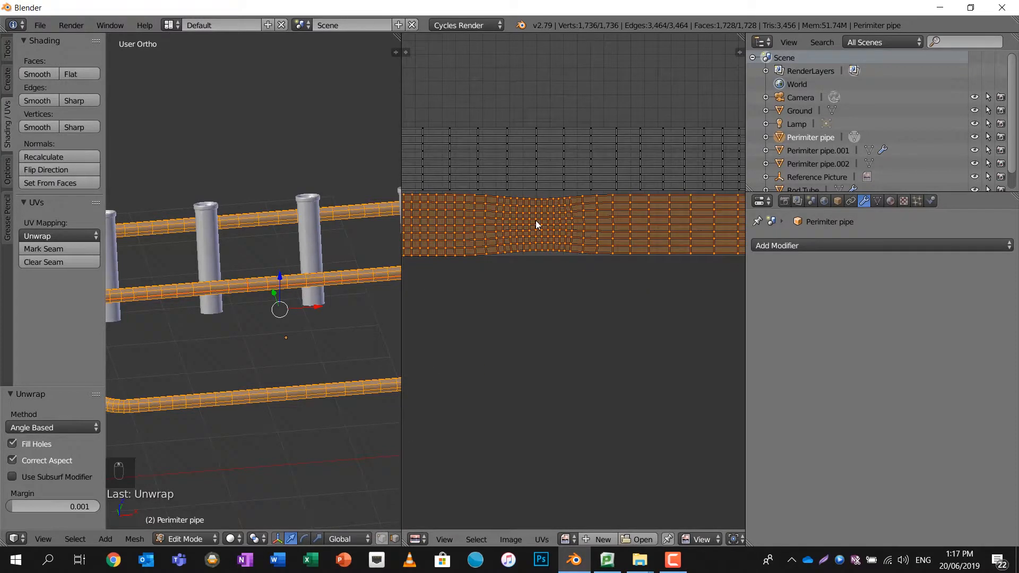
scroll(536, 221, down, 5)
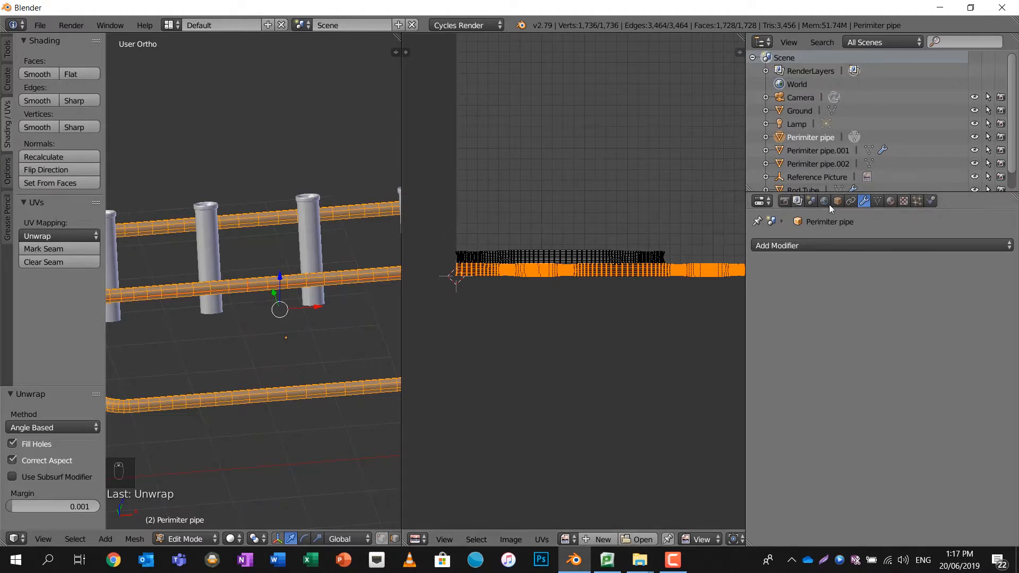
scroll(681, 257, up, 3)
scroll(679, 253, up, 2)
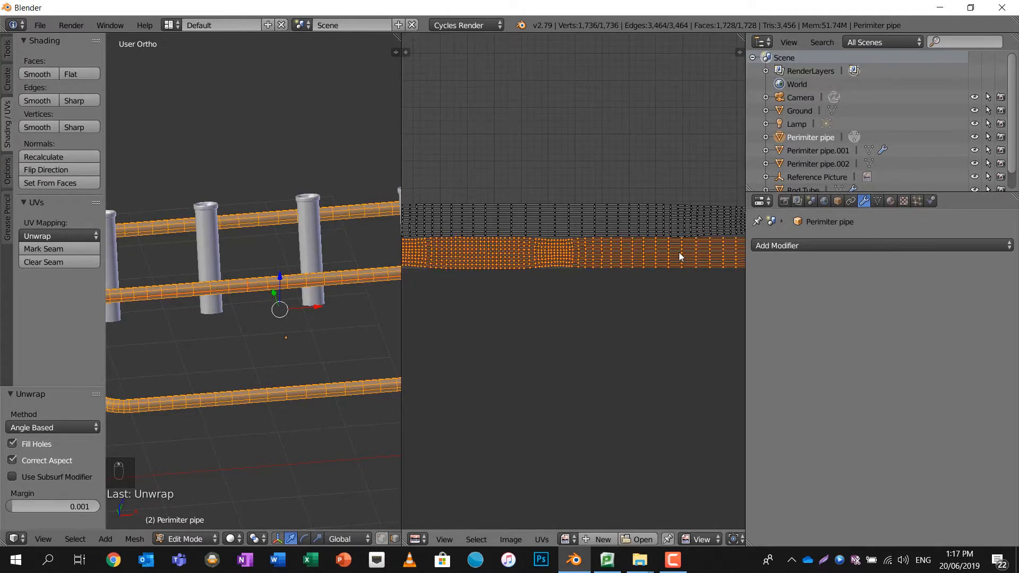
Check the joined pipes' UV layout for distortion by temporarily displaying angle stretch.
key(n)
key(n)
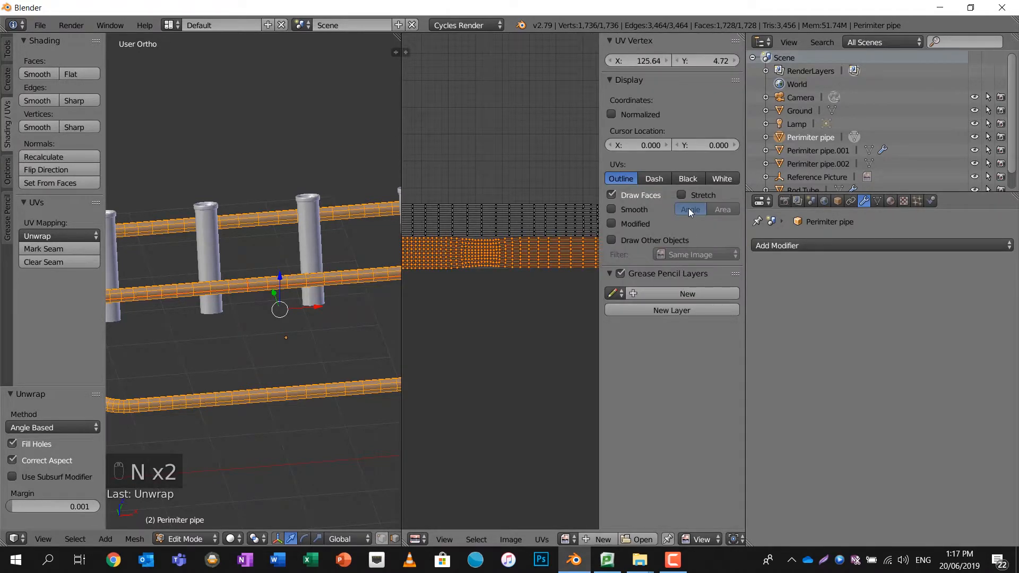
click(682, 195)
scroll(463, 253, up, 4)
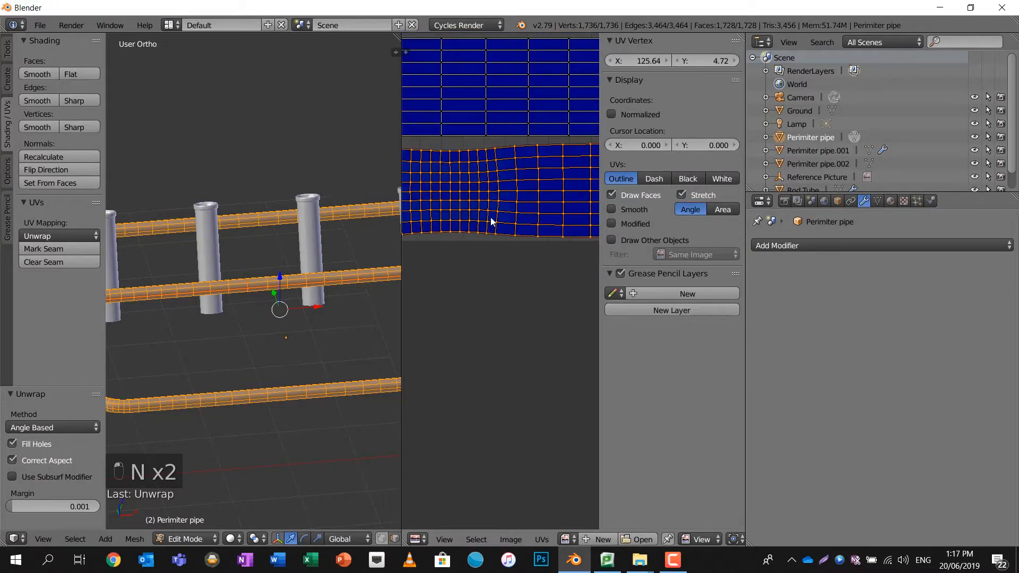
scroll(492, 219, down, 6)
click(682, 194)
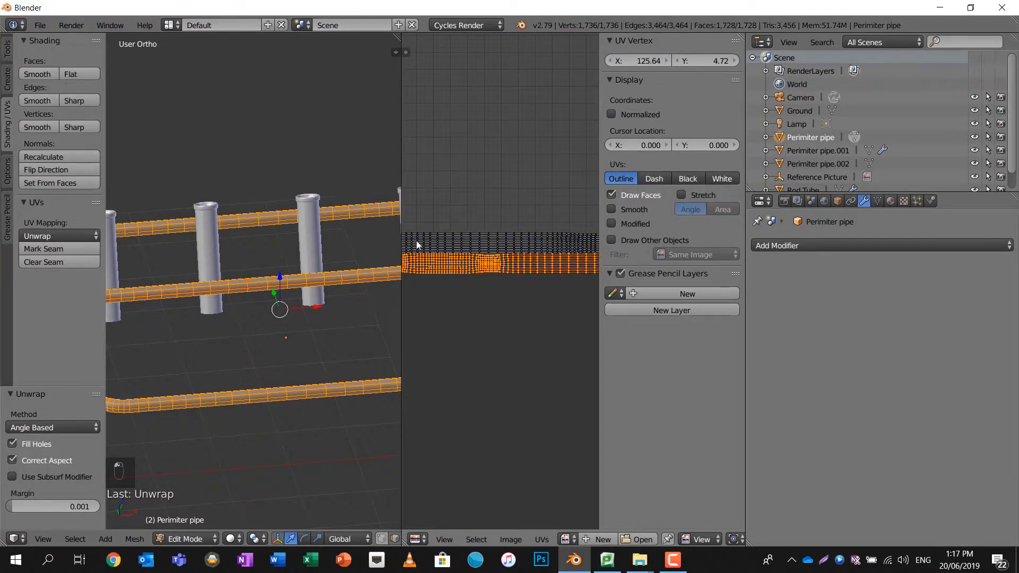
Add a material slot with the existing Stainless Steel material and assign it to all faces of the joined rail and perimeter pipes.
click(890, 201)
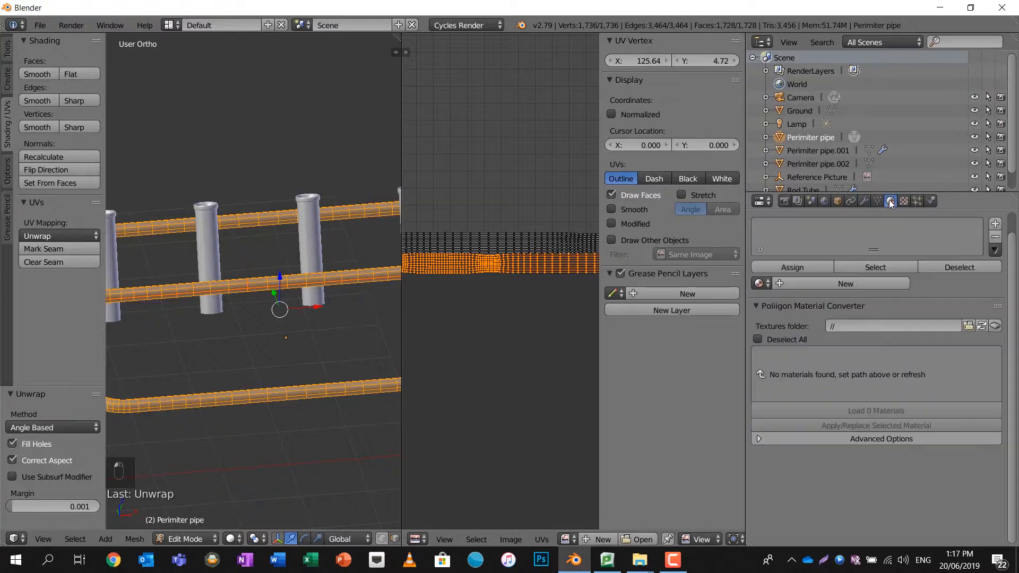
click(995, 224)
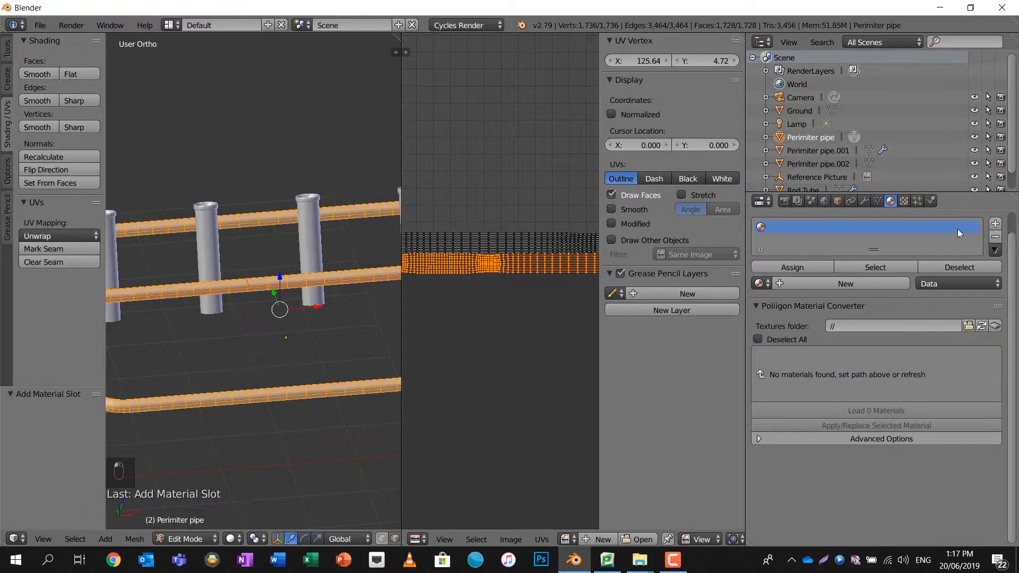
click(763, 283)
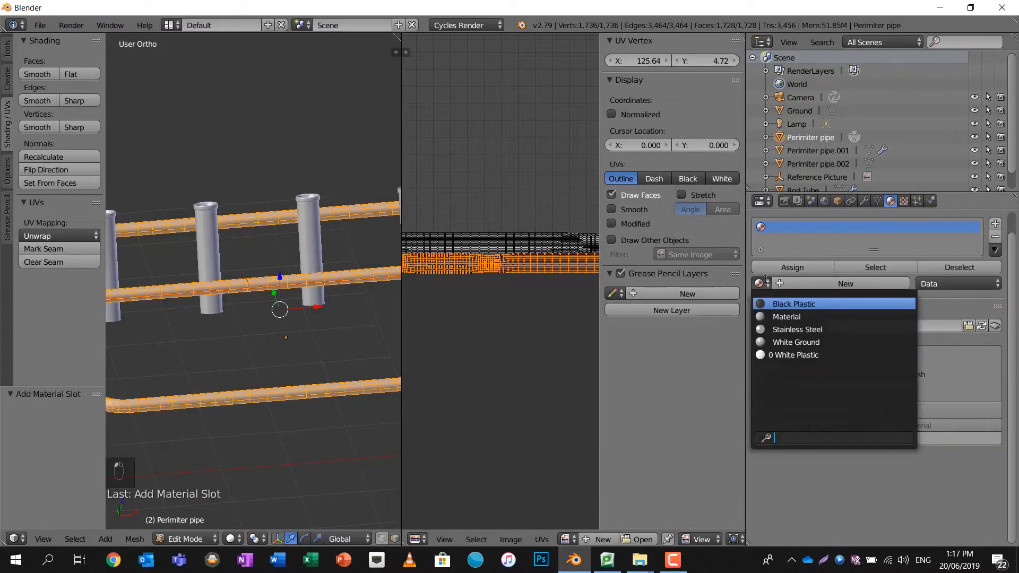
click(796, 330)
click(794, 266)
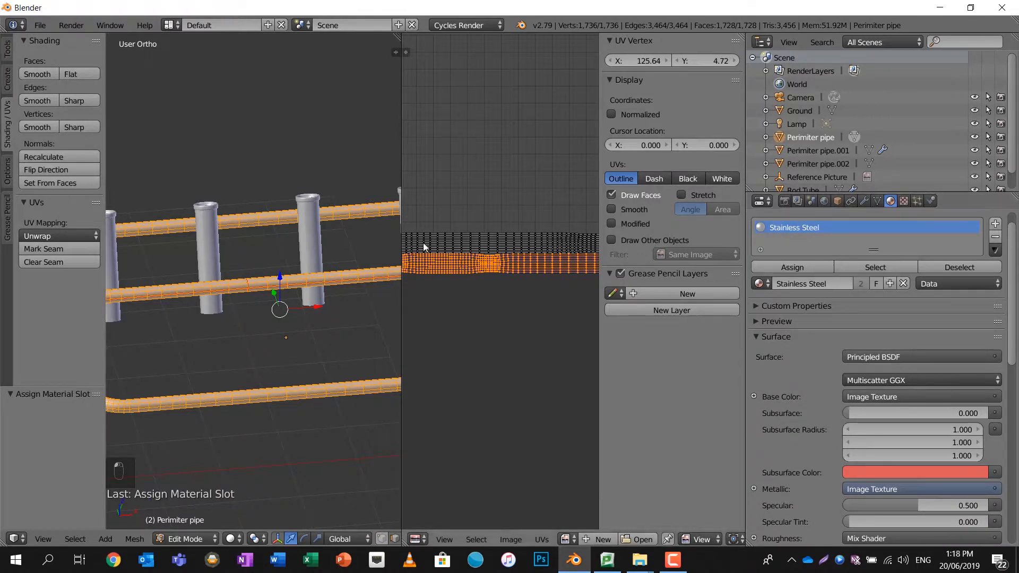
Widen the 3D view and give the support leg pipe the existing Stainless Steel material in a new slot.
scroll(348, 239, down, 1)
scroll(348, 238, down, 3)
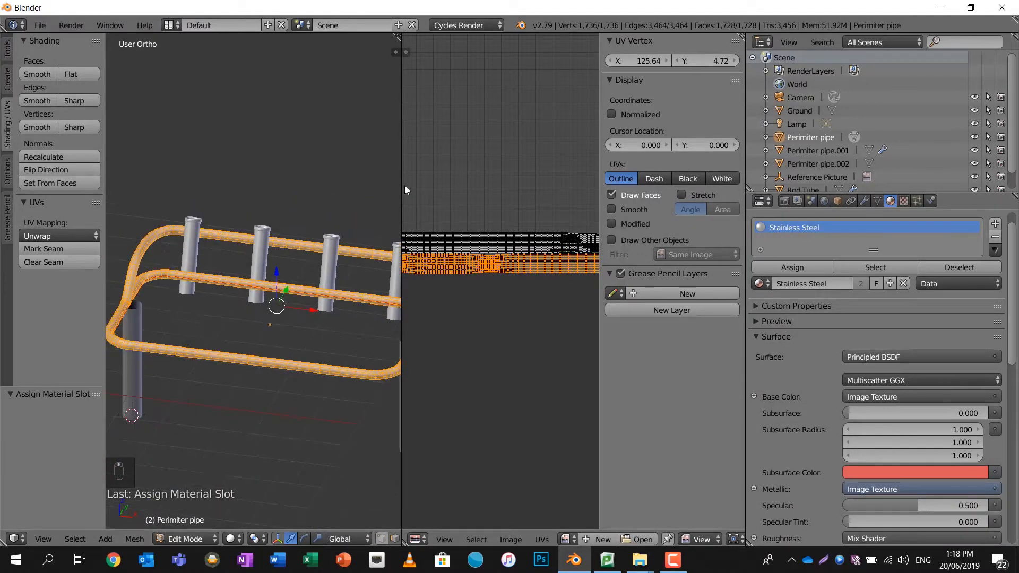
drag(403, 186, 616, 178)
shift+middle_drag(533, 196, 471, 125)
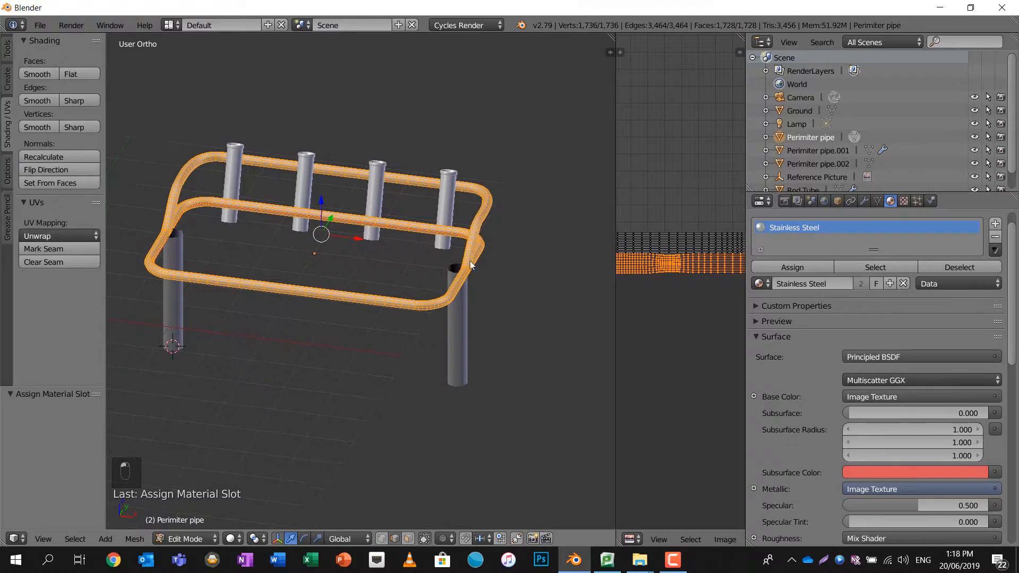
key(Tab)
right_click(459, 317)
click(996, 224)
click(763, 267)
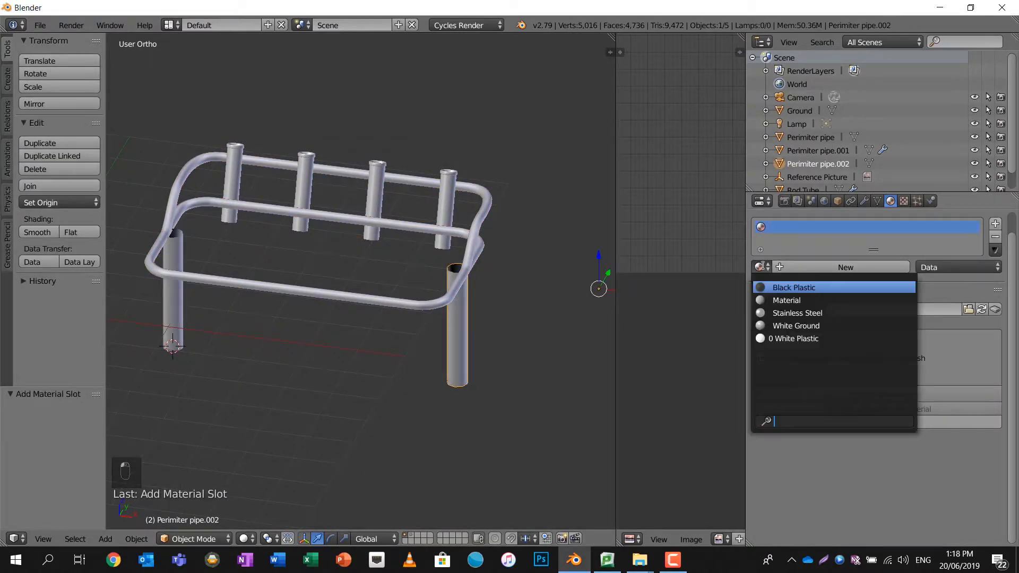
click(777, 313)
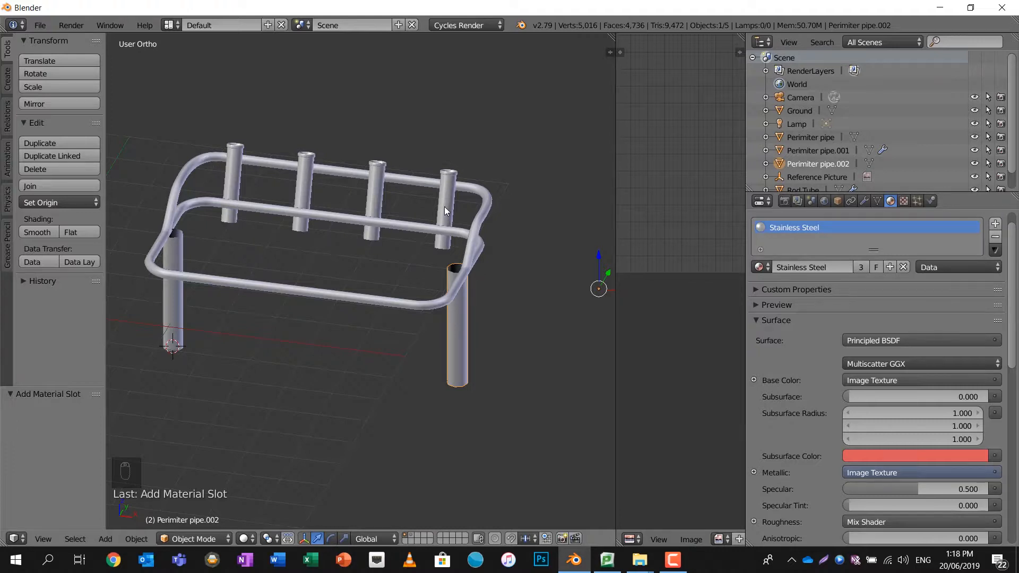
middle_drag(445, 193, 441, 232)
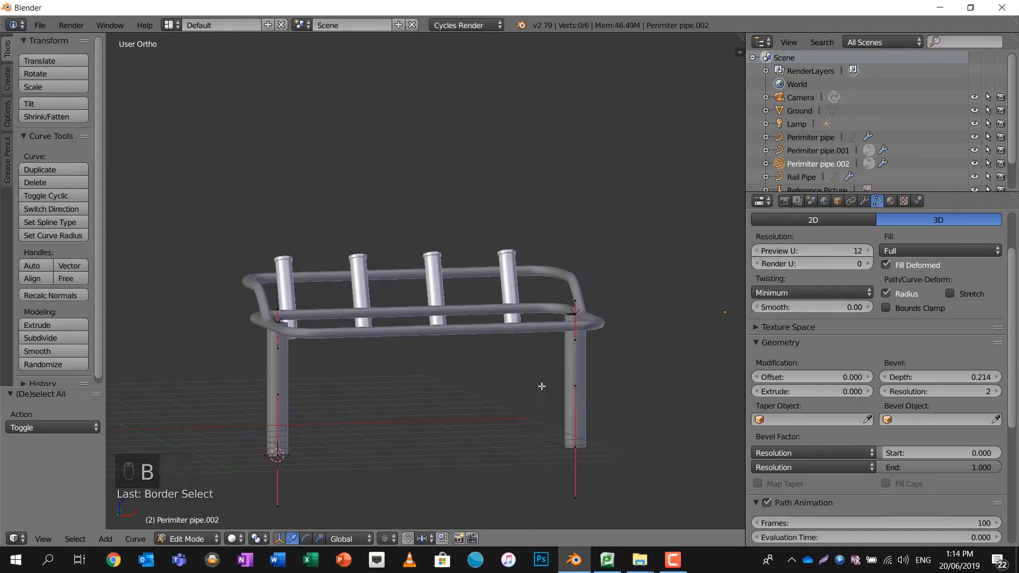
key(b)
key(g)
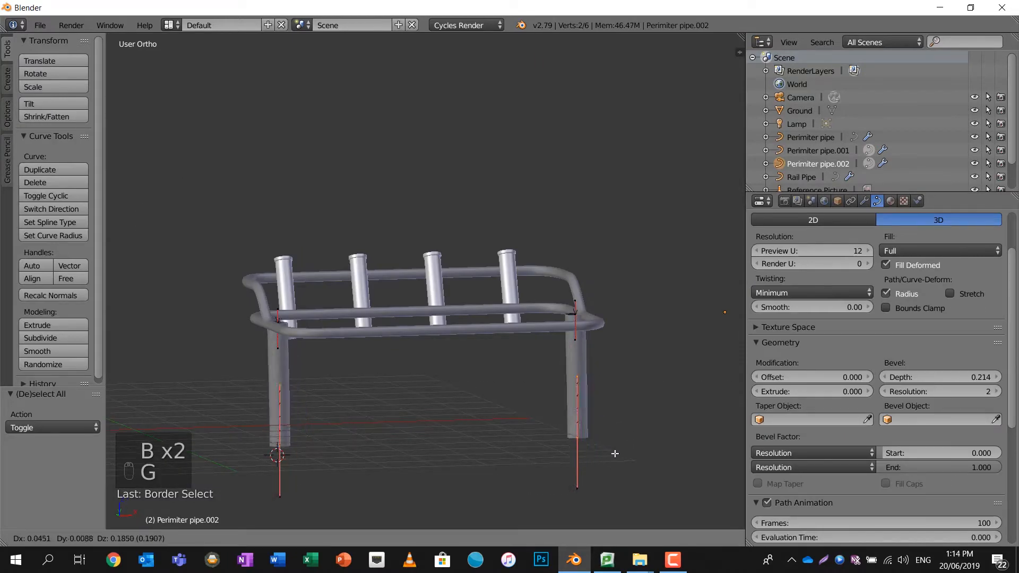
right_click(613, 452)
key(a)
key(b)
drag(549, 379, 644, 485)
key(g)
right_click(648, 415)
key(a)
key(b)
drag(235, 391, 350, 527)
key(g)
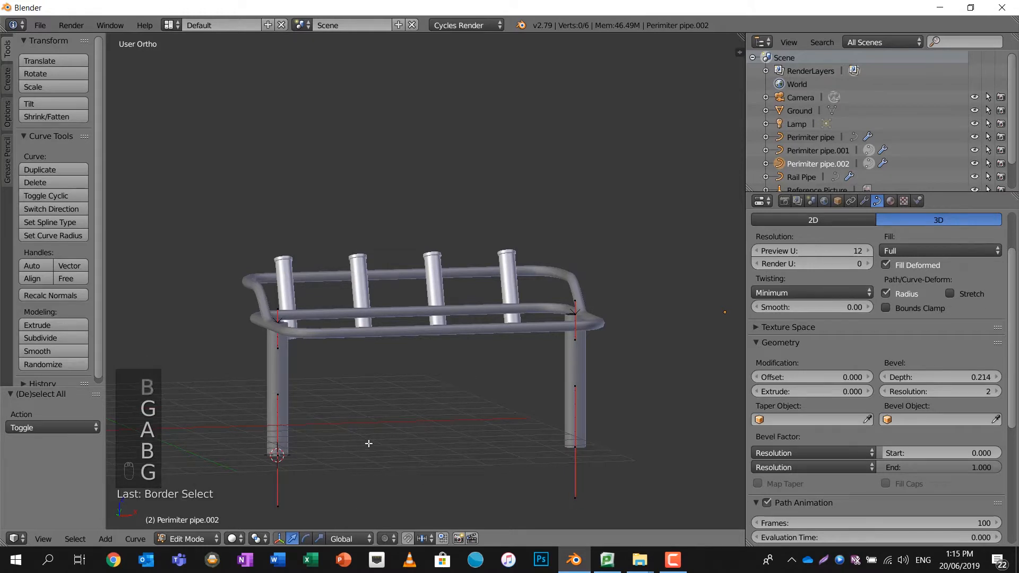
Leave curve editing and convert the support leg pipe from a curve to a mesh.
shift+middle_drag(365, 402, 544, 396)
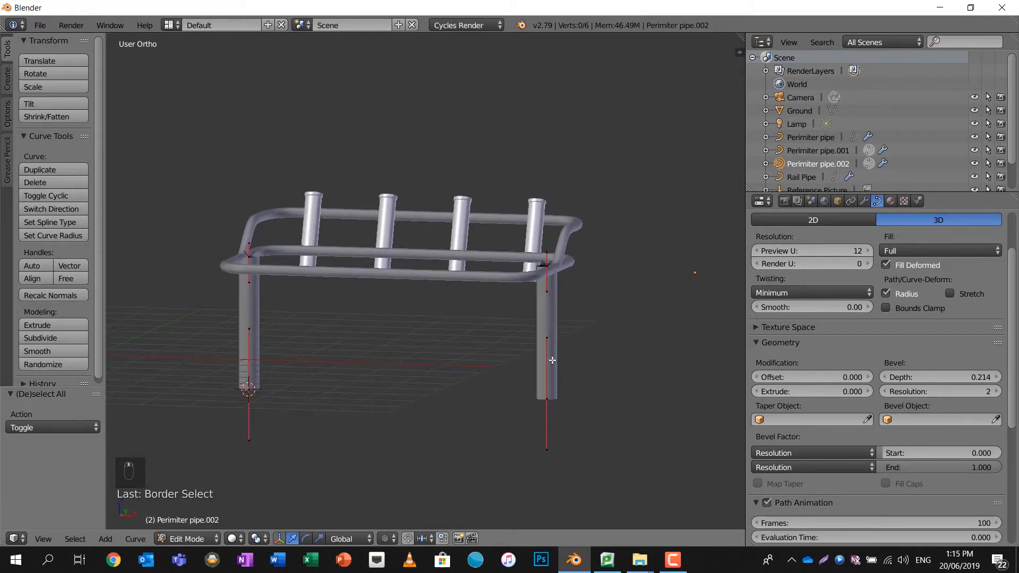
middle_drag(536, 331, 528, 338)
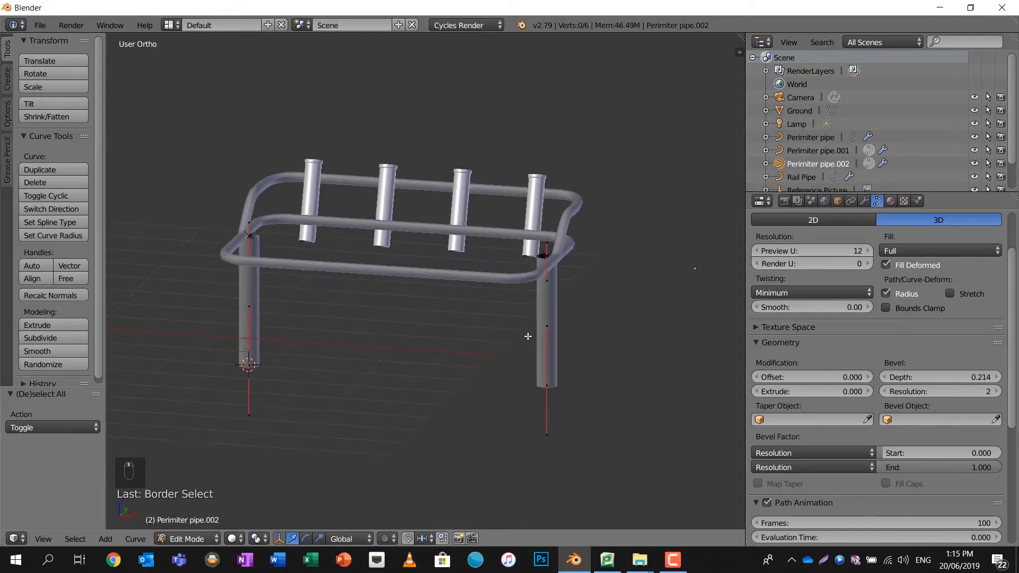
scroll(553, 276, up, 2)
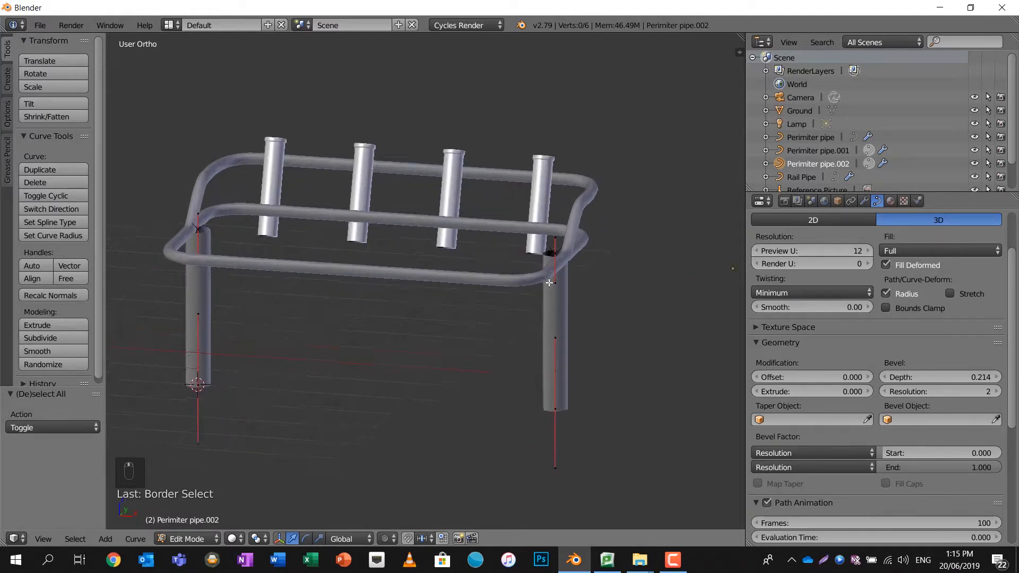
key(Tab)
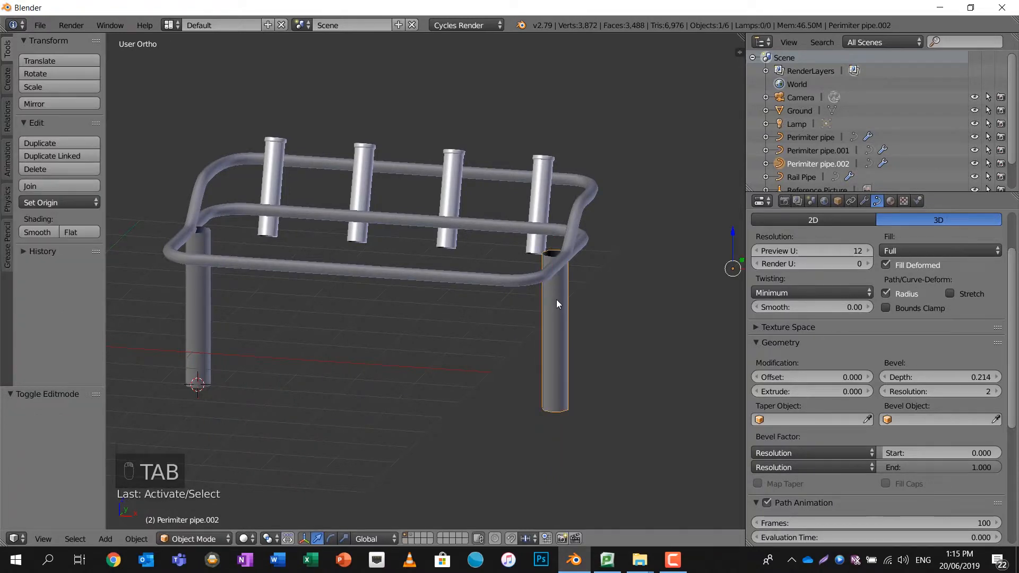
key(space)
text(convert)
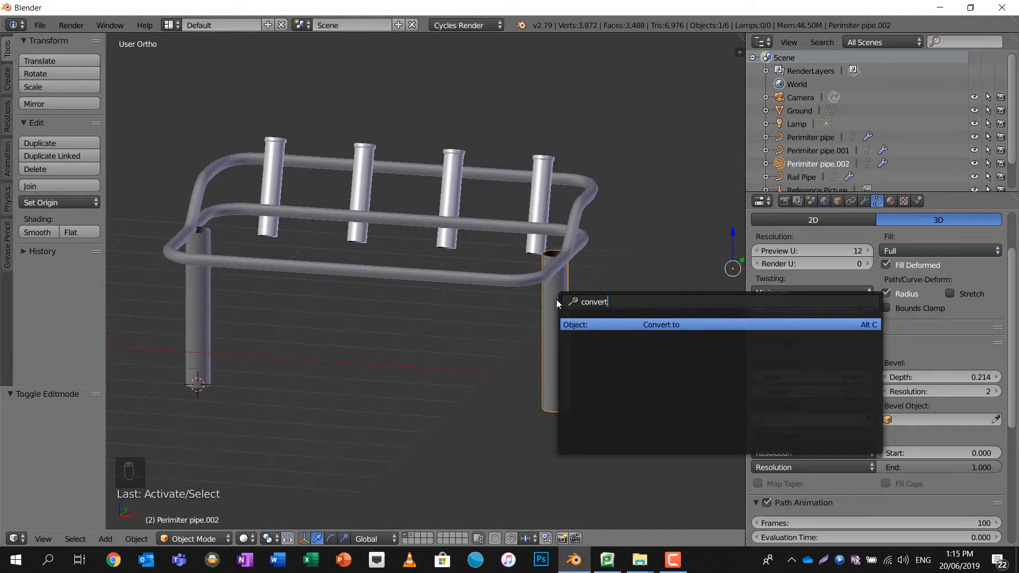
key(Return)
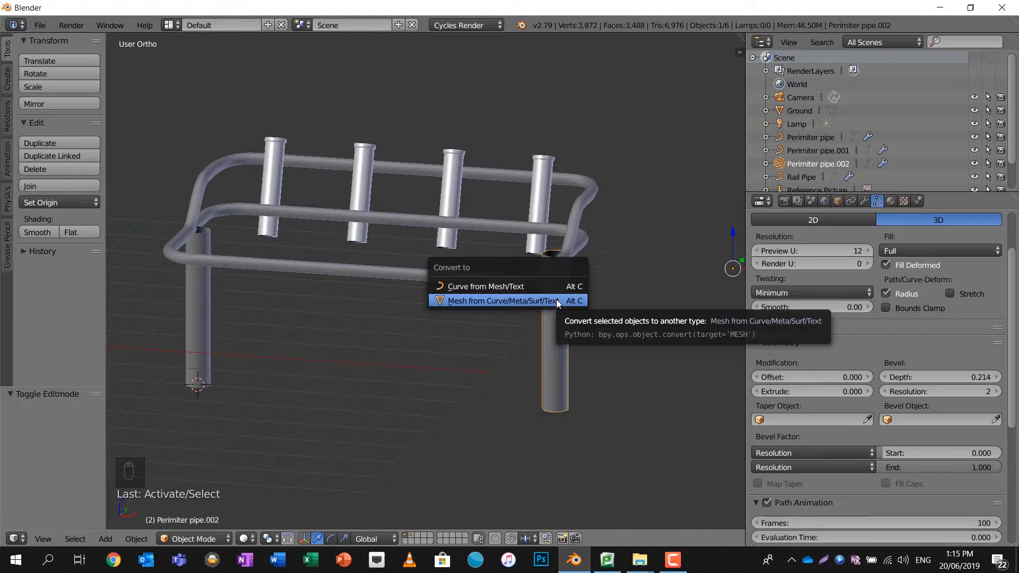
click(556, 300)
Mark a seam along one lengthwise edge loop of the support leg's mesh.
key(Tab)
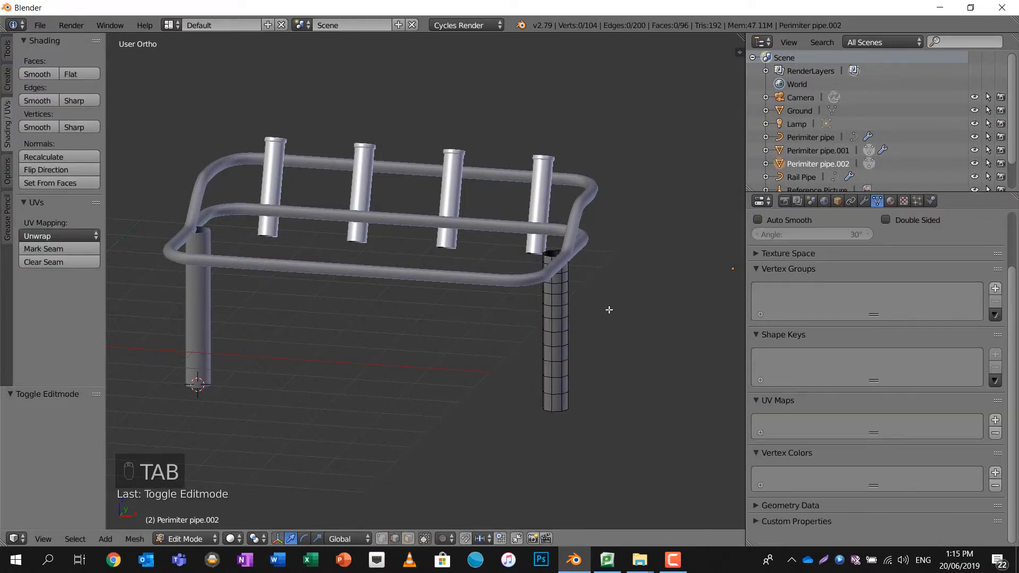
scroll(610, 309, up, 6)
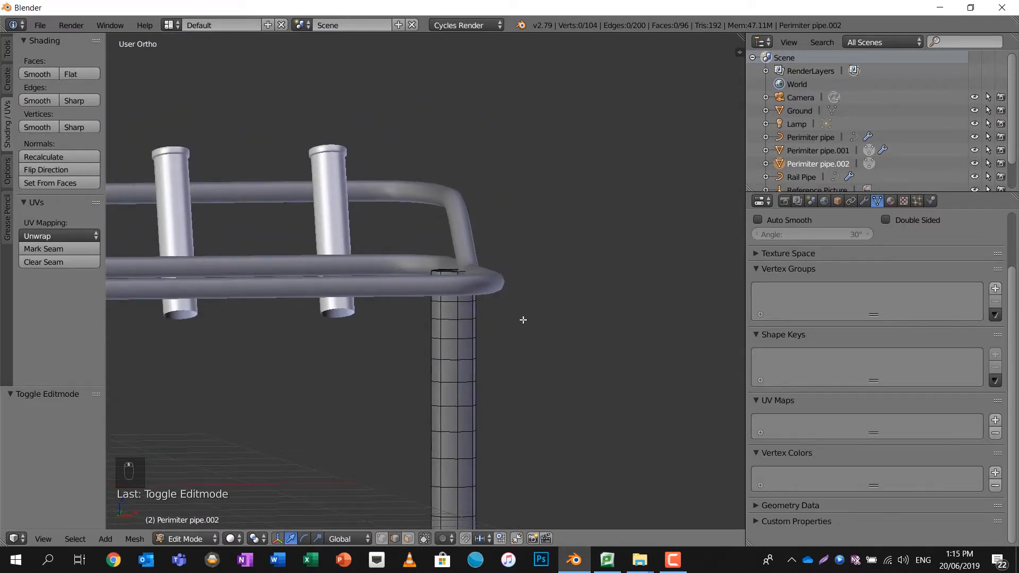
scroll(472, 341, up, 2)
alt+right_click(432, 343)
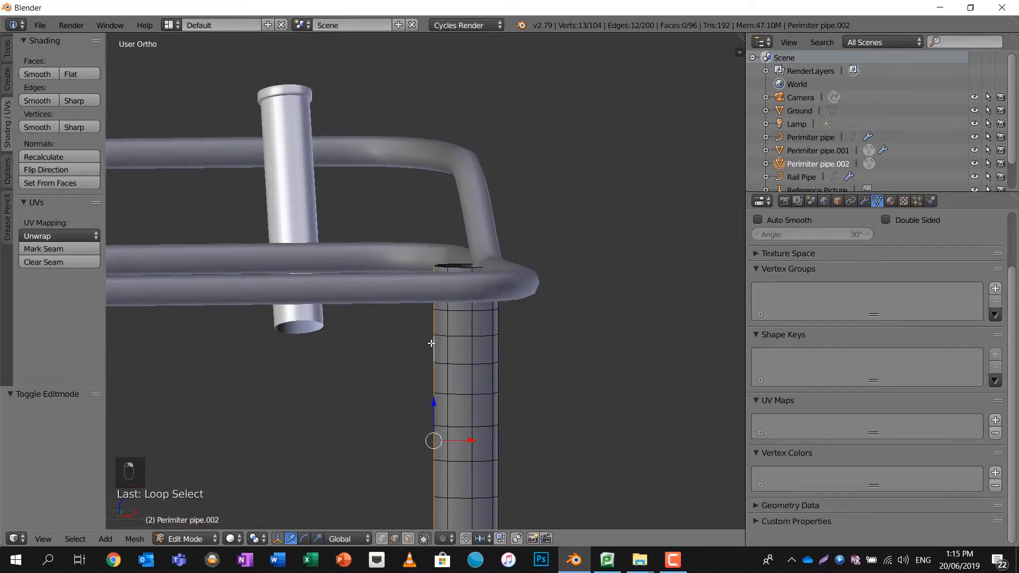
key(ctrl+e)
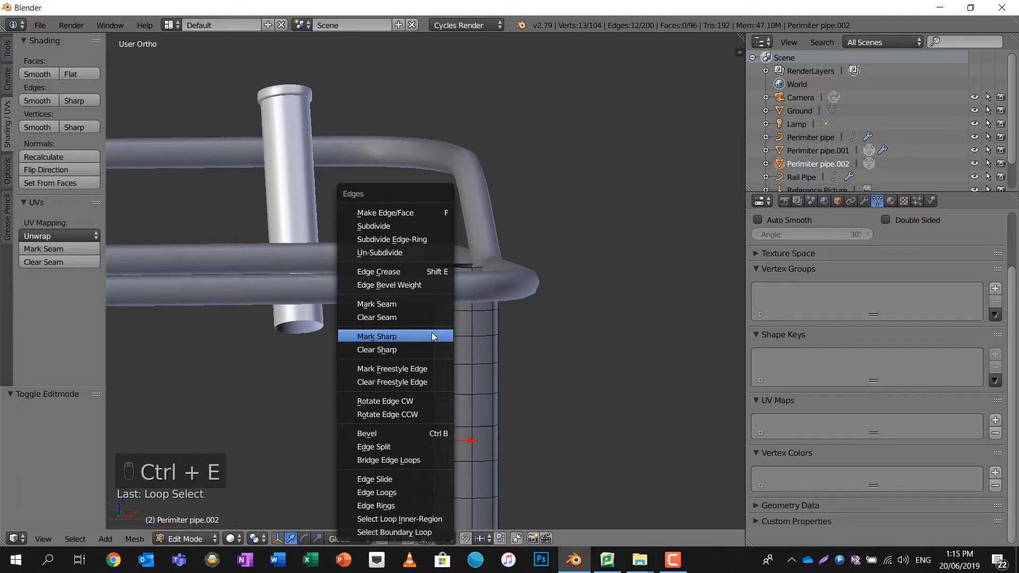
click(435, 308)
Unwrap all faces of the support leg with the standard Unwrap method and return to Object Mode.
key(a)
key(a)
key(a)
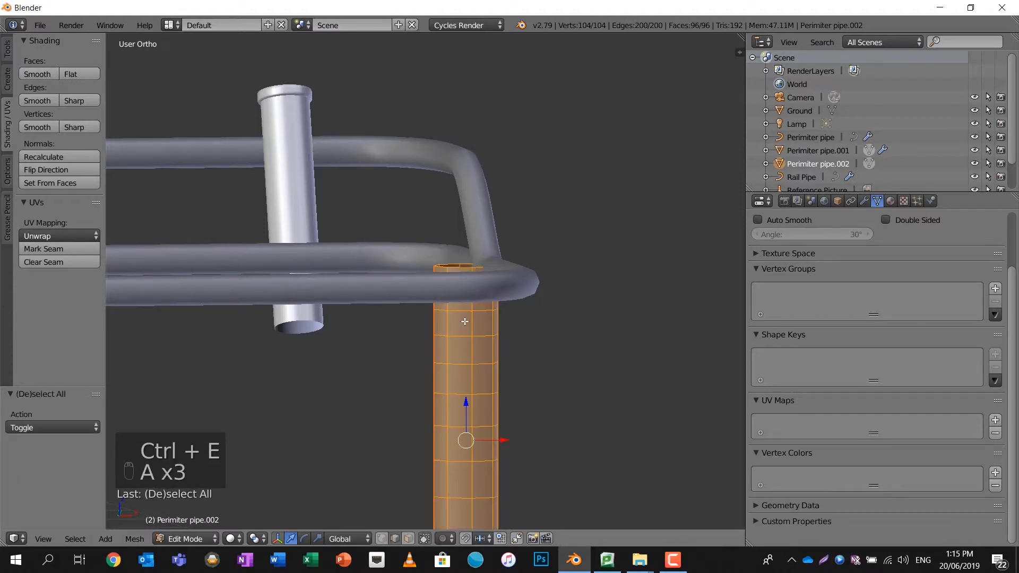
key(u)
click(465, 307)
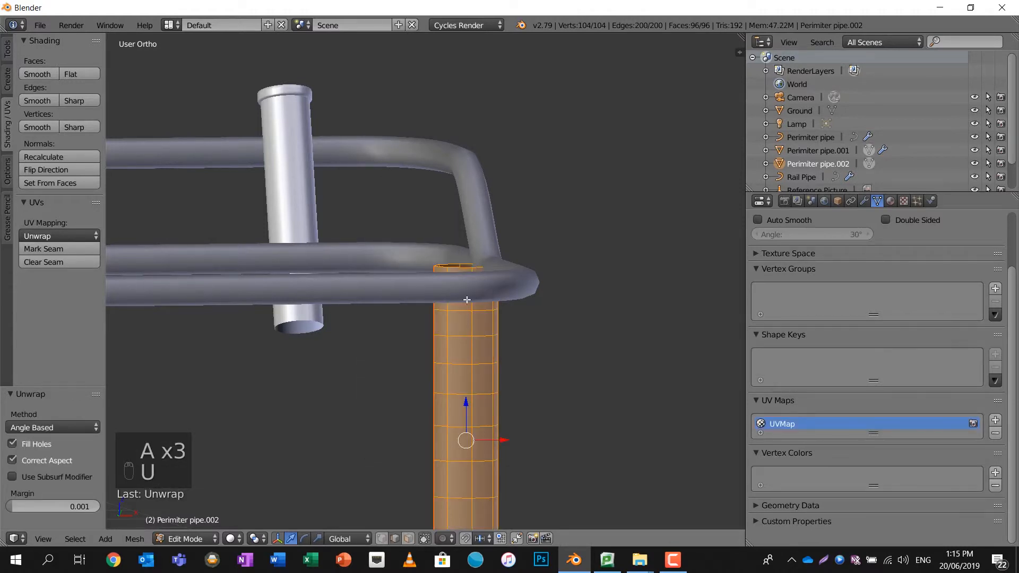
key(Tab)
Select the lower perimeter pipe curve.
right_click(464, 295)
middle_drag(464, 295, 484, 318)
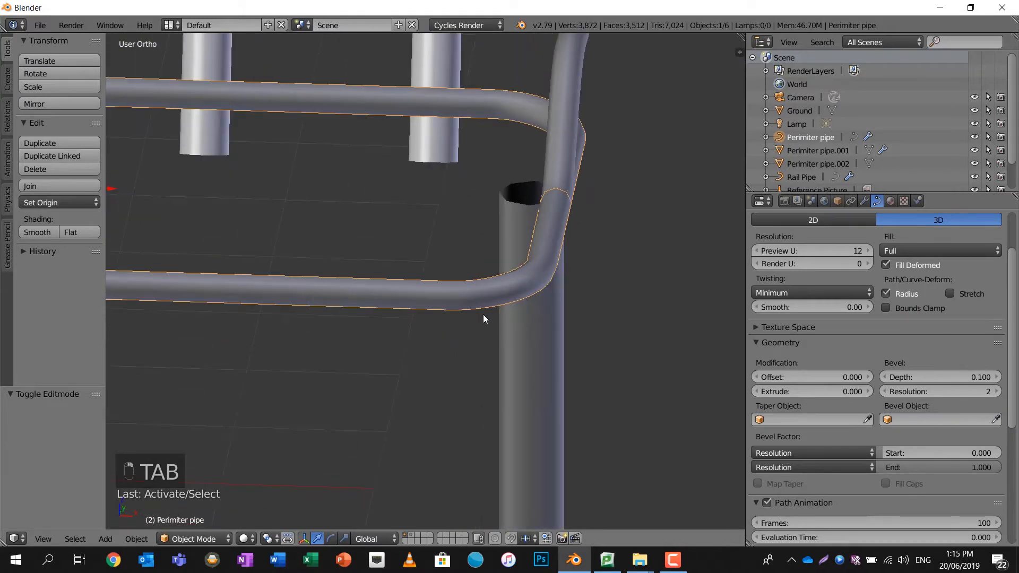
scroll(536, 305, down, 4)
mouse_move(573, 318)
middle_down()
mouse_move(619, 326)
mouse_move(565, 335)
middle_up()
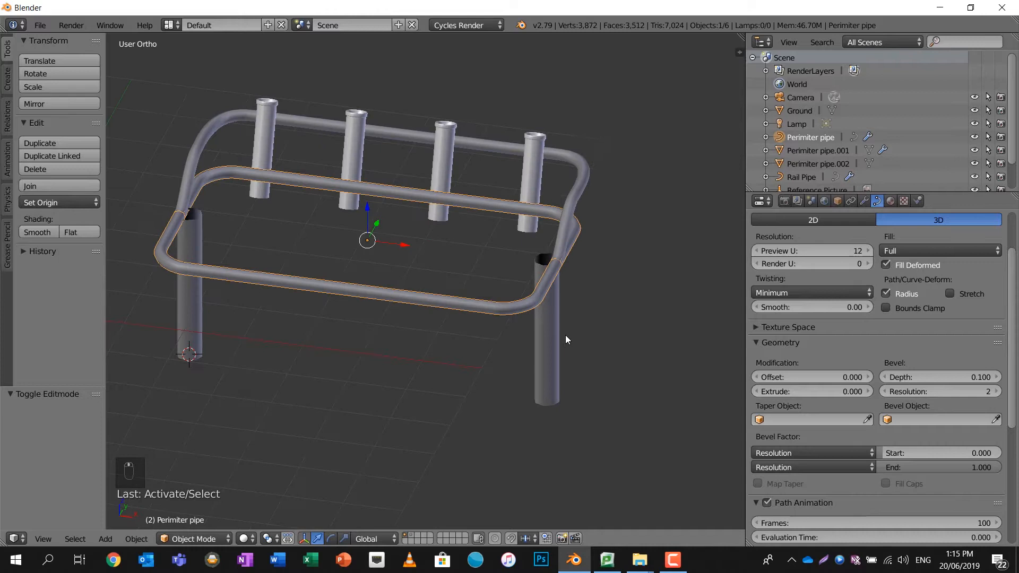
Try to apply the Mirror modifier on the lower perimeter pipe curve.
click(864, 201)
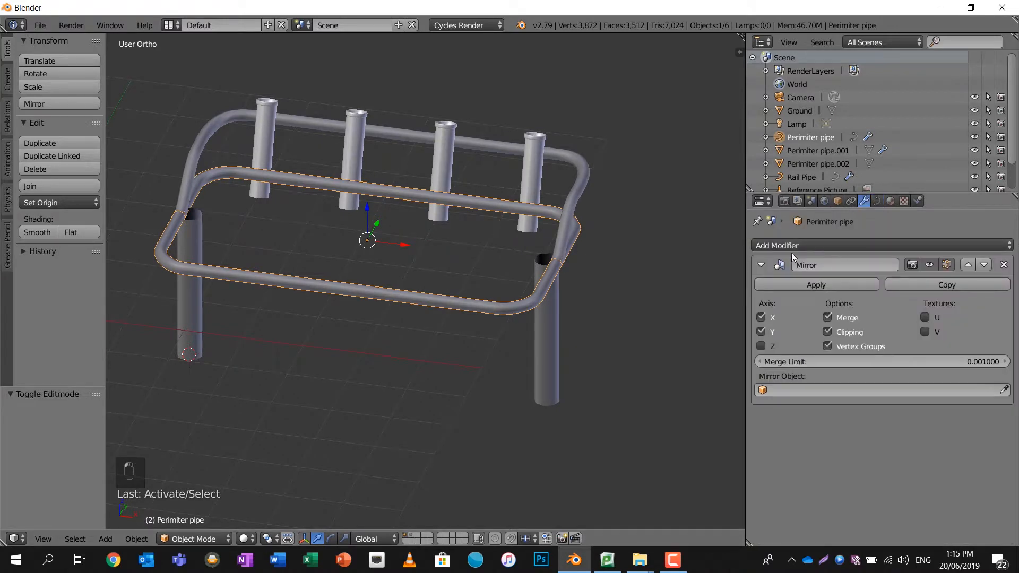
key(Tab)
key(Tab)
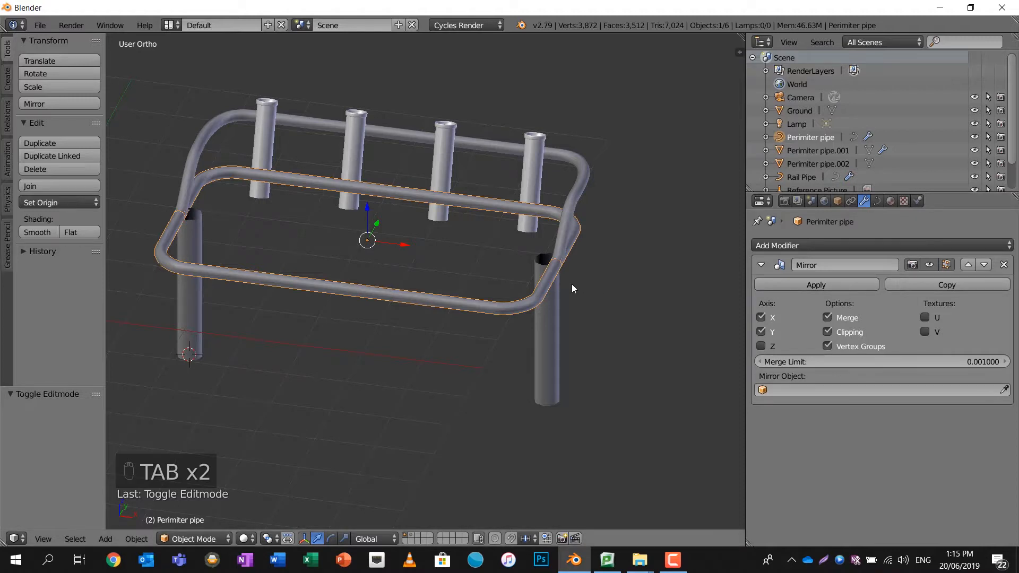
scroll(553, 275, up, 1)
shift+middle_drag(554, 275, 549, 299)
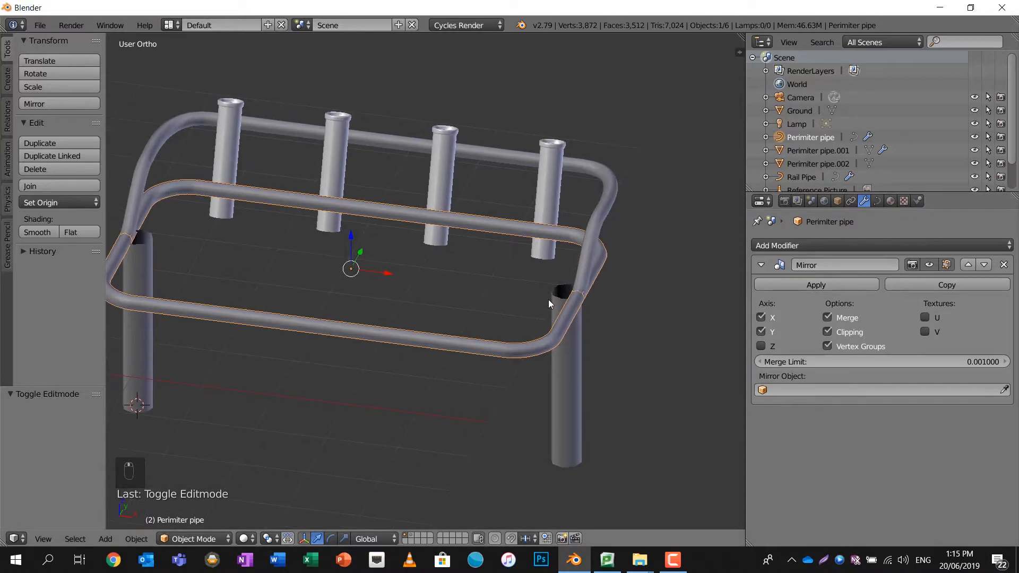
click(817, 286)
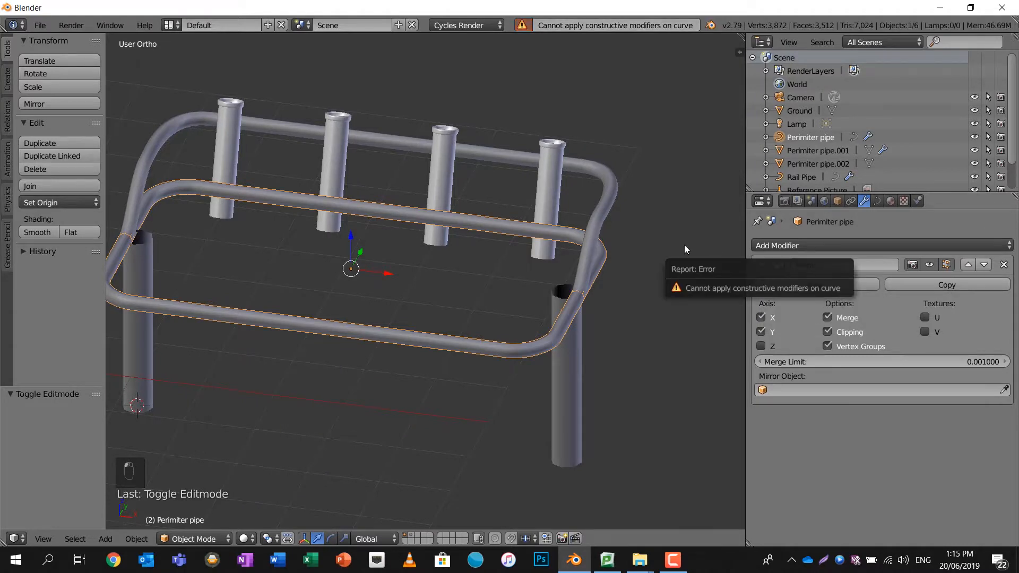
key(Tab)
key(Tab)
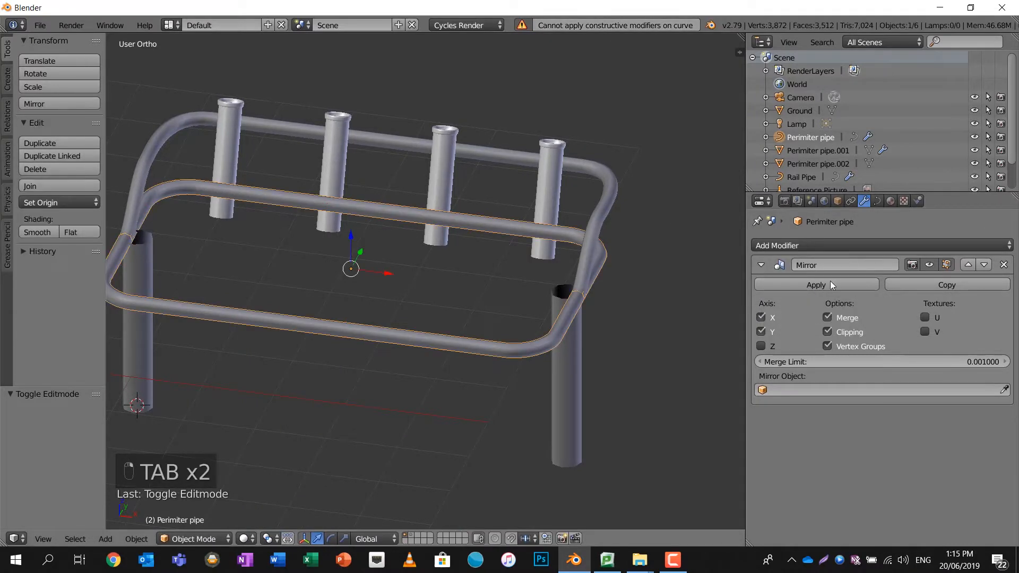
click(855, 285)
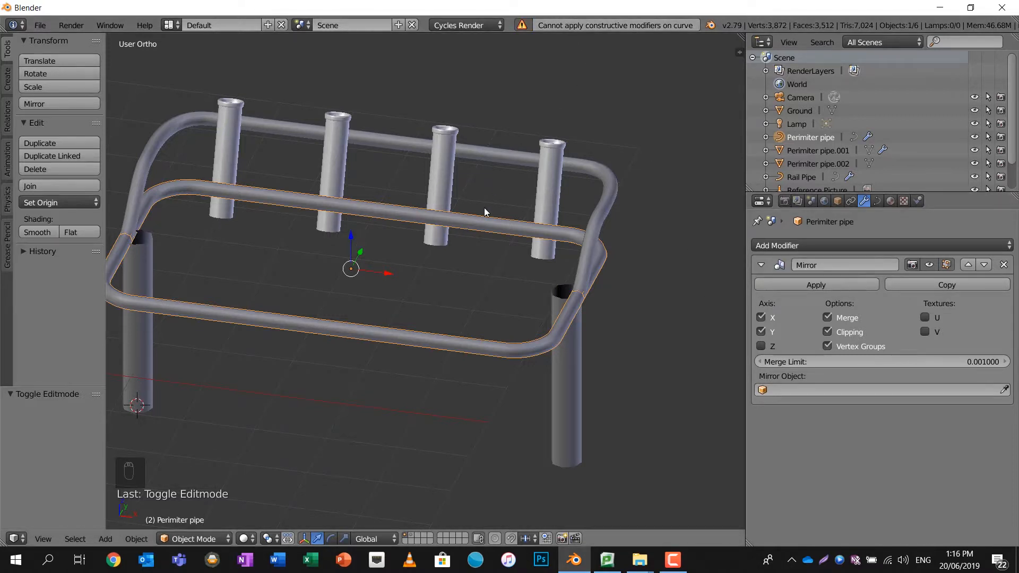
Convert the lower perimeter pipe from a curve to a mesh.
key(space)
key(Return)
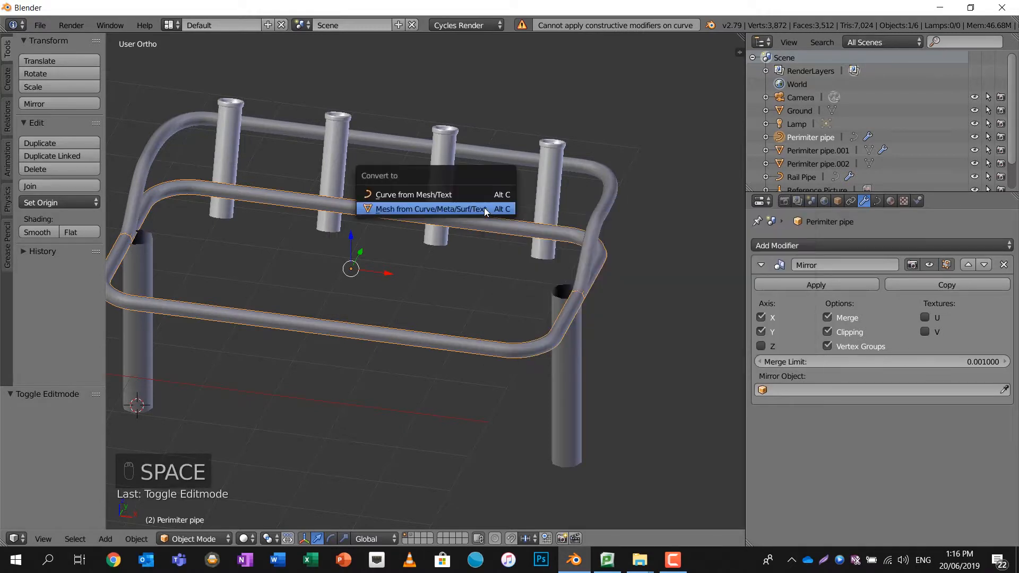
click(484, 208)
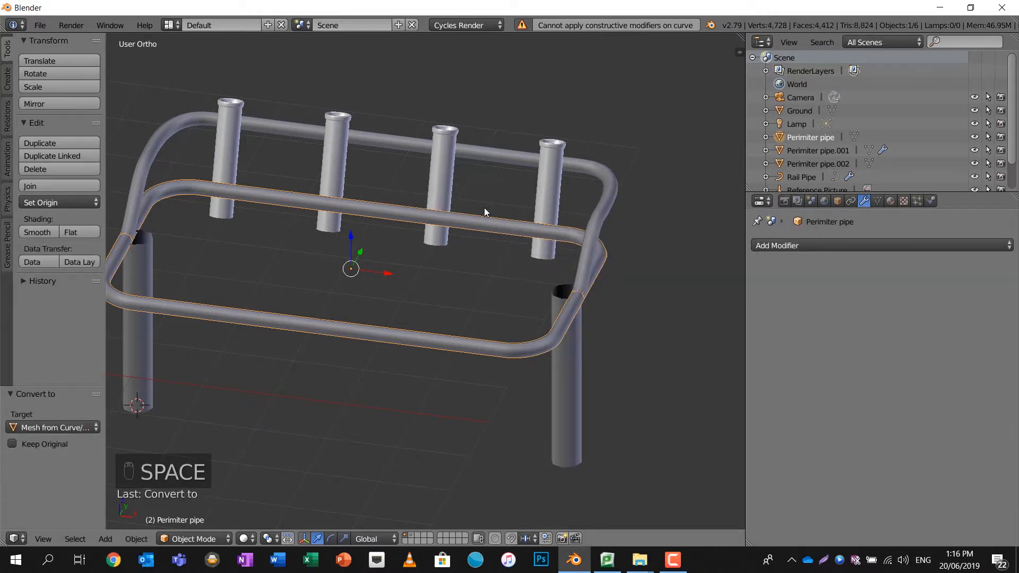
Run Remove Doubles on the entire mesh of the lower perimeter pipe in Edit Mode.
key(Tab)
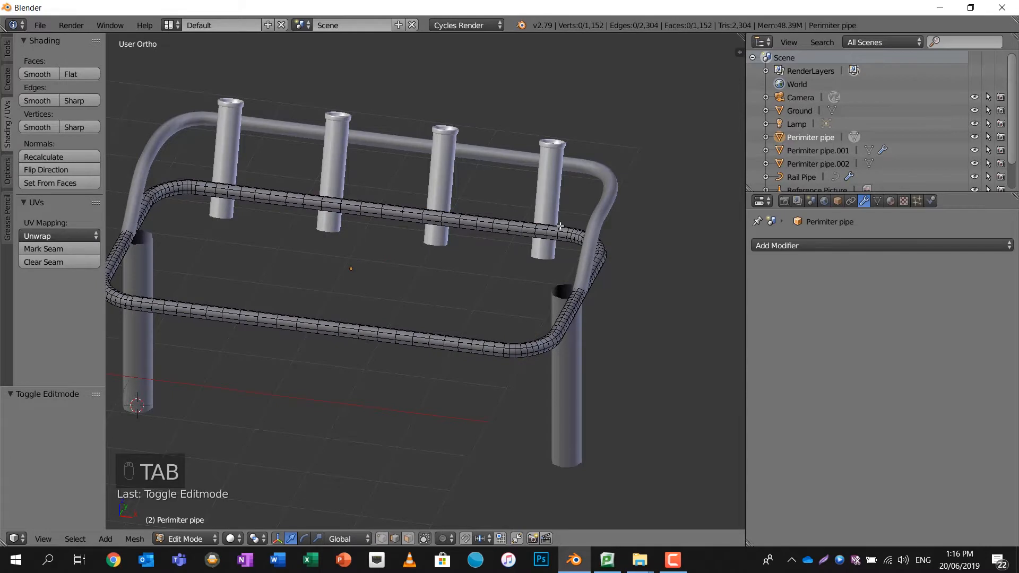
scroll(413, 224, up, 1)
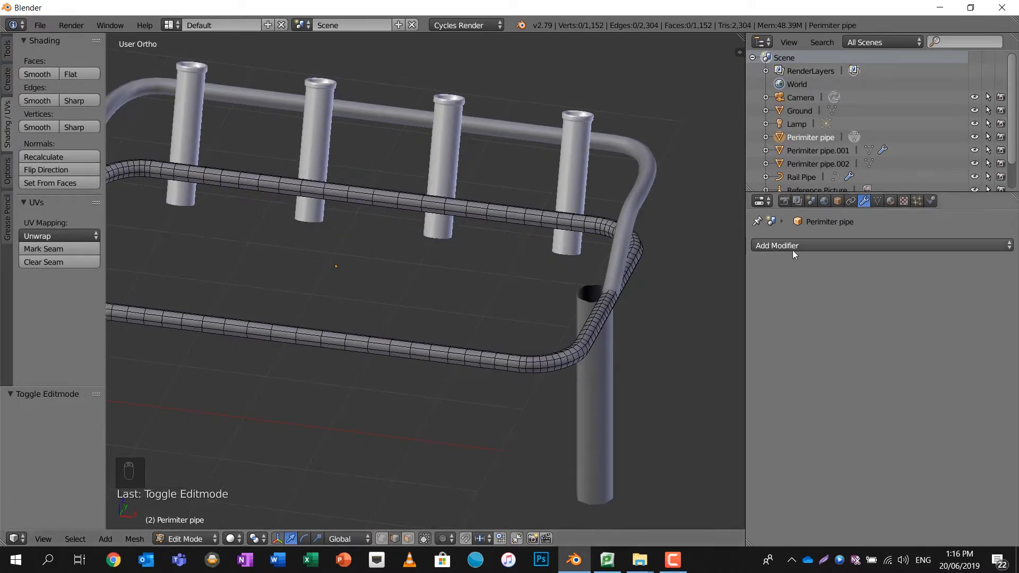
key(a)
shift+middle_drag(465, 234, 553, 216)
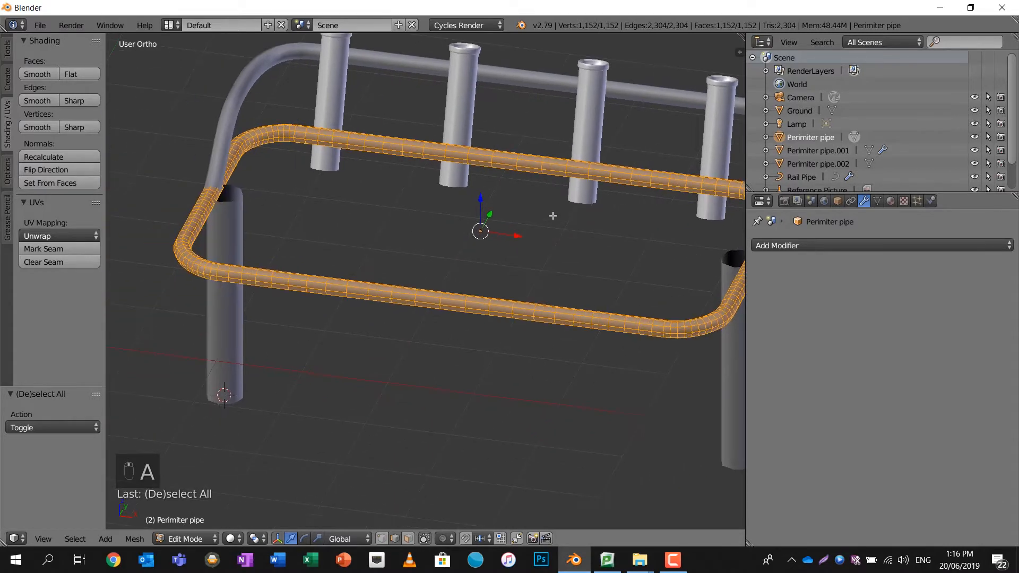
key(space)
text(doub)
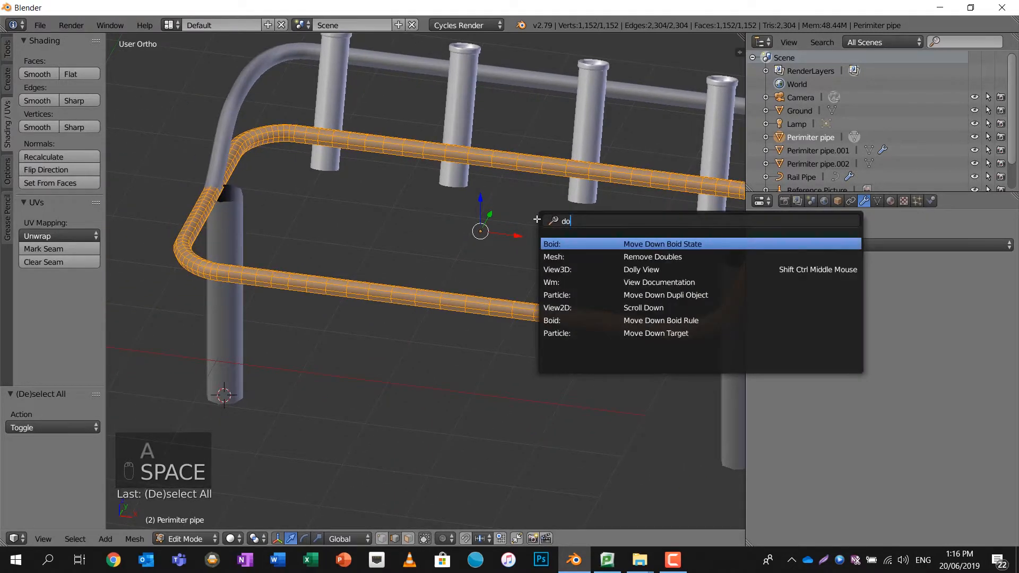
key(Return)
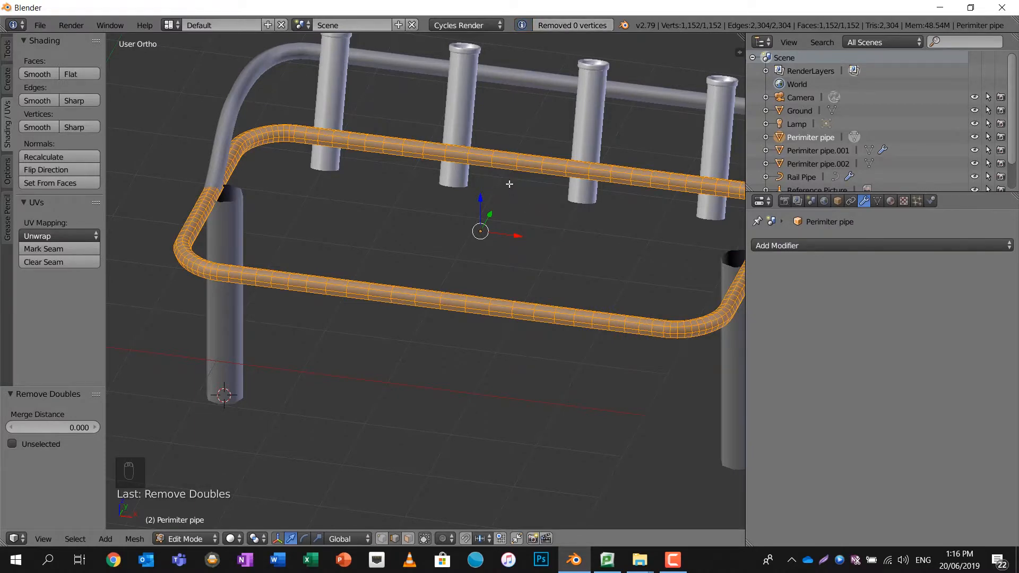
scroll(510, 184, up, 1)
scroll(489, 162, up, 1)
key(a)
click(474, 144)
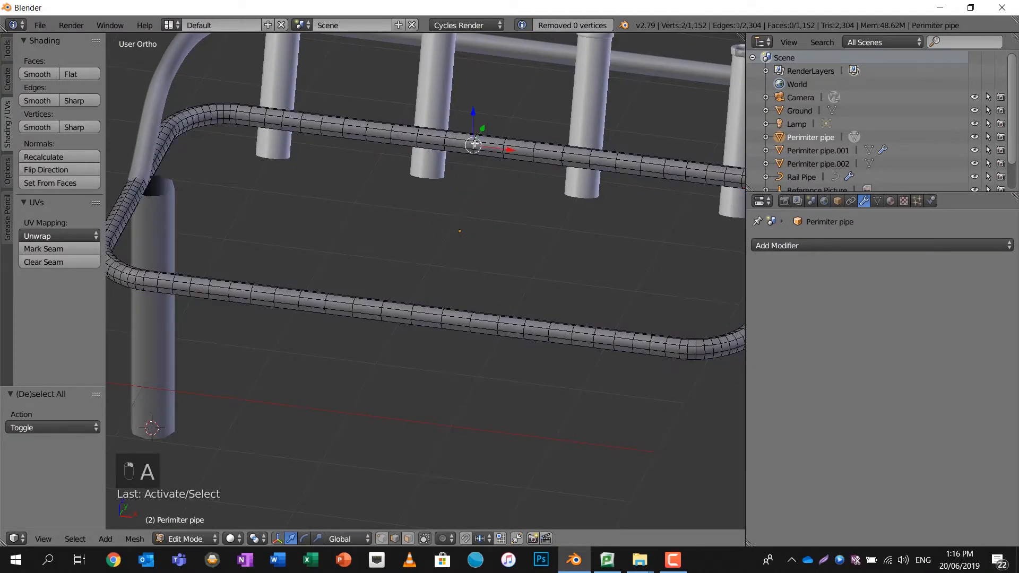
key(g)
right_click(481, 169)
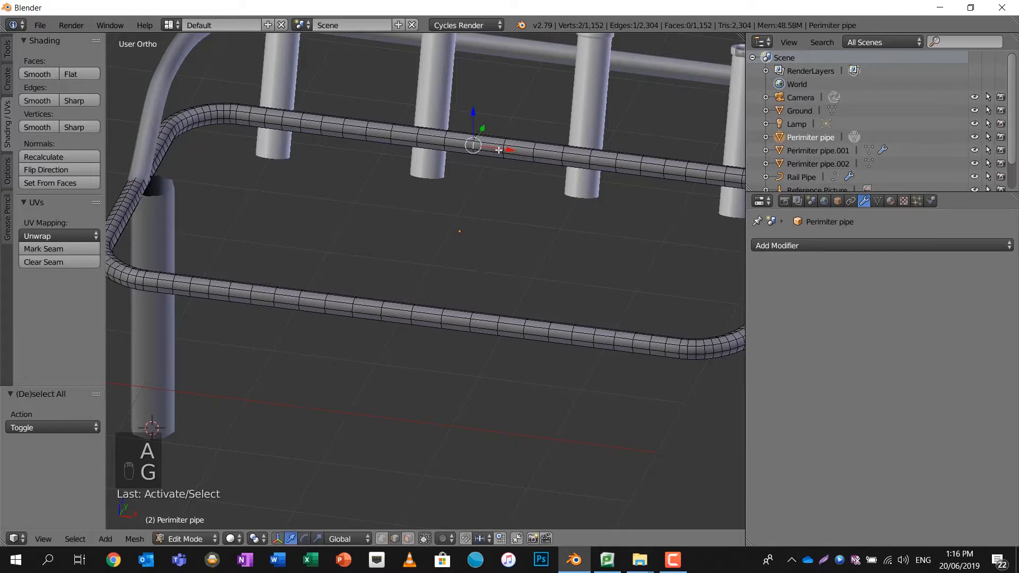
right_click(499, 150)
key(g)
right_click(506, 150)
right_click(510, 153)
key(g)
right_click(510, 155)
right_click(506, 154)
key(g)
right_click(511, 155)
right_click(514, 154)
key(g)
right_click(543, 155)
Mark a seam around one cross-section ring on the perimeter pipe's straight section between two rod tubes.
middle_drag(531, 168, 429, 378)
scroll(428, 164, down, 5)
scroll(428, 162, up, 10)
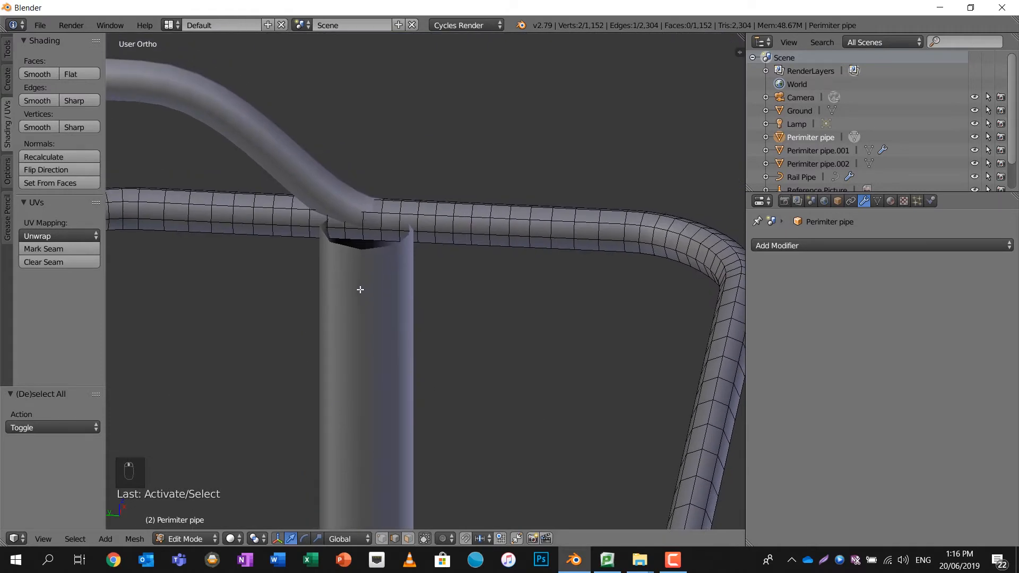
scroll(361, 289, up, 4)
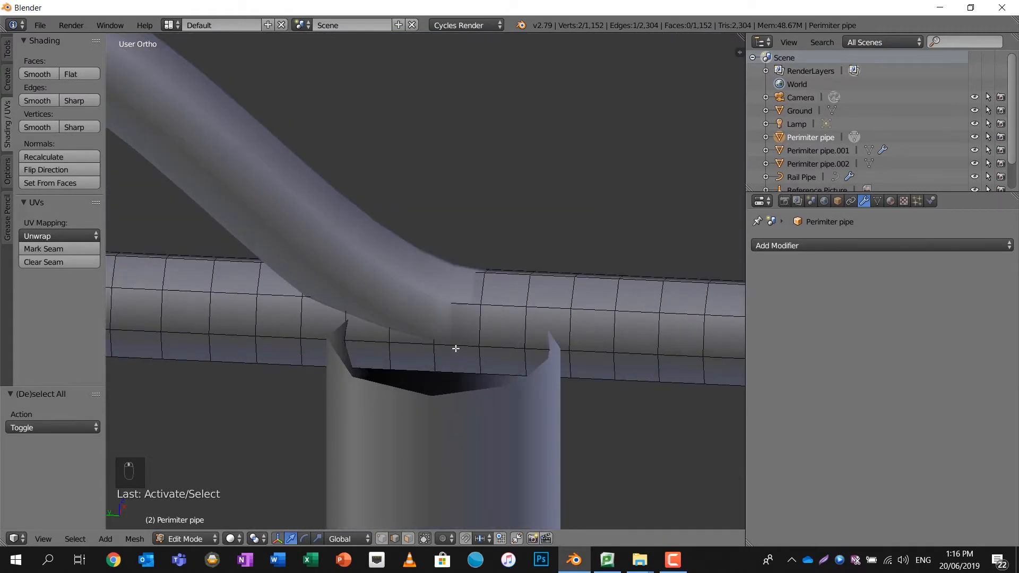
scroll(455, 349, down, 5)
middle_drag(432, 327, 257, 346)
alt+right_click(308, 300)
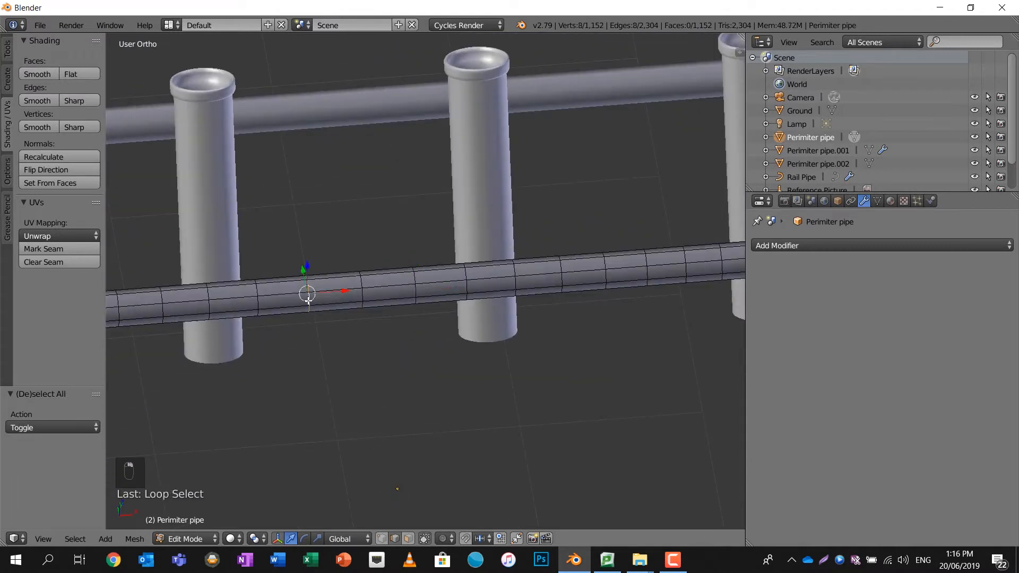
key(ctrl+e)
click(313, 300)
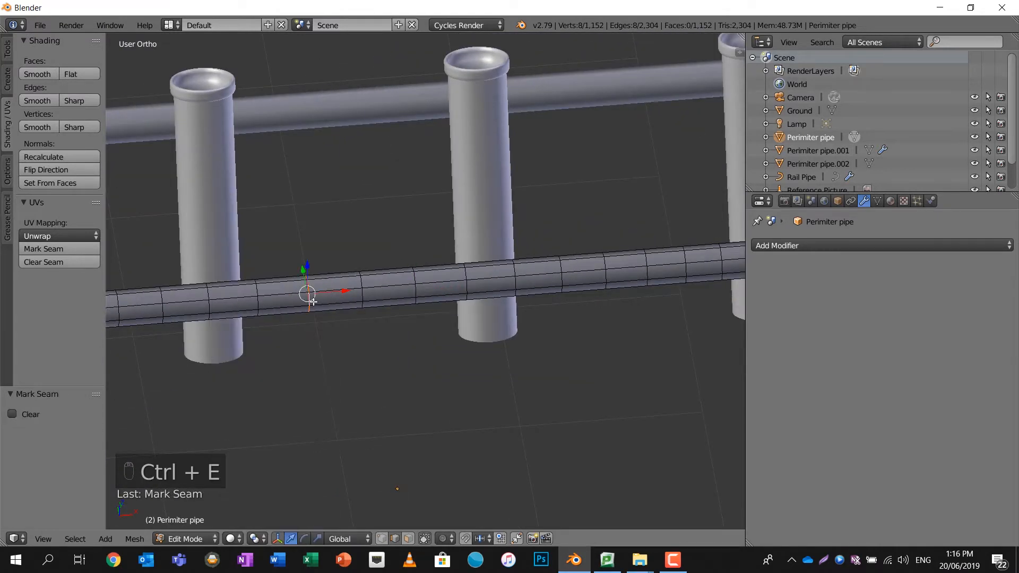
Mark a seam along one lengthwise edge loop of the lower perimeter pipe.
alt+right_click(321, 306)
key(ctrl+e)
click(321, 305)
Unwrap all faces of the lower perimeter pipe with the standard Unwrap method and return to Object Mode.
key(a)
key(a)
key(a)
key(u)
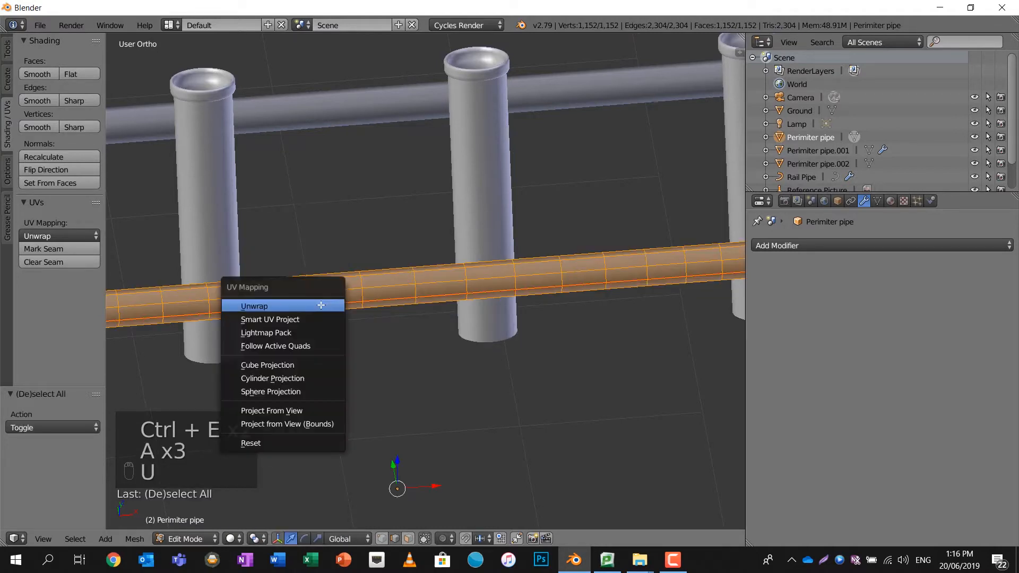
click(321, 304)
middle_drag(321, 306, 261, 192)
key(Tab)
Convert the upper rail pipe from a curve to a mesh.
right_click(261, 190)
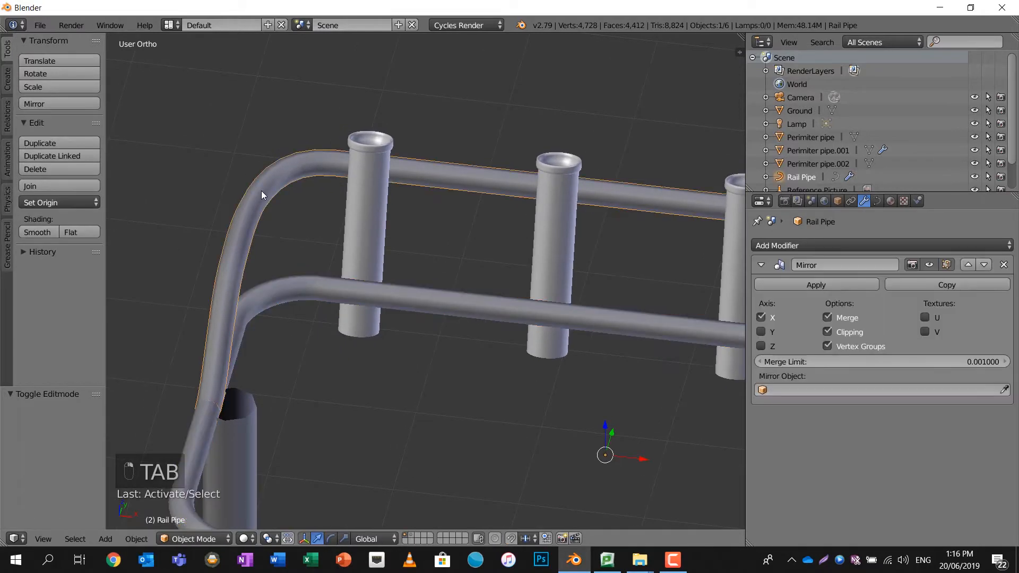
key(space)
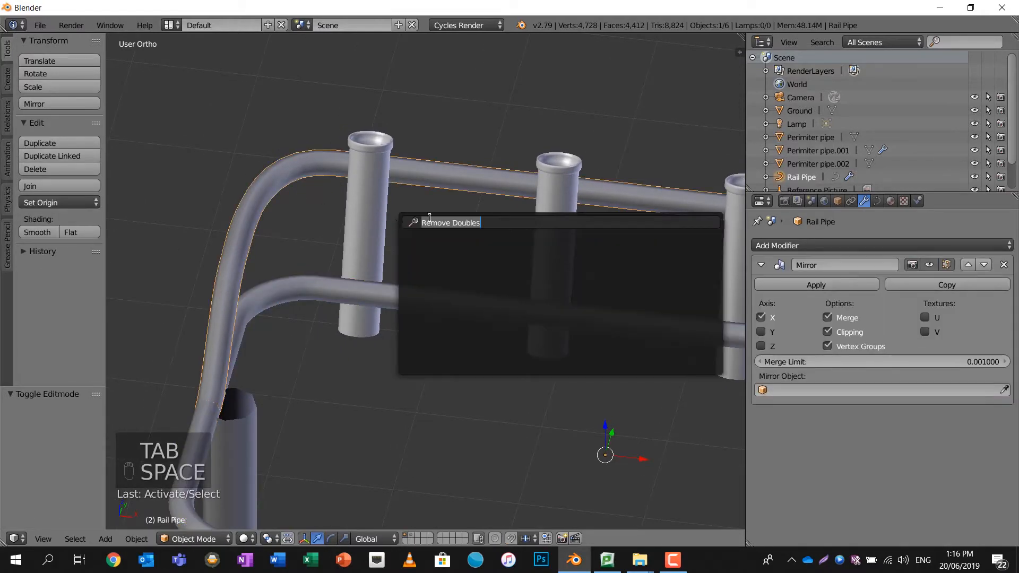
text(coun)
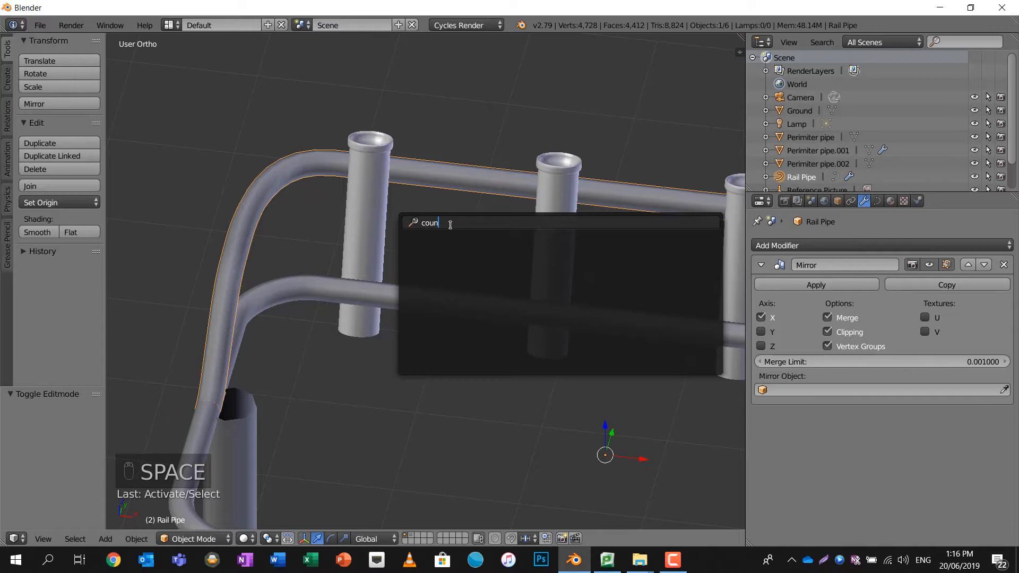
key(BackSpace)
key(BackSpace)
text(n)
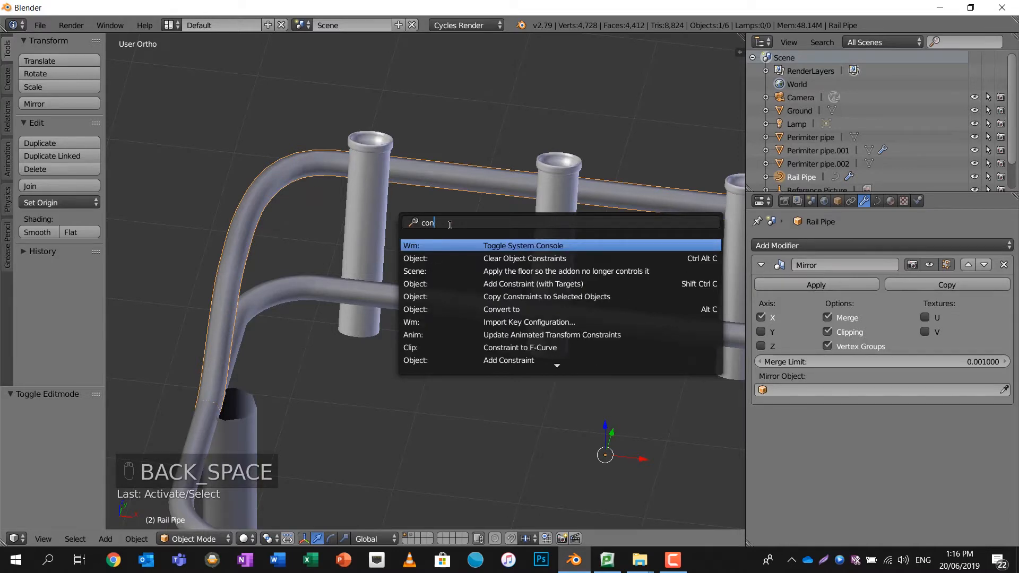
text(ver)
key(Return)
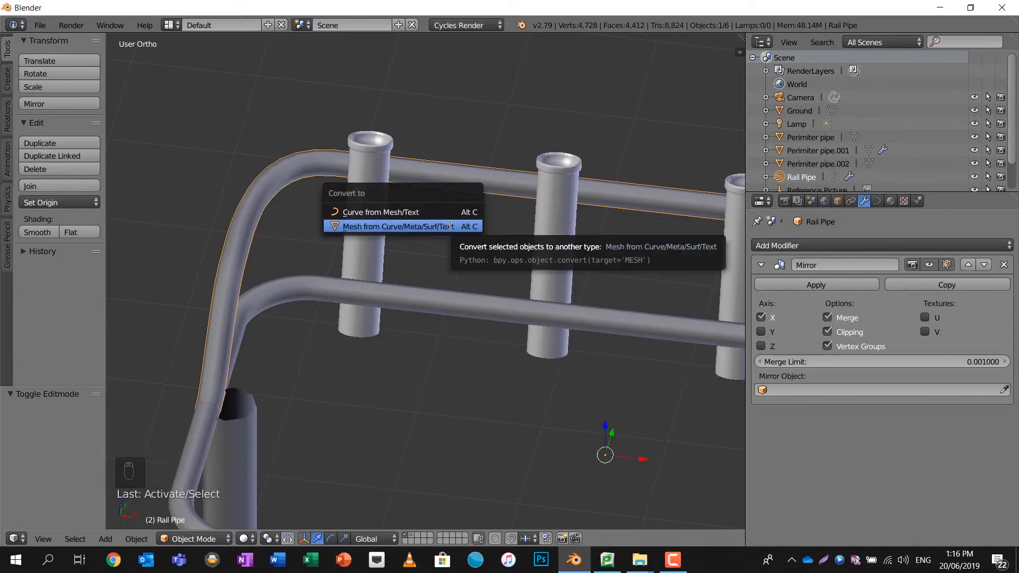
click(450, 224)
Mark a seam along the lengthwise edge loop on the underside of the upper rail pipe in Edit Mode.
key(Tab)
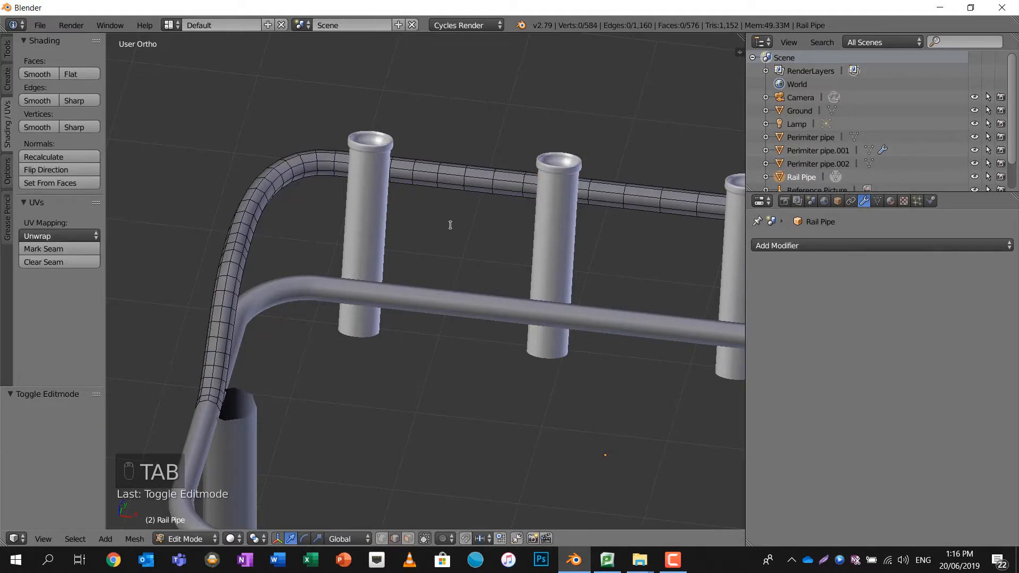
middle_drag(467, 206, 558, 165)
scroll(160, 274, up, 3)
shift+middle_drag(161, 273, 244, 160)
alt+right_click(201, 144)
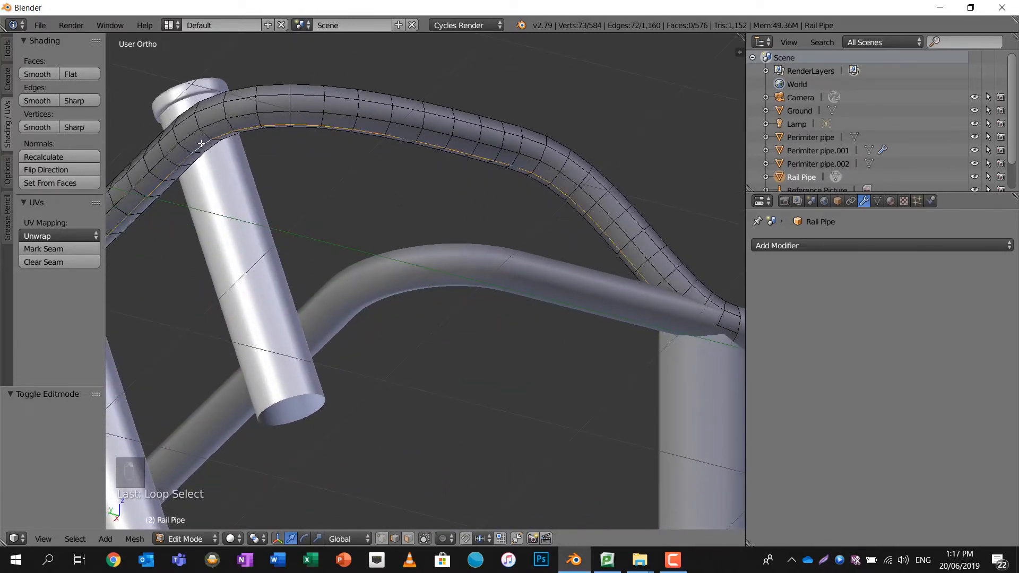
middle_drag(311, 154, 281, 231)
key(ctrl+e)
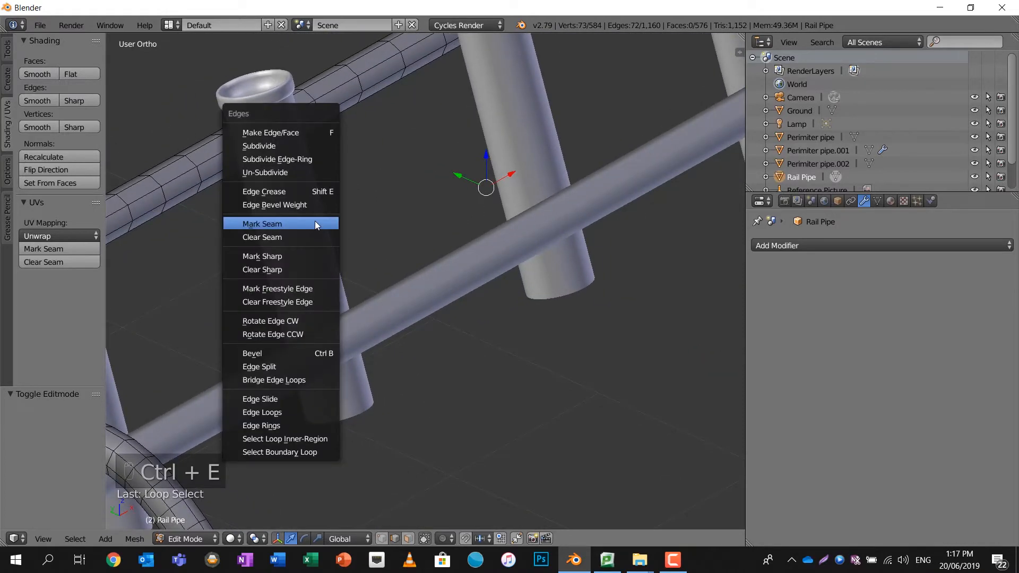
click(315, 221)
Select the whole mesh of the upper rail pipe and return to Object Mode.
mouse_move(348, 223)
middle_down()
mouse_move(362, 228)
mouse_move(334, 220)
middle_up()
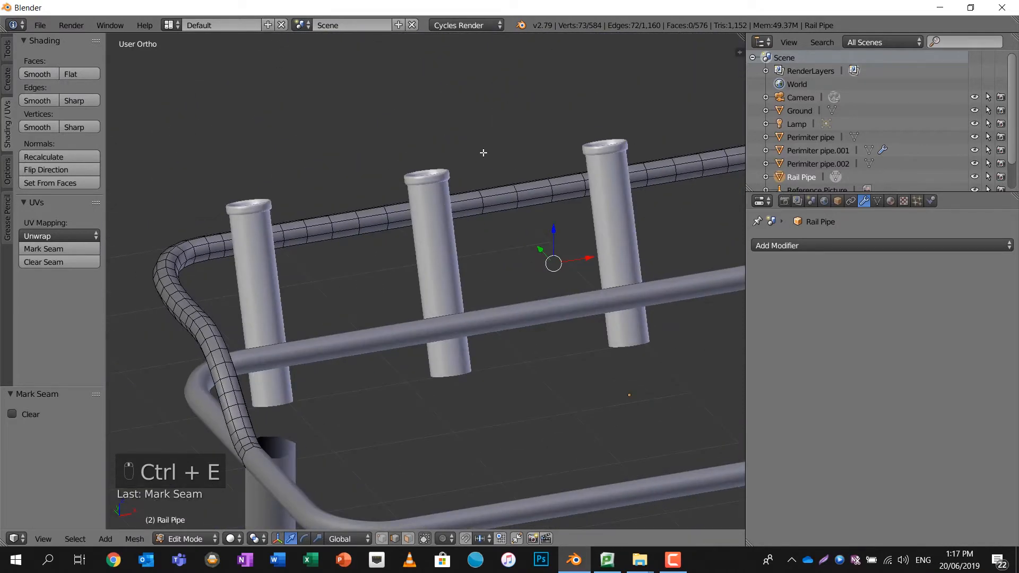
shift+middle_drag(582, 220, 459, 203)
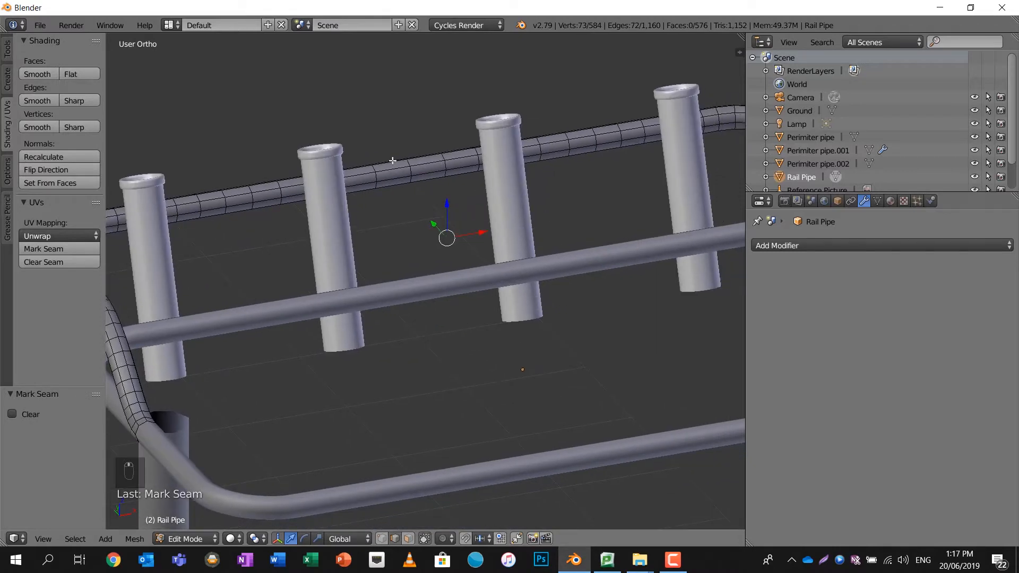
scroll(560, 167, down, 3)
middle_drag(540, 180, 510, 190)
key(a)
key(a)
key(a)
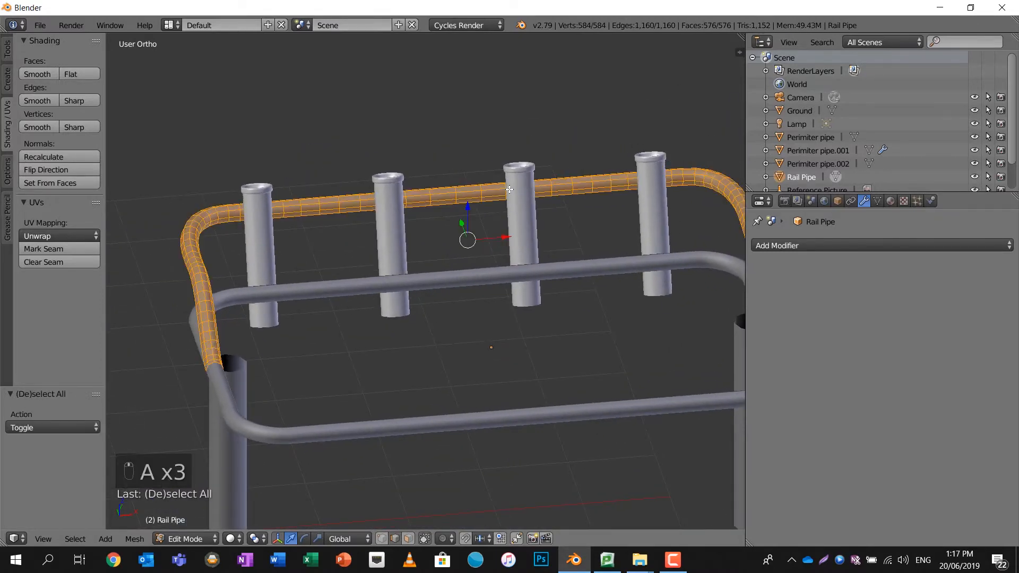
key(Tab)
Join the upper rail pipe into the lower perimeter pipe as one object.
right_click(451, 272)
shift+middle_drag(475, 249, 452, 255)
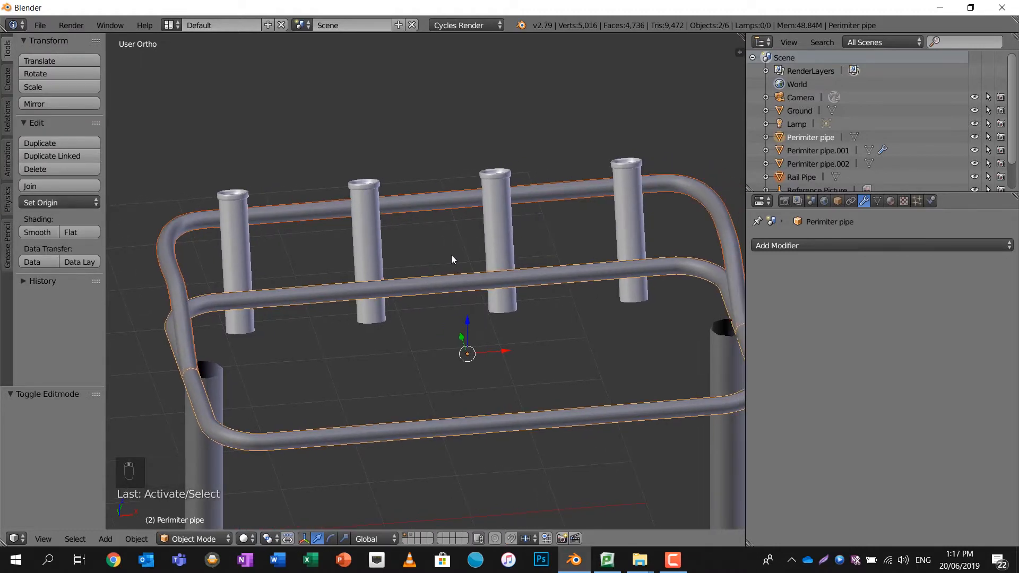
key(ctrl+j)
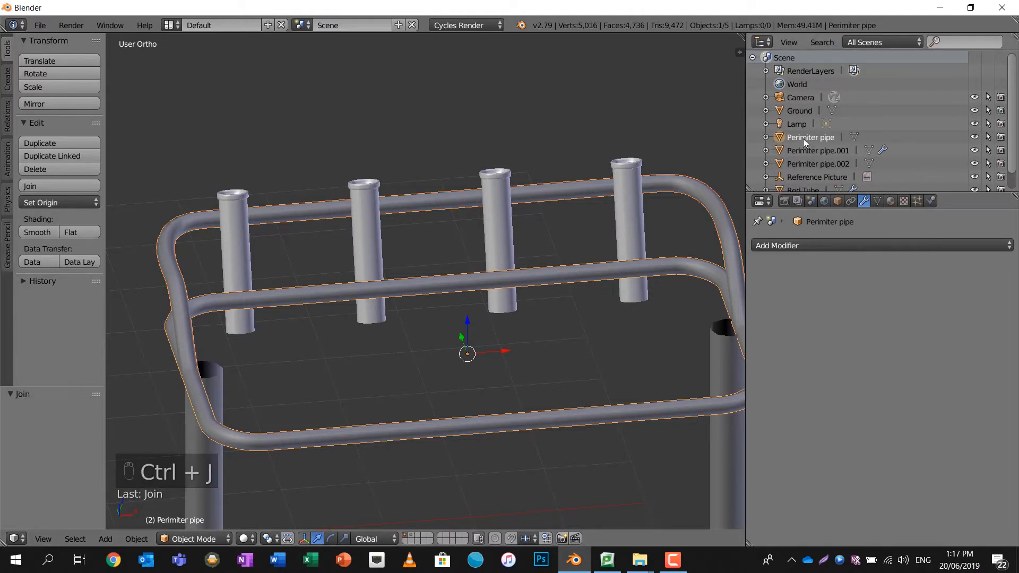
Unwrap all faces of the joined pipe frame in Edit Mode with the standard Unwrap method.
key(Tab)
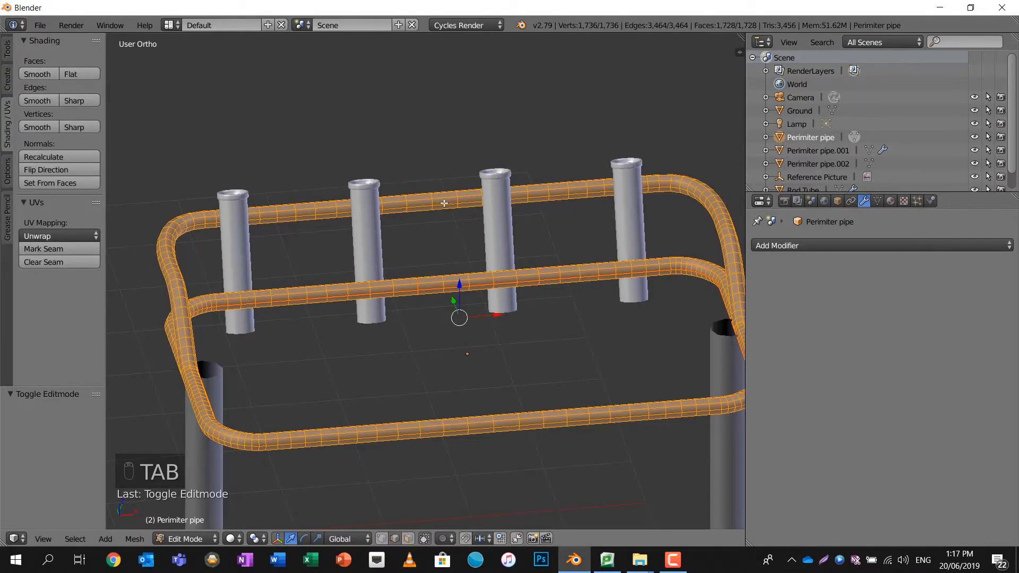
key(u)
click(444, 202)
Split the 3D viewport, switch the new area to the UV/Image Editor and examine the joined frame's UV layout.
drag(739, 40, 401, 207)
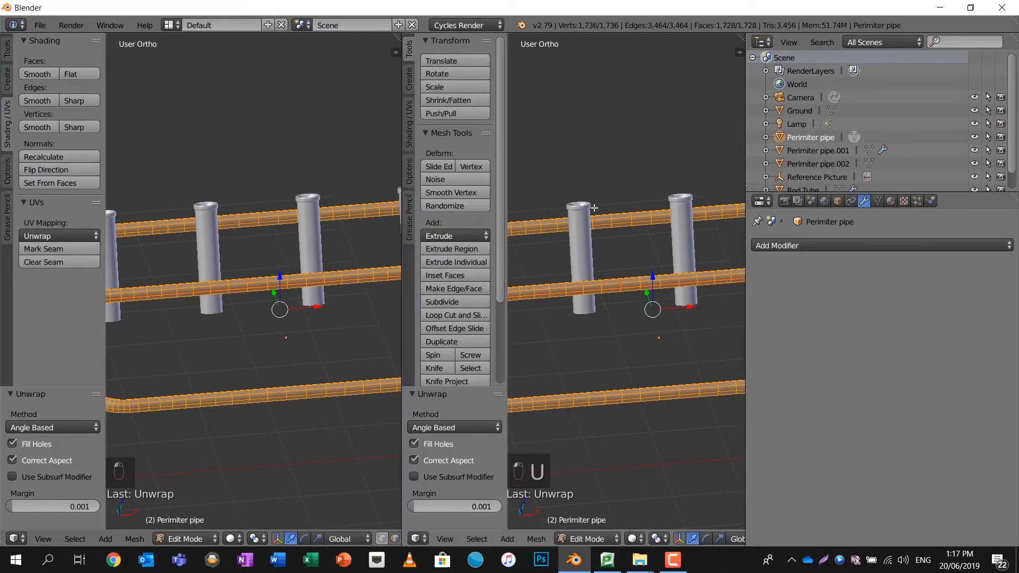
key(t)
click(420, 540)
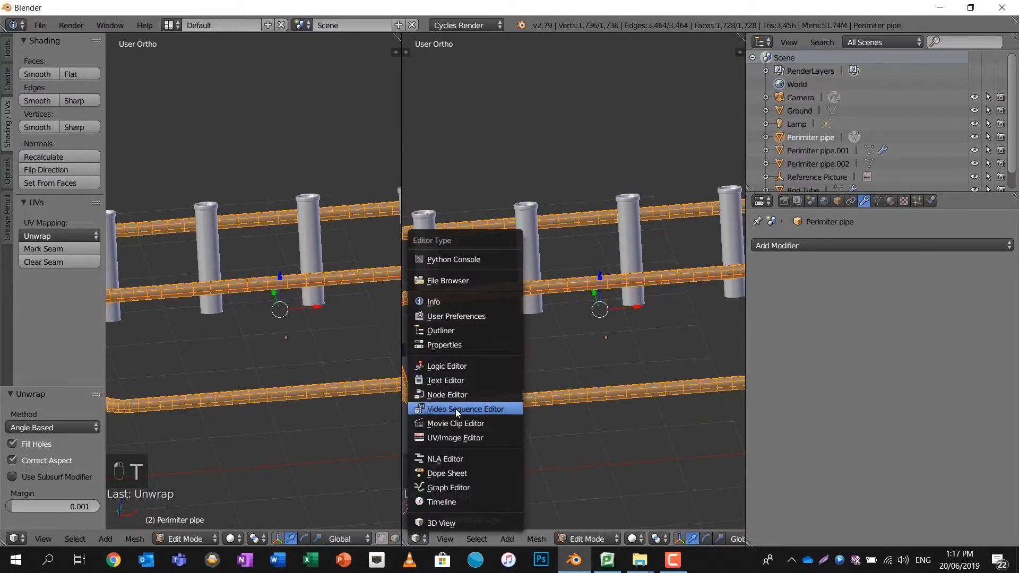
click(456, 435)
scroll(549, 345, up, 4)
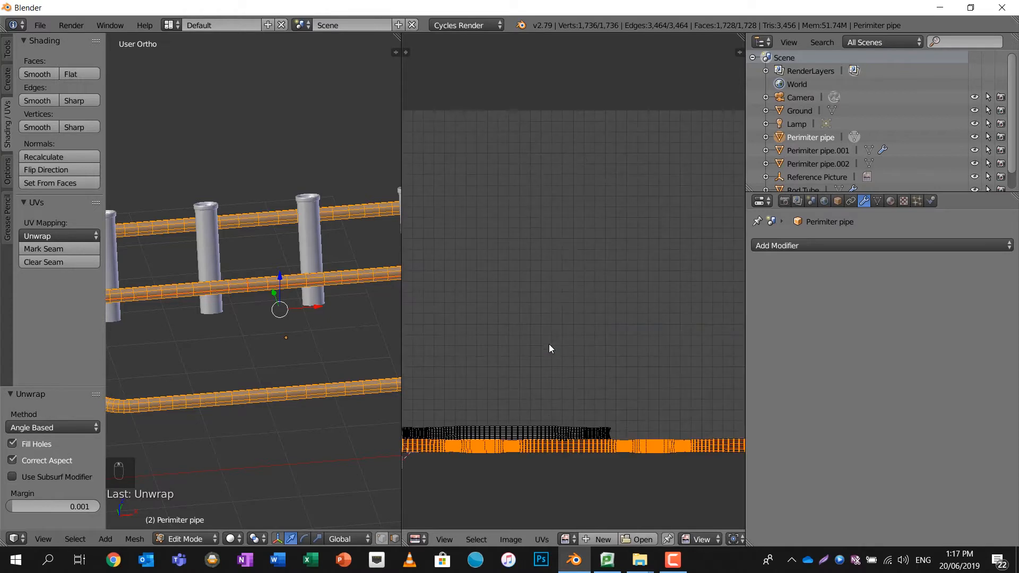
middle_drag(549, 346, 603, 175)
scroll(585, 253, up, 5)
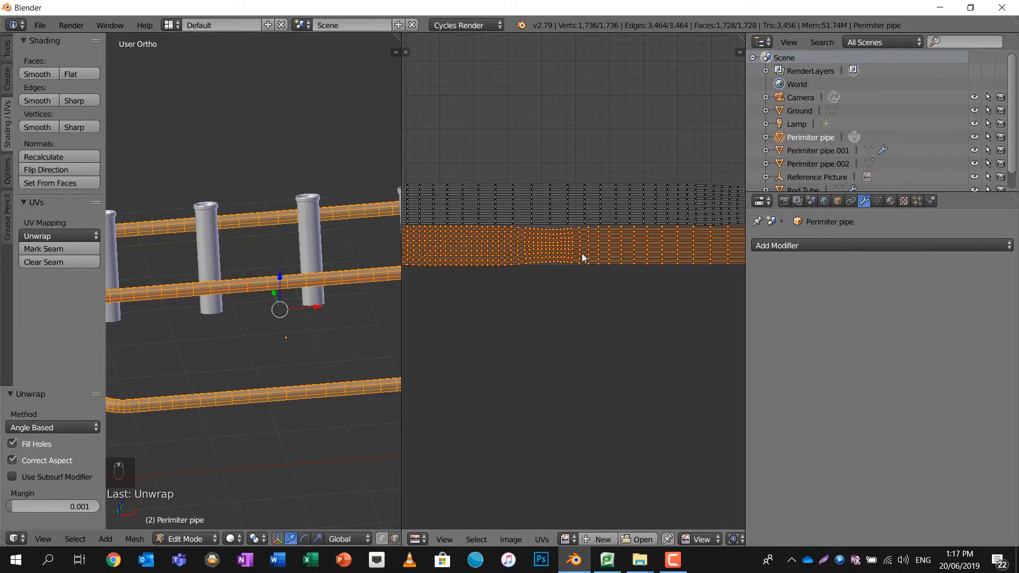
scroll(583, 258, up, 2)
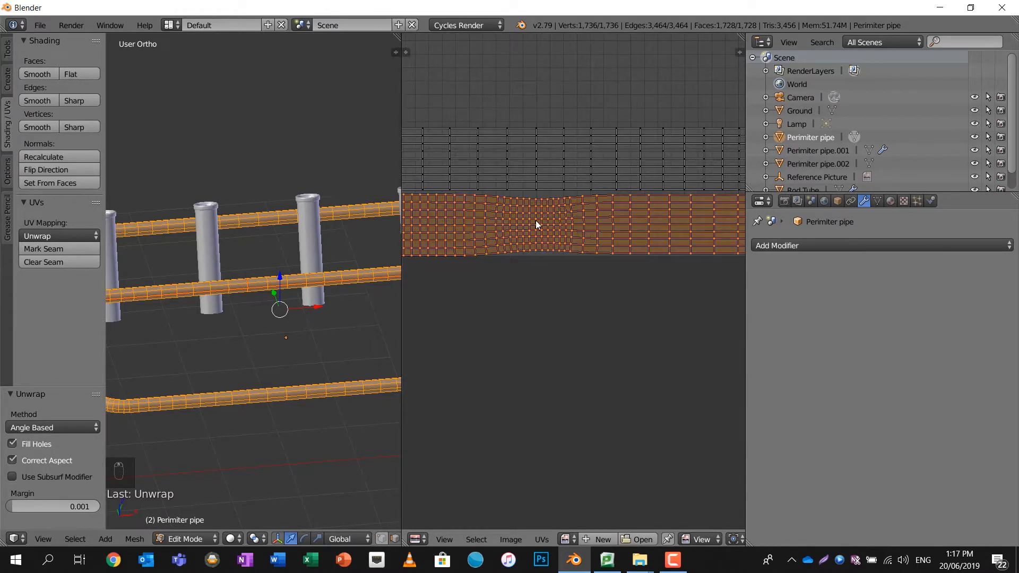
scroll(536, 223, down, 6)
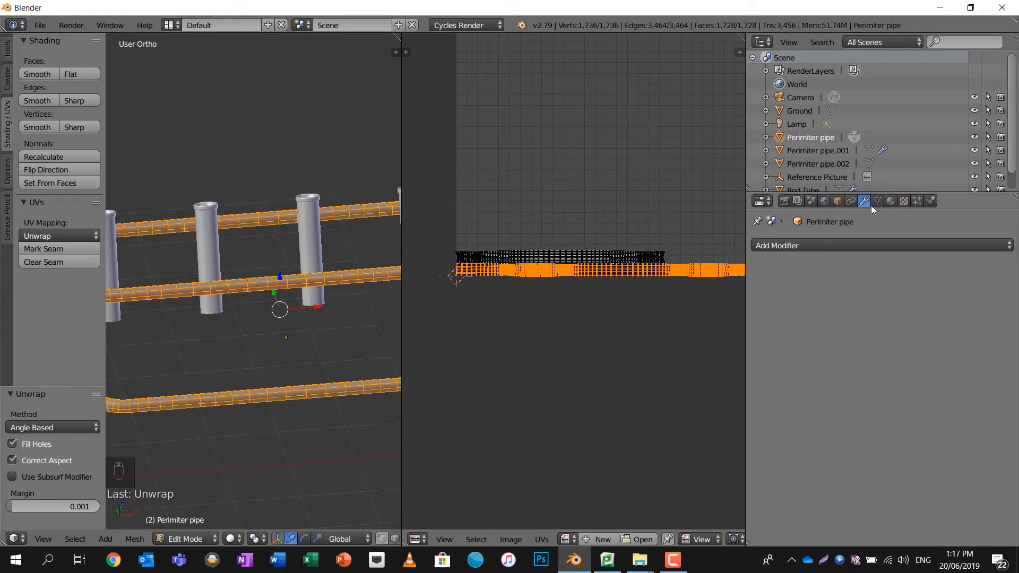
scroll(691, 252, up, 3)
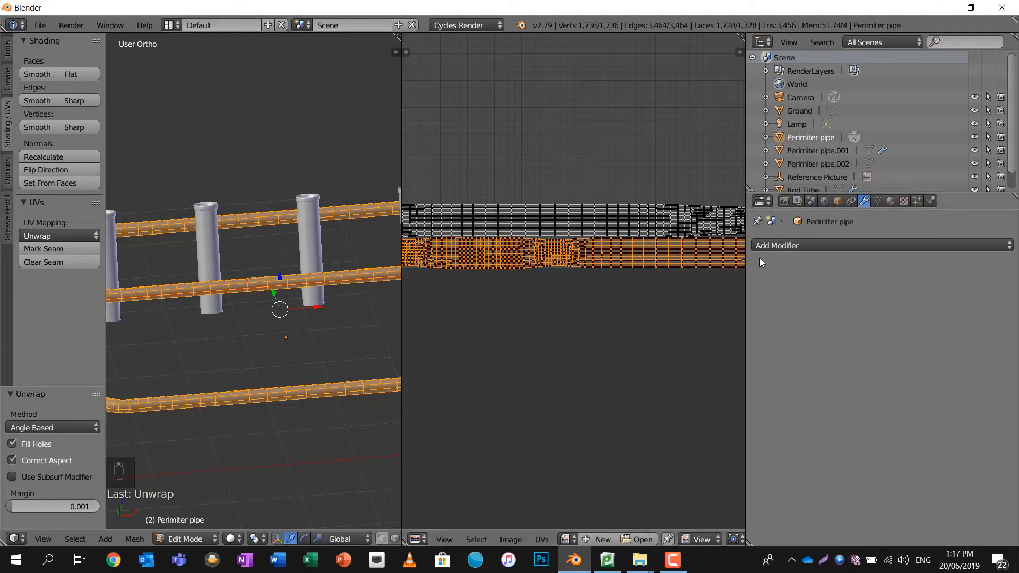
Examine the joined frame's UV layout with the angle stretch display, and switch the stretch display off again.
key(n)
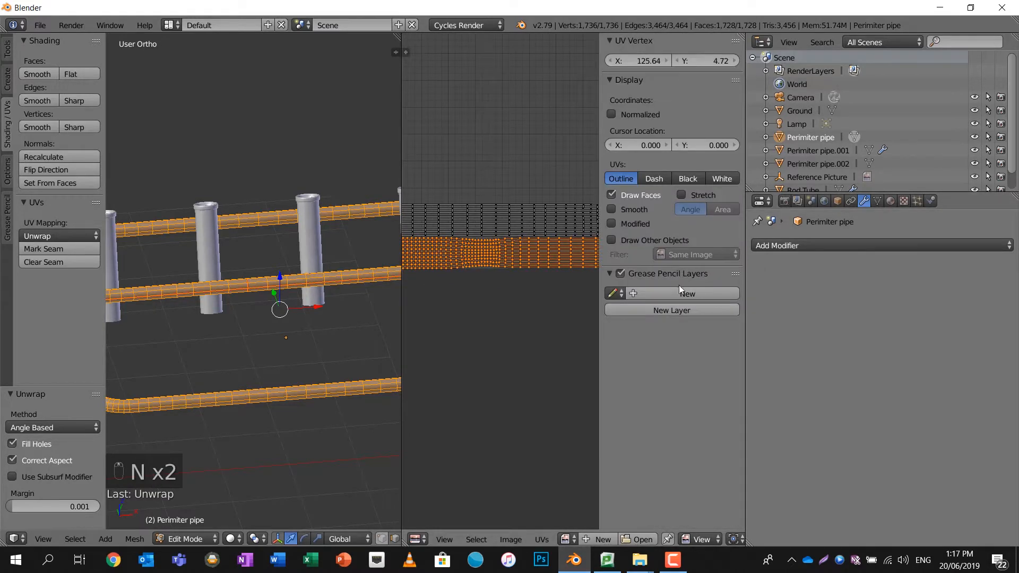
click(682, 194)
scroll(464, 258, up, 5)
scroll(470, 239, down, 7)
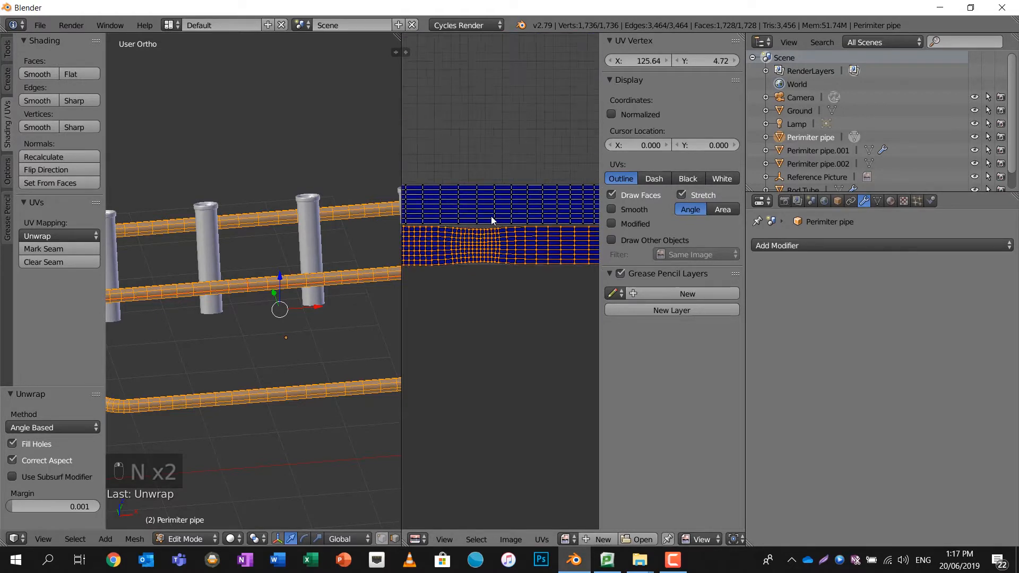
click(682, 194)
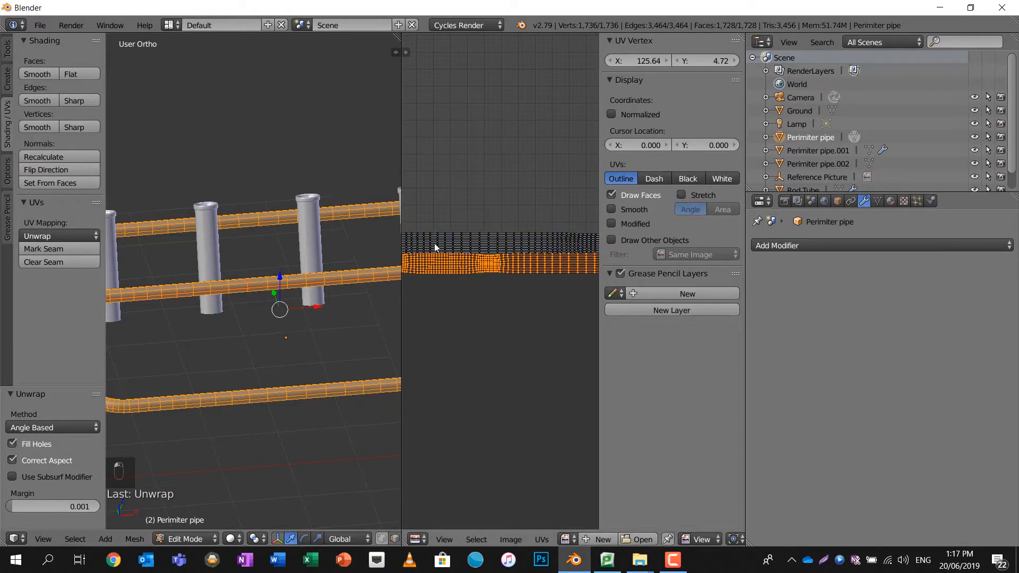
Add a material slot to the joined pipe frame and assign the existing Stainless Steel material to its selected faces.
click(891, 200)
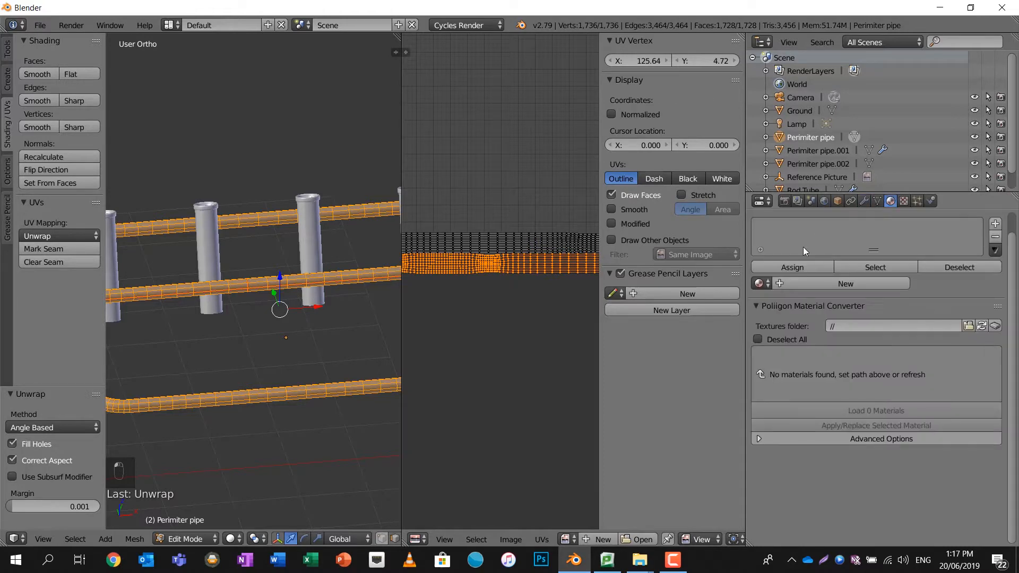
click(995, 227)
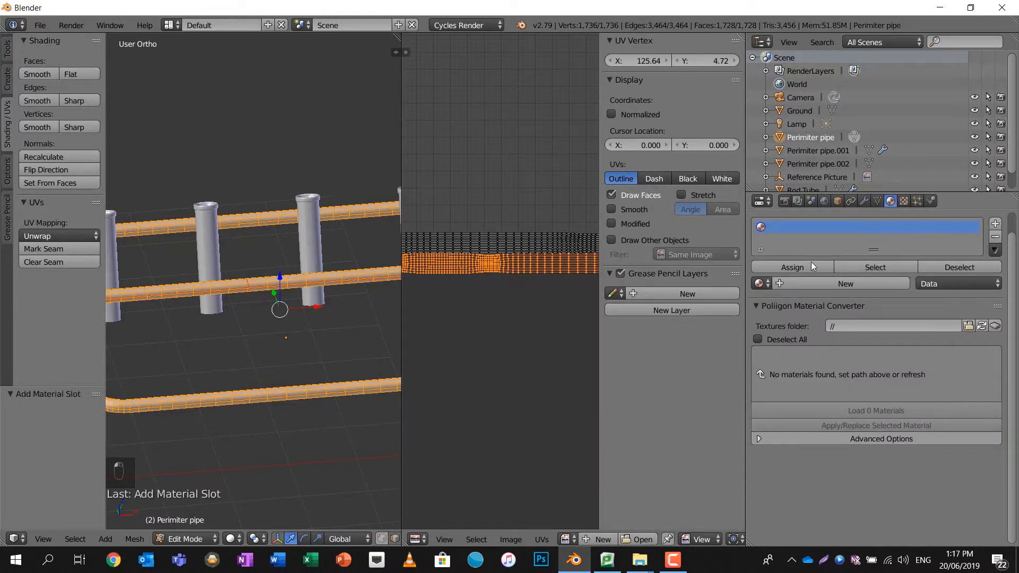
click(762, 284)
click(783, 330)
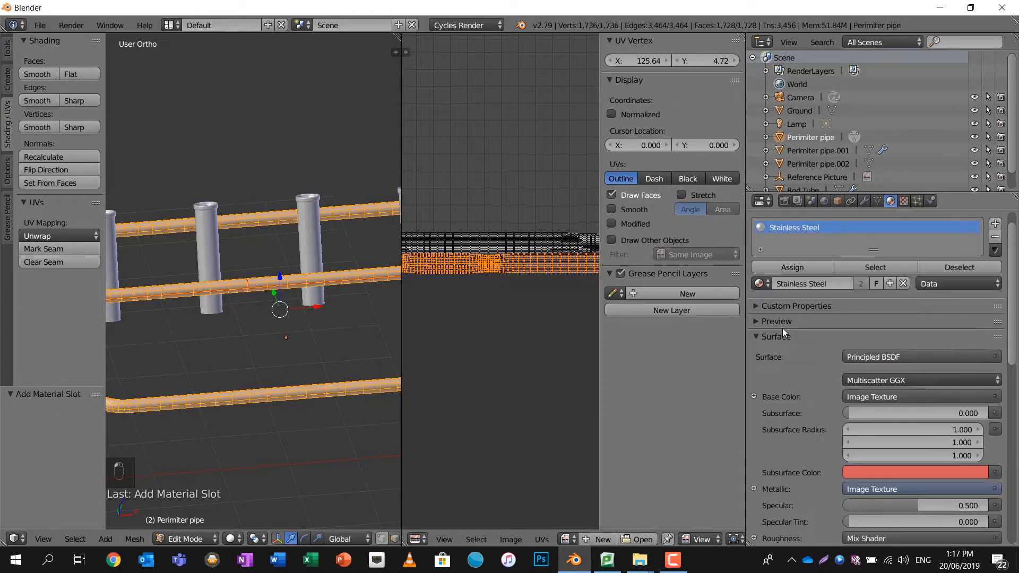
click(793, 267)
Widen the 3D viewport against the UV editor and return the pipe frame to Object Mode.
middle_drag(345, 243, 319, 237)
scroll(360, 214, down, 1)
drag(401, 186, 615, 181)
shift+middle_drag(518, 184, 456, 114)
key(Tab)
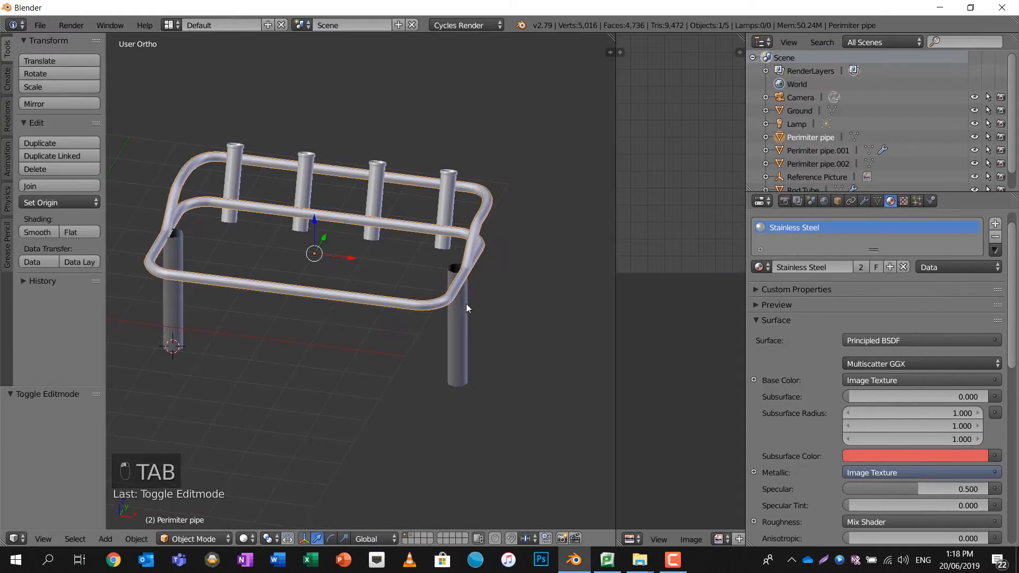
Give the support leg under the frame's right end a material slot with the existing Stainless Steel material.
right_click(463, 312)
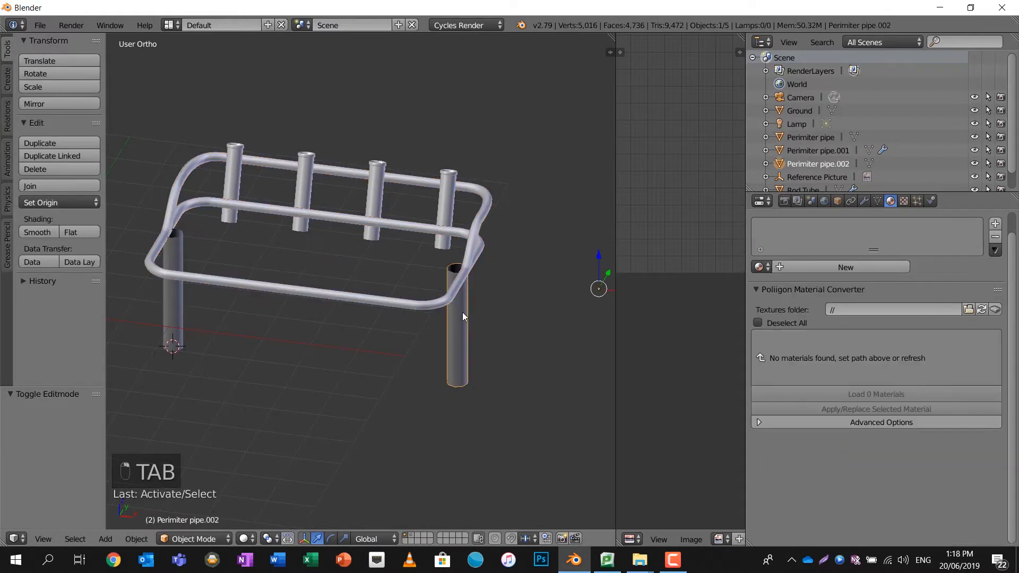
click(996, 224)
click(760, 267)
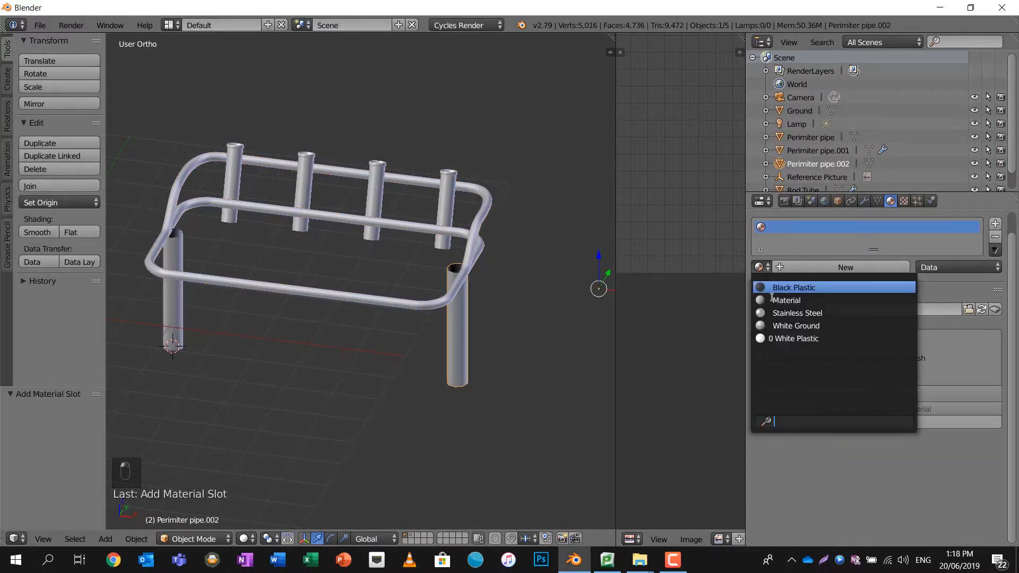
click(777, 314)
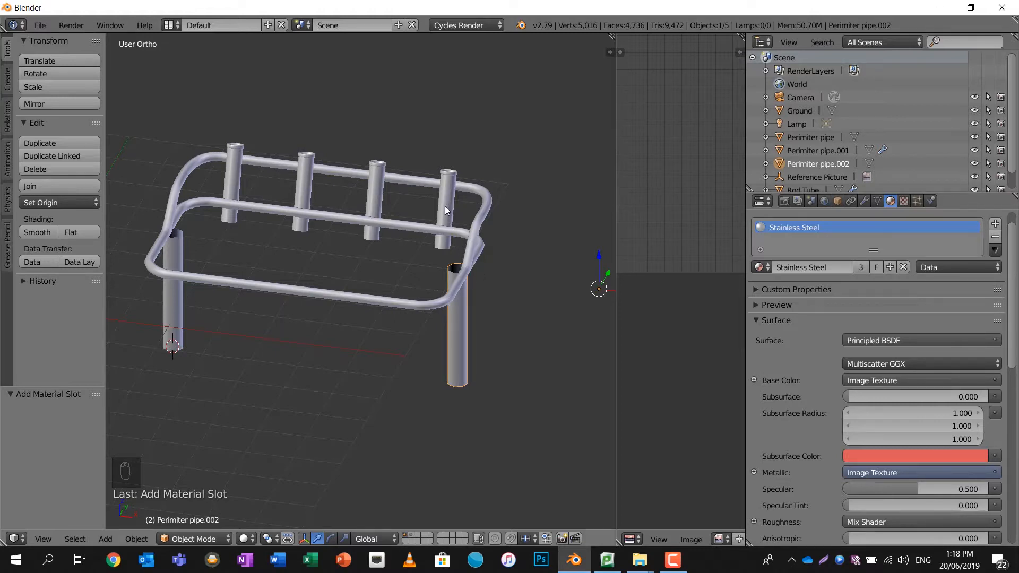
In top view, add a plane mesh at the middle of the frame and move it along X into the frame's right half.
middle_drag(445, 193, 442, 232)
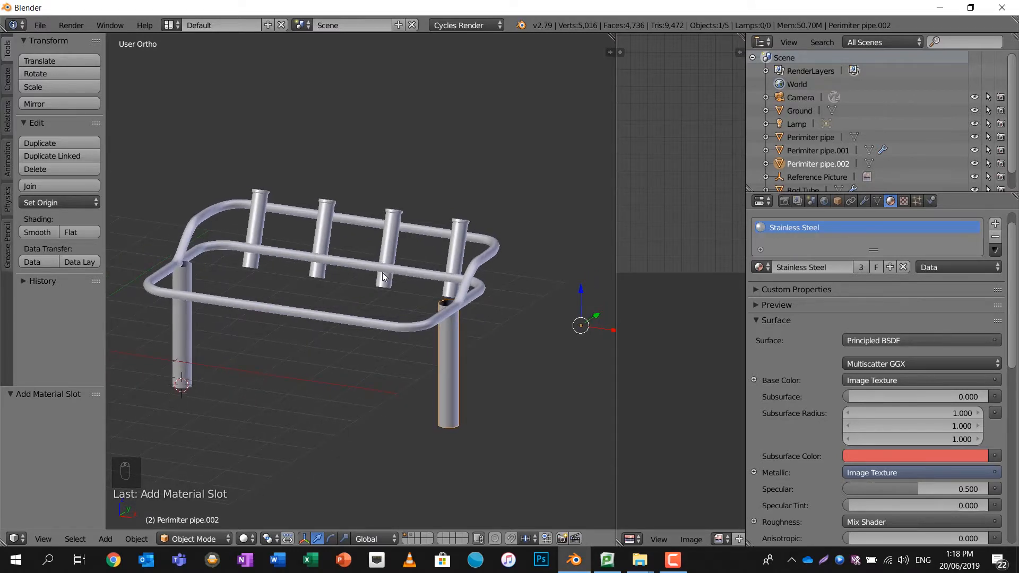
scroll(380, 278, down, 5)
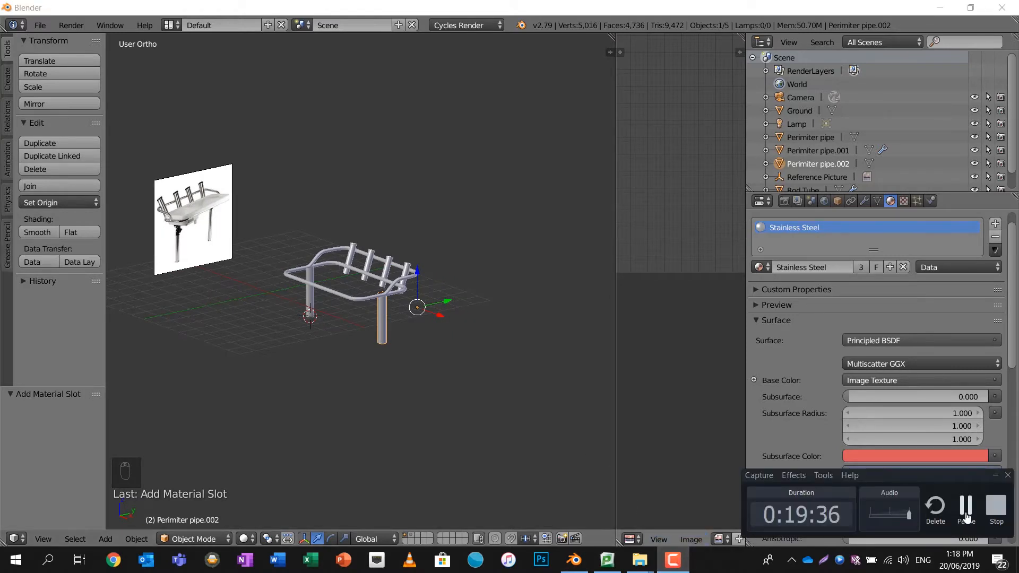
key(KP_7)
click(348, 285)
scroll(340, 286, up, 4)
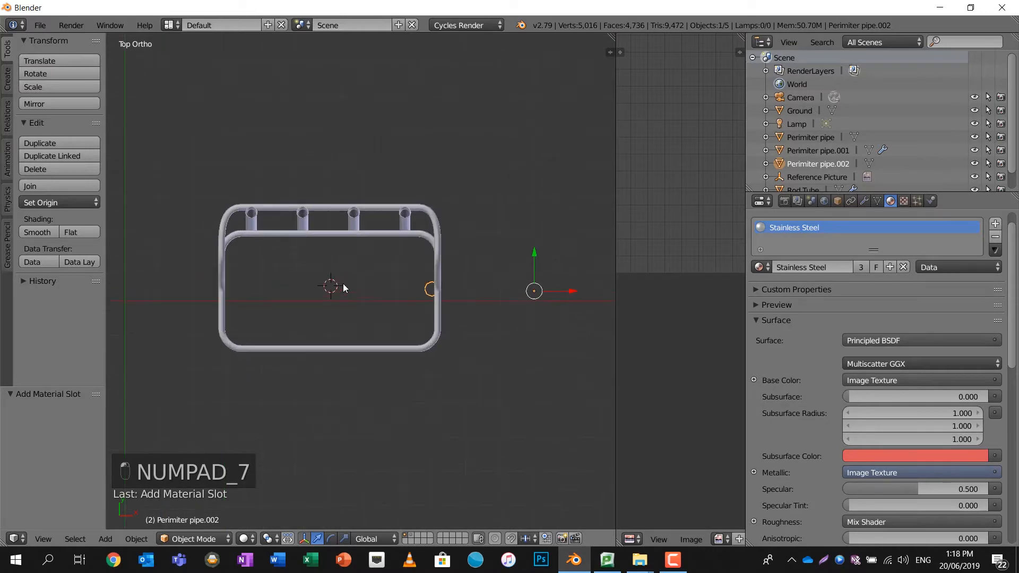
key(shift+a)
mouse_move(357, 296)
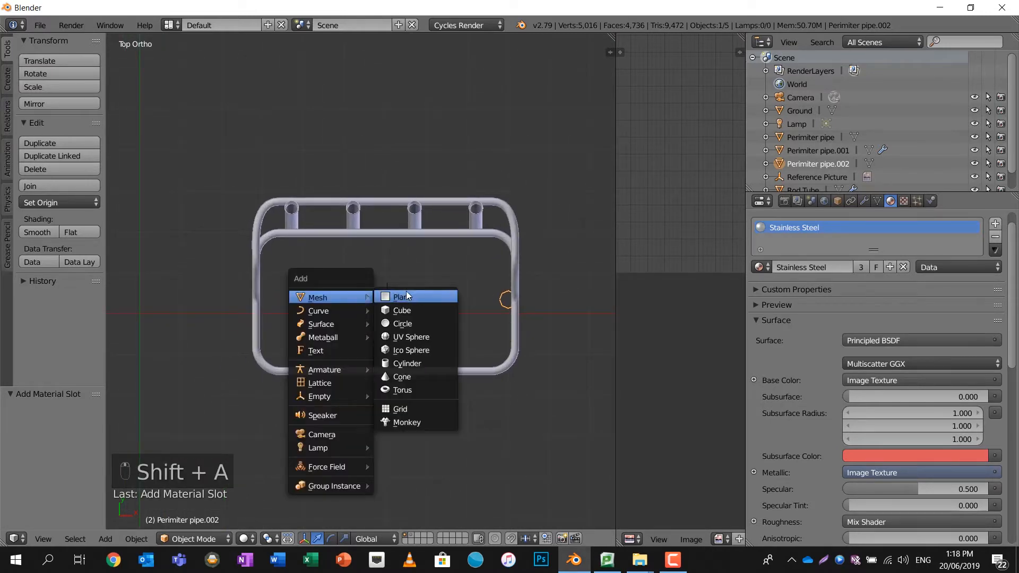
click(406, 292)
drag(426, 298, 469, 296)
In Edit Mode, move the plane's right edge along X out to the frame's right side rail.
key(Tab)
scroll(469, 292, up, 3)
shift+middle_drag(468, 292, 415, 274)
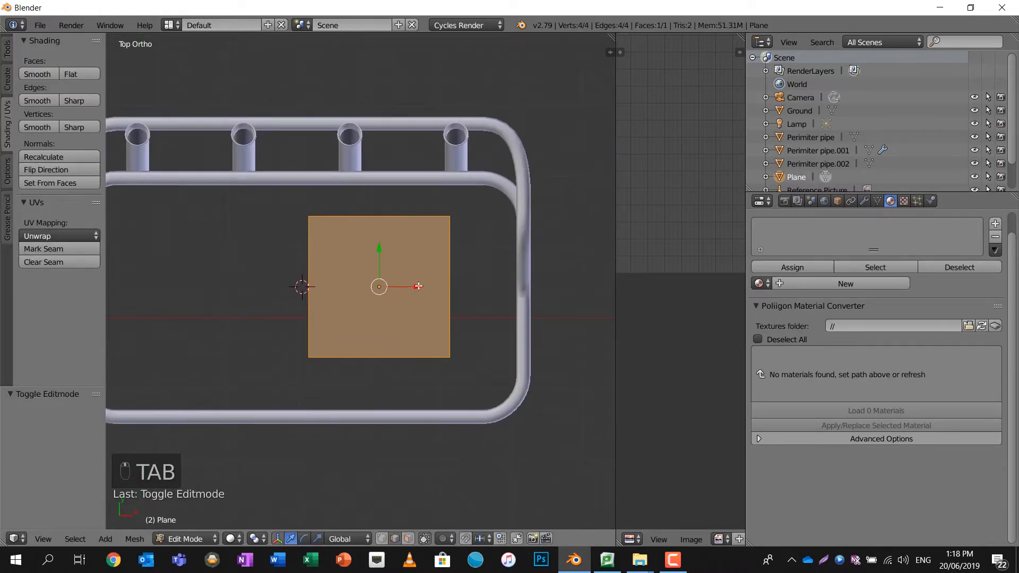
key(a)
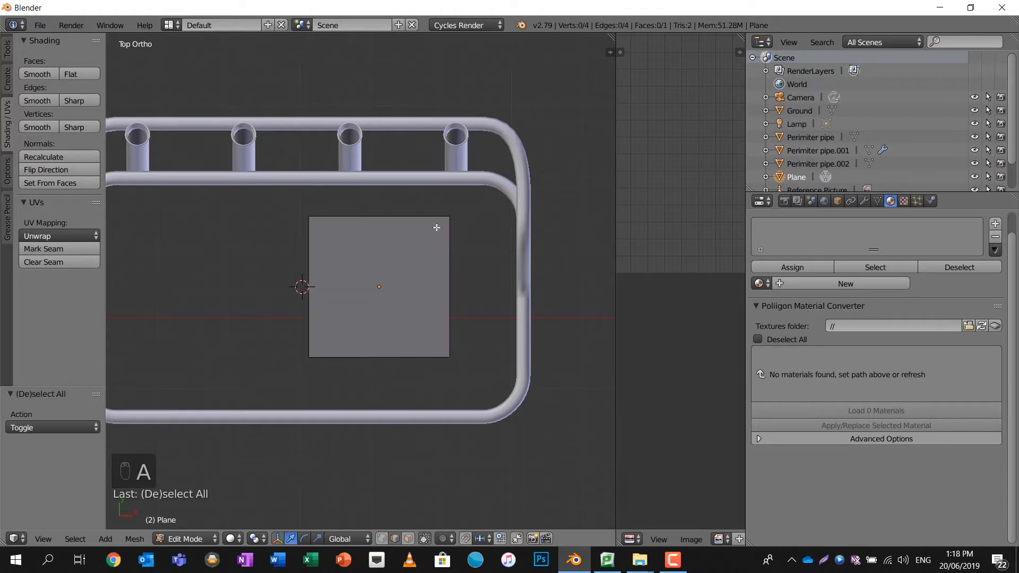
key(b)
drag(435, 200, 486, 402)
drag(486, 291, 551, 291)
key(a)
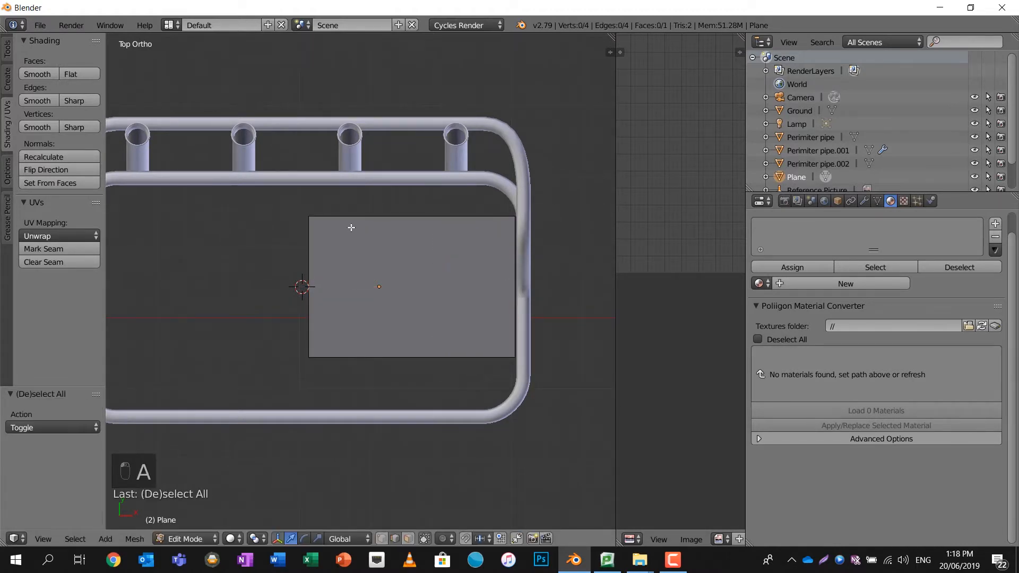
Move the plane's rear edge back to the inner rear rail and its front edge forward to the front rail.
key(b)
drag(299, 247, 529, 186)
drag(412, 180, 414, 152)
key(a)
key(b)
drag(291, 350, 591, 398)
drag(412, 316, 410, 382)
key(a)
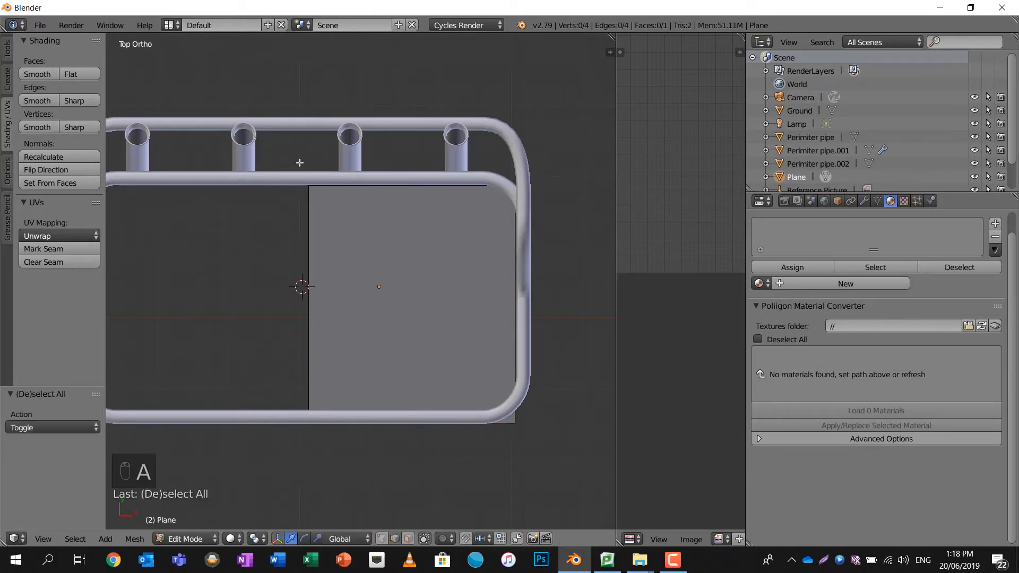
Reselect the plane's rear edge and shift it slightly farther back along Y.
key(b)
key(a)
key(b)
key(a)
key(b)
drag(285, 161, 595, 229)
drag(412, 149, 414, 137)
Raise the whole plane about 2.727 units along Z to sit just above the lower perimeter pipe.
middle_drag(445, 215, 439, 297)
key(a)
key(a)
key(a)
key(g)
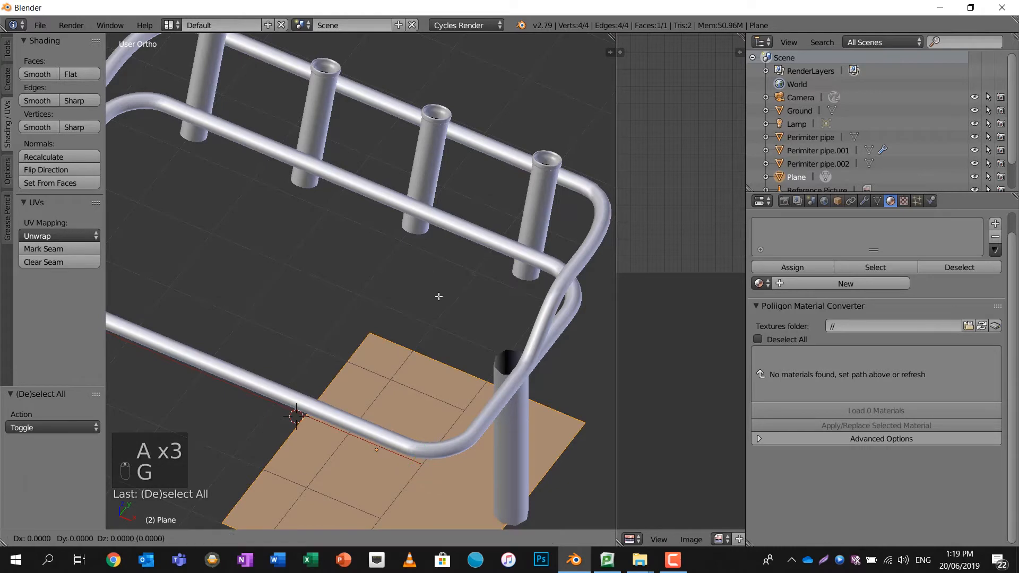
key(z)
click(458, 138)
mouse_move(458, 139)
middle_down()
mouse_move(484, 176)
mouse_move(463, 149)
middle_up()
scroll(467, 186, down, 2)
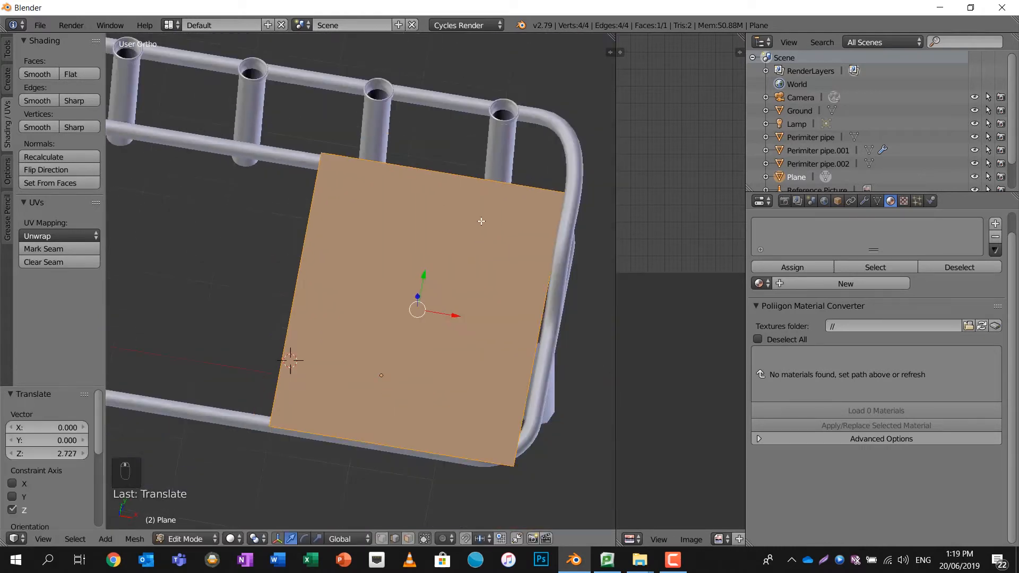
middle_drag(485, 272, 445, 217)
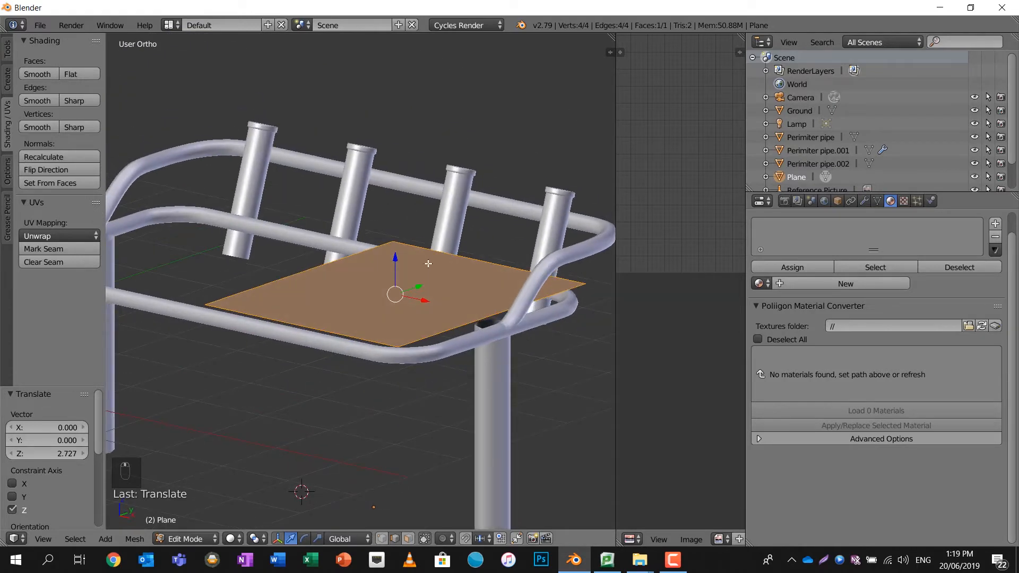
Select the plane's front inner corner in vertex select mode and snap the 3D cursor to it.
middle_drag(429, 264, 315, 334)
key(Tab)
key(Tab)
right_click(307, 336)
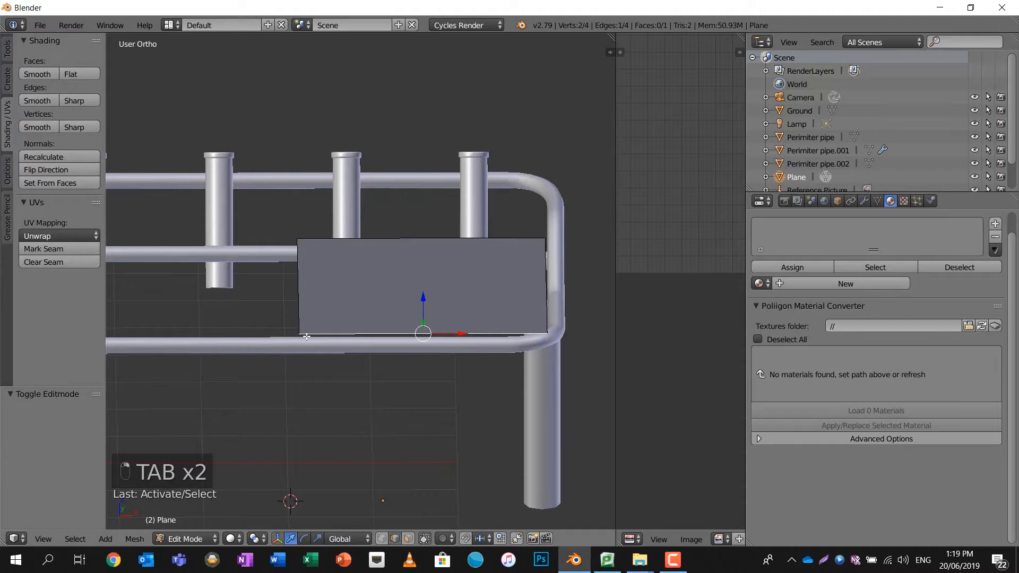
click(382, 539)
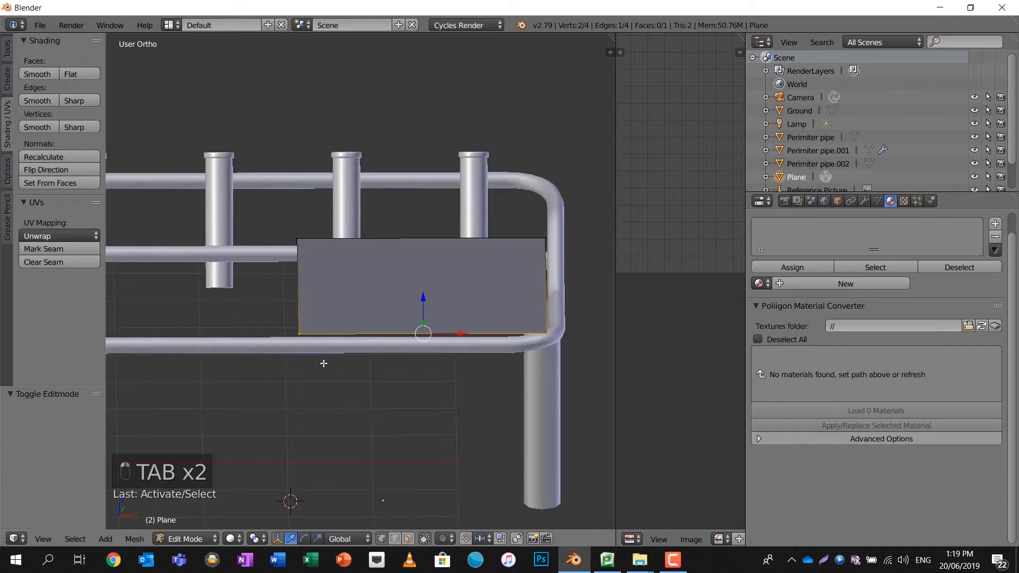
right_click(307, 332)
key(space)
text(cursor)
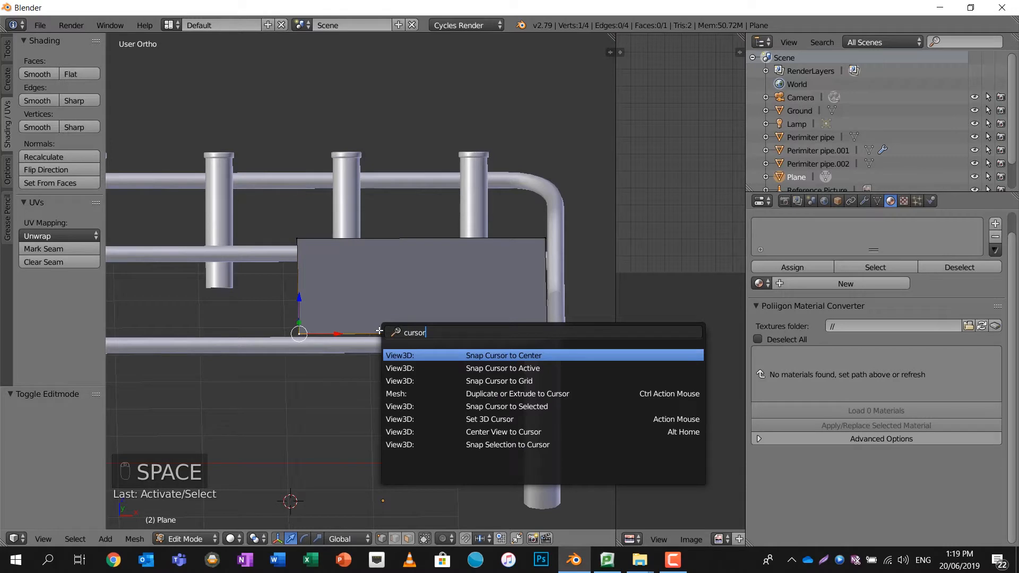
key(Down)
key(Down)
key(Down)
key(Down)
key(Return)
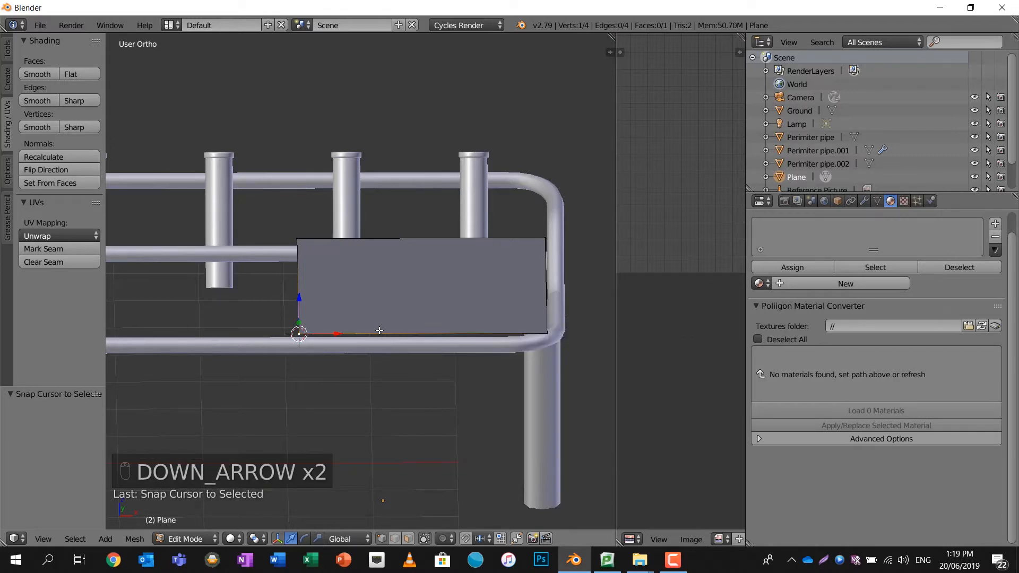
Return to Object Mode and set the plane's origin to the 3D cursor.
key(Tab)
key(space)
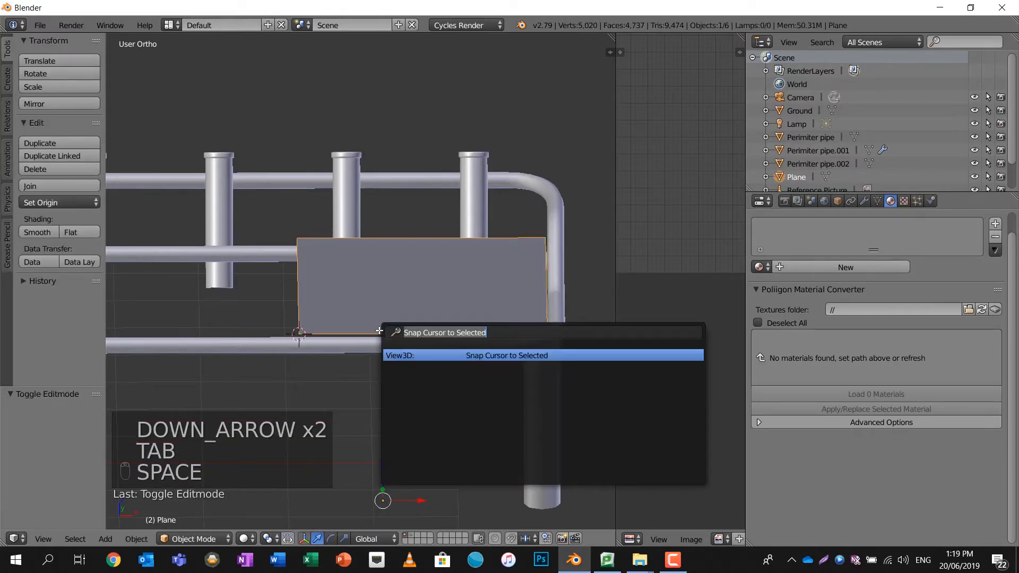
text(origin)
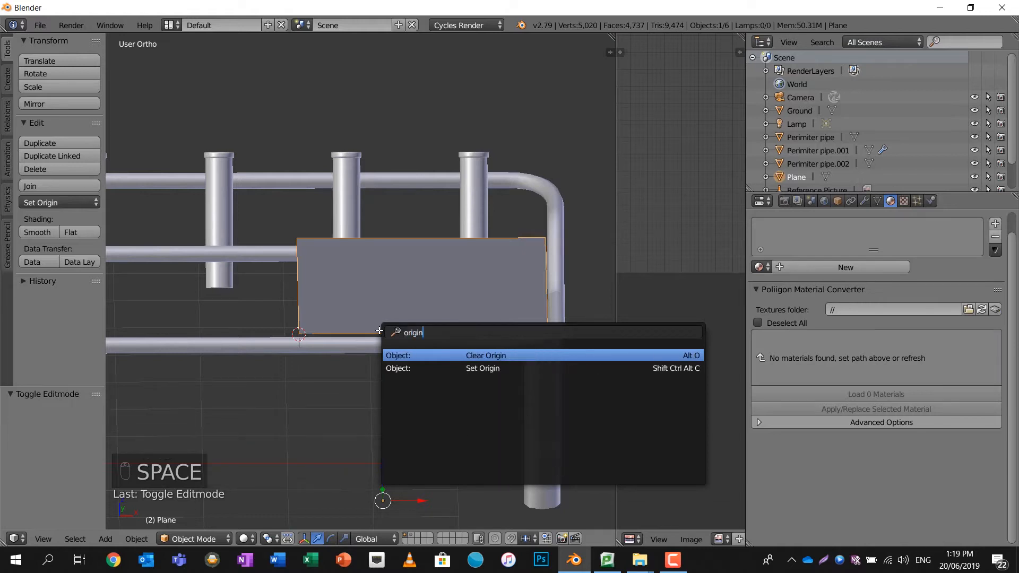
key(Down)
key(Return)
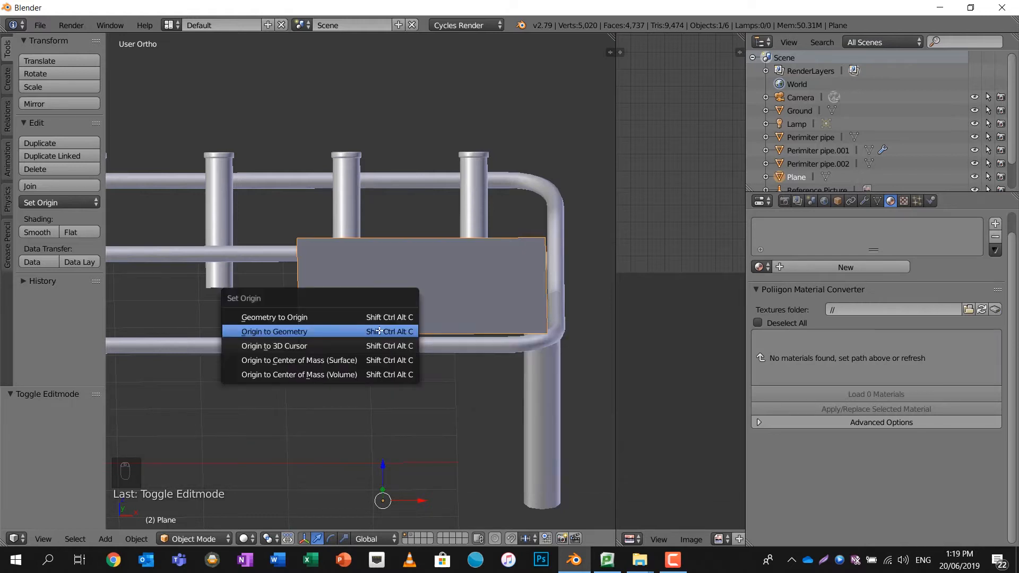
key(Down)
key(Return)
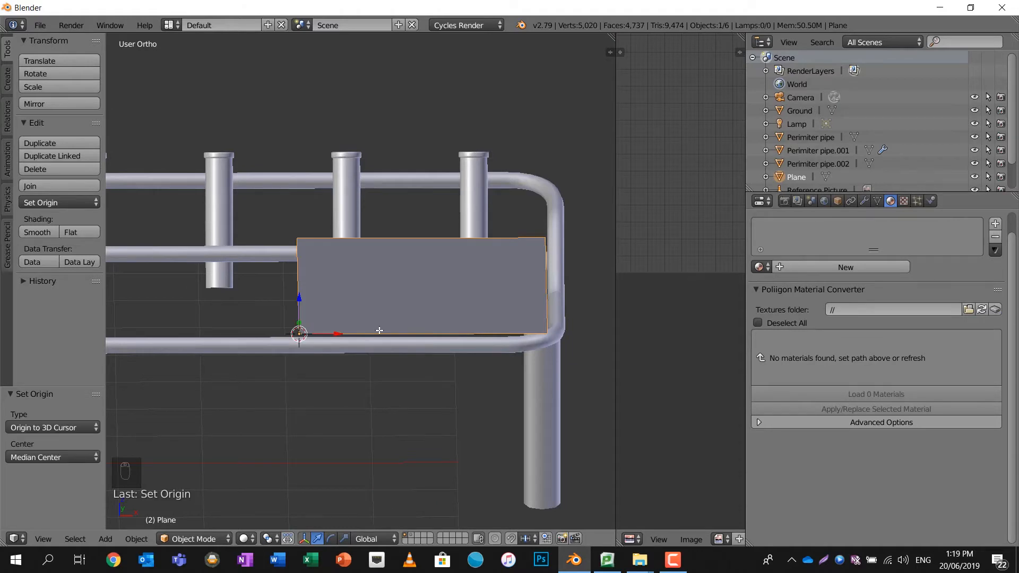
Add a Mirror modifier to the plane across the X axis.
middle_drag(298, 340, 430, 341)
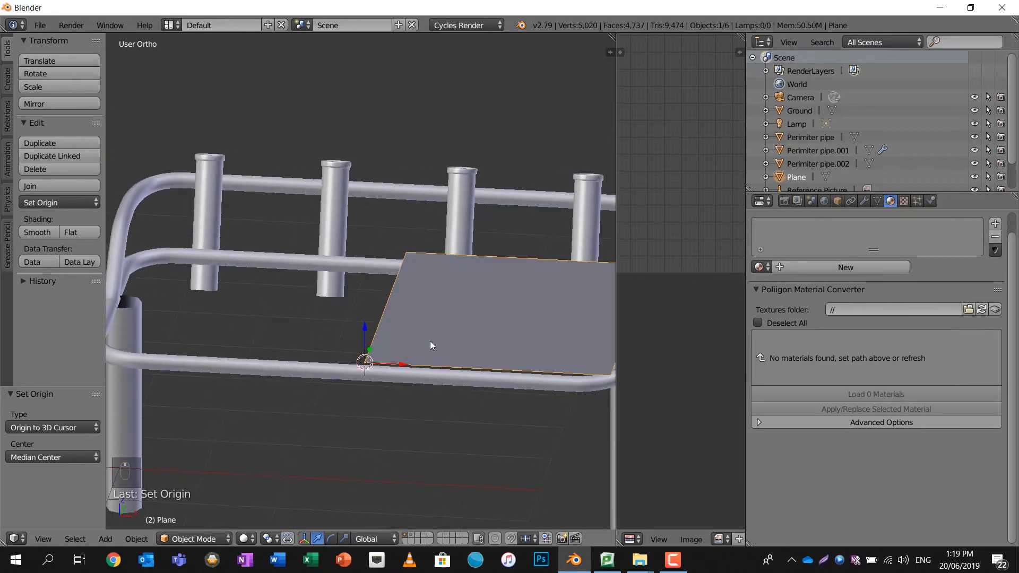
click(864, 201)
click(815, 245)
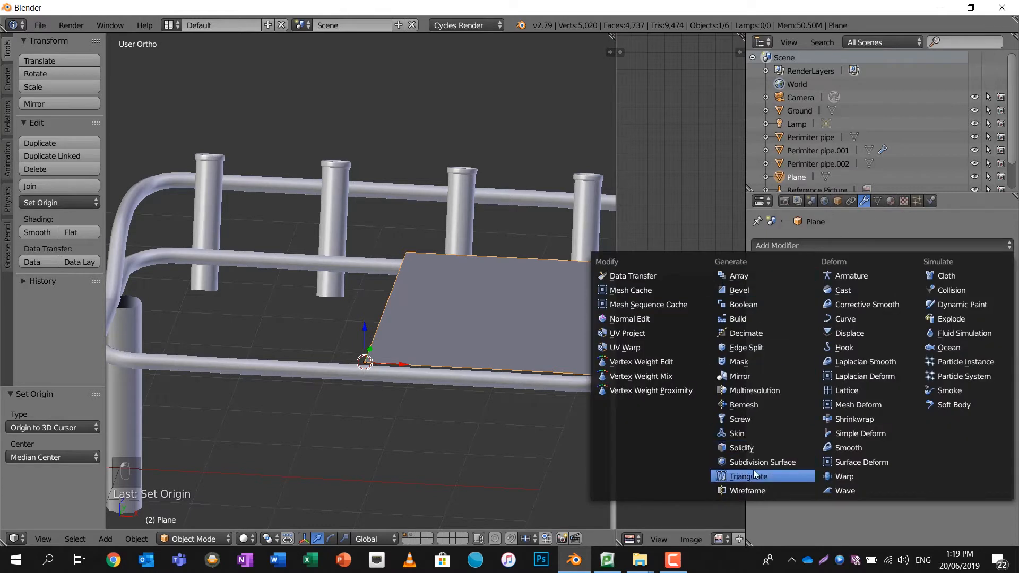
click(740, 376)
Select the whole plane in Edit Mode and subdivide it twice into a 4 by 4 grid of faces.
mouse_move(462, 314)
middle_down()
mouse_move(482, 310)
mouse_move(400, 294)
mouse_move(367, 269)
mouse_move(421, 295)
mouse_move(466, 289)
mouse_move(444, 282)
mouse_move(449, 292)
middle_up()
key(Tab)
key(a)
key(a)
key(a)
key(a)
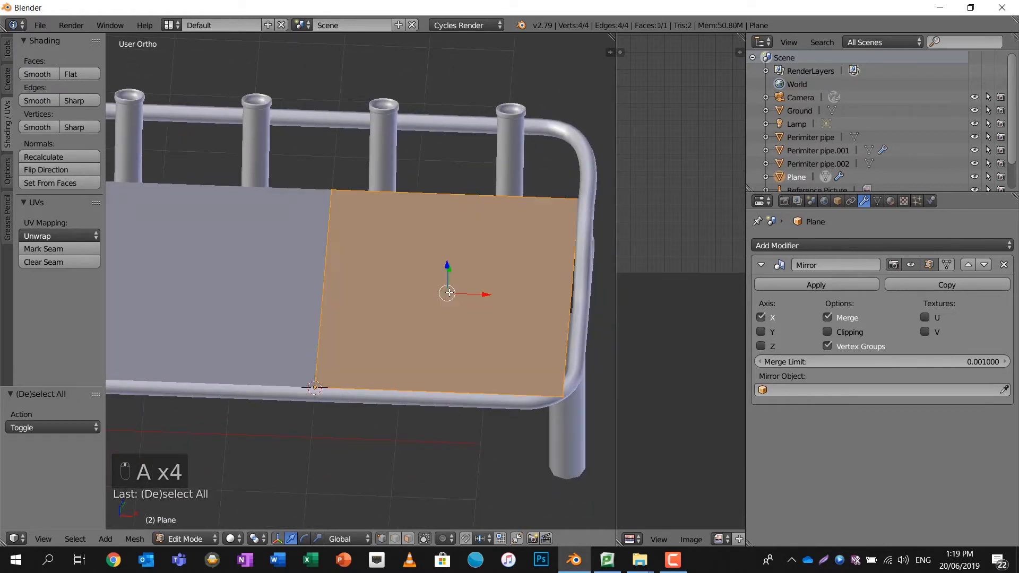
key(w)
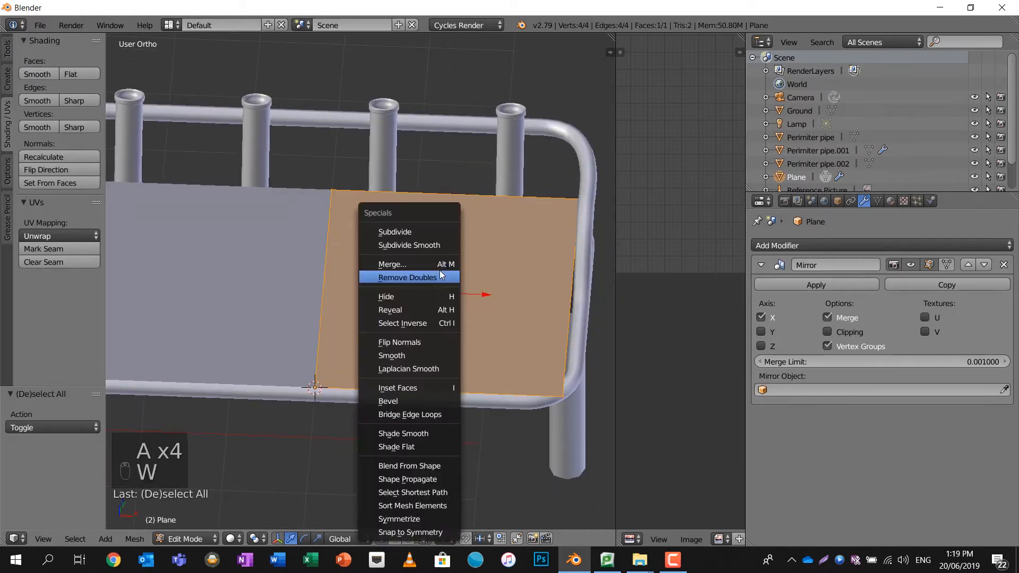
click(432, 234)
key(w)
click(434, 234)
middle_drag(435, 234, 374, 213)
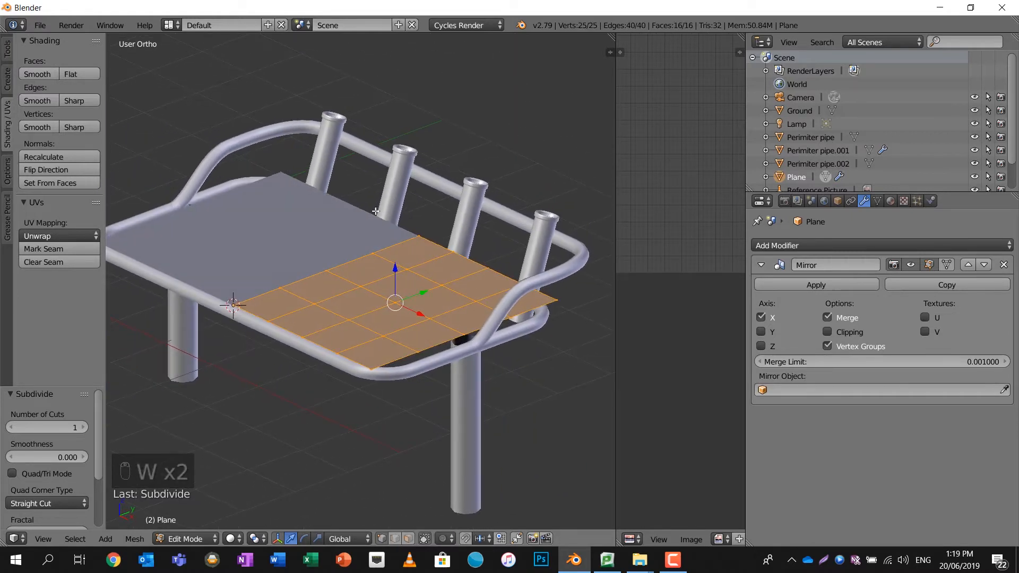
middle_drag(377, 271, 450, 273)
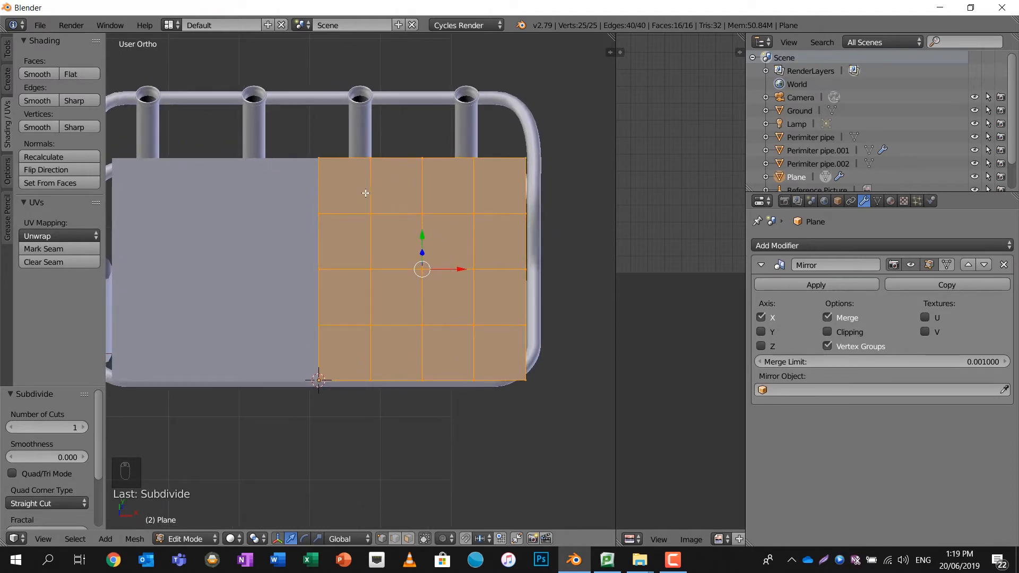
Add three loop cuts to the plane, one near the back edge, one near the front edge and one near the outer side edge.
key(ctrl+r)
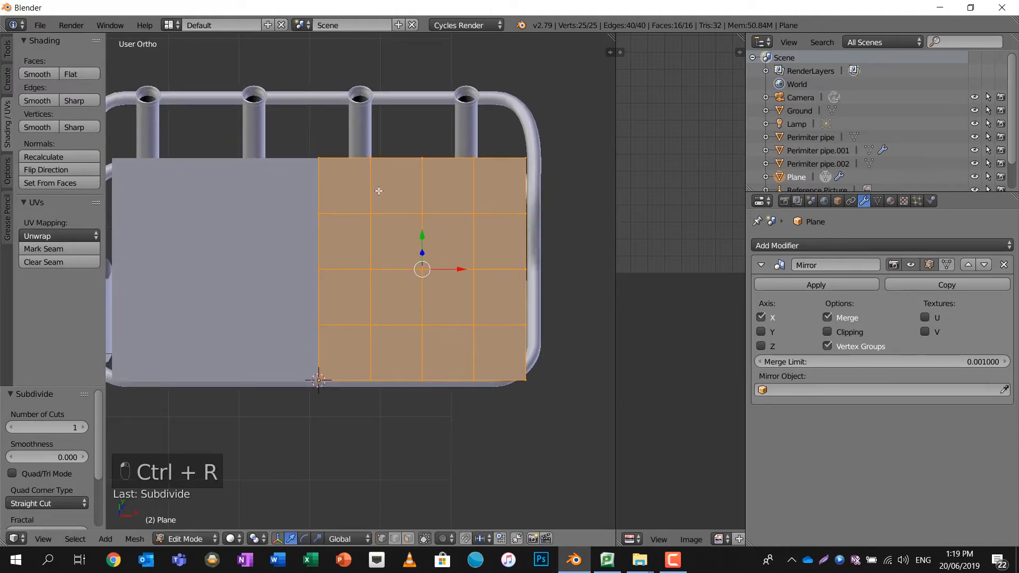
key(ctrl+r)
click(378, 189)
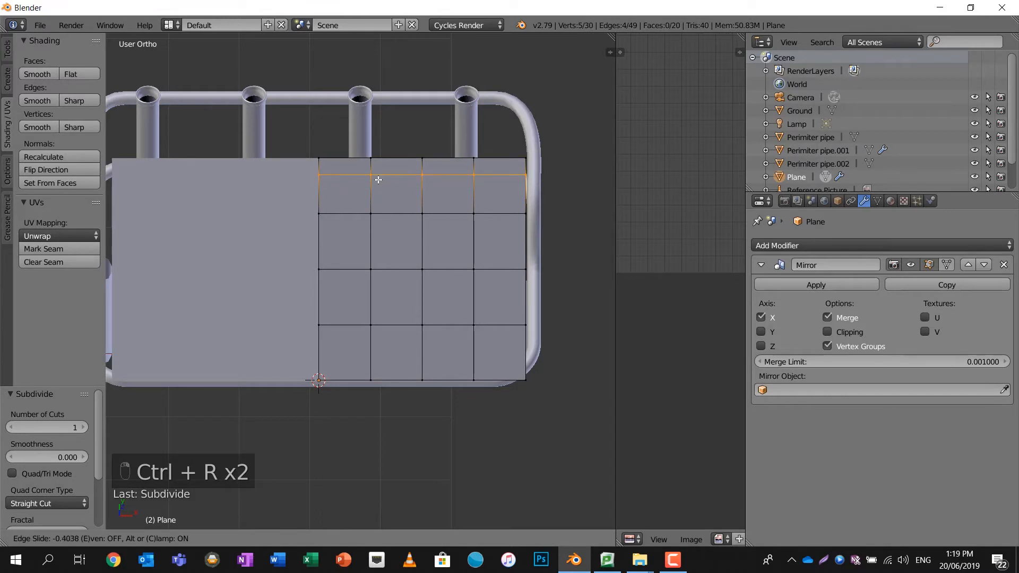
click(378, 180)
key(ctrl+r)
click(380, 346)
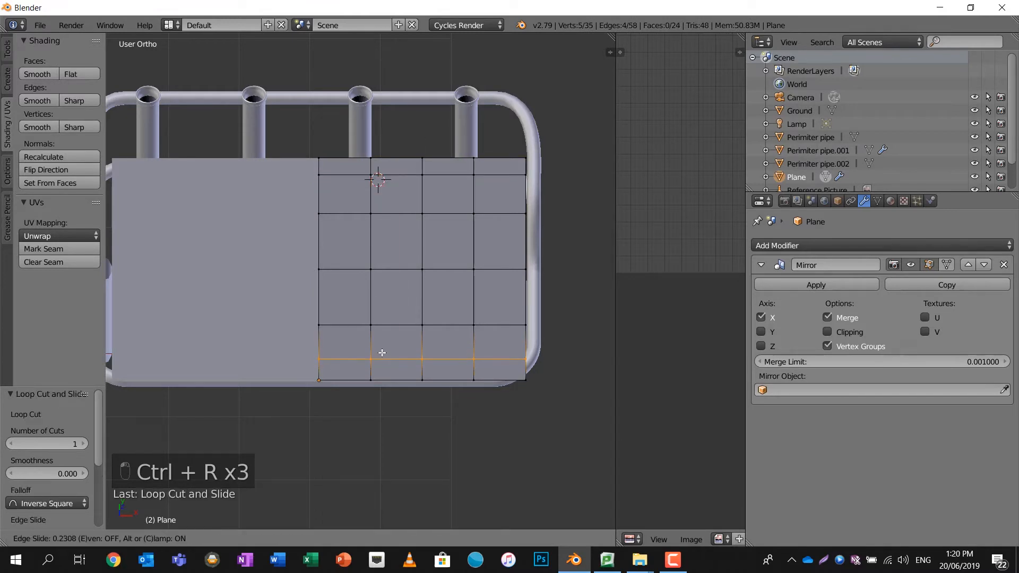
click(383, 352)
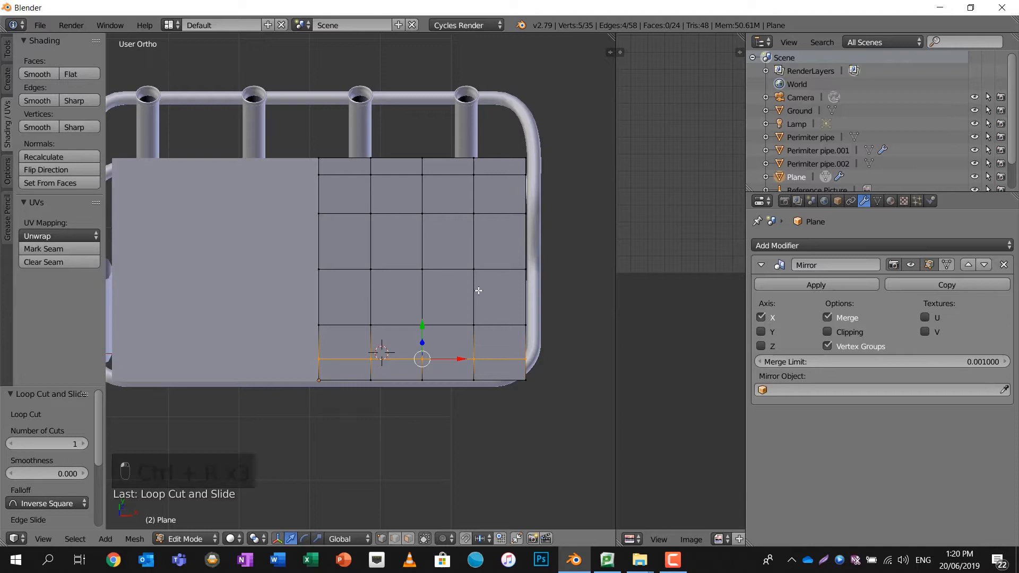
key(ctrl+r)
click(499, 190)
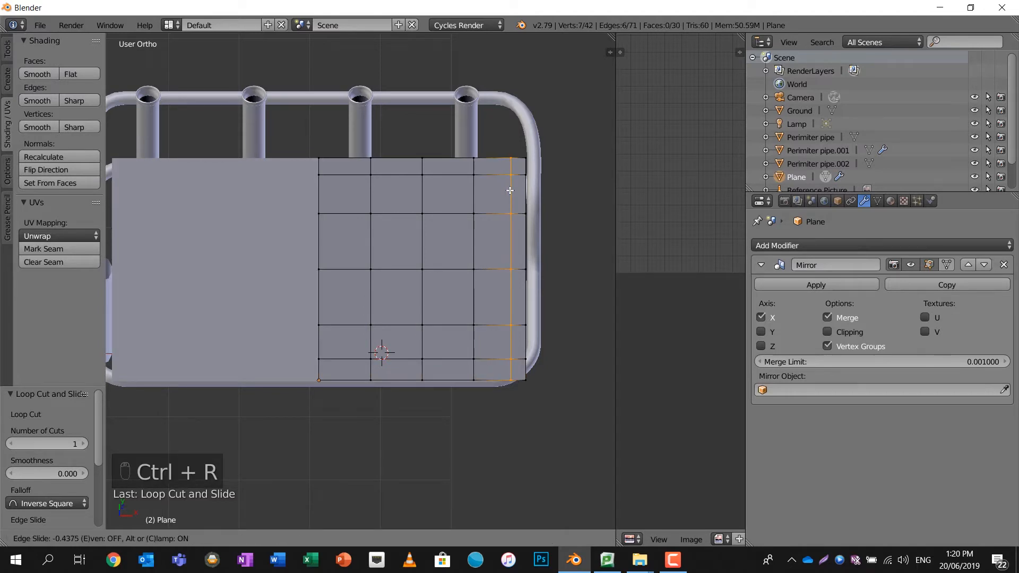
click(510, 190)
Select the plane's entire mesh and add a Solidify modifier.
middle_drag(508, 191, 446, 196)
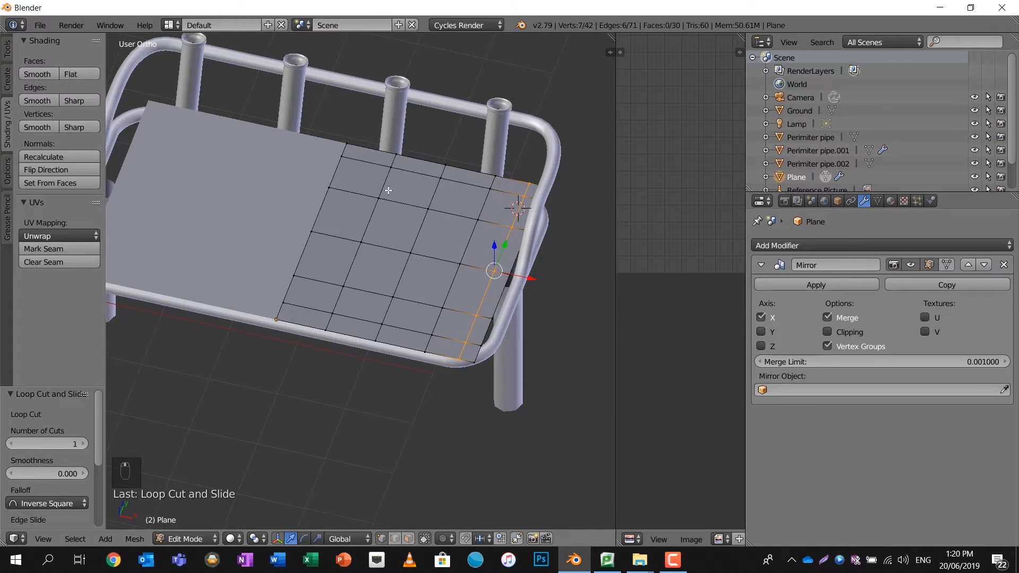
middle_drag(403, 211, 404, 190)
key(a)
key(a)
key(a)
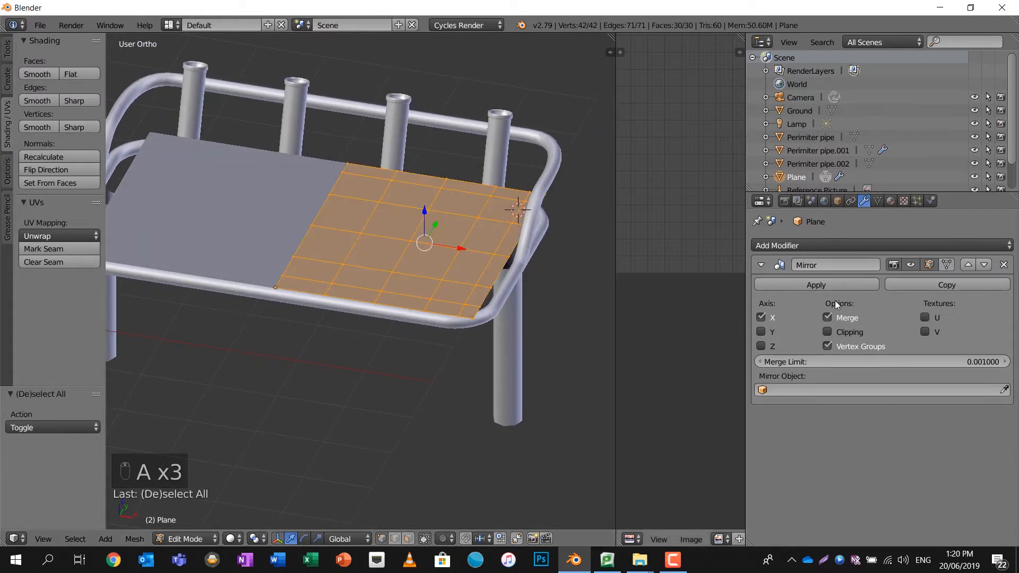
click(874, 243)
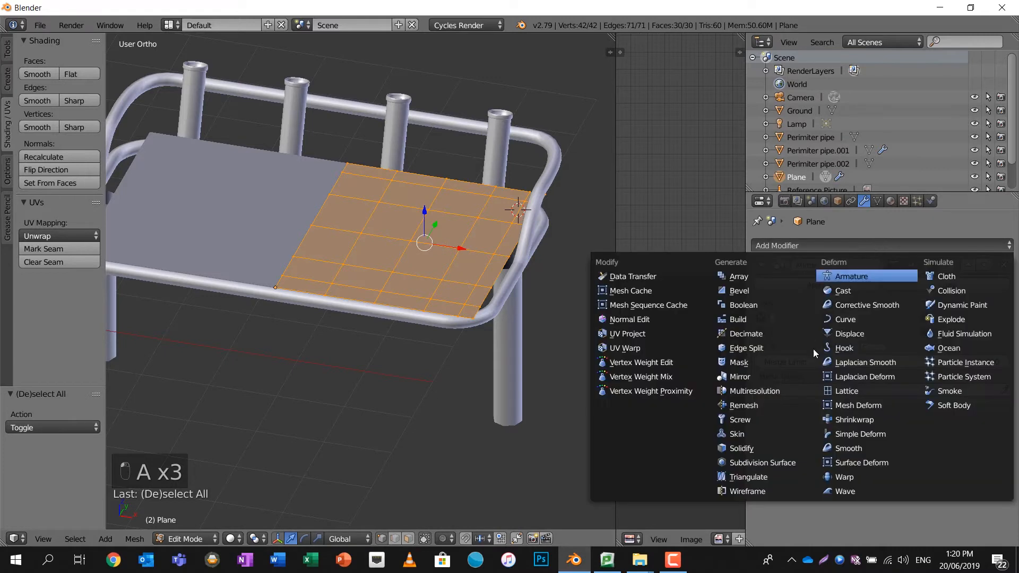
click(772, 448)
Set the Solidify thickness to 0.1 to give the board visible depth.
middle_drag(456, 268, 287, 197)
scroll(456, 253, up, 3)
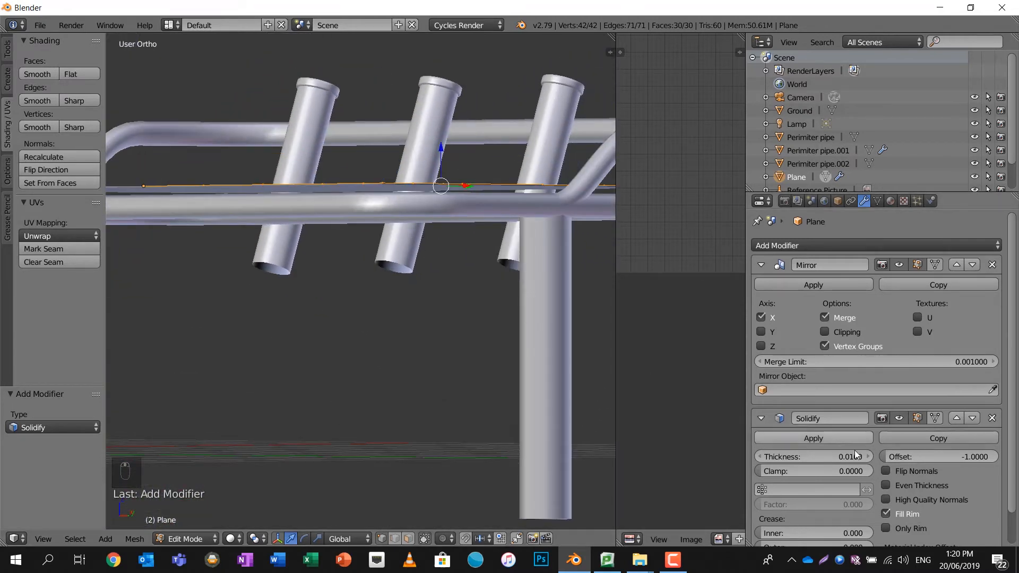
click(863, 457)
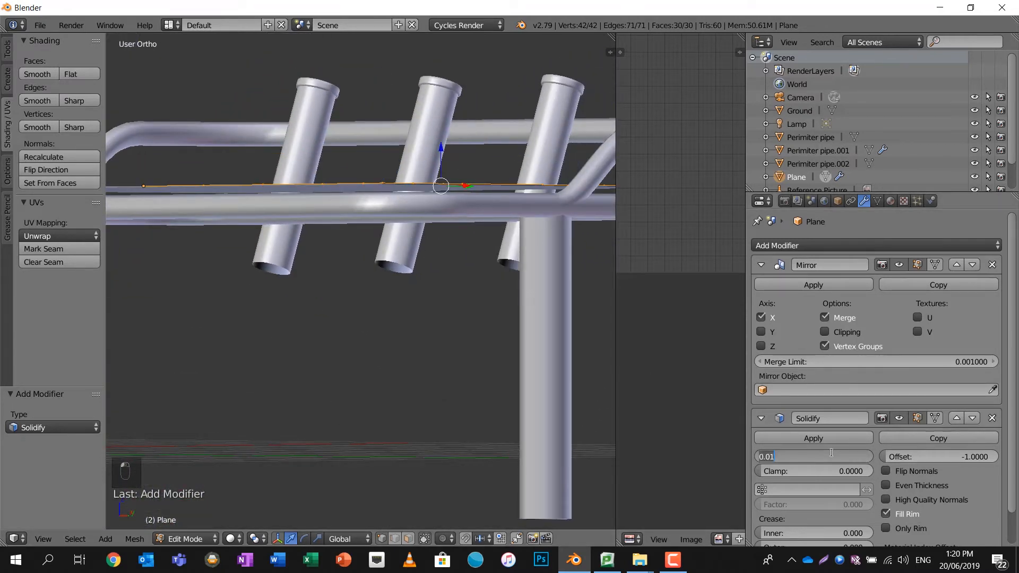
text(0.1)
key(Return)
middle_drag(585, 345, 600, 358)
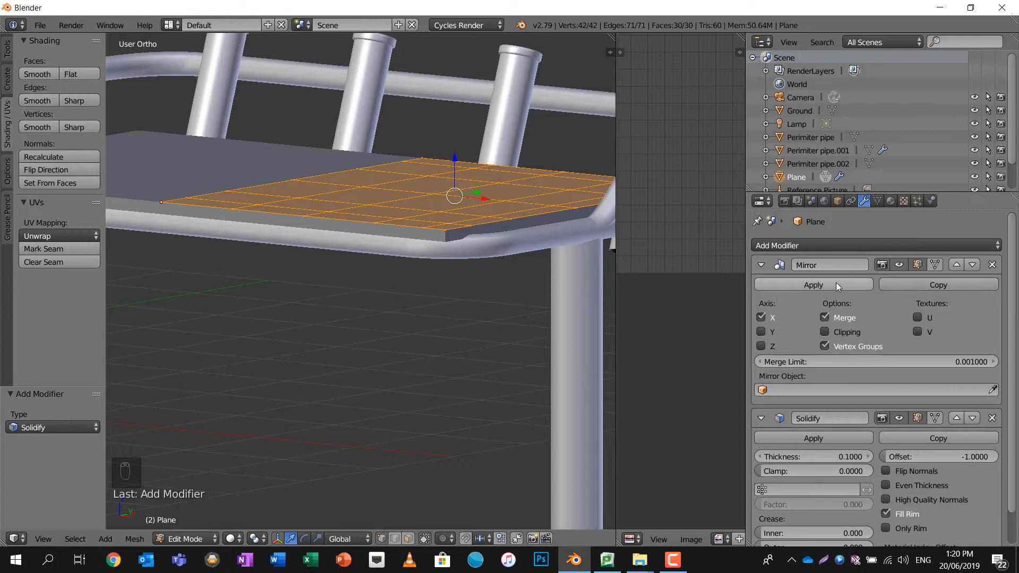
Add a Subdivision Surface modifier to the plane after the Solidify modifier.
click(801, 244)
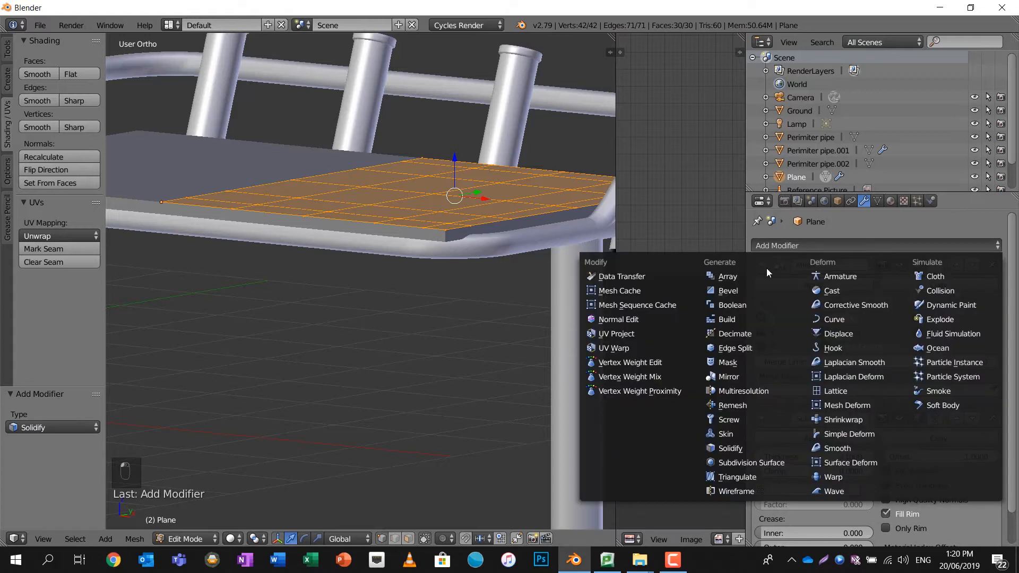
click(756, 464)
middle_drag(355, 252, 455, 314)
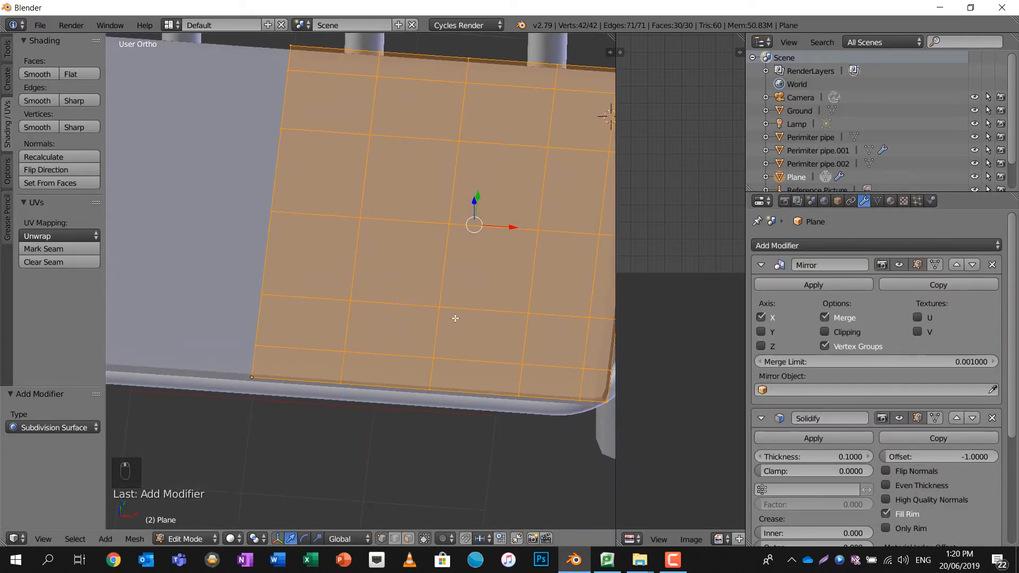
scroll(832, 421, down, 5)
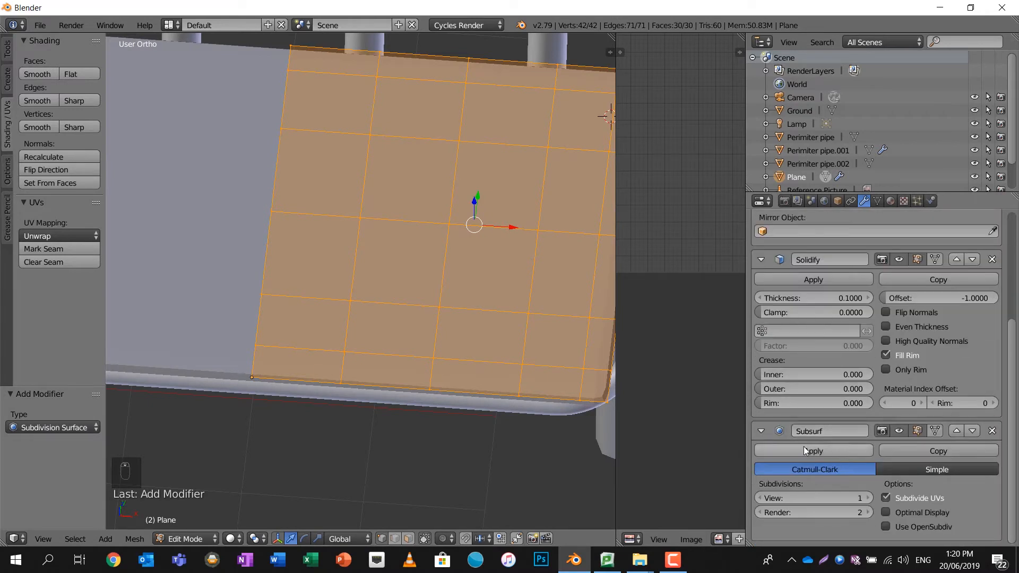
Try the Subdivision Surface modifier above Solidify and Mirror, and restore the original modifier order.
click(957, 430)
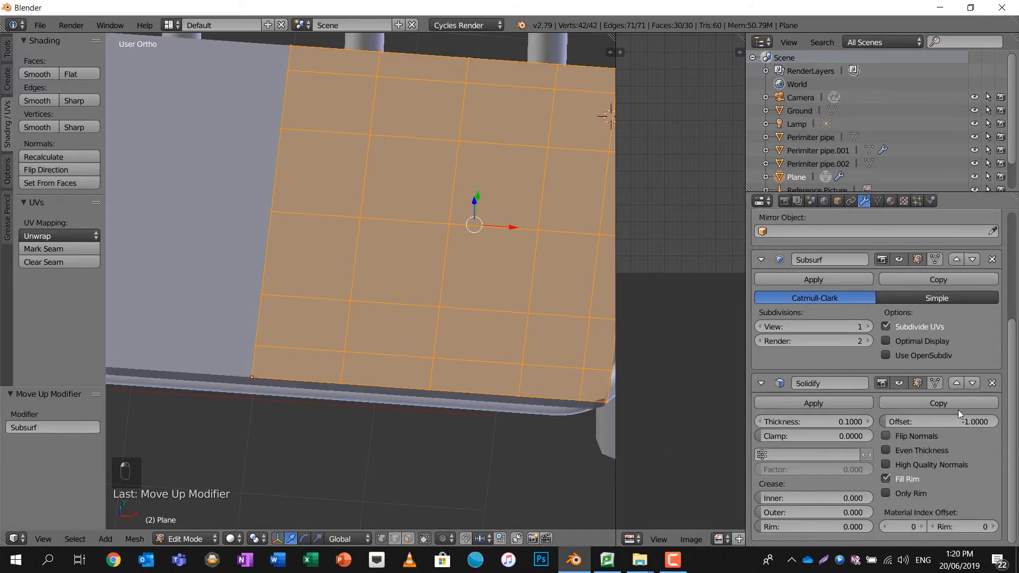
click(951, 263)
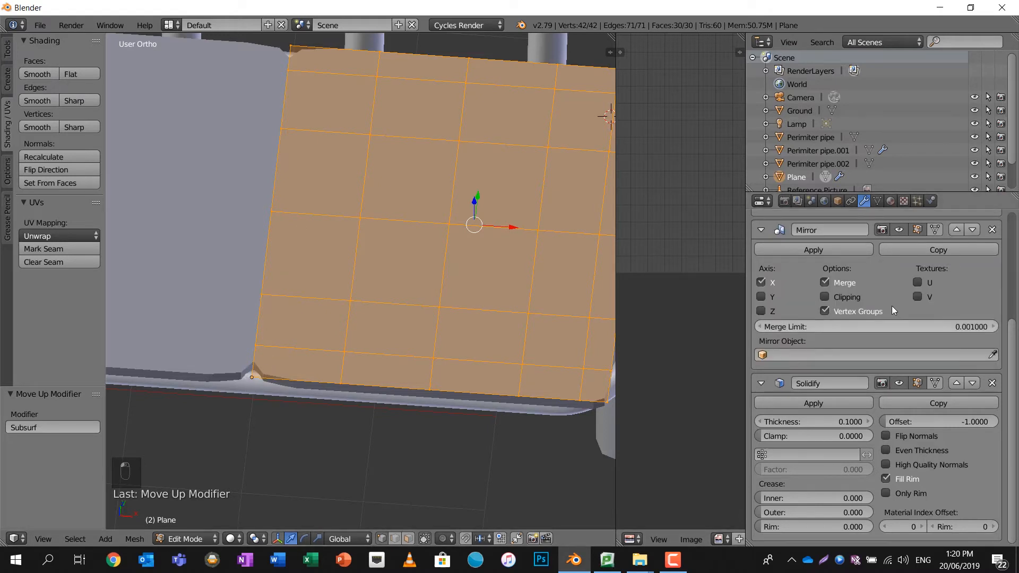
click(973, 230)
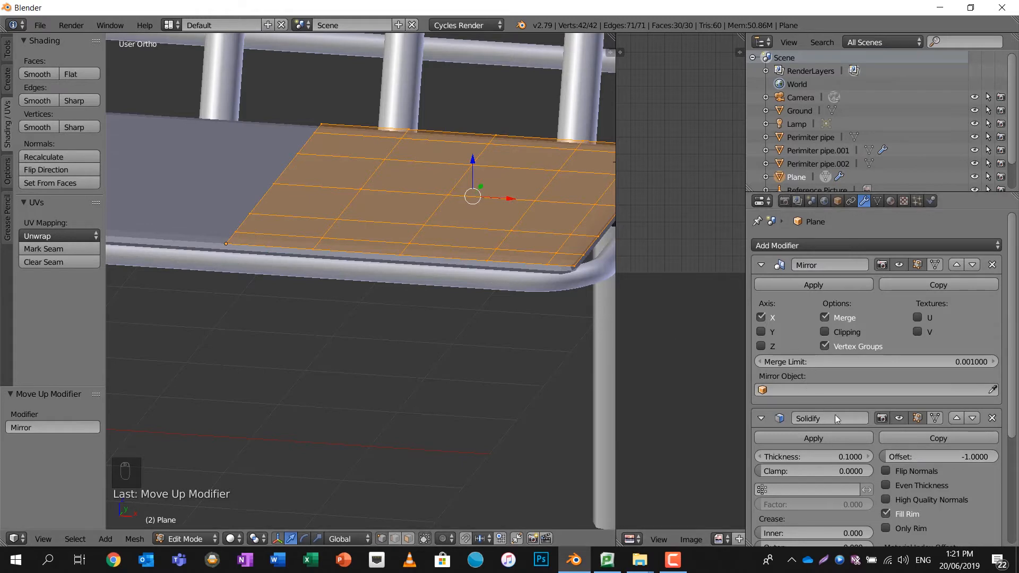
Examine the board's rounded edges up close together with the Mirror, Solidify and Subdivision Surface settings.
scroll(878, 429, down, 6)
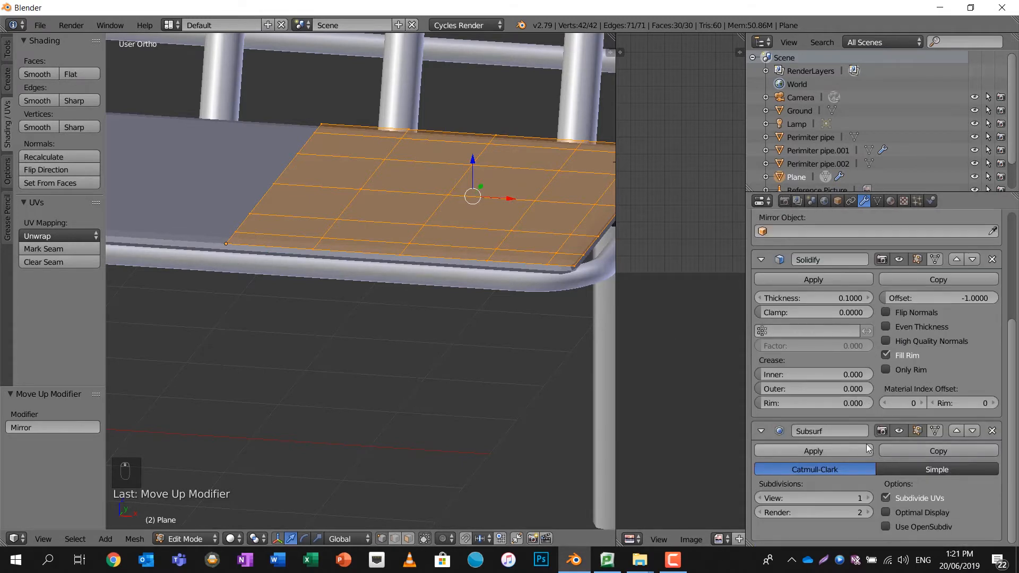
middle_drag(443, 288, 427, 270)
scroll(423, 263, up, 2)
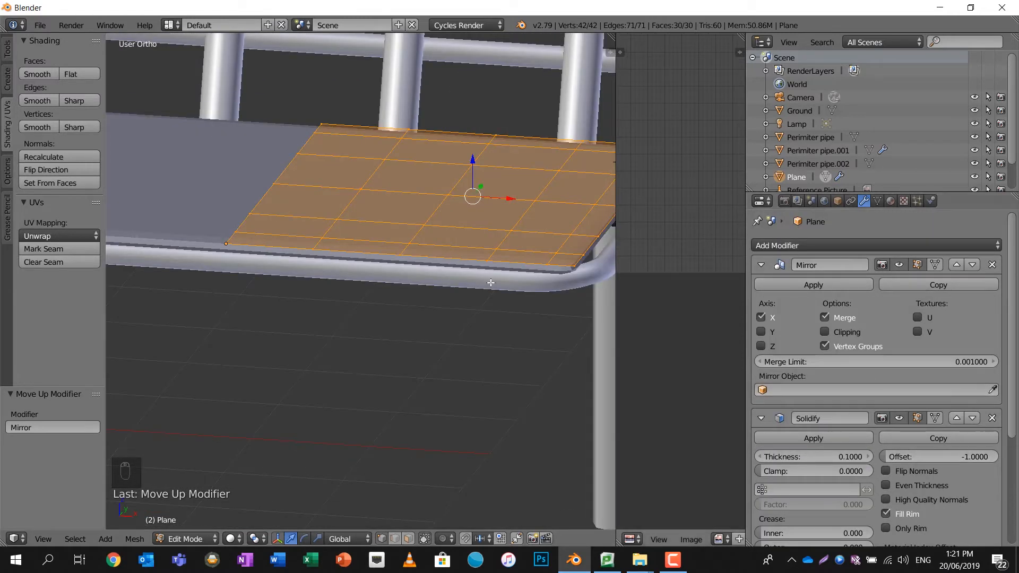
scroll(875, 425, down, 6)
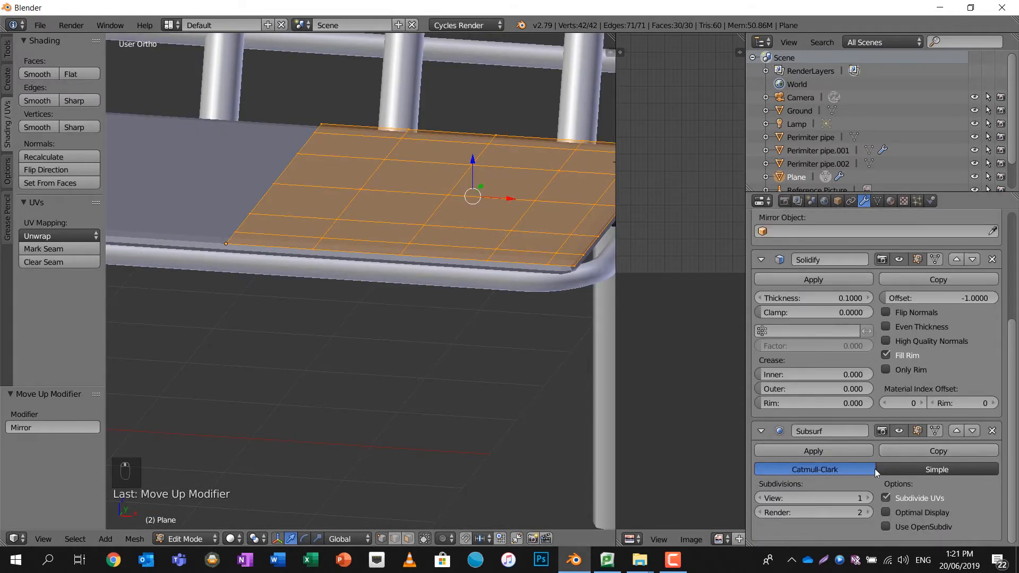
middle_drag(449, 291, 402, 282)
scroll(423, 260, up, 3)
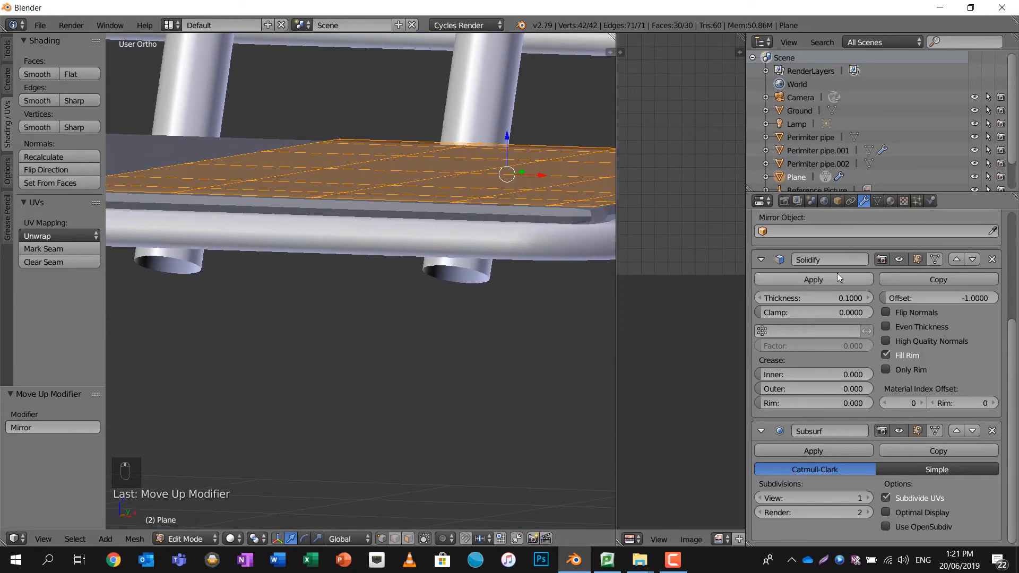
scroll(837, 274, up, 6)
scroll(819, 283, down, 5)
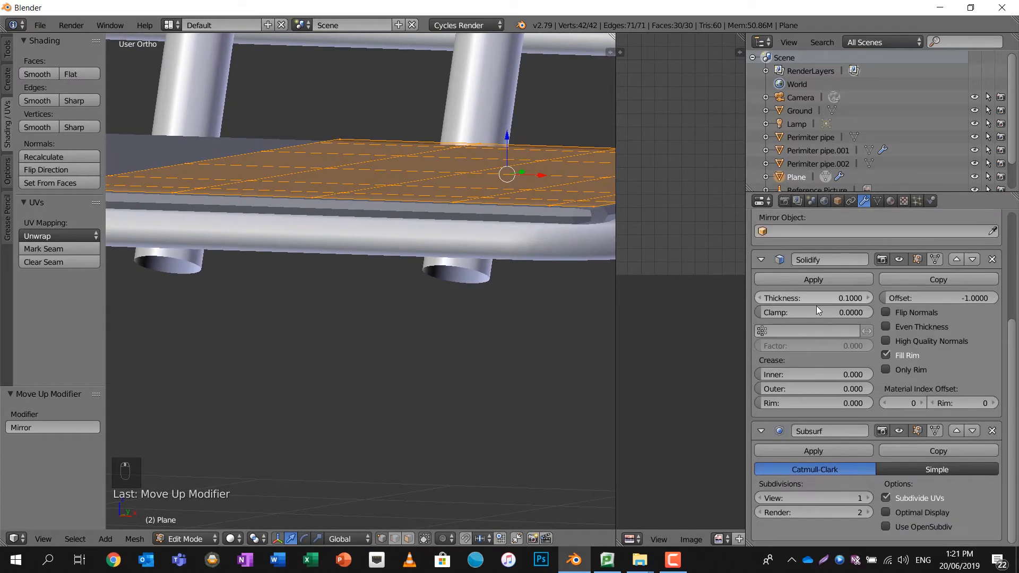
Set the Subdivision Surface levels to 1 for the viewport and 3 for rendering.
click(869, 499)
click(869, 499)
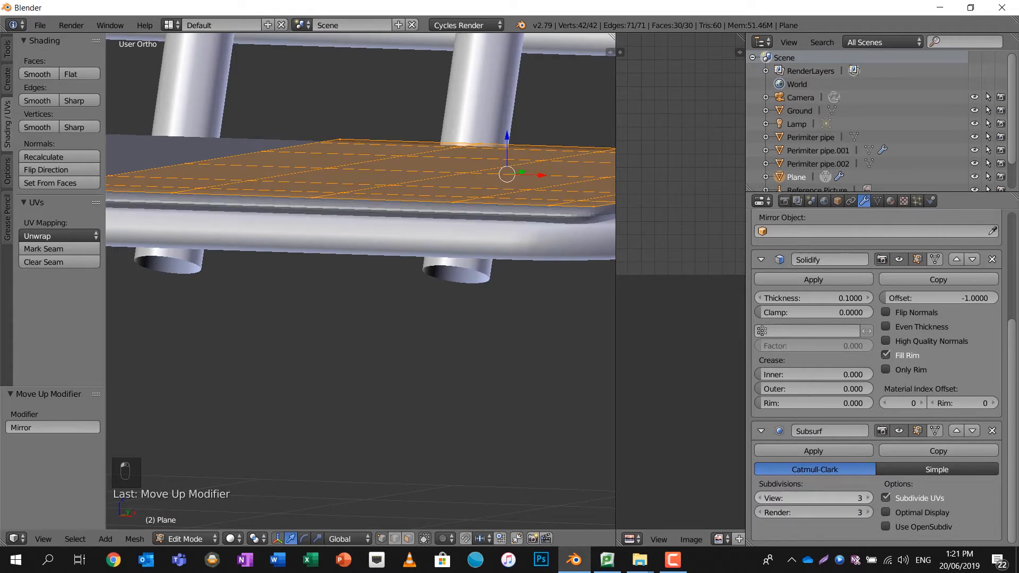
click(761, 498)
click(760, 498)
In face select mode, circle-select the 4 by 4 block of inner faces, leaving out the narrow front, back and outer border.
scroll(514, 218, down, 4)
middle_drag(509, 218, 477, 312)
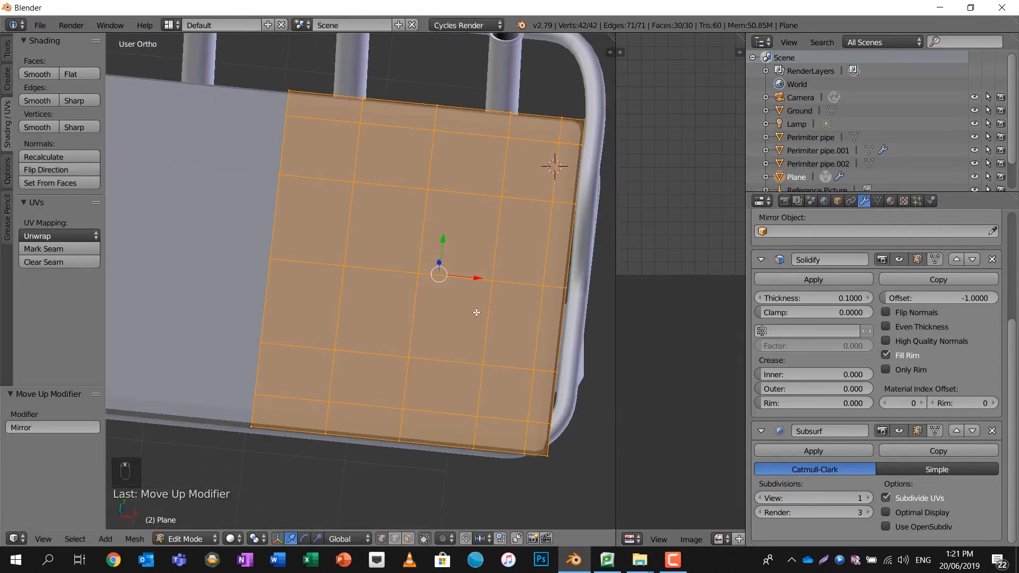
shift+middle_drag(498, 386, 512, 364)
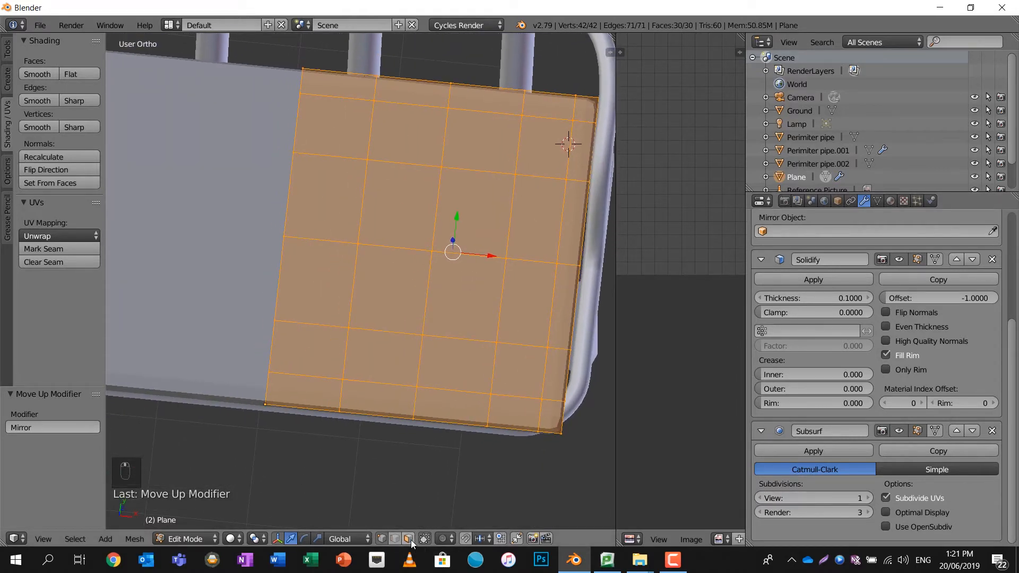
key(a)
key(c)
mouse_move(330, 127)
mouse_down()
mouse_move(420, 132)
mouse_move(528, 245)
mouse_move(518, 372)
mouse_move(308, 345)
mouse_move(414, 218)
mouse_move(397, 278)
mouse_up()
click(398, 278)
right_click(398, 277)
middle_drag(380, 257, 348, 196)
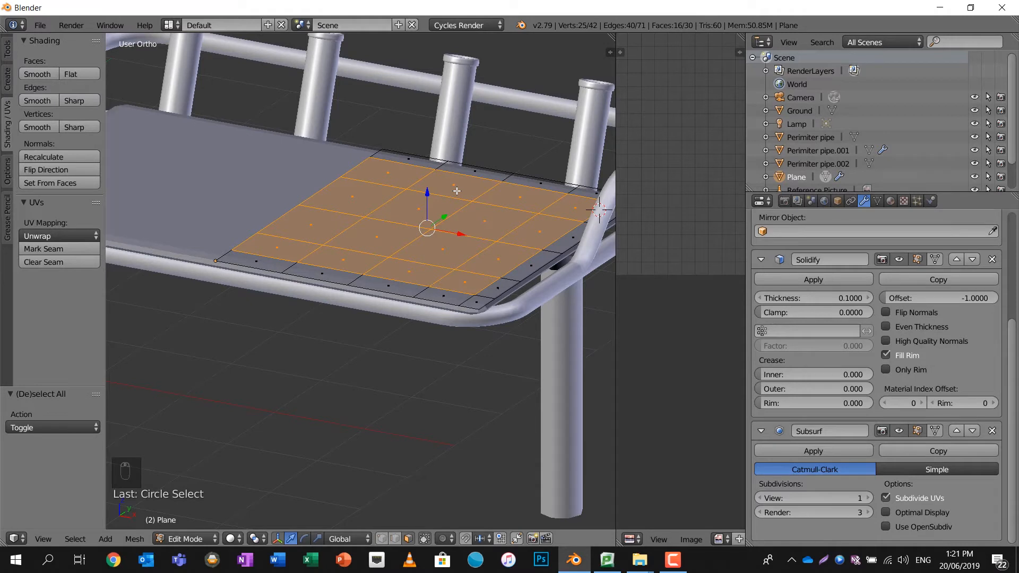
Try to extrude the selected inner faces downward by about 0.14, and undo the extrusion.
key(e)
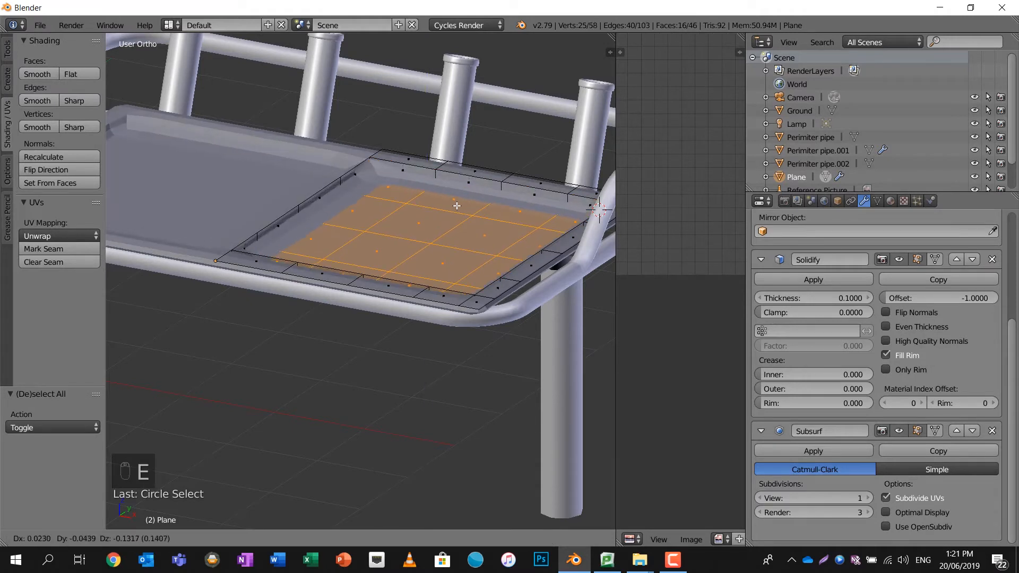
click(457, 206)
key(ctrl+z)
Try hiding the Mirror modifier in the viewport and placing it below Solidify and Subdivision Surface at the end of the stack.
middle_drag(457, 206, 406, 205)
scroll(287, 230, down, 1)
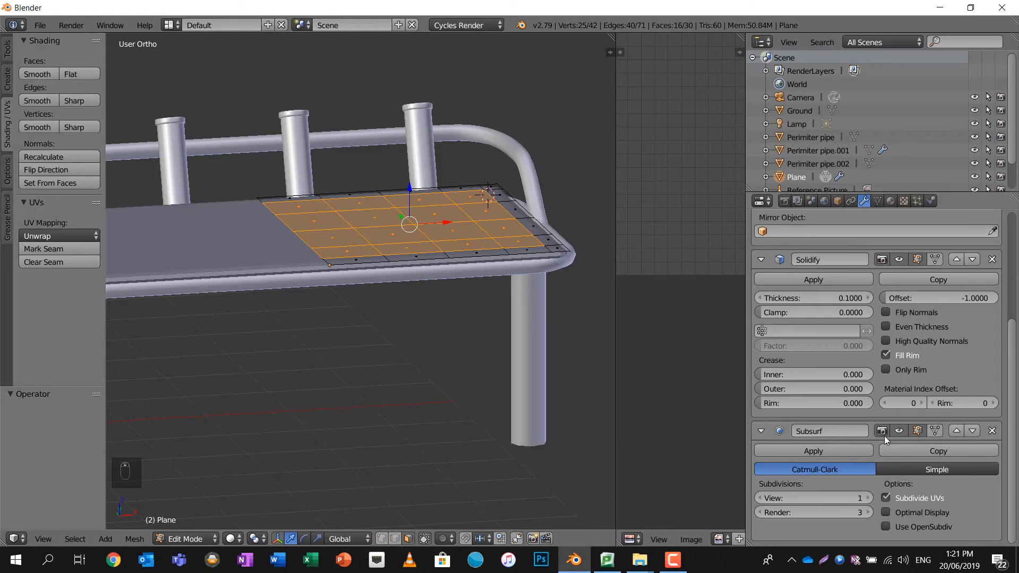
scroll(884, 403, up, 5)
click(901, 266)
mouse_move(478, 257)
middle_down()
mouse_move(494, 262)
mouse_move(485, 264)
middle_up()
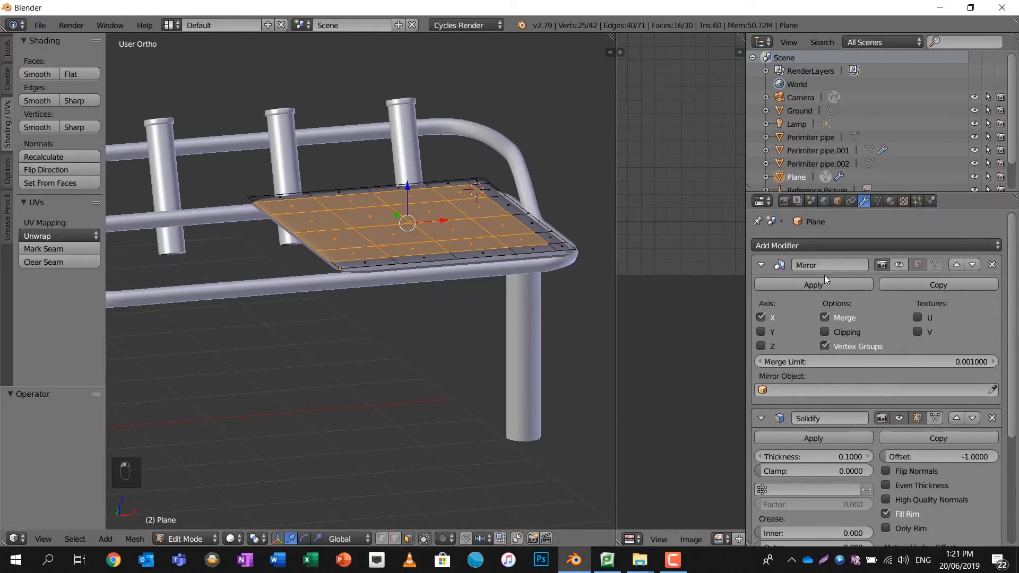
click(973, 265)
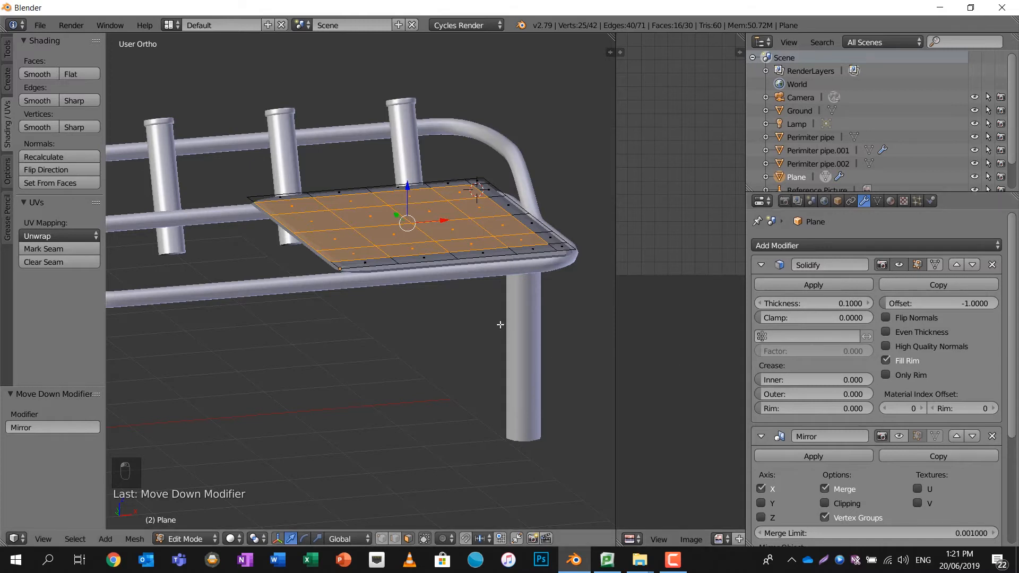
key(Tab)
key(Tab)
key(Tab)
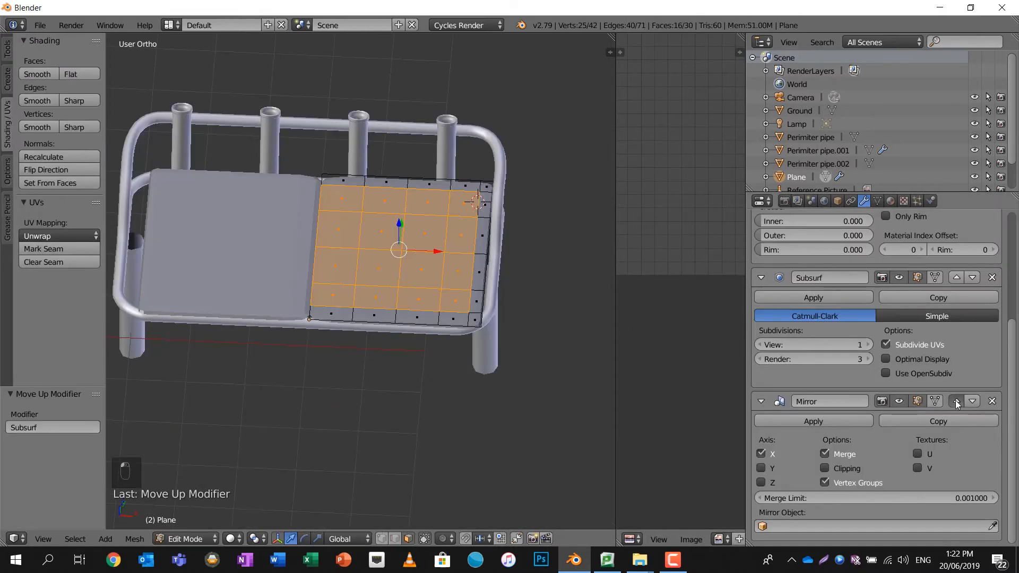
Move the Mirror modifier back above Subdivision Surface and Solidify to the start of the stack.
click(958, 403)
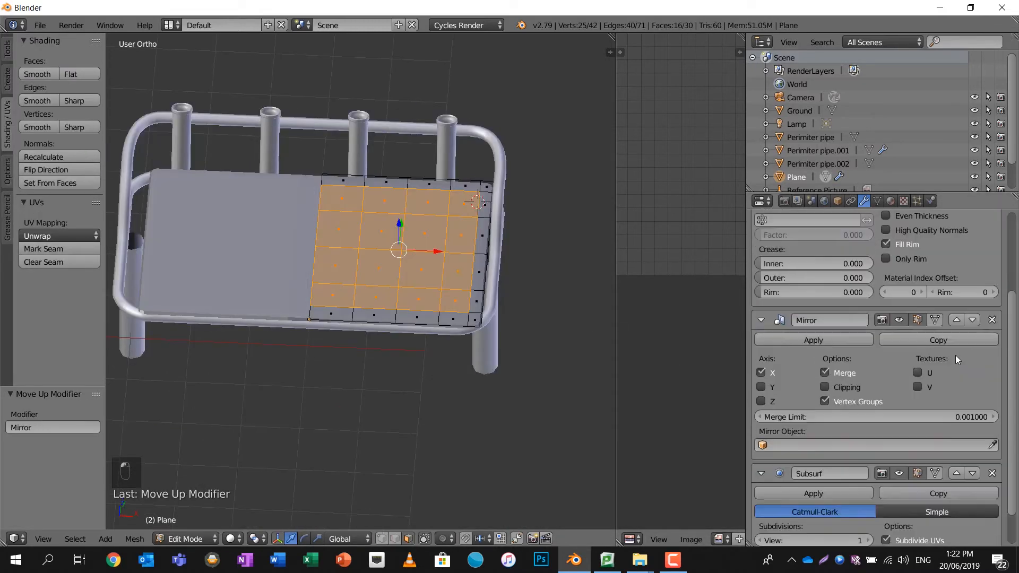
click(956, 383)
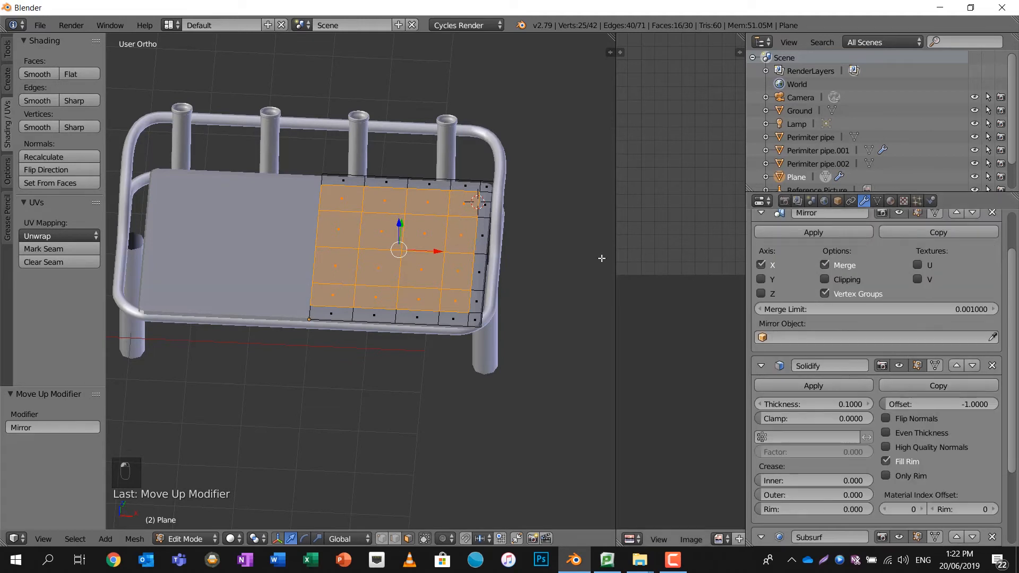
scroll(586, 287, up, 5)
scroll(512, 246, down, 4)
middle_drag(512, 245, 488, 237)
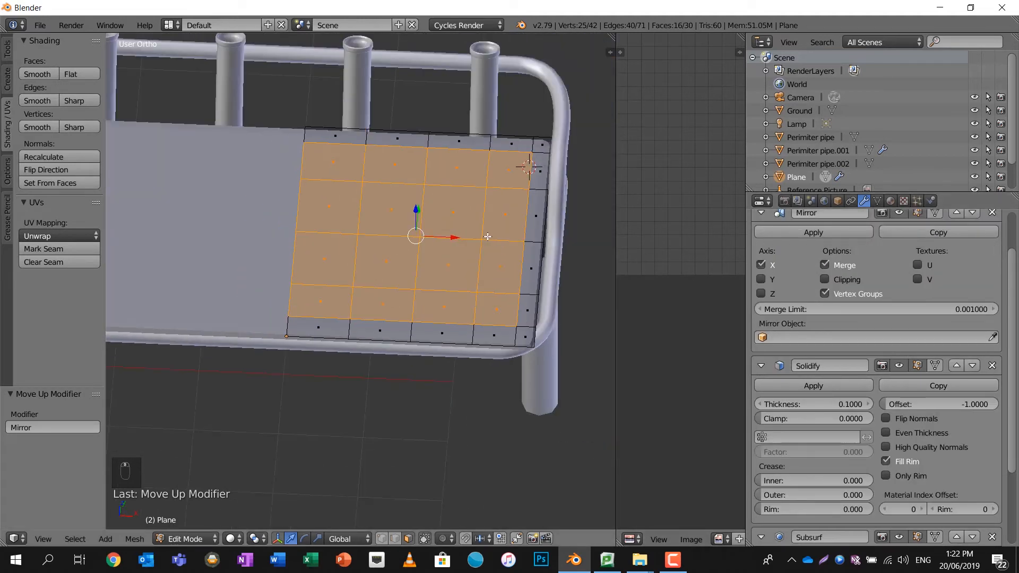
scroll(478, 232, up, 2)
scroll(801, 259, up, 3)
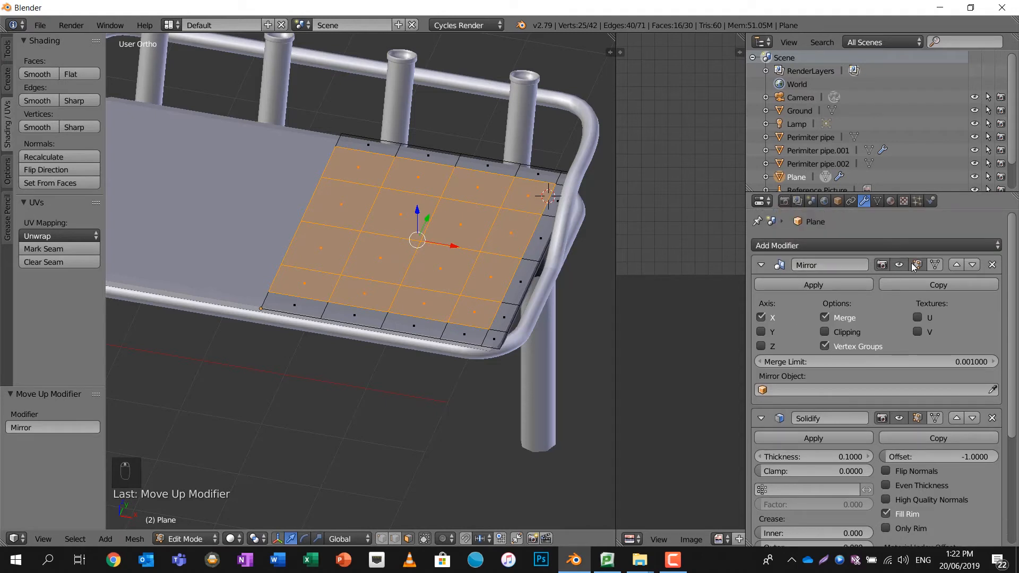
Apply the Mirror modifier to the board plane in Object Mode and return to Edit Mode.
key(Tab)
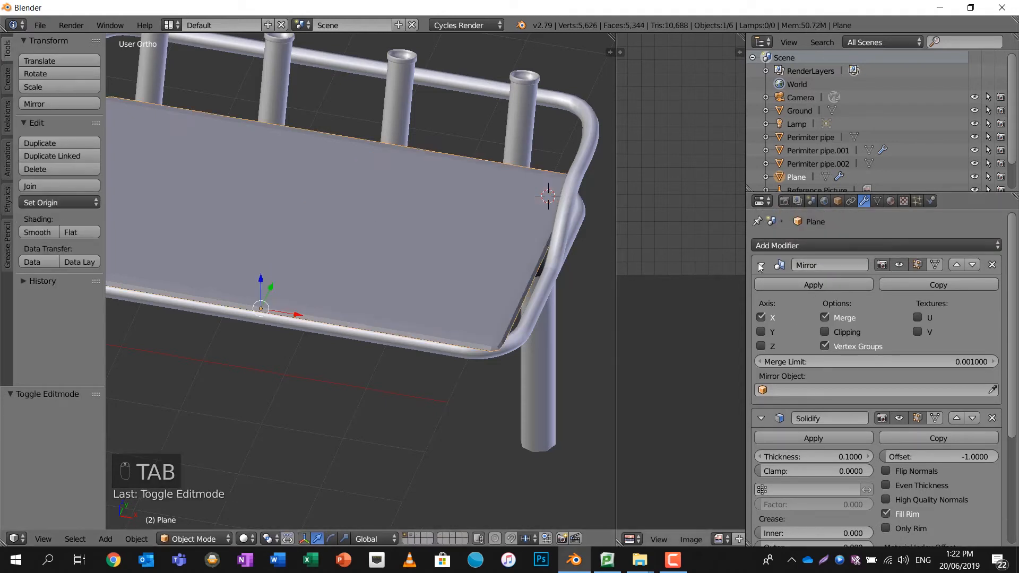
click(813, 284)
key(Tab)
scroll(365, 191, down, 5)
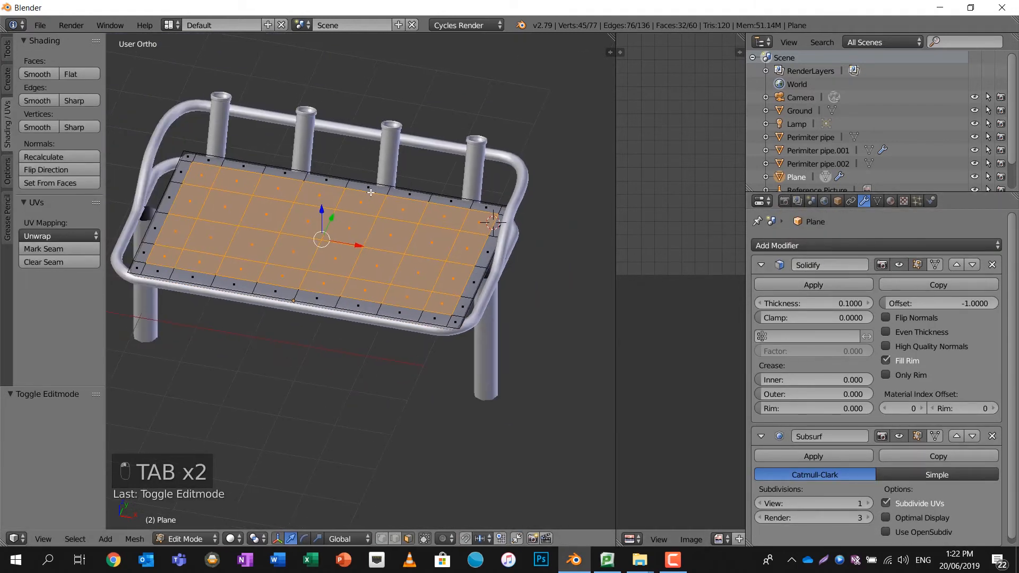
Extrude the selected inner faces across the whole board downward by about 0.14 to form the recess.
scroll(351, 206, up, 6)
scroll(351, 206, down, 3)
middle_drag(350, 206, 386, 165)
key(e)
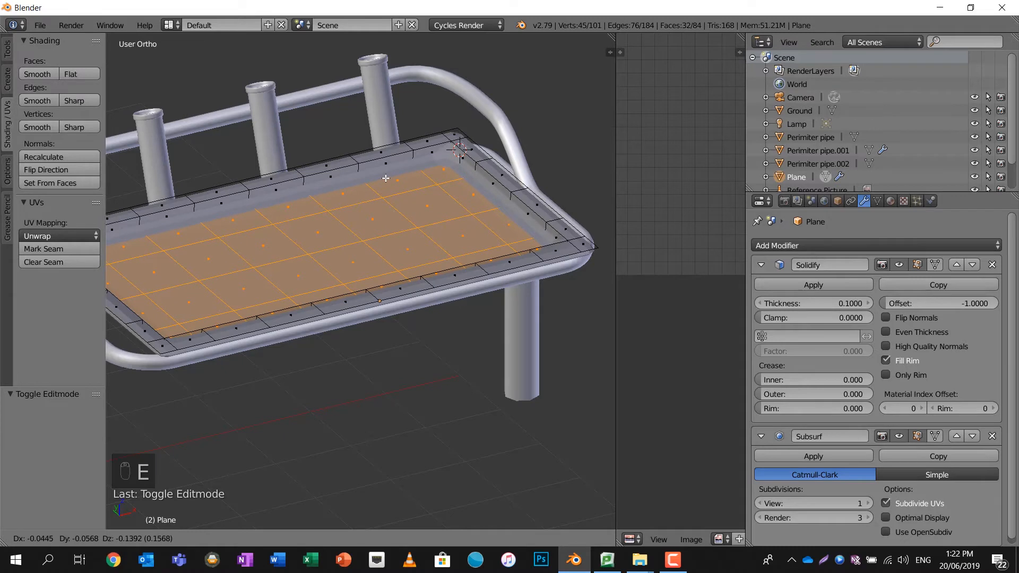
click(386, 178)
middle_drag(386, 178, 401, 193)
scroll(352, 216, up, 2)
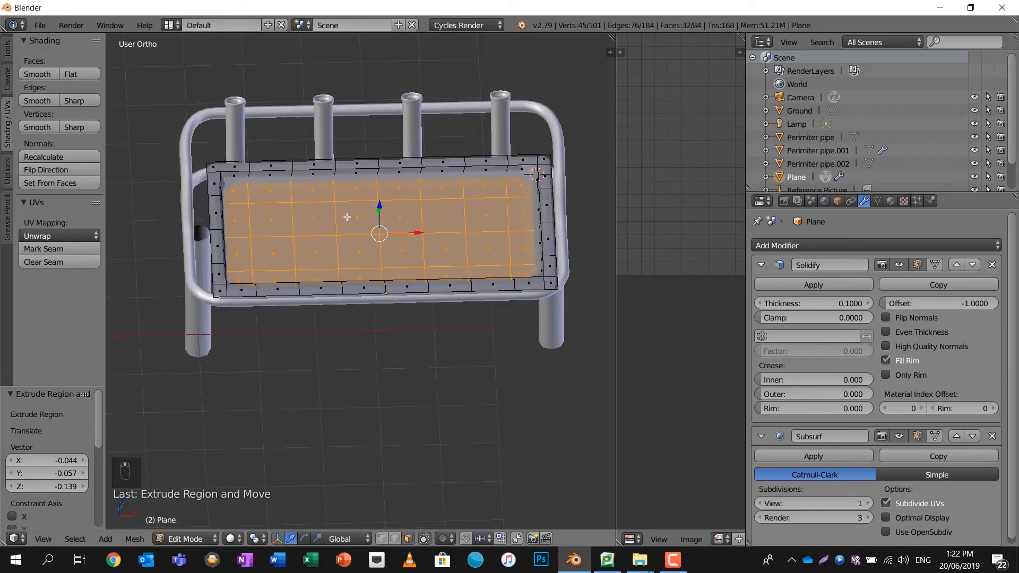
Select the entire board mesh and scale it along X by about 1.016.
key(a)
key(a)
key(a)
key(s)
key(x)
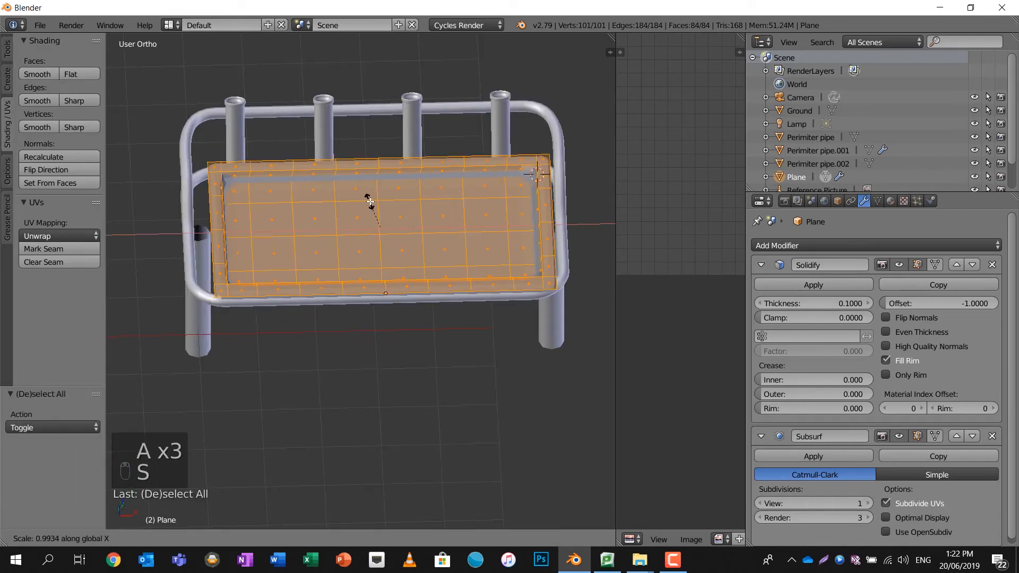
click(365, 203)
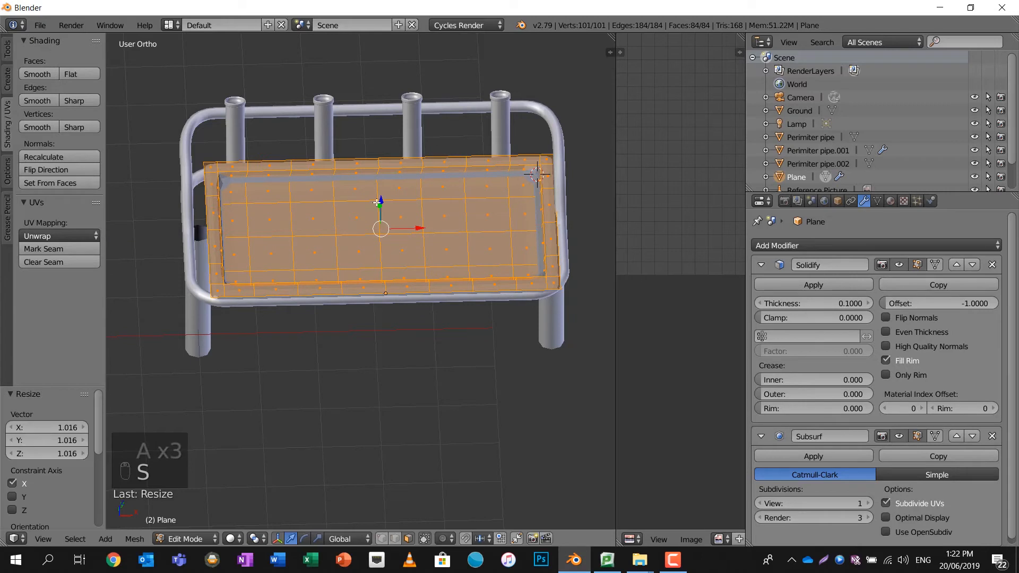
Move the board mesh about -0.144 along X and scale it along X by about 1.031.
key(g)
key(x)
click(401, 210)
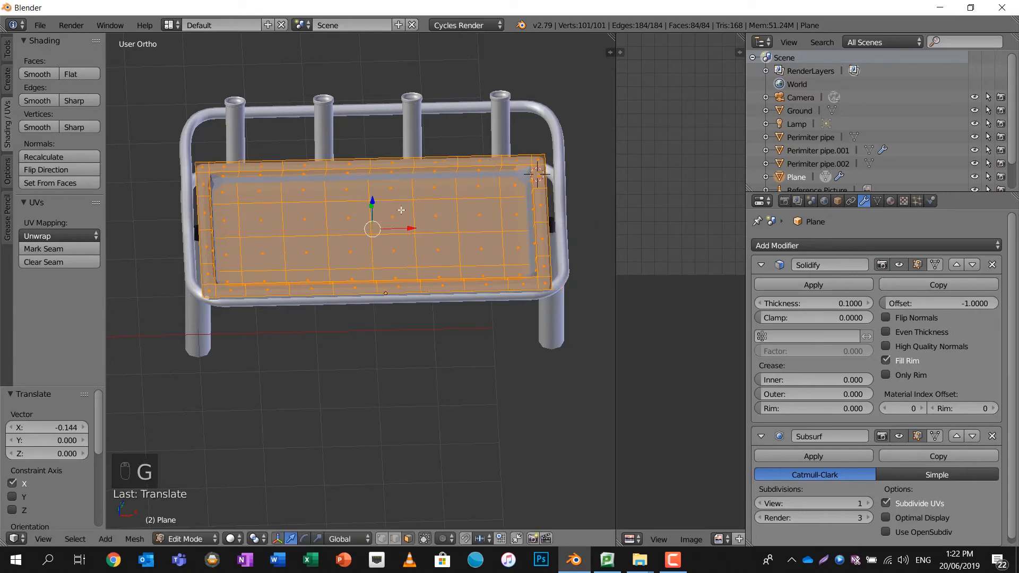
key(s)
key(x)
click(399, 211)
middle_drag(400, 211, 250, 205)
scroll(234, 207, up, 4)
shift+middle_drag(152, 199, 376, 234)
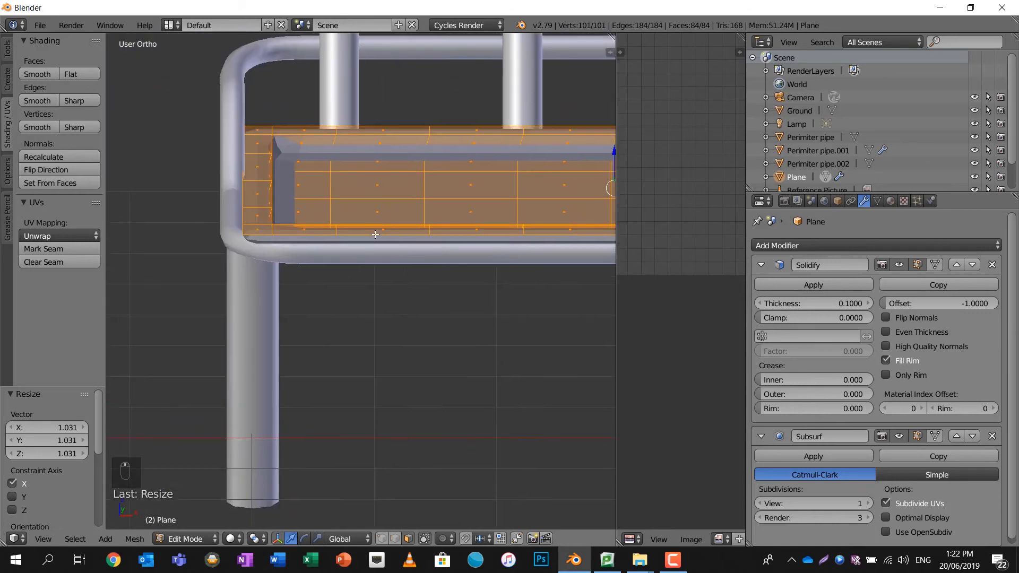
Scale the board mesh along X by about 0.988 and shift it about 0.018 along X between the side pipes.
scroll(330, 213, down, 1)
key(s)
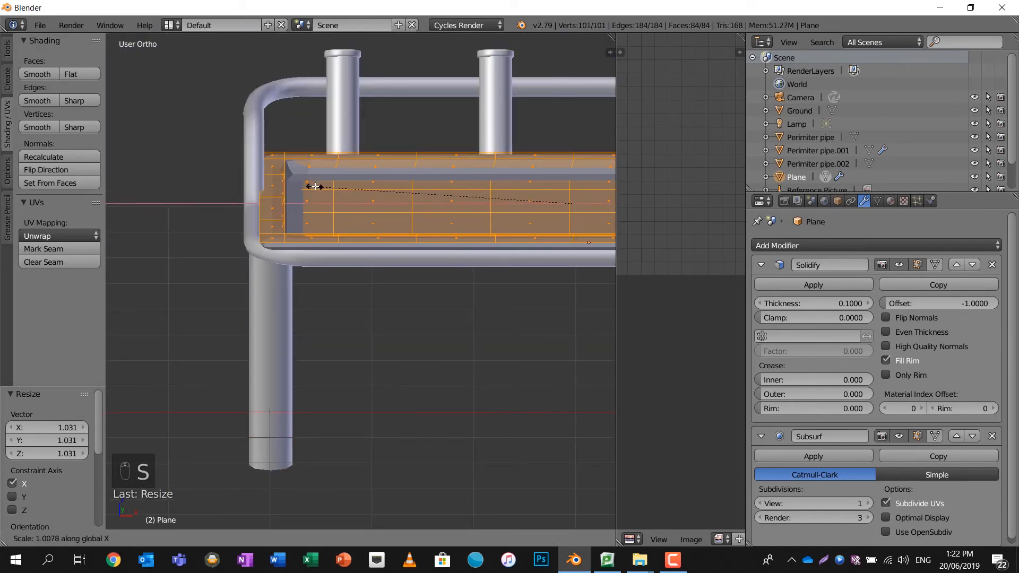
click(321, 190)
shift+middle_drag(368, 189, 230, 193)
scroll(324, 175, down, 2)
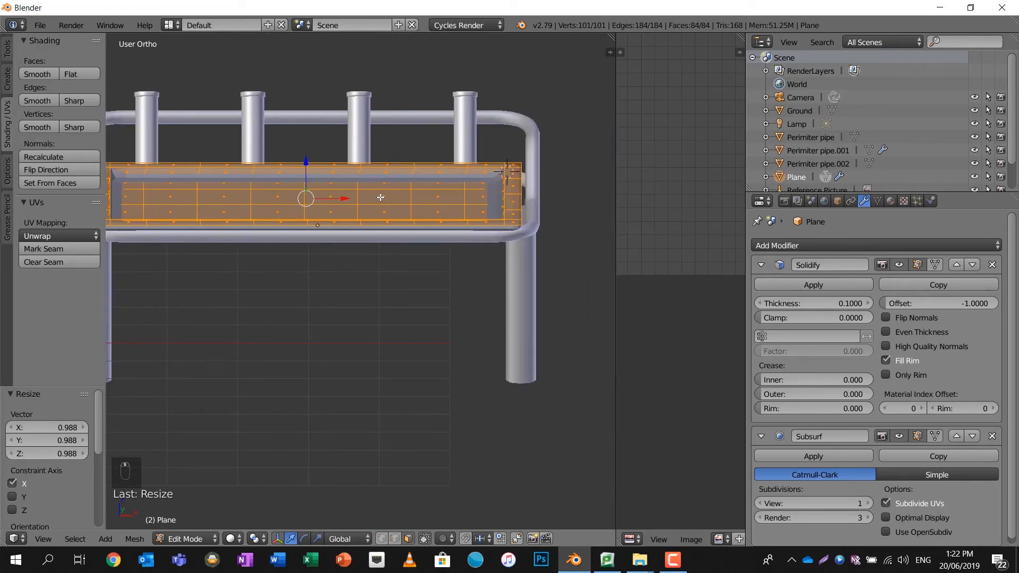
scroll(360, 190, down, 1)
key(g)
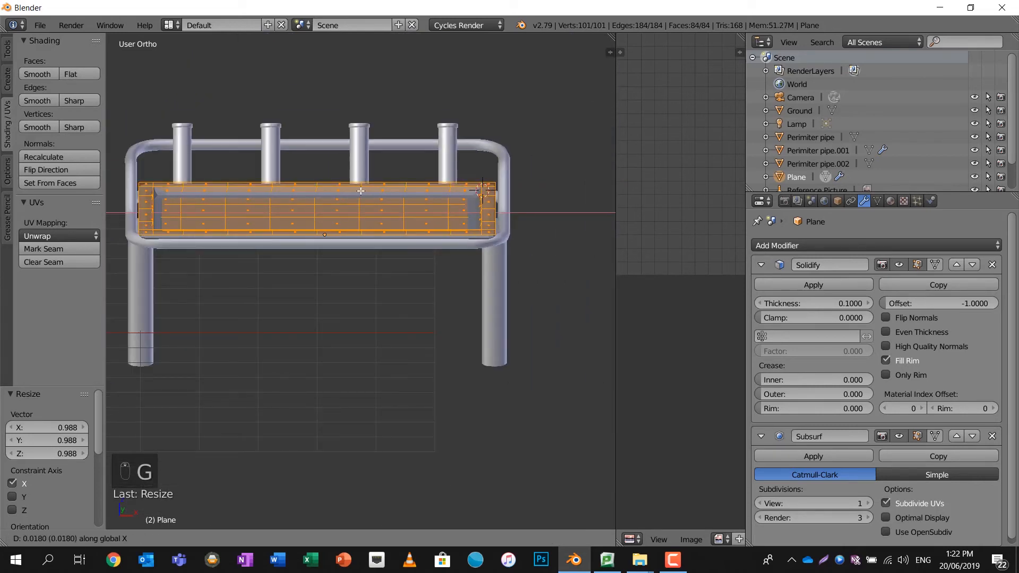
click(362, 191)
middle_drag(362, 191, 395, 213)
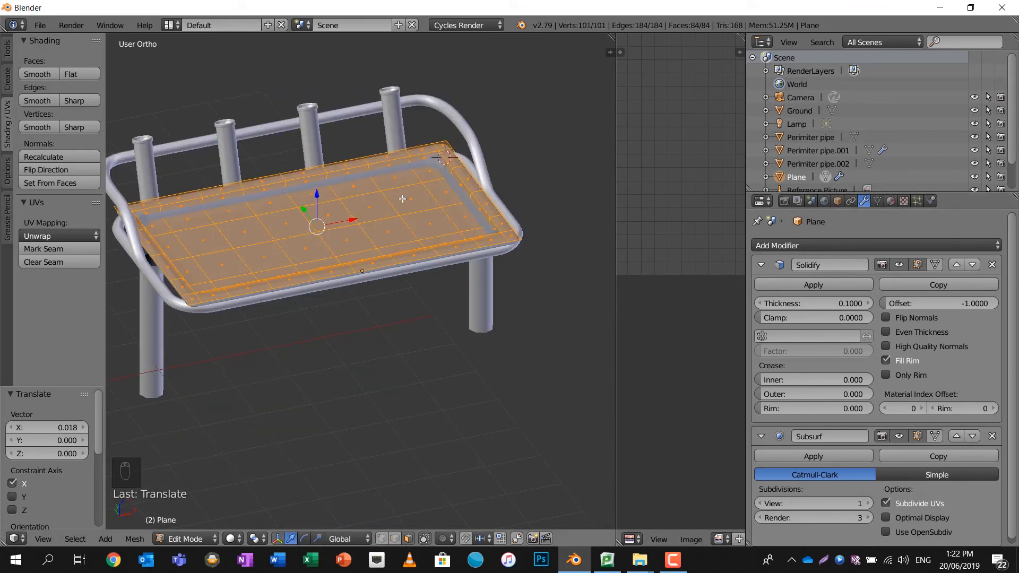
Unwrap the whole board mesh with Smart UV Project, keeping the 66.00 angle limit and 0.00 island margin.
key(u)
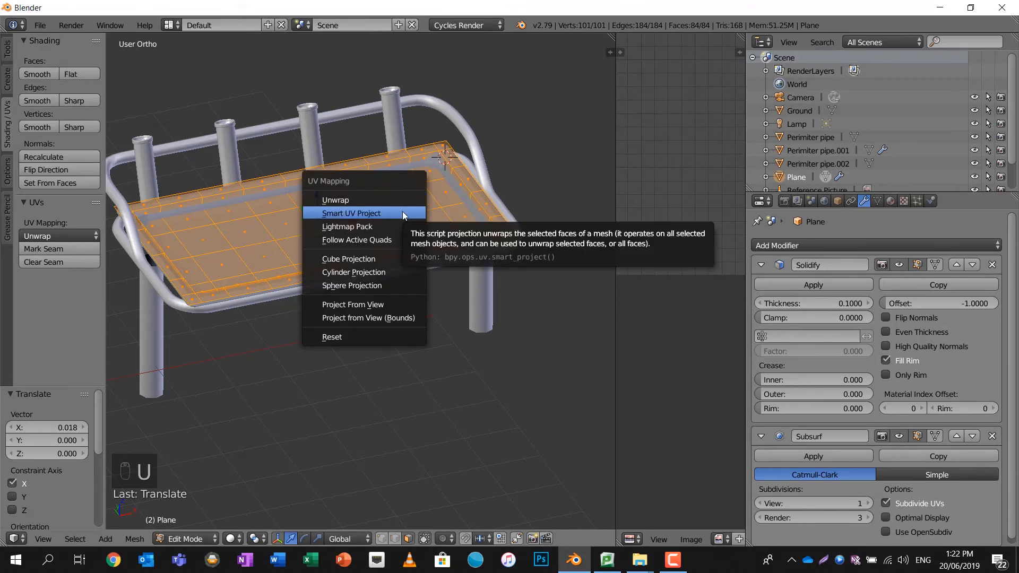
click(404, 214)
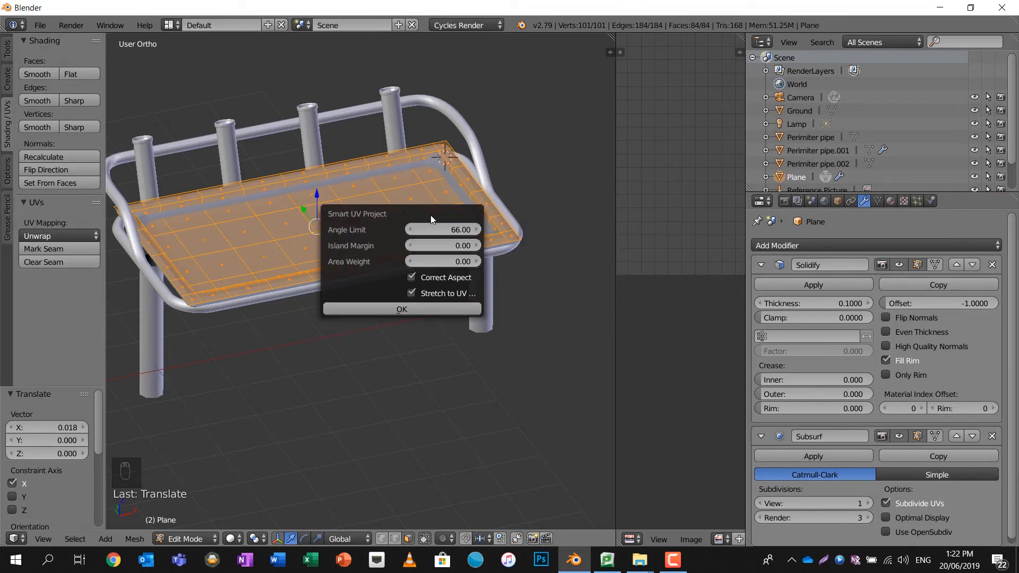
click(425, 308)
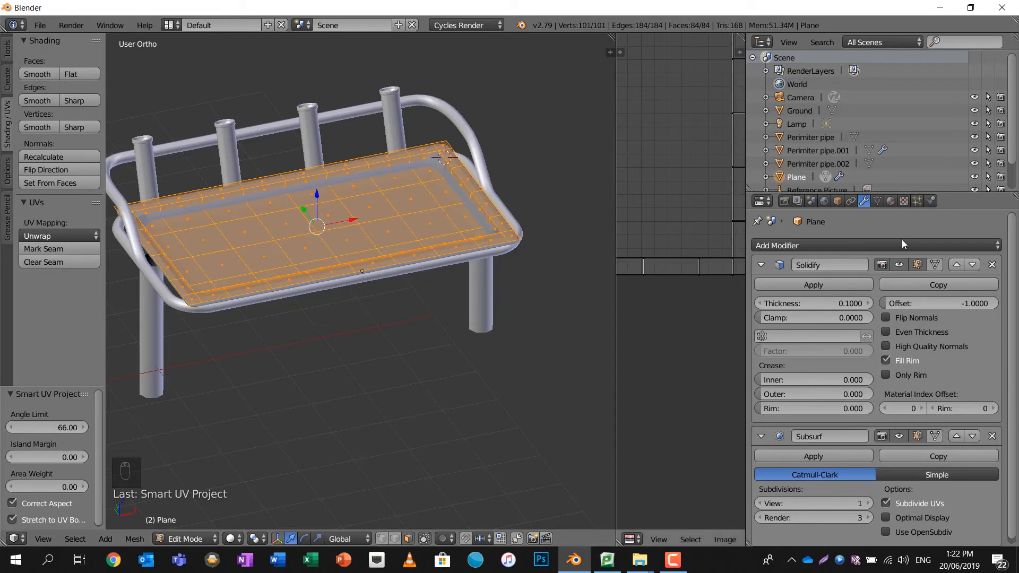
Add a material slot to the board and give it the existing White Plastic material.
click(891, 201)
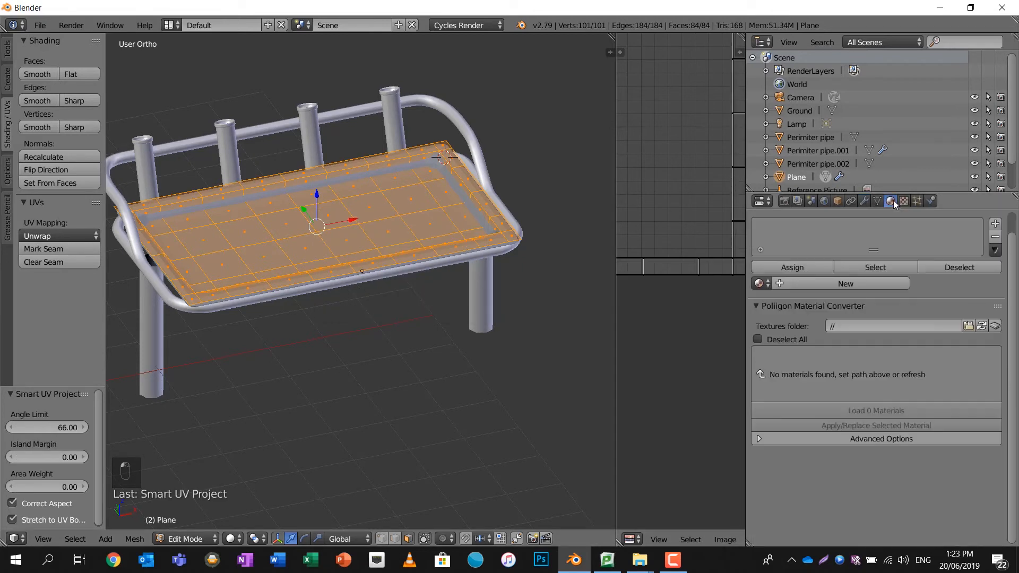
click(995, 224)
click(761, 284)
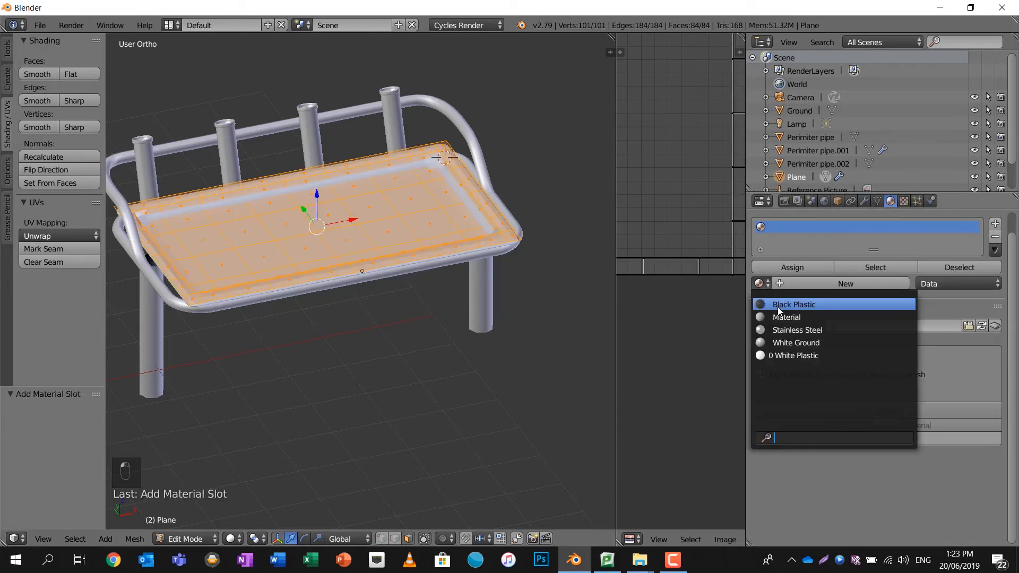
click(794, 356)
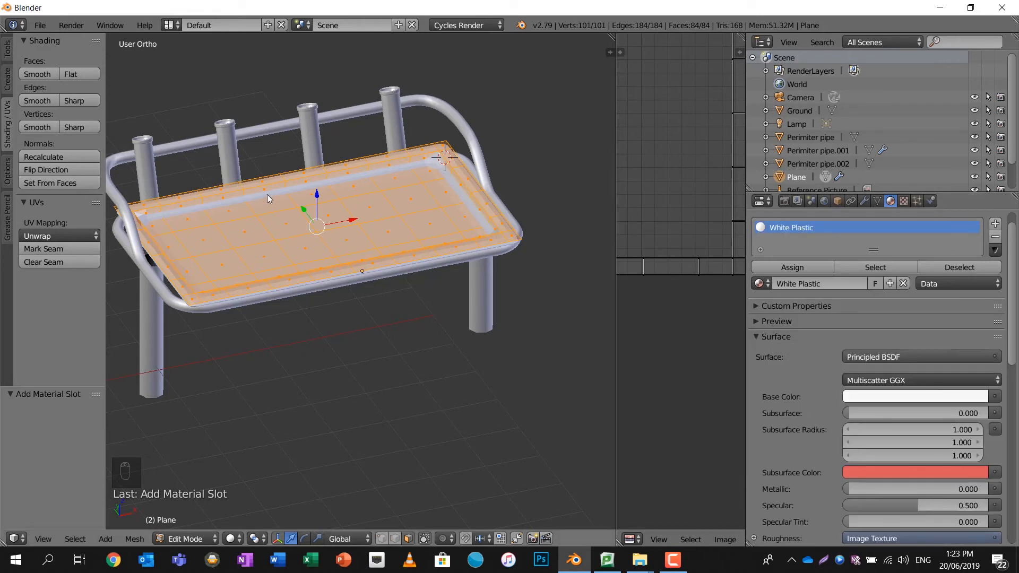
Preview the board and pipe frame in Rendered viewport shading from an angled view.
middle_drag(268, 196, 239, 199)
click(232, 539)
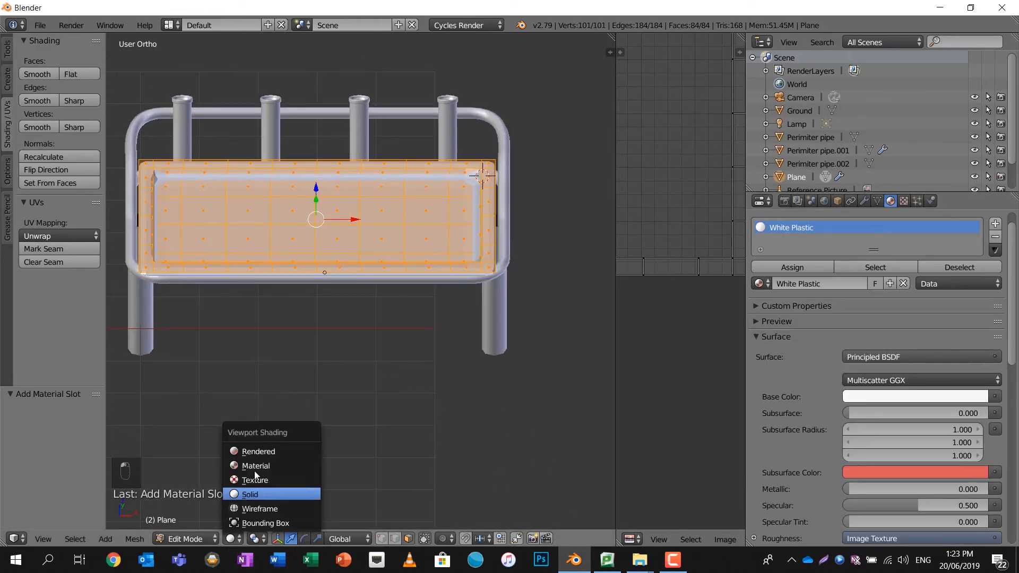
click(262, 447)
middle_drag(321, 316, 291, 299)
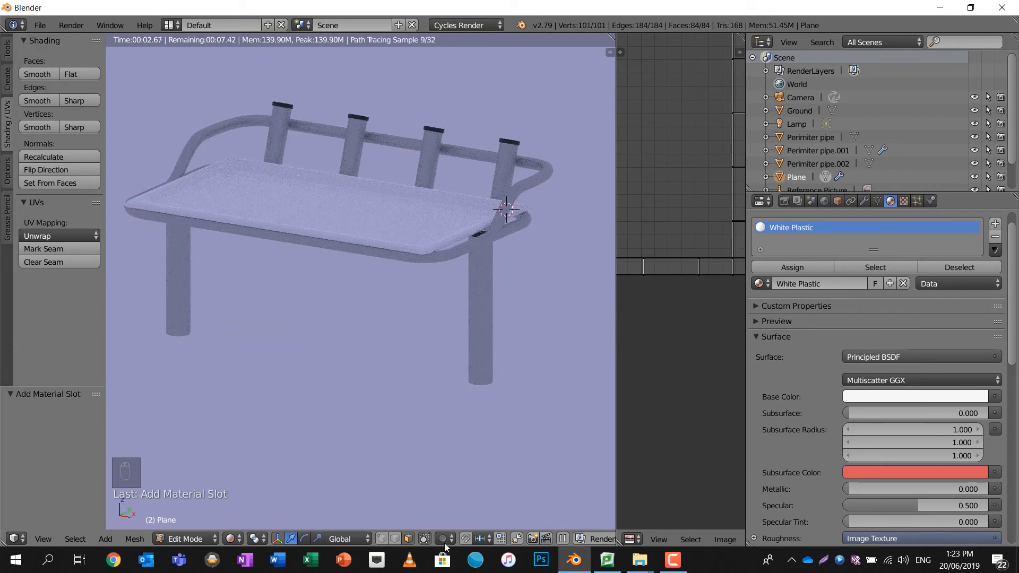
Leave Edit Mode, display only the second layer and set the viewport shading to Solid.
key(Tab)
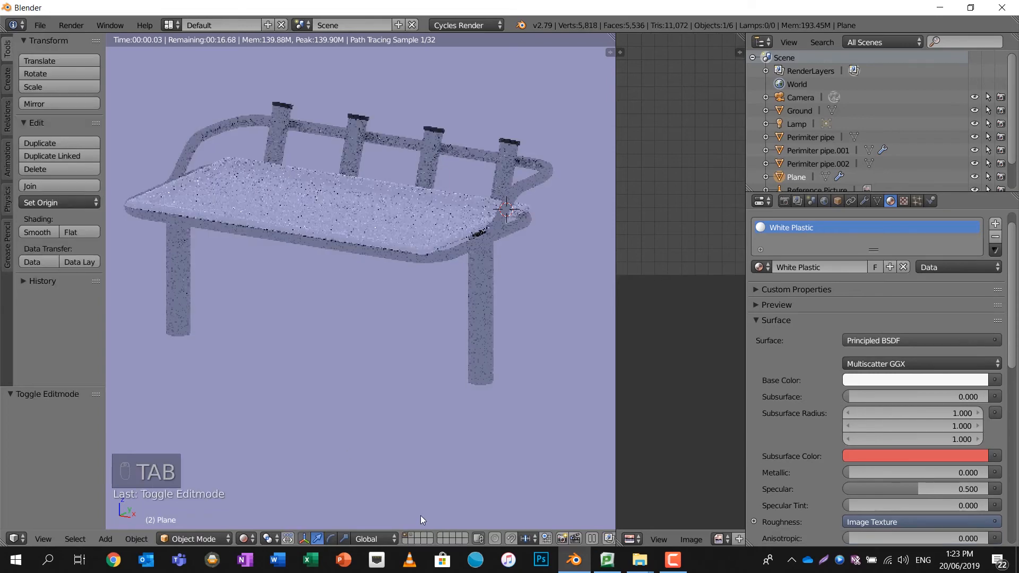
click(414, 539)
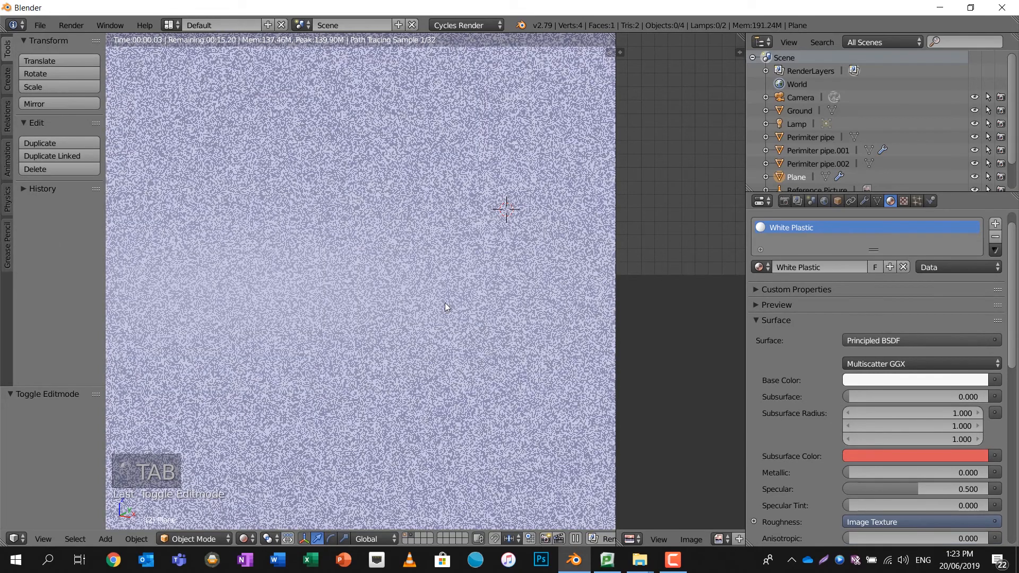
click(246, 538)
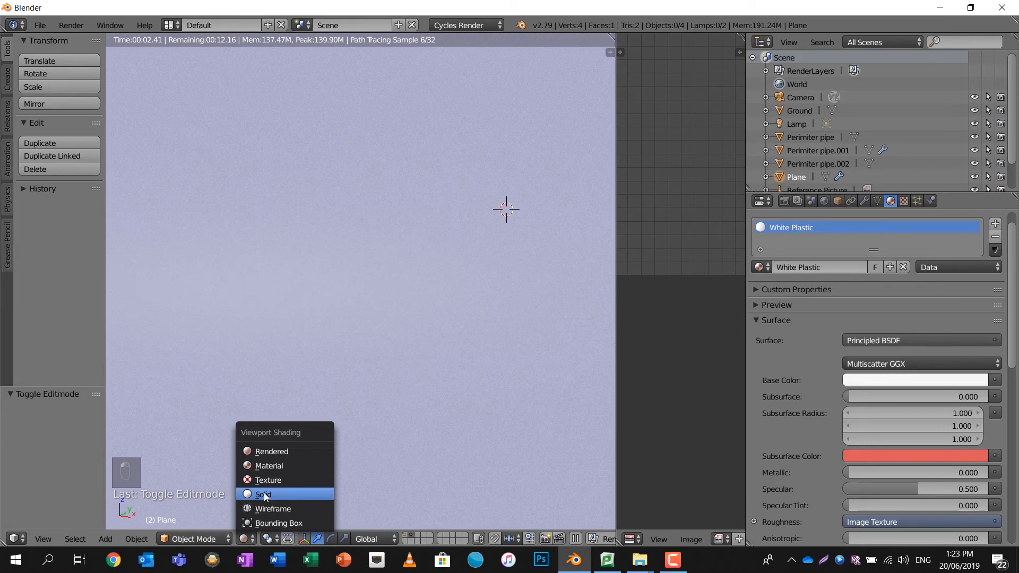
click(263, 493)
Select all the ground, lamp and camera objects, move them to the first layer, and display that layer.
scroll(392, 311, down, 5)
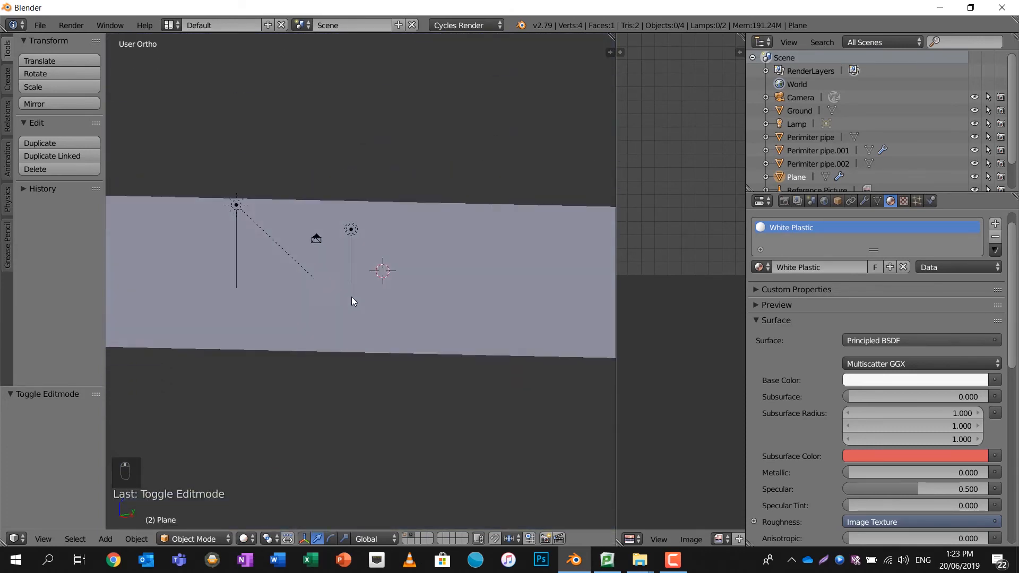
key(a)
key(a)
key(a)
key(a)
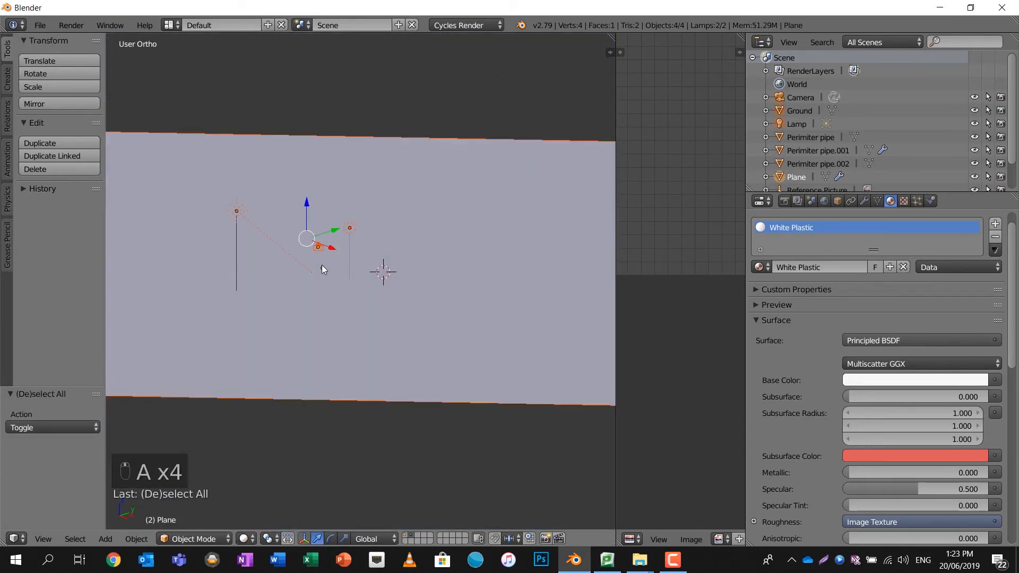
key(m)
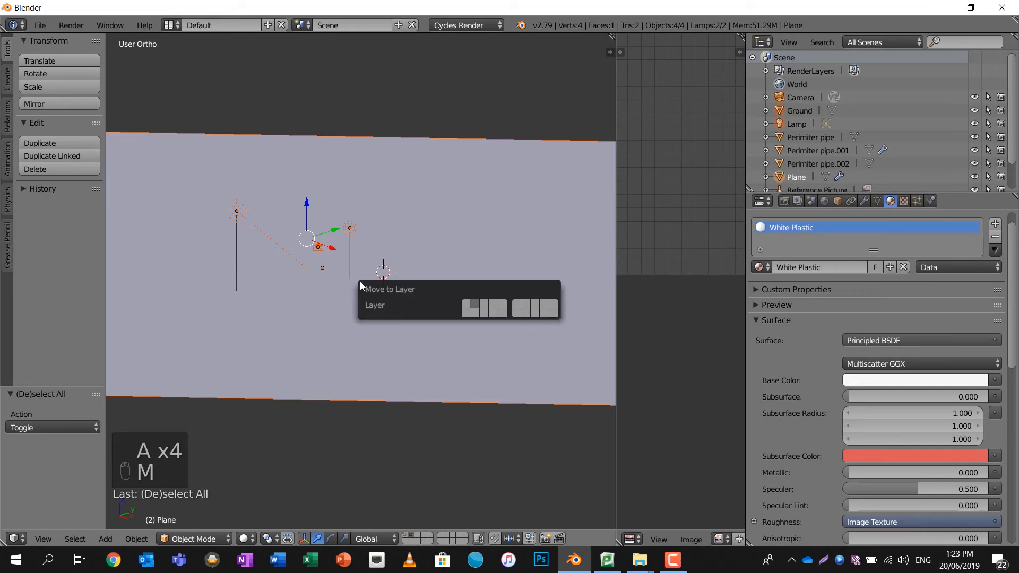
click(466, 304)
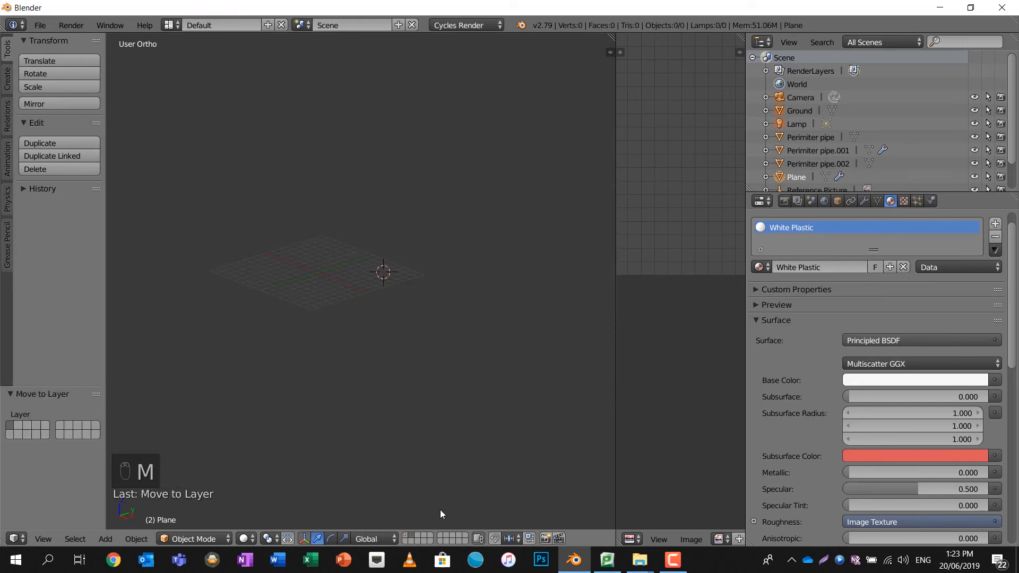
click(408, 536)
Switch the viewport to Rendered shading and inspect the bait board together with the ground and lamps.
scroll(365, 308, up, 5)
scroll(365, 303, up, 1)
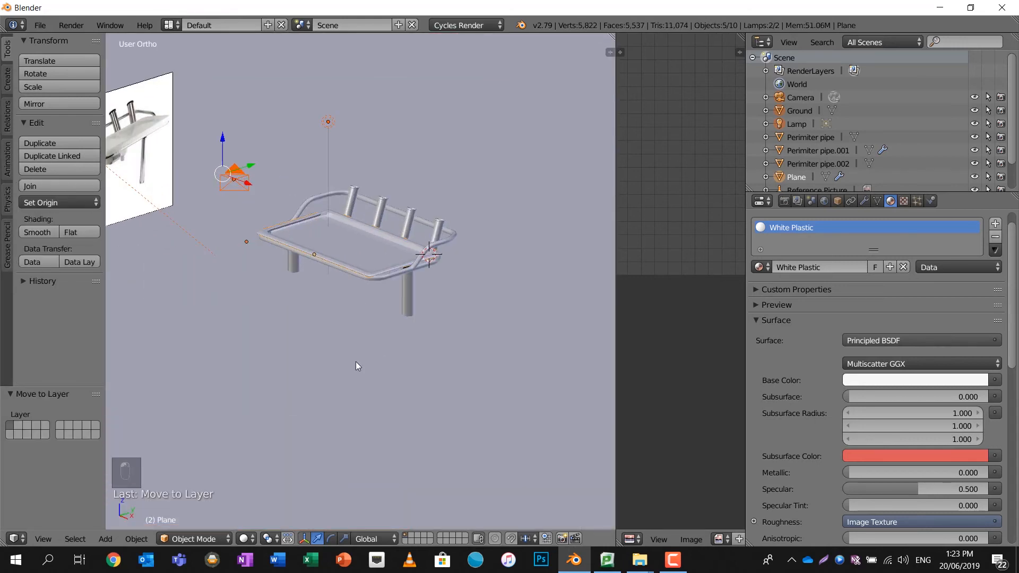
click(245, 539)
click(280, 450)
scroll(347, 295, up, 3)
scroll(346, 295, up, 4)
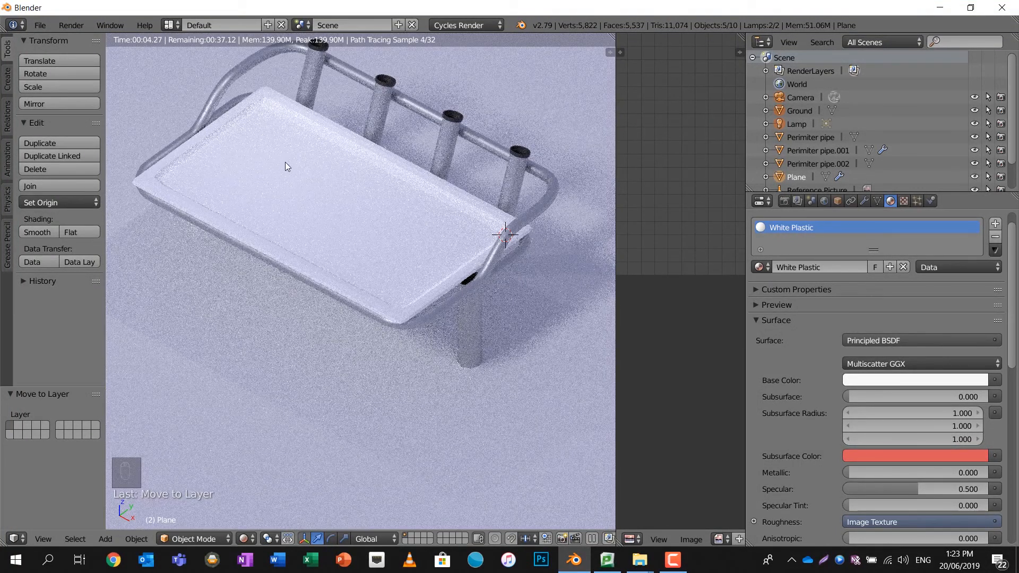
middle_drag(403, 305, 407, 289)
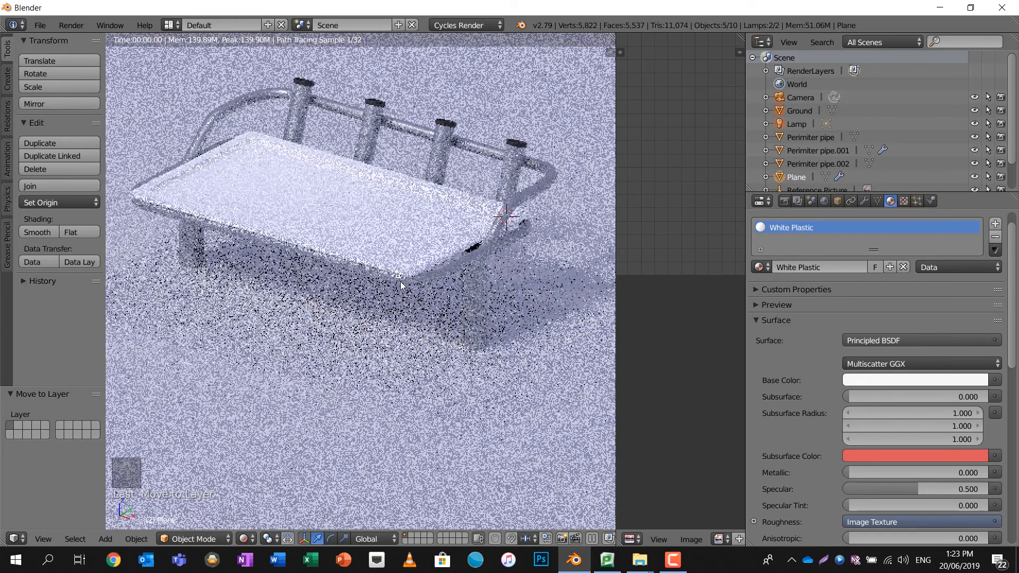
In camera view, lock the camera to the view, frame the whole bait board, and unlock the camera.
key(KP_0)
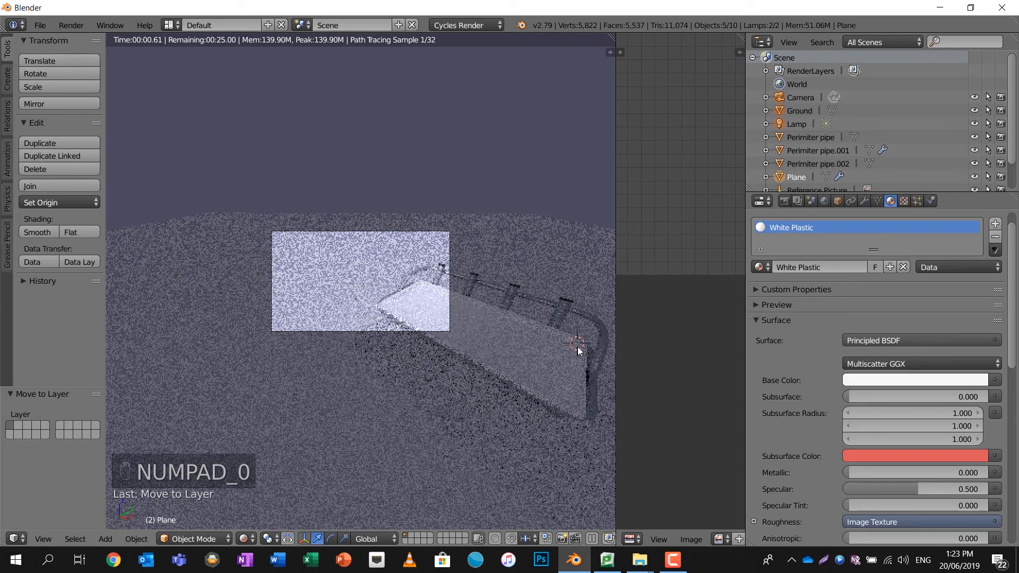
key(n)
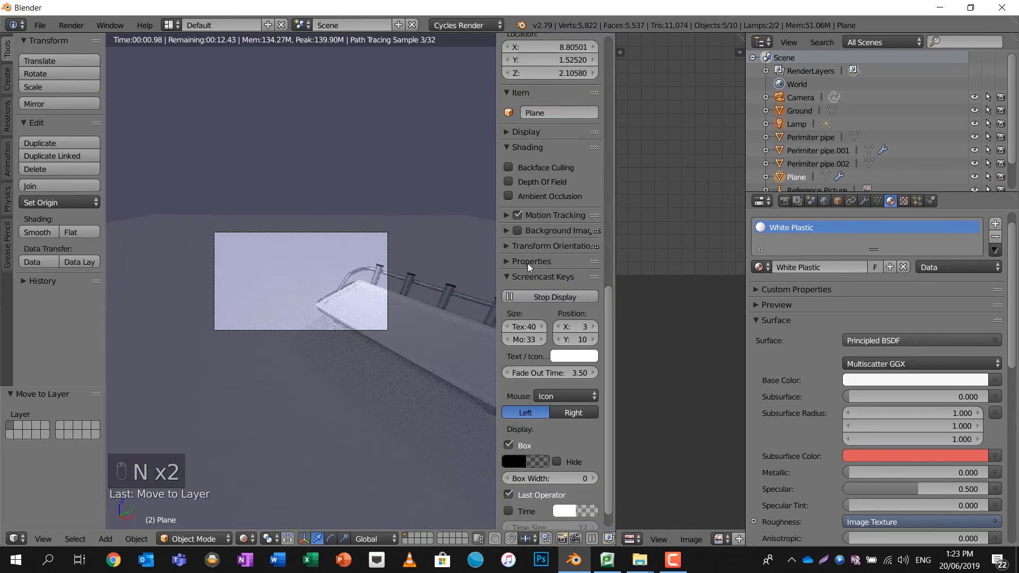
scroll(530, 215, up, 10)
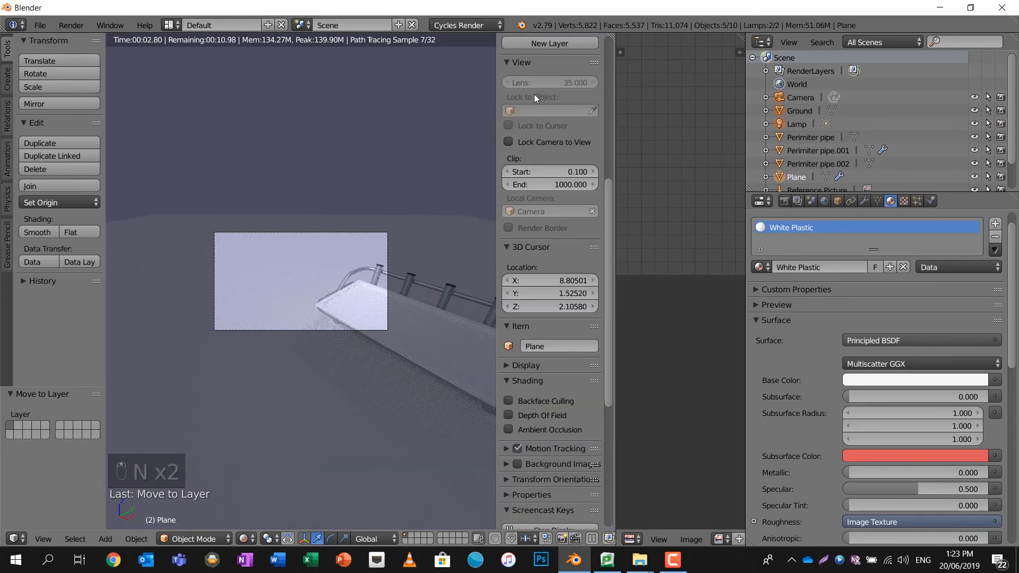
click(519, 144)
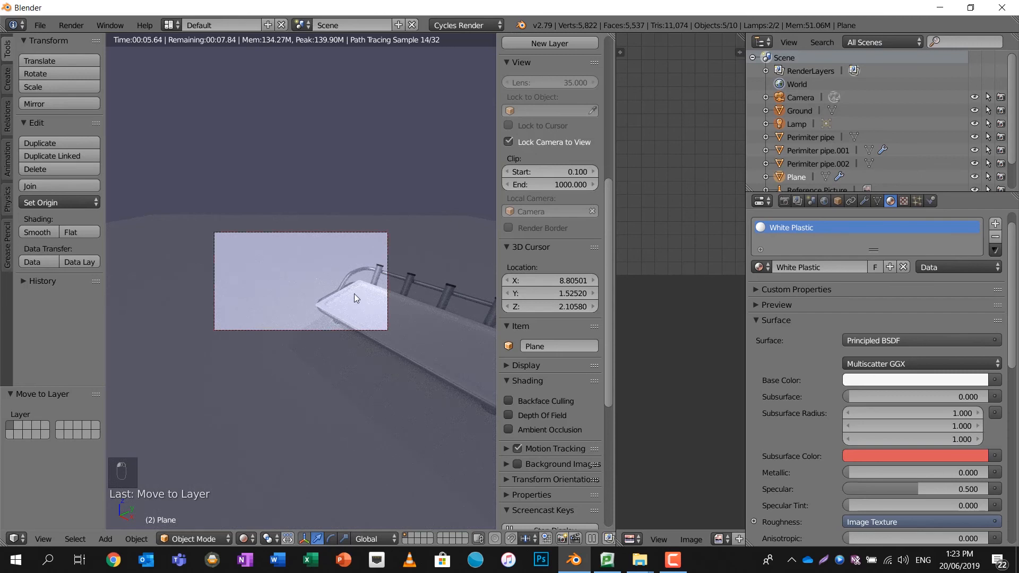
middle_drag(332, 283, 248, 260)
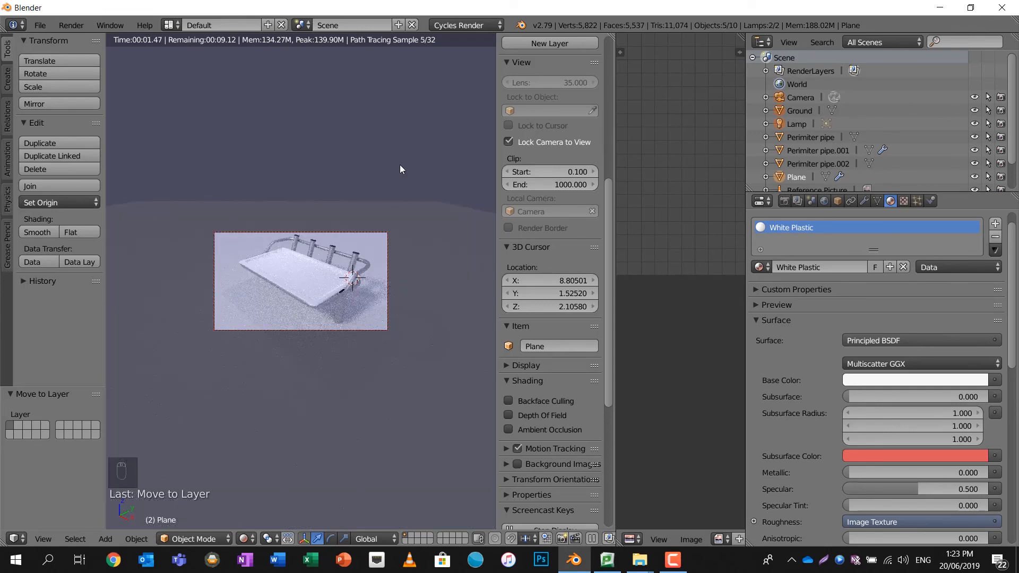
click(510, 142)
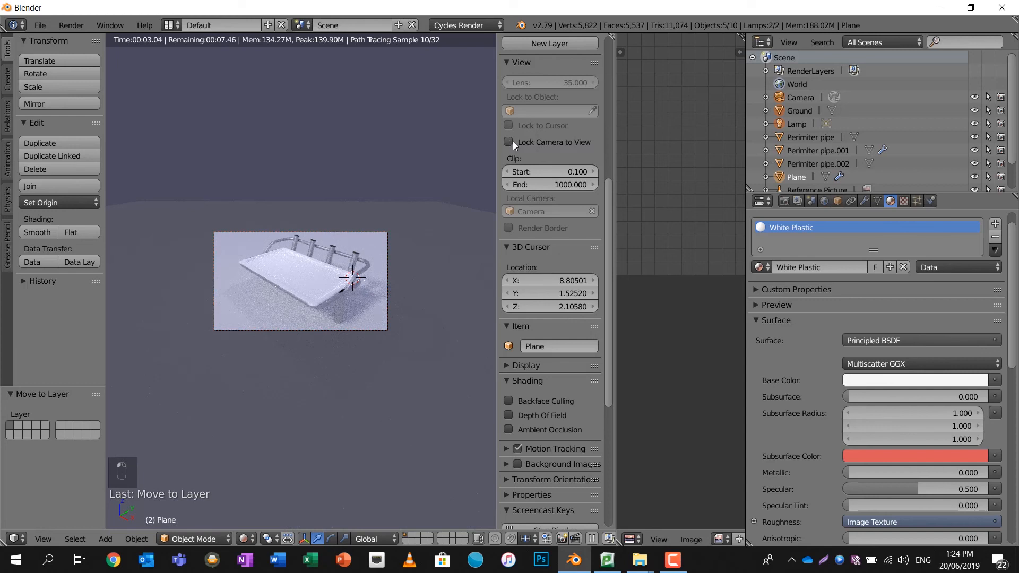
Set the render resolution percentage to 100% and start rendering the image.
click(788, 202)
drag(808, 416, 941, 437)
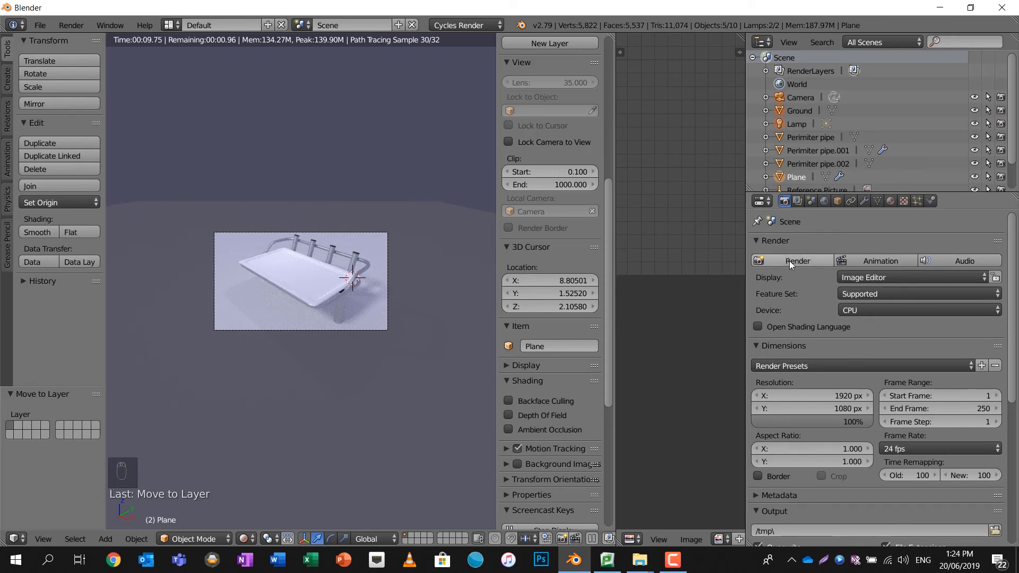
click(789, 260)
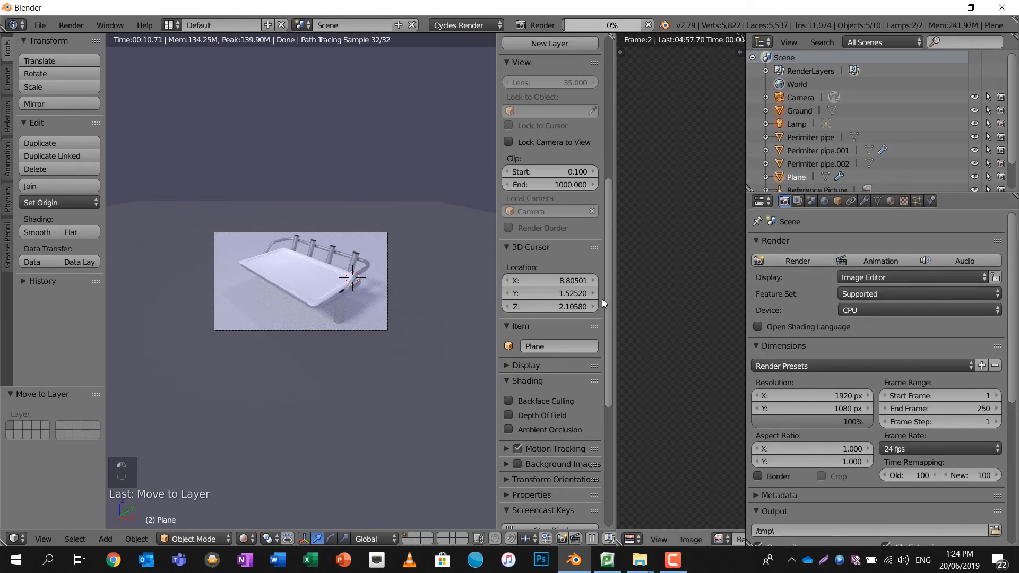